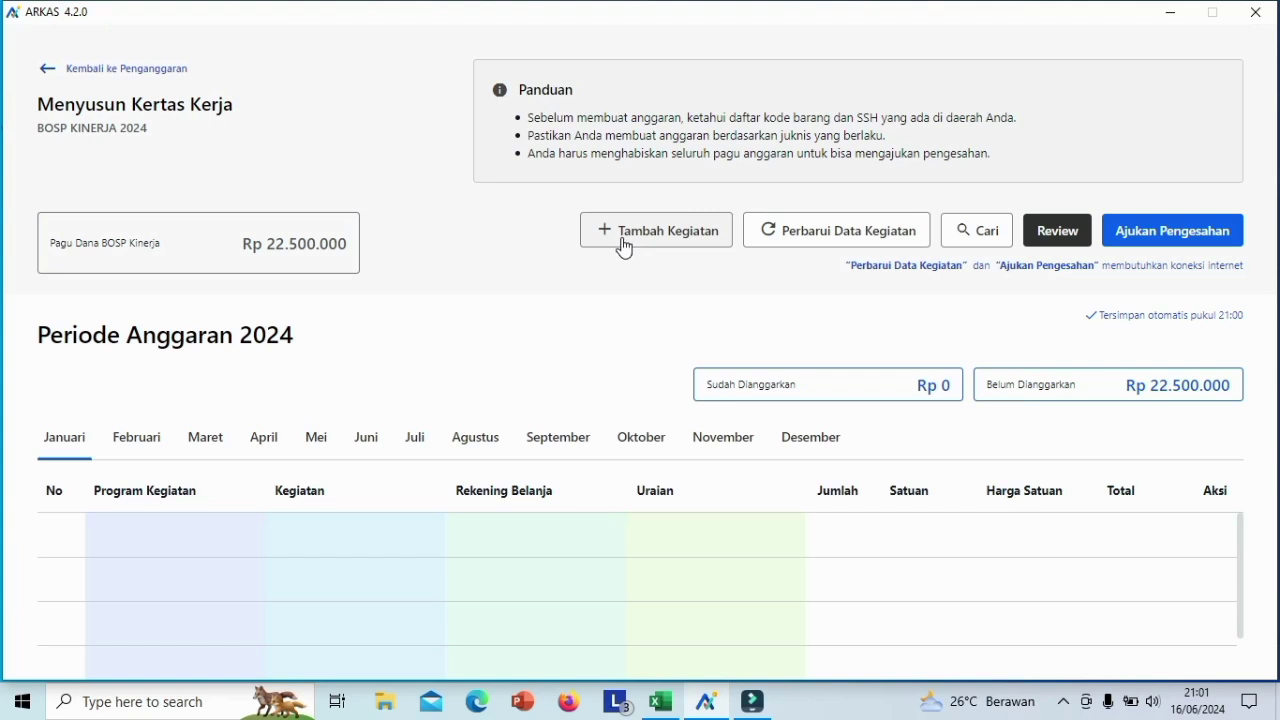
# - Start a budget entry for "identifikasi, pemetaan potensi dan kebutuhan pelatihan" with account "Belanja Makanan dan Minuman pada Fasilitas Pelayanan Urusan Pendidikan"
pyautogui.click(623, 247)
pyautogui.write('identifi')
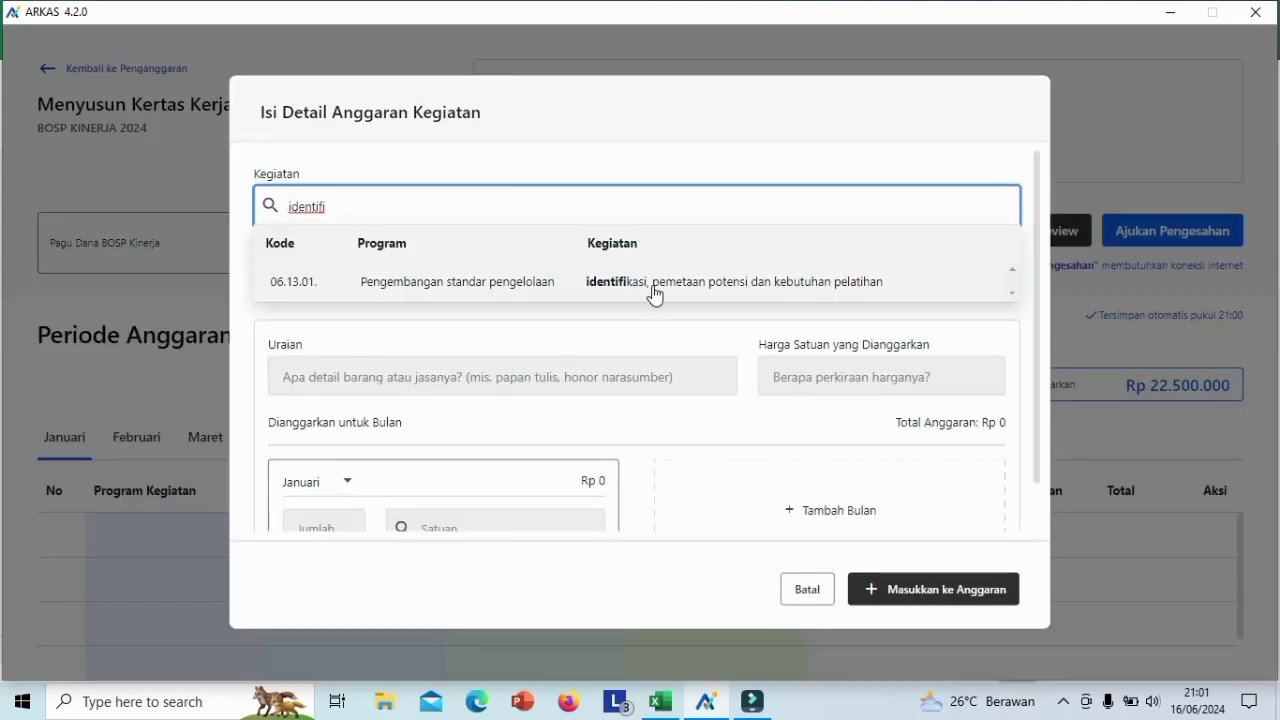
pyautogui.click(687, 285)
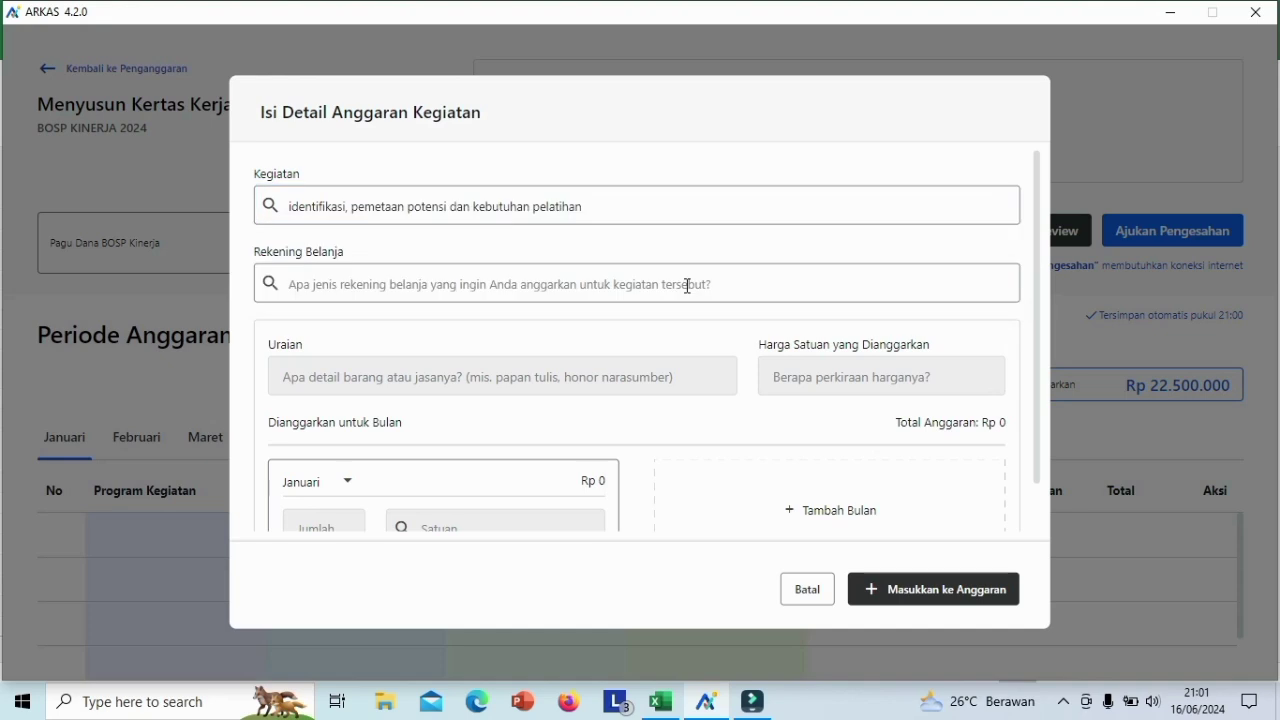
pyautogui.click(399, 288)
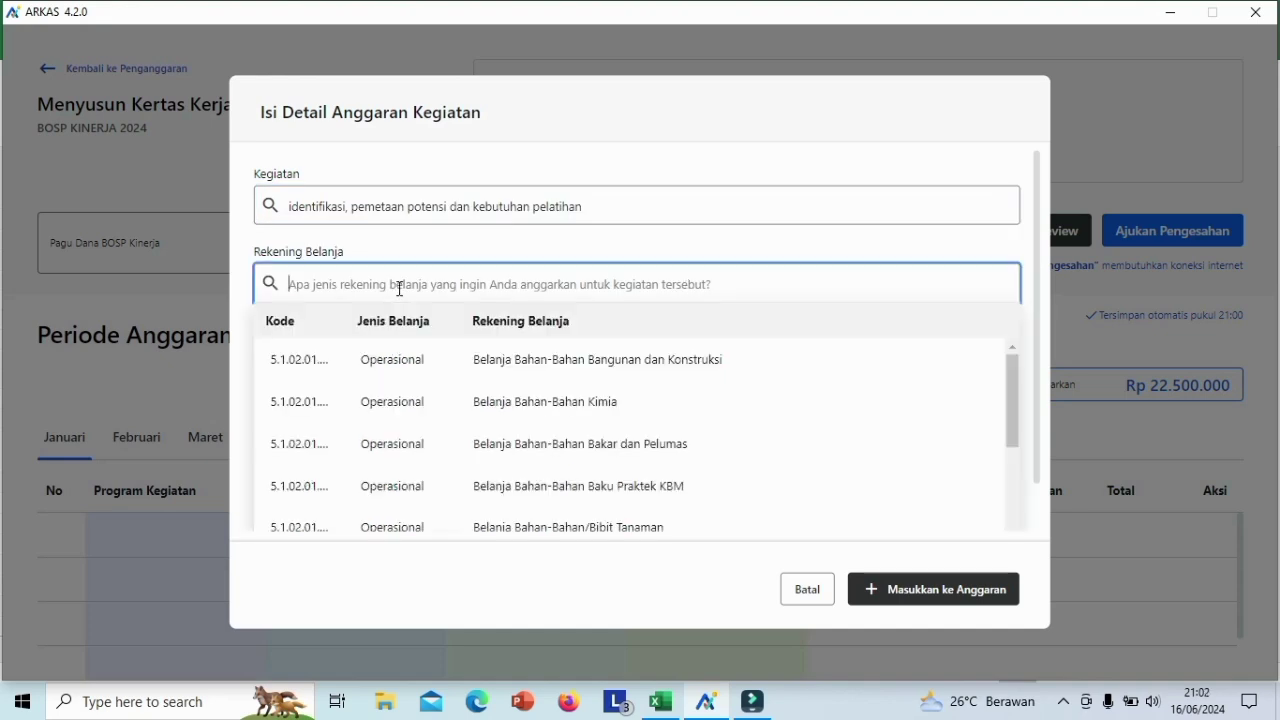
pyautogui.write('makan')
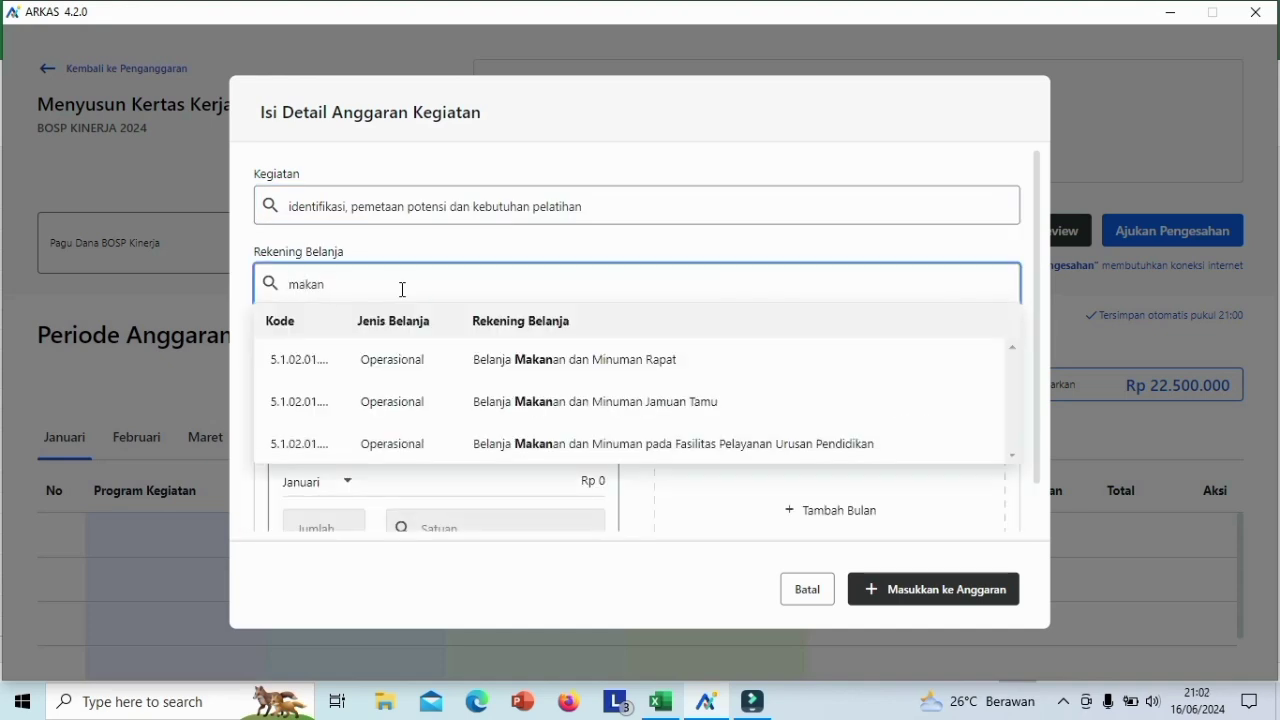
pyautogui.click(590, 452)
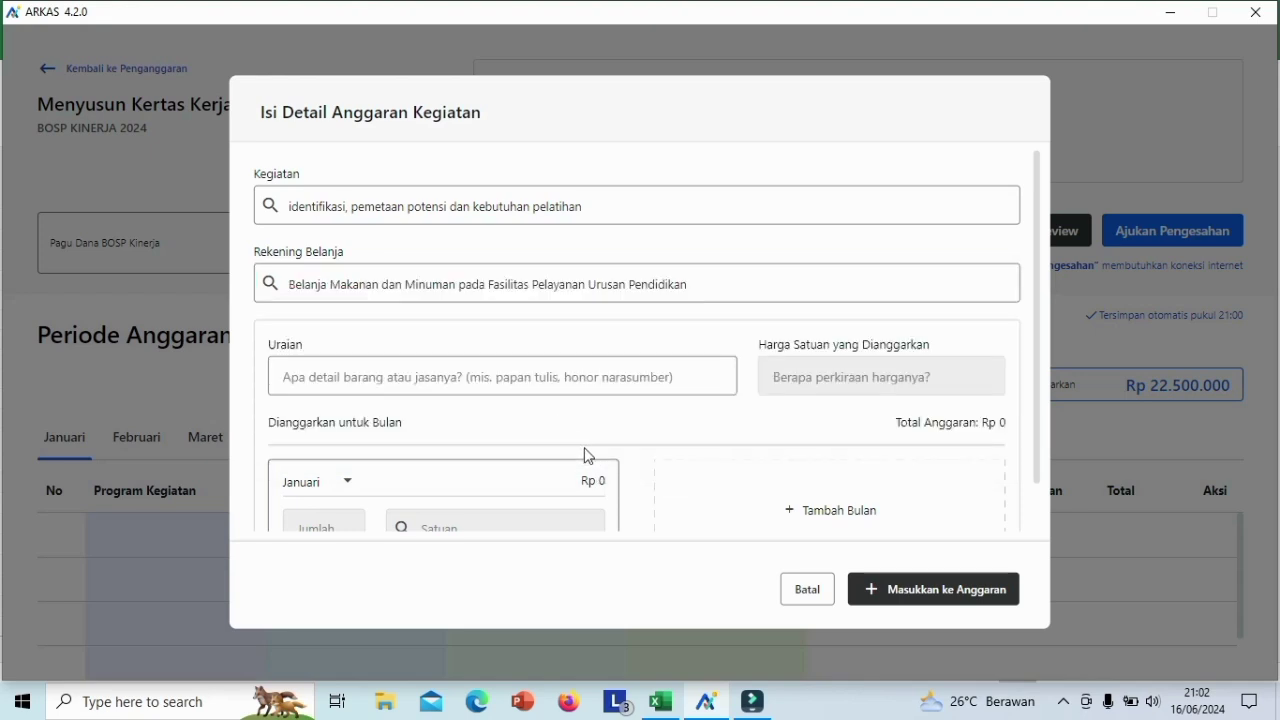
# - Describe the item as "Penyusunan RKAS BOS Kinerja 2024" and set its unit price to Rp 50.000
pyautogui.click(494, 380)
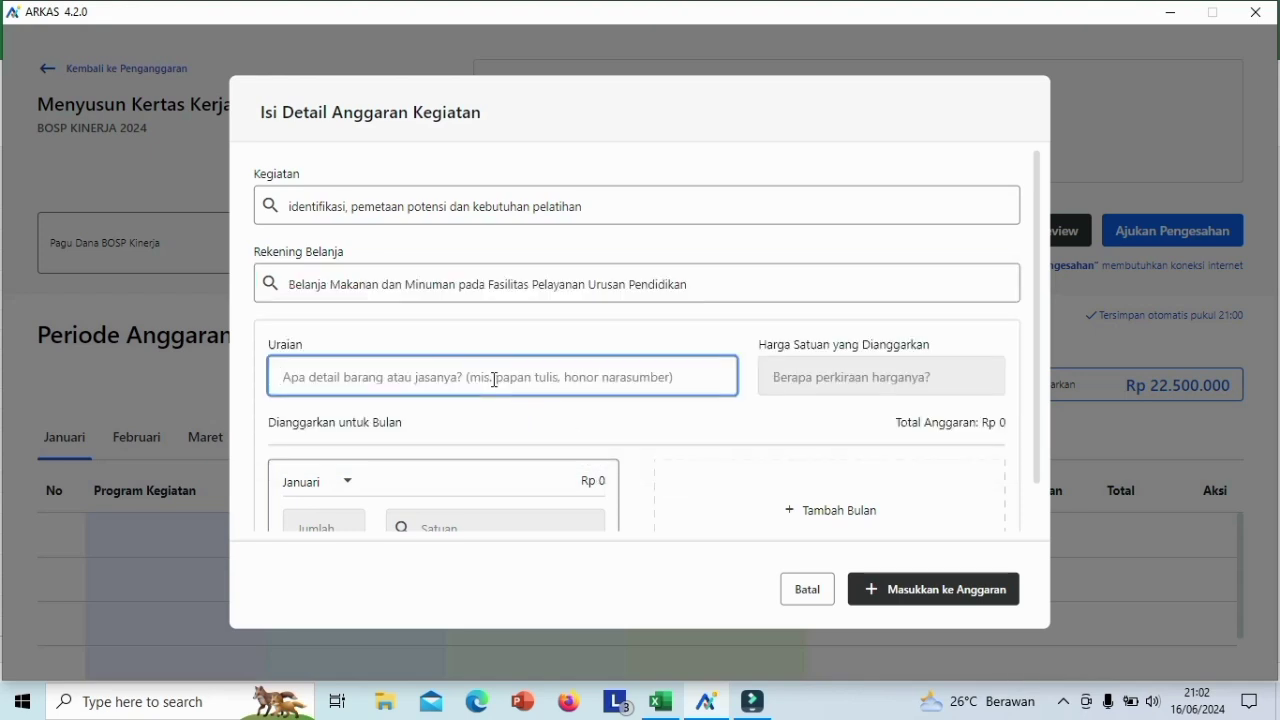
pyautogui.write('Penyusunan RKAS BOS Kinerja 2024')
pyautogui.click(835, 376)
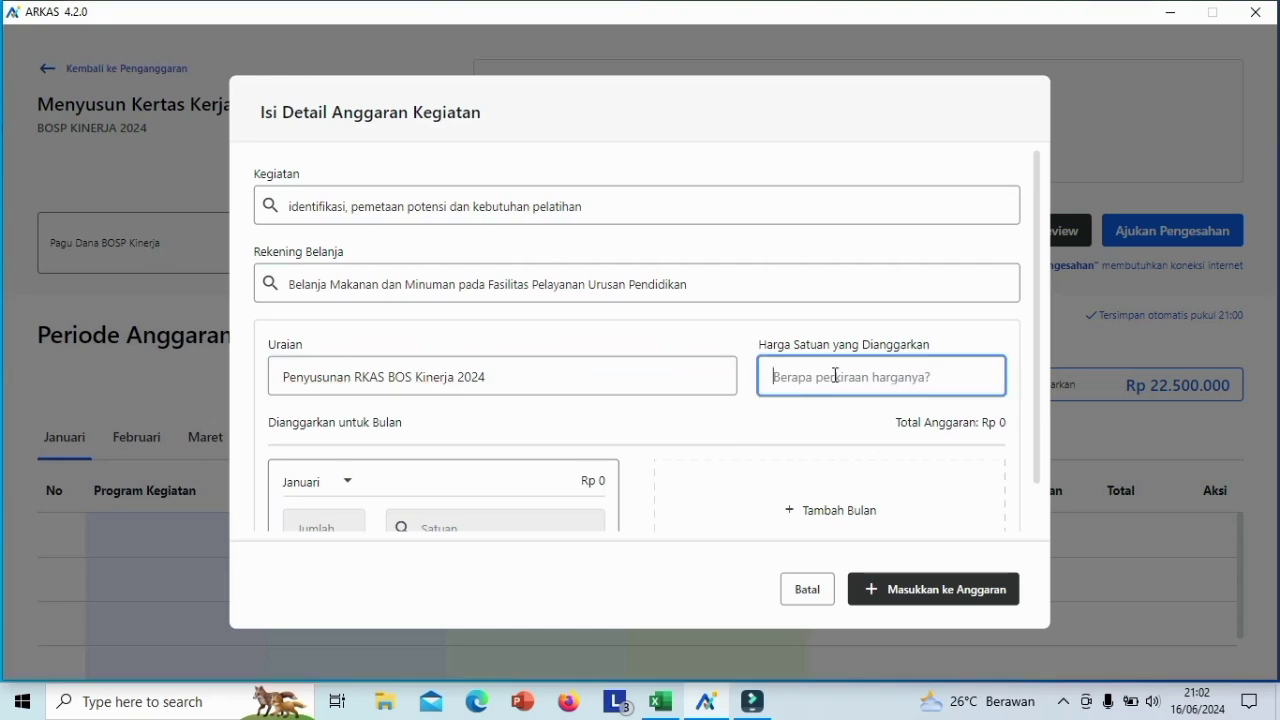
pyautogui.write('50.000')
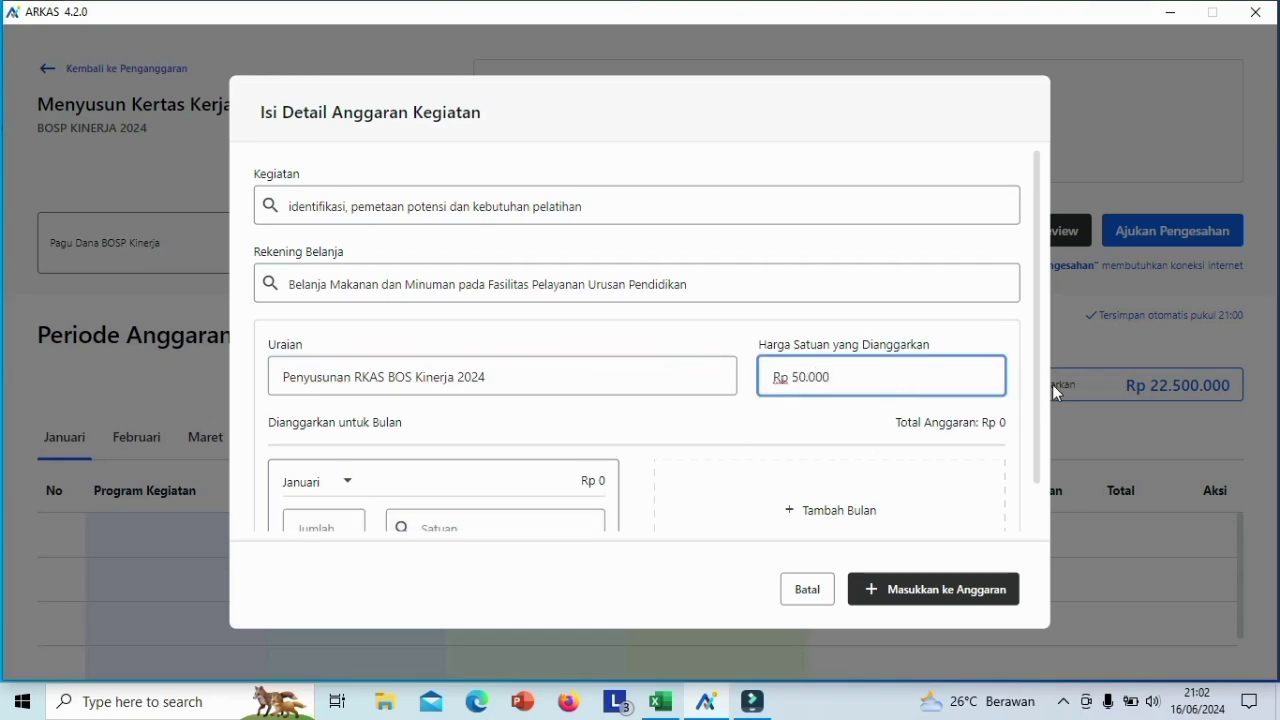
# - Budget 10 bungkus of the item for Juli and add the entry to the budget
pyautogui.moveTo(1037, 357); pyautogui.dragTo(1040, 410)
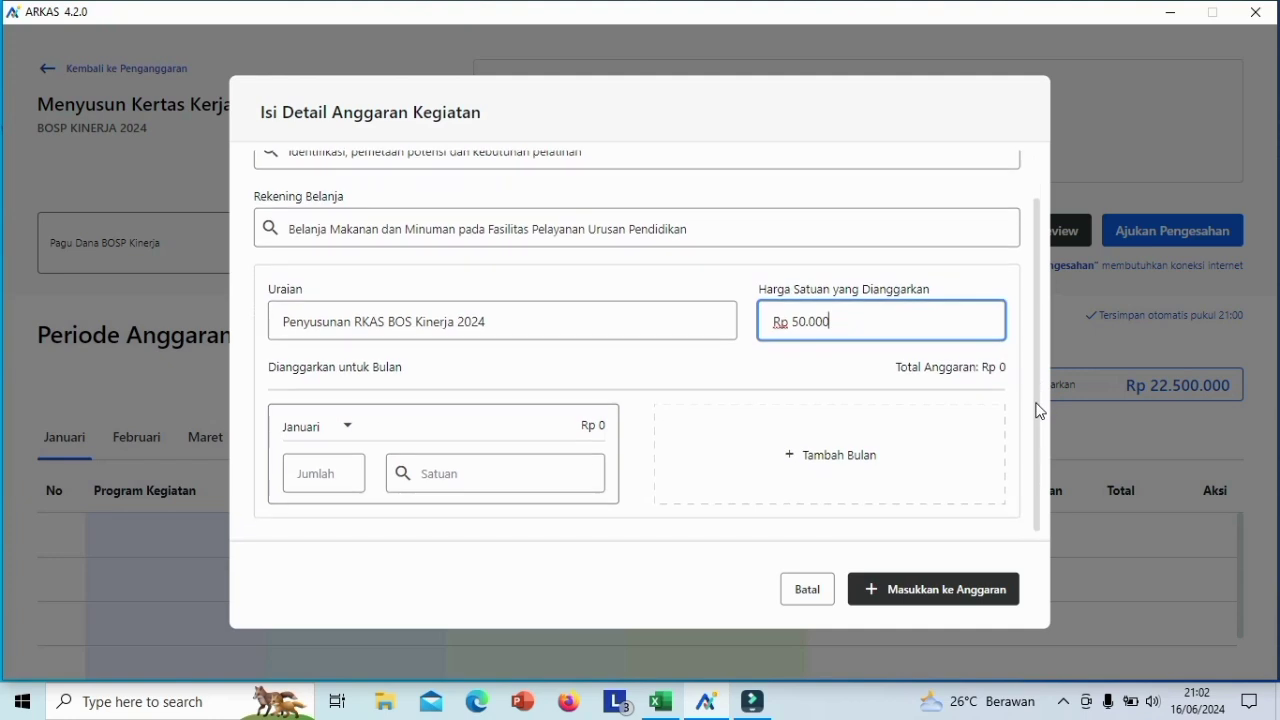
pyautogui.click(347, 426)
pyautogui.moveTo(349, 474); pyautogui.dragTo(347, 516)
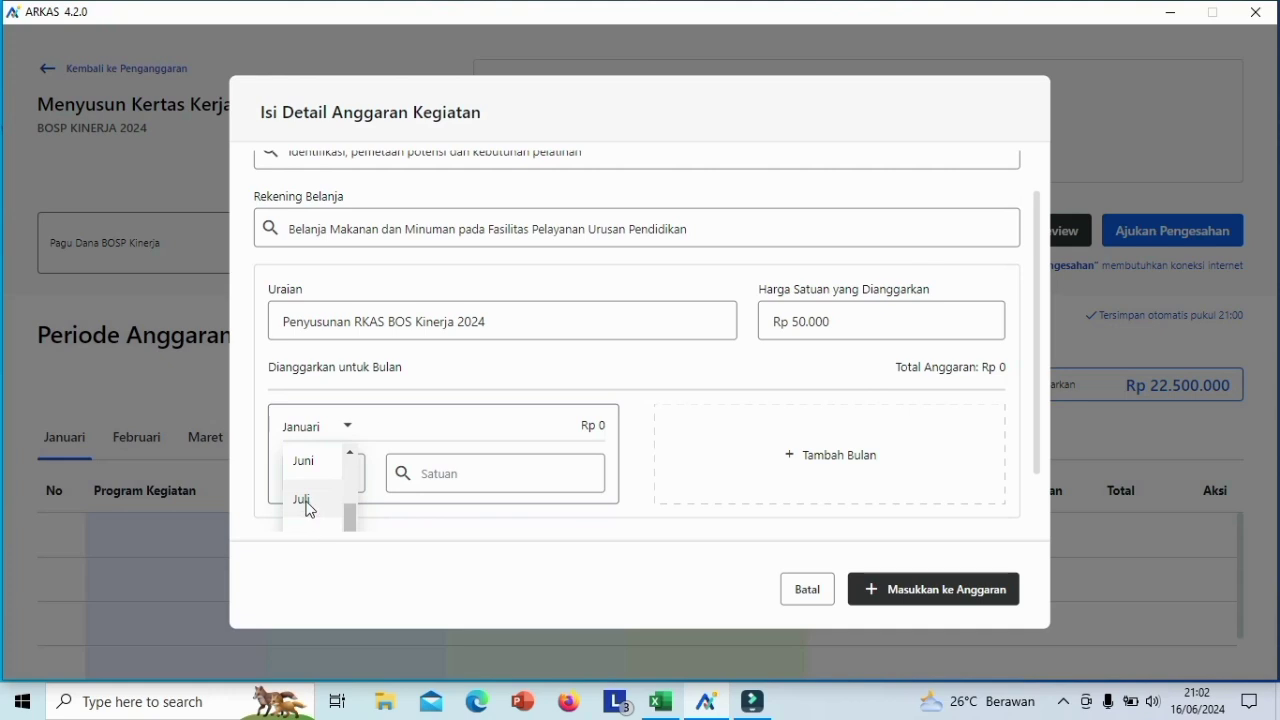
pyautogui.click(308, 508)
pyautogui.click(324, 475)
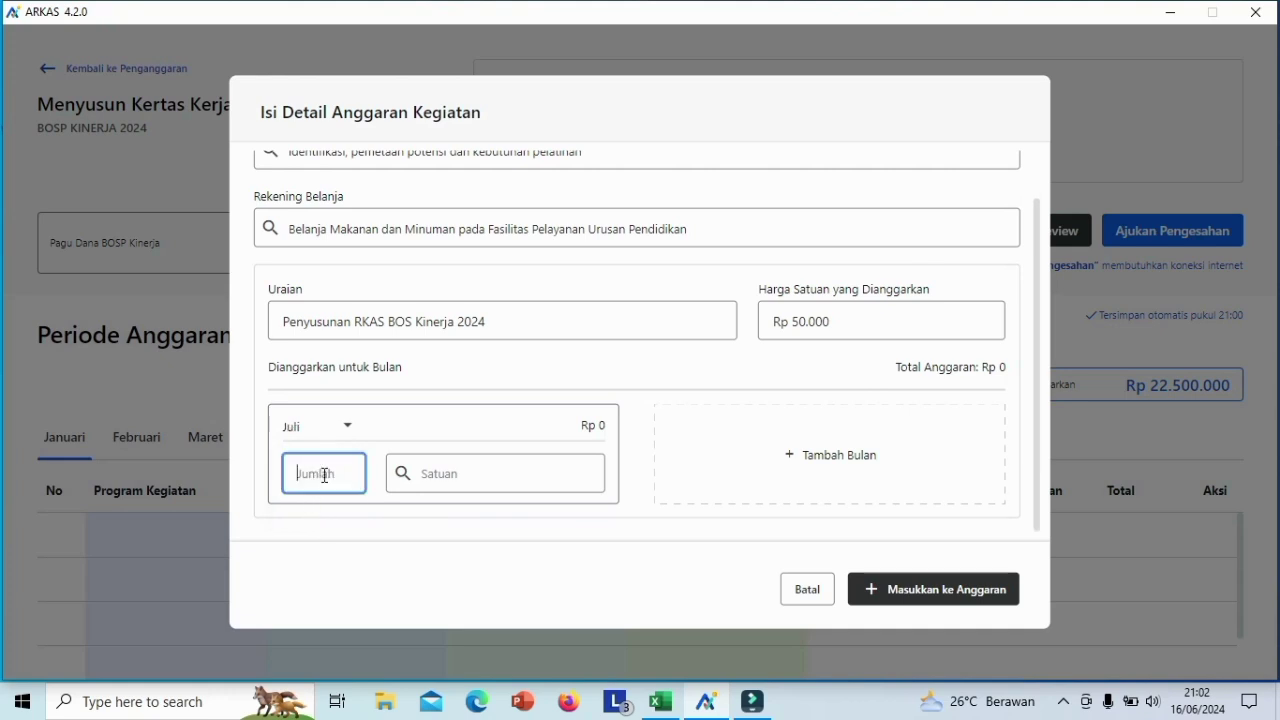
pyautogui.write('10')
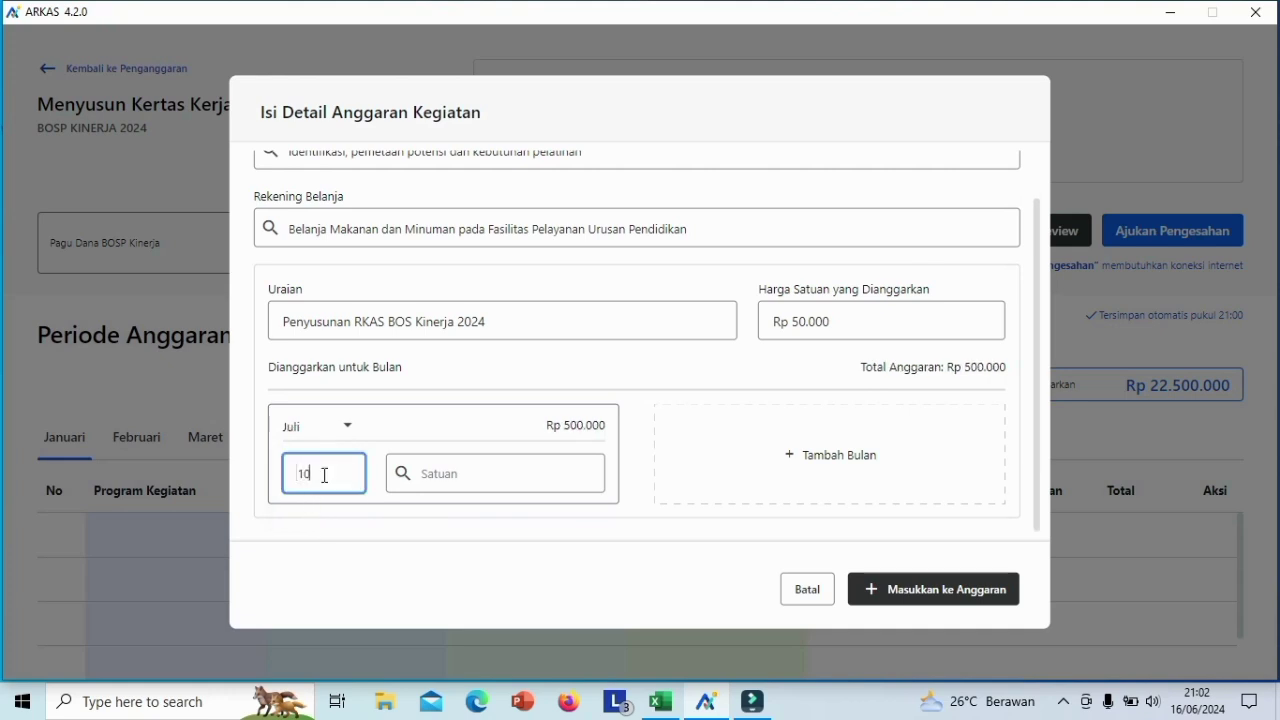
pyautogui.click(457, 476)
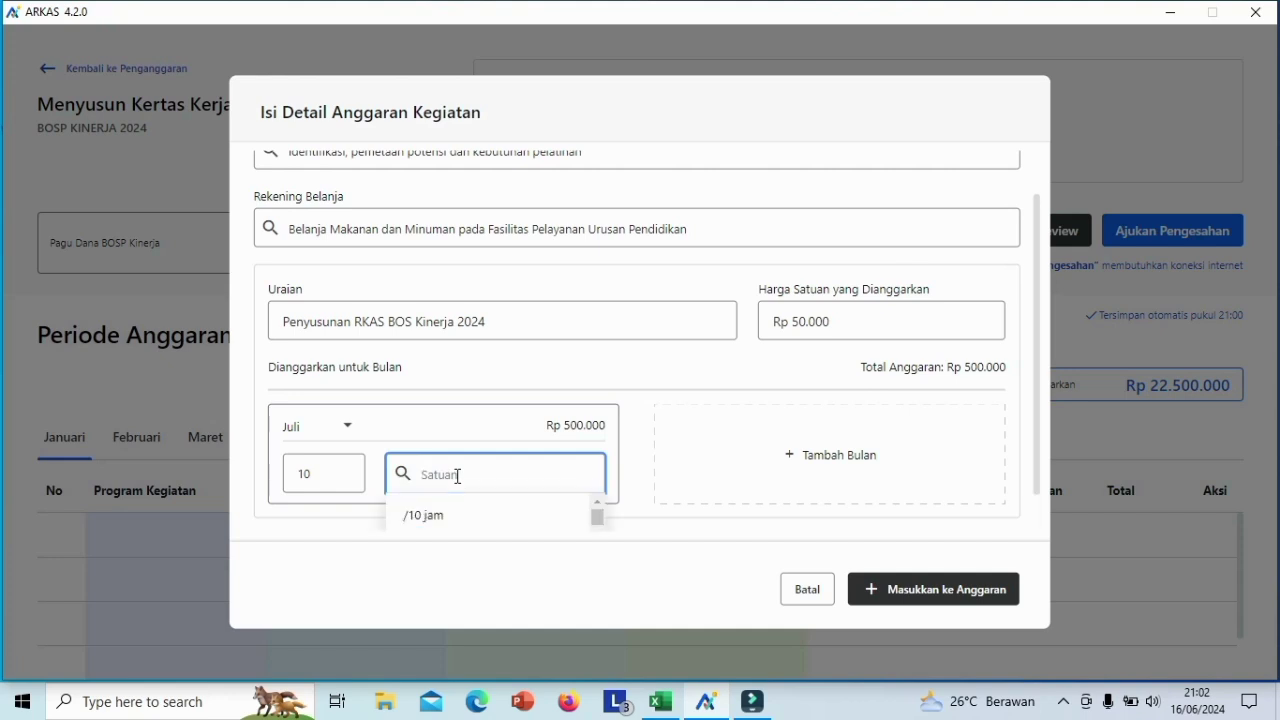
pyautogui.write('bung')
pyautogui.click(434, 518)
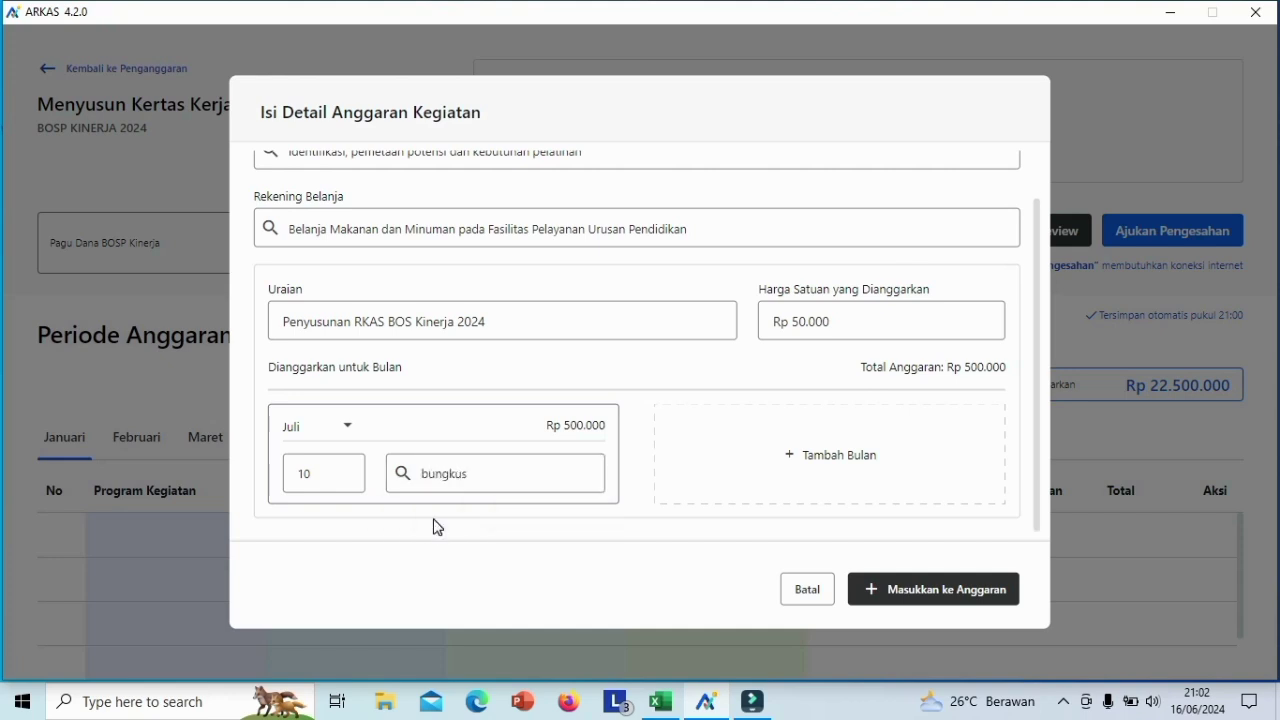
pyautogui.click(928, 594)
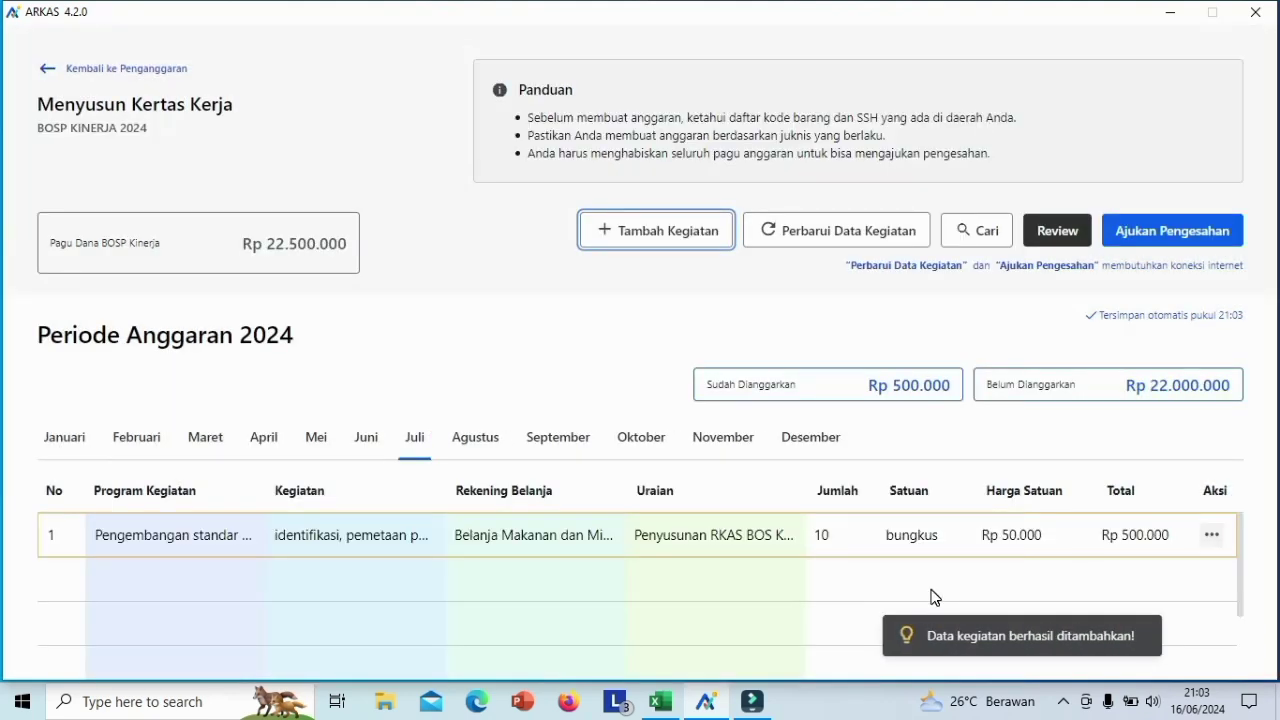
# - Start another entry for "identifikasi, pemetaan potensi dan kebutuhan pelatihan" with account "Belanja Perjalanan Dinas Dalam Kota / Dalam Daerah"
pyautogui.click(677, 243)
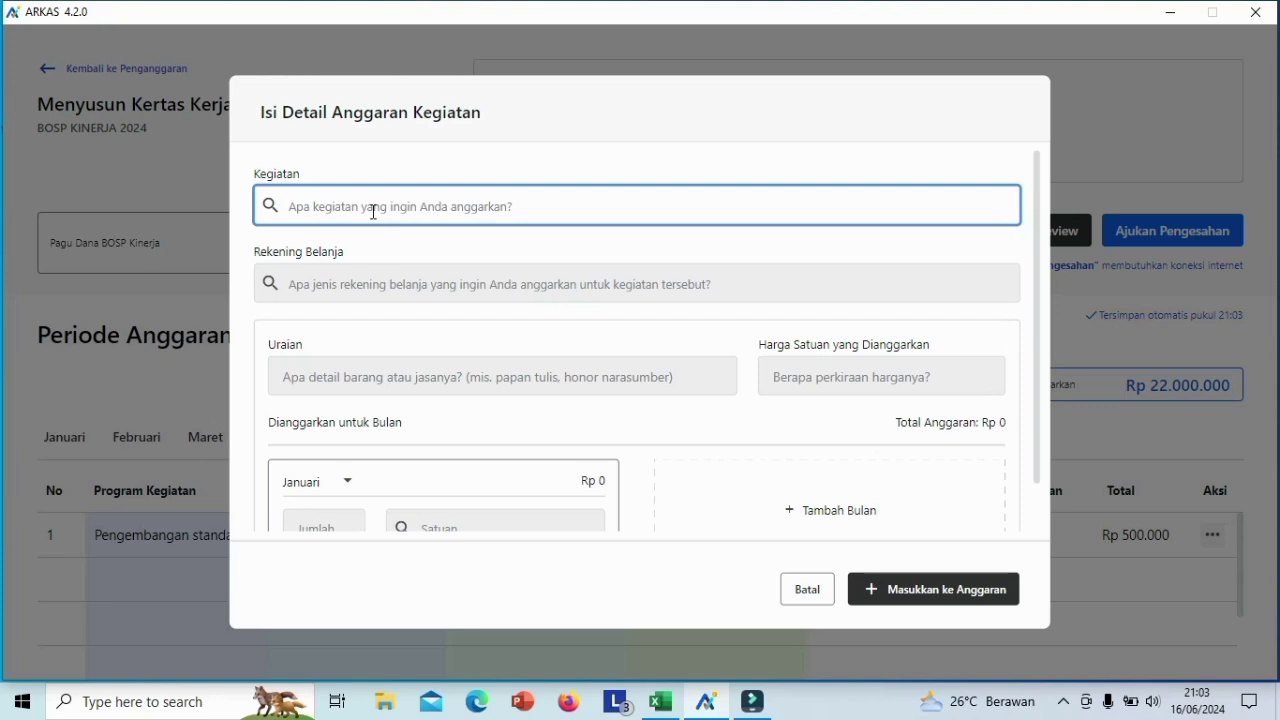
pyautogui.write('identi')
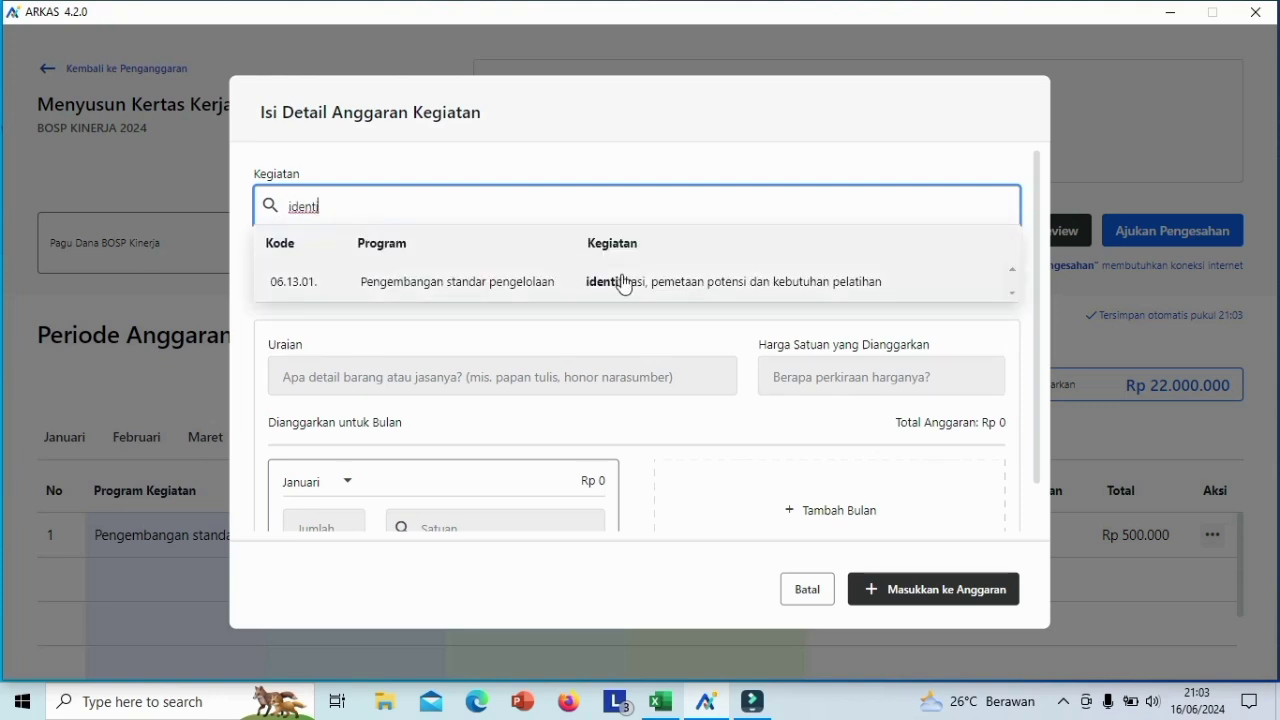
pyautogui.click(711, 284)
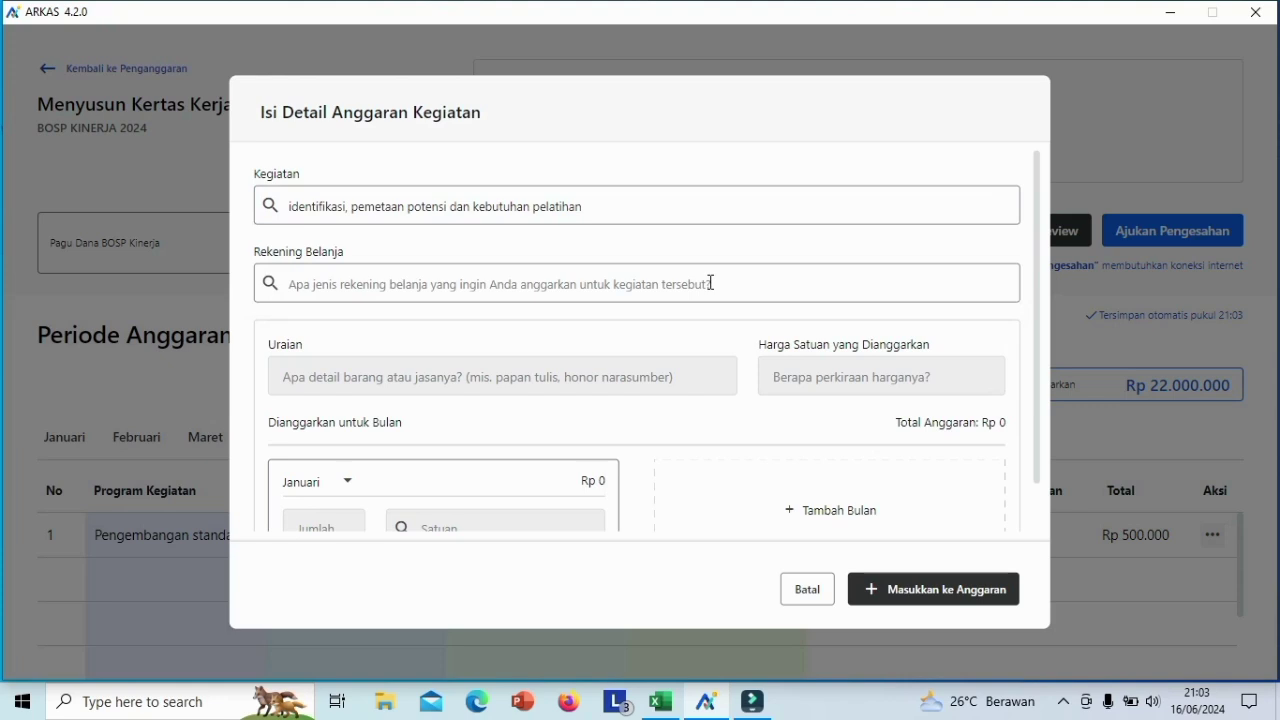
pyautogui.click(711, 284)
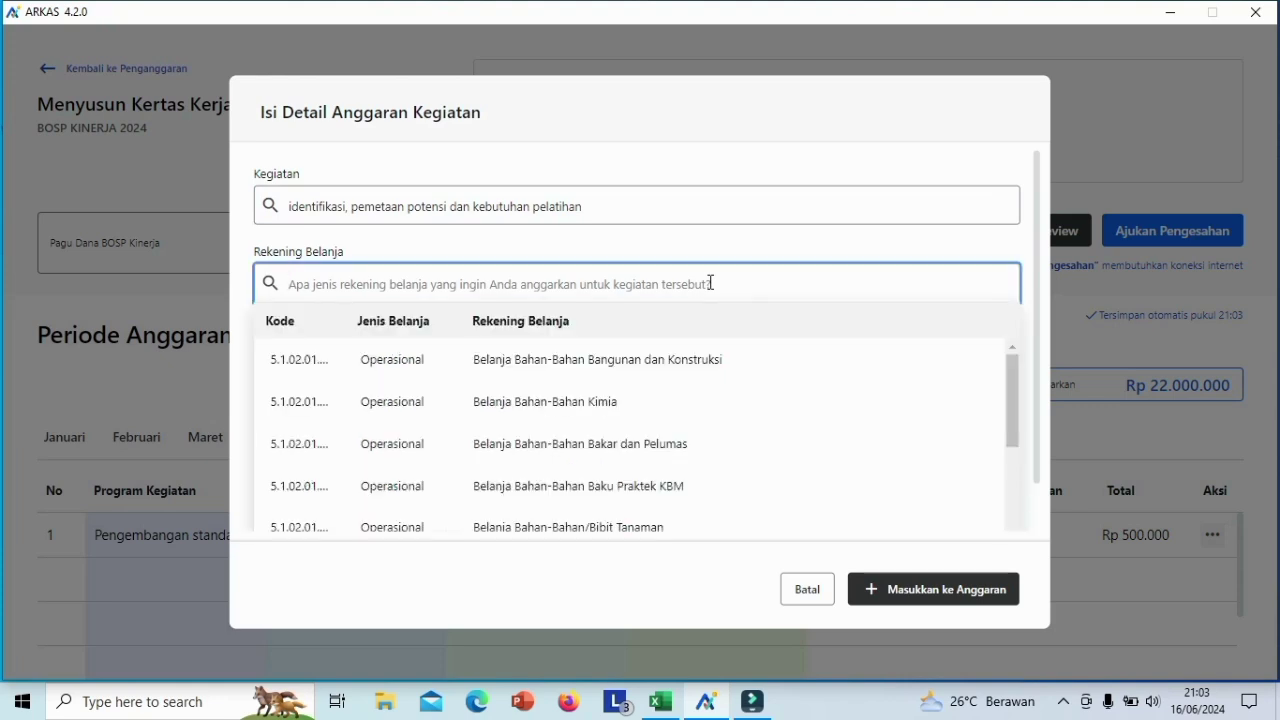
pyautogui.write('dinas')
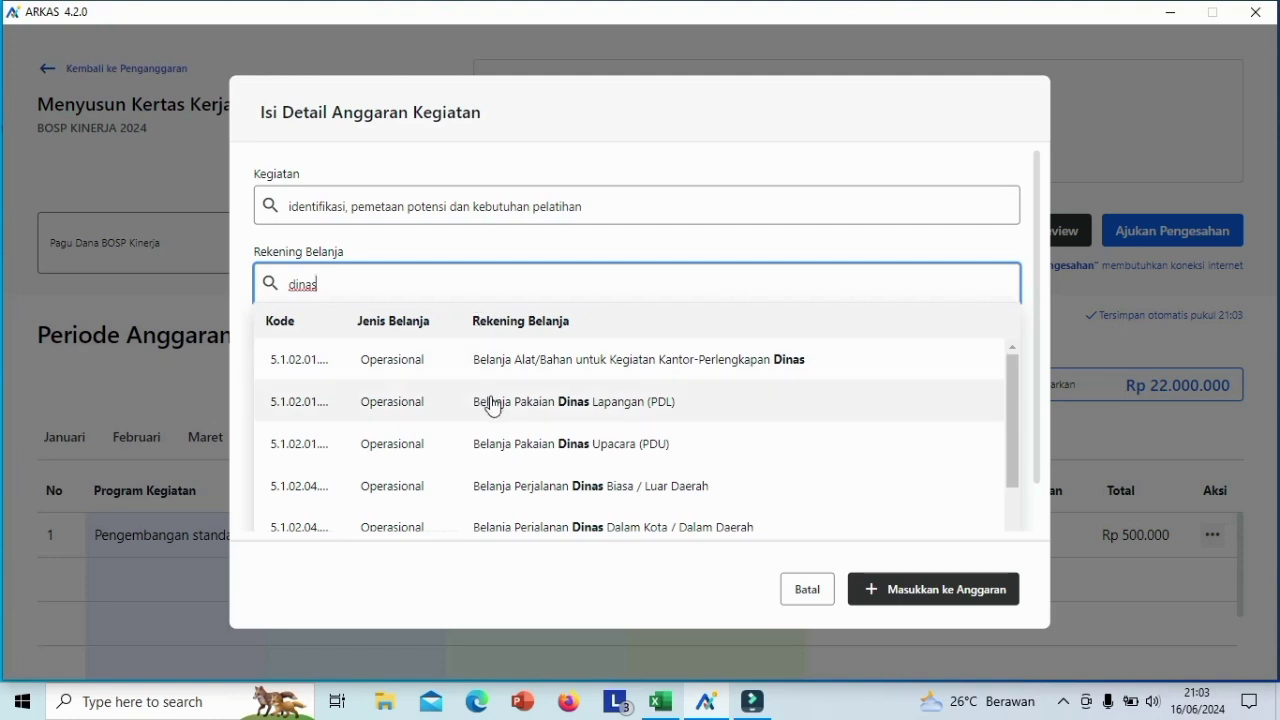
pyautogui.click(565, 527)
# - Choose "Bahan Bakar dan Pelumas-Pertamax (Non SPBU)" as the item description and set its unit price to Rp 20.000
pyautogui.click(427, 375)
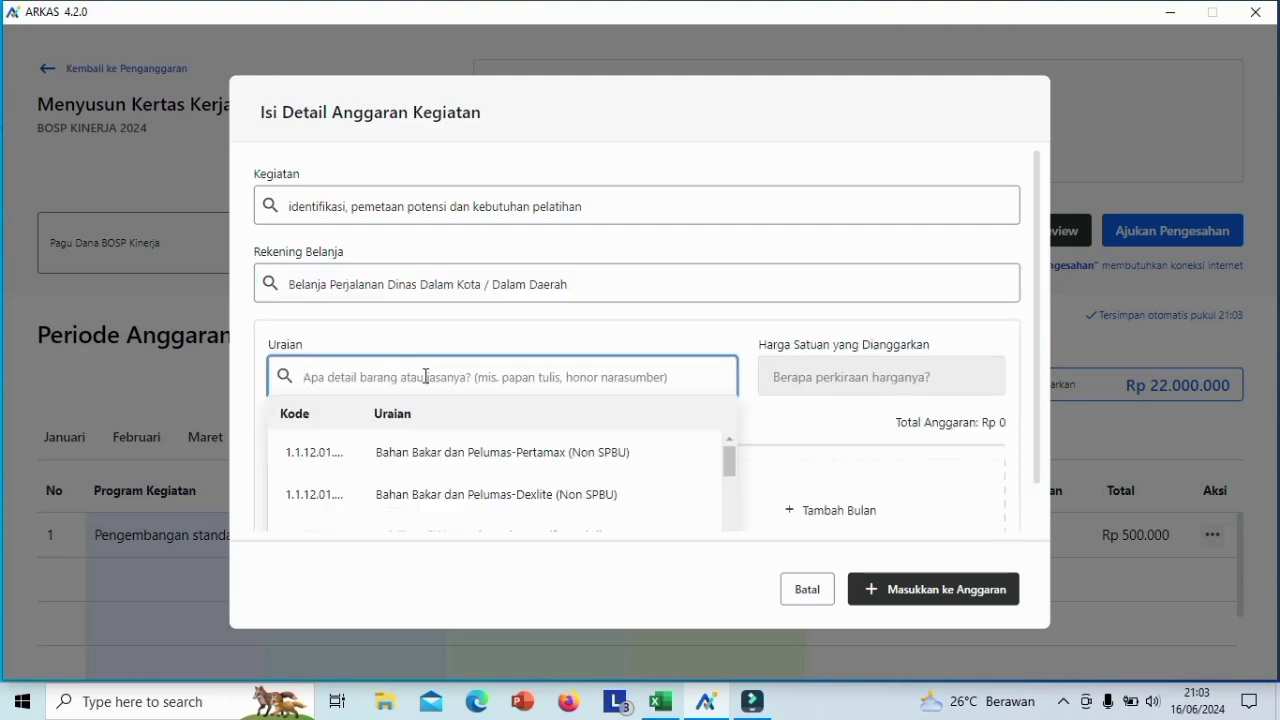
pyautogui.click(489, 461)
pyautogui.click(833, 373)
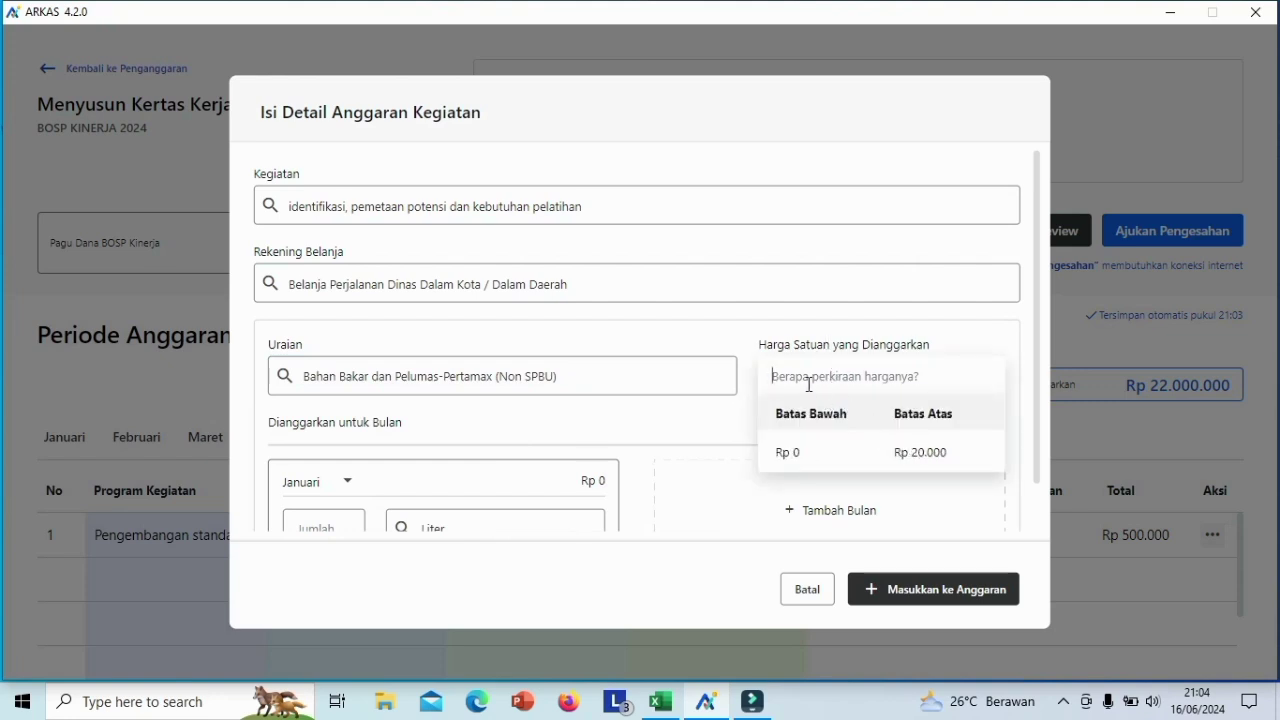
pyautogui.write('200000')
pyautogui.click(658, 420)
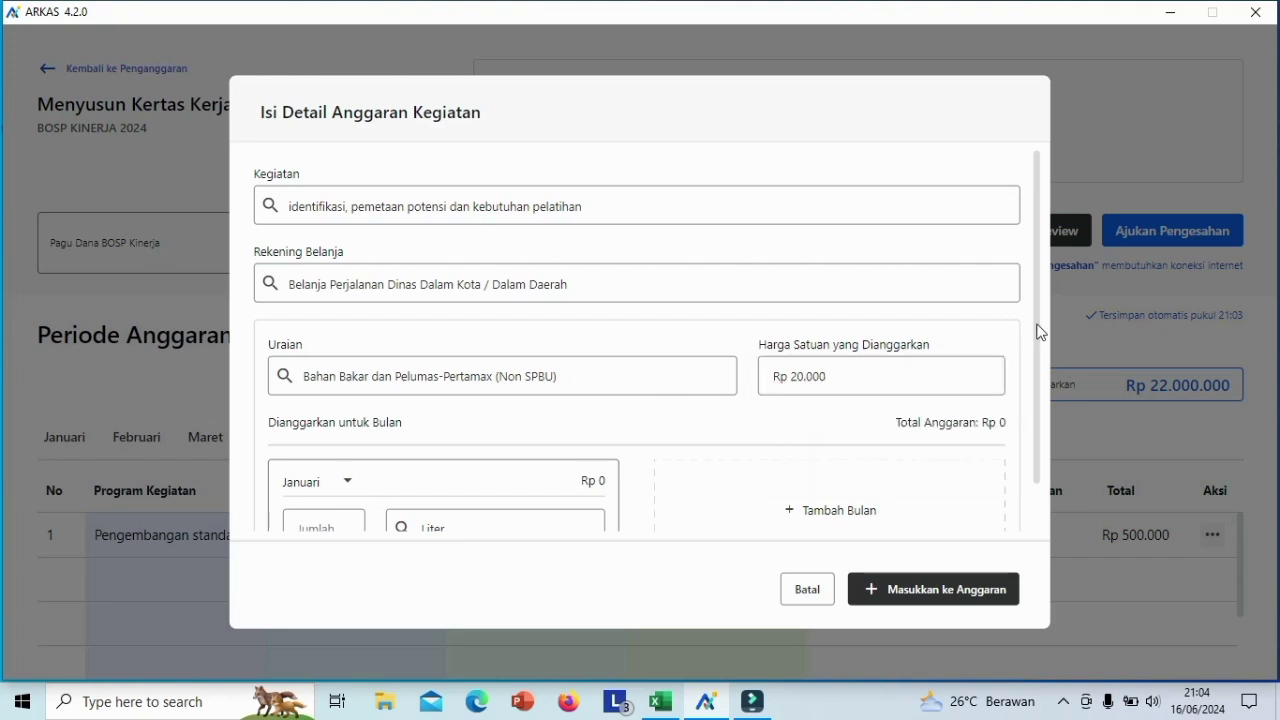
# - Budget 10 liters of the fuel item for Juli and add the entry to the budget
pyautogui.moveTo(1037, 337); pyautogui.dragTo(1036, 398)
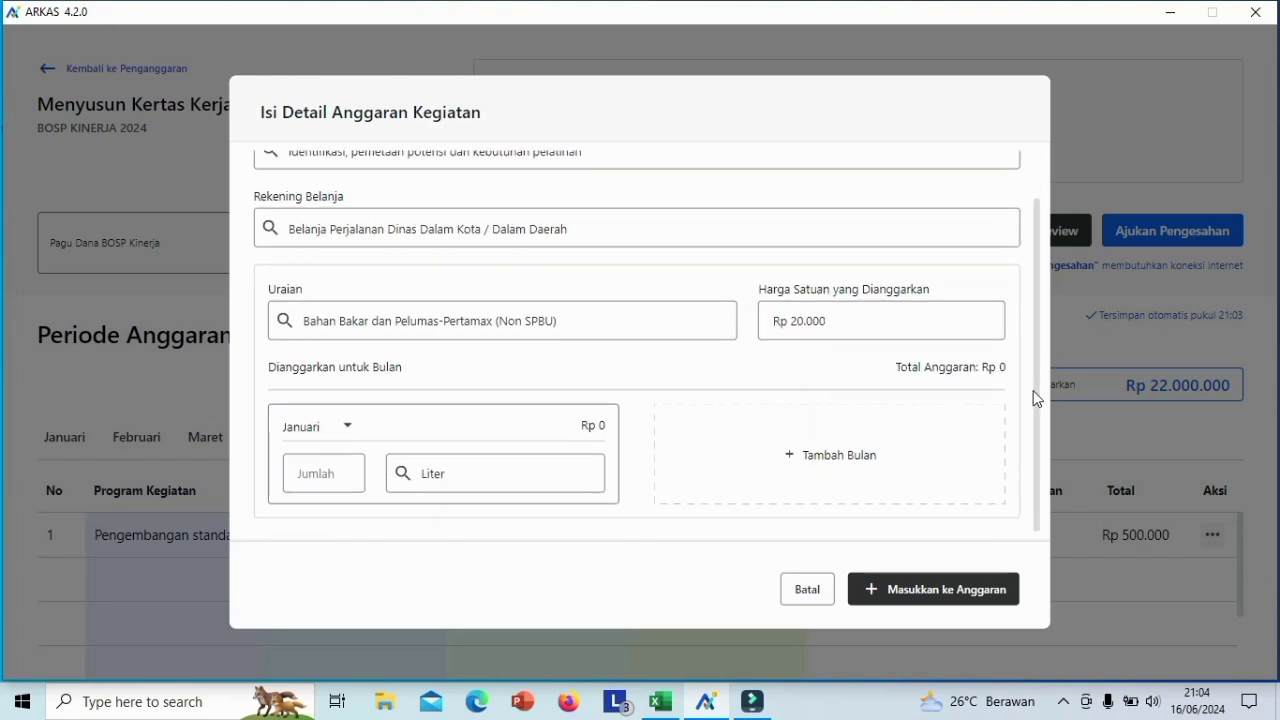
pyautogui.click(347, 429)
pyautogui.moveTo(353, 492); pyautogui.dragTo(349, 529)
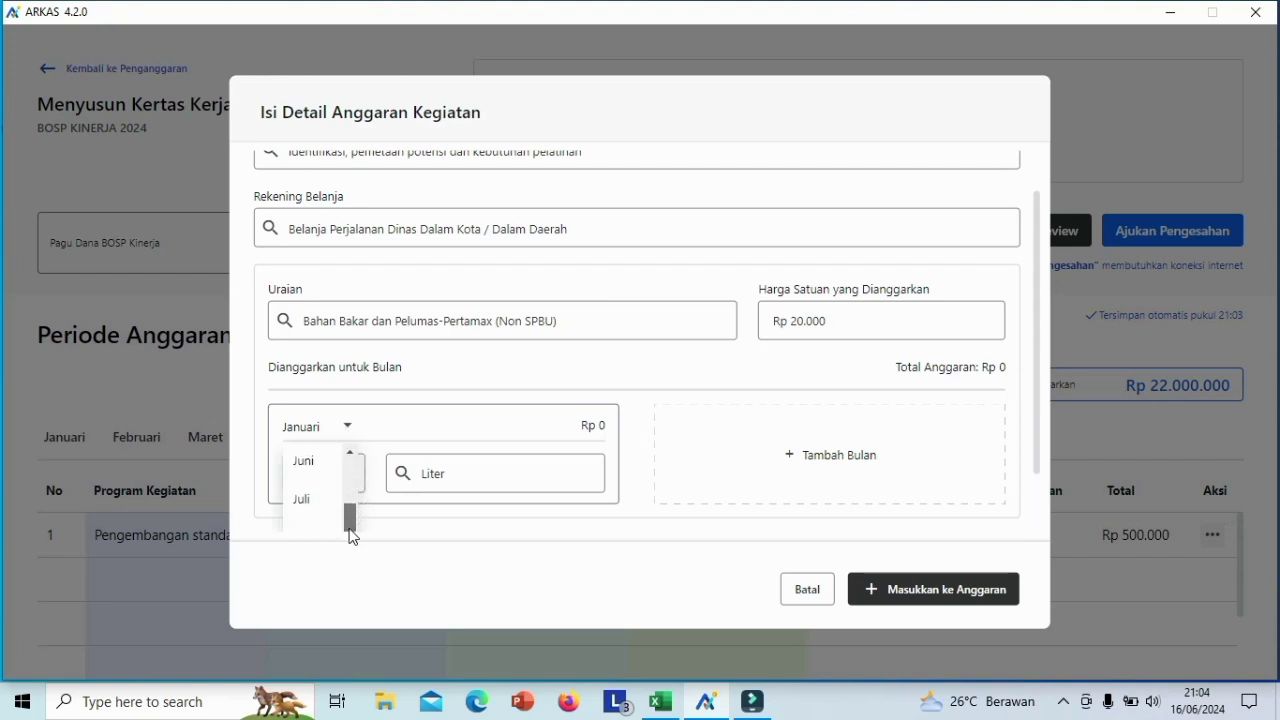
pyautogui.click(304, 486)
pyautogui.click(311, 474)
pyautogui.write('10')
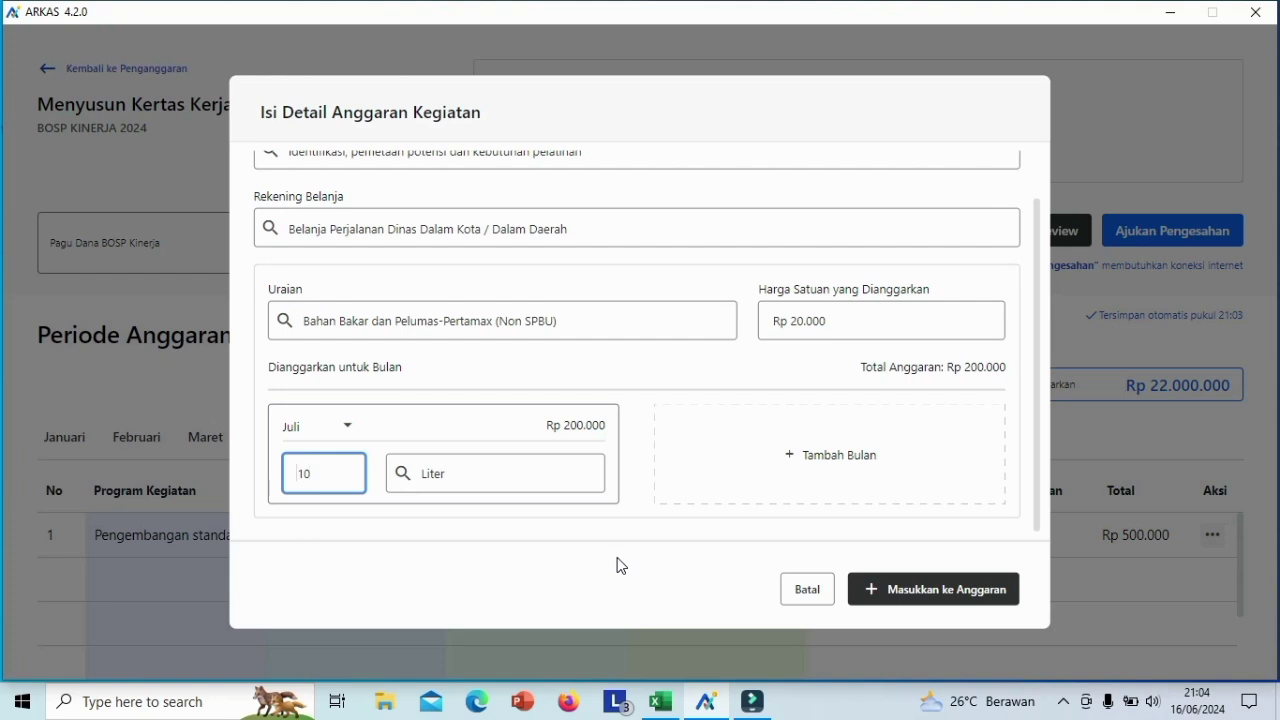
pyautogui.click(884, 590)
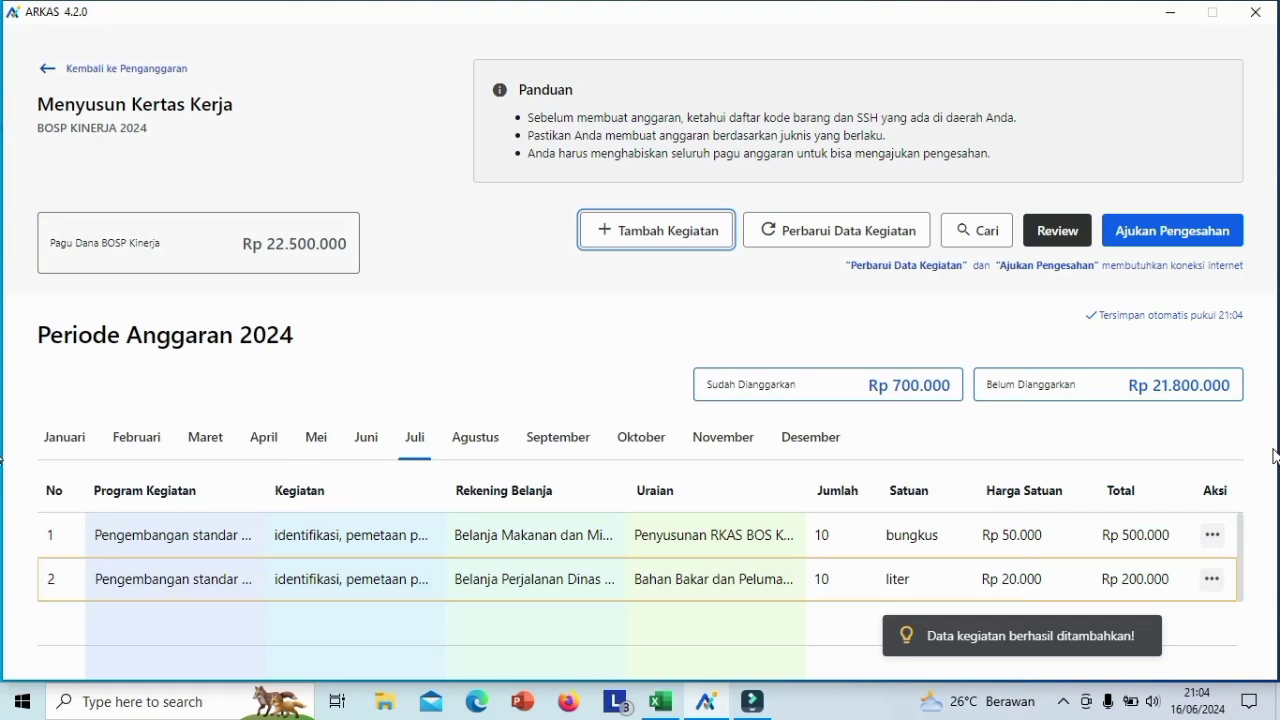
# - Start an entry for "Penguatan pelatihan griyaan (in house training)" with account "Belanja Makanan dan Minuman pada Fasilitas Pelayanan Urusan Pendidikan"
pyautogui.click(669, 240)
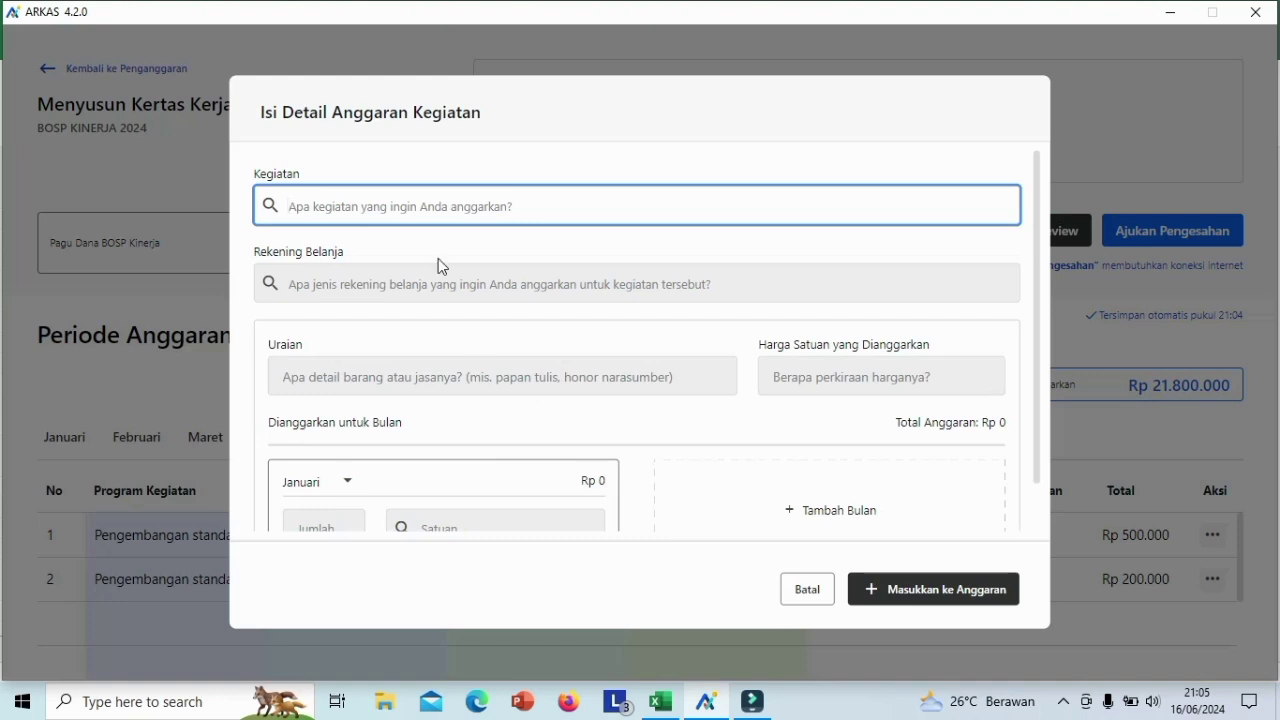
pyautogui.write('gri')
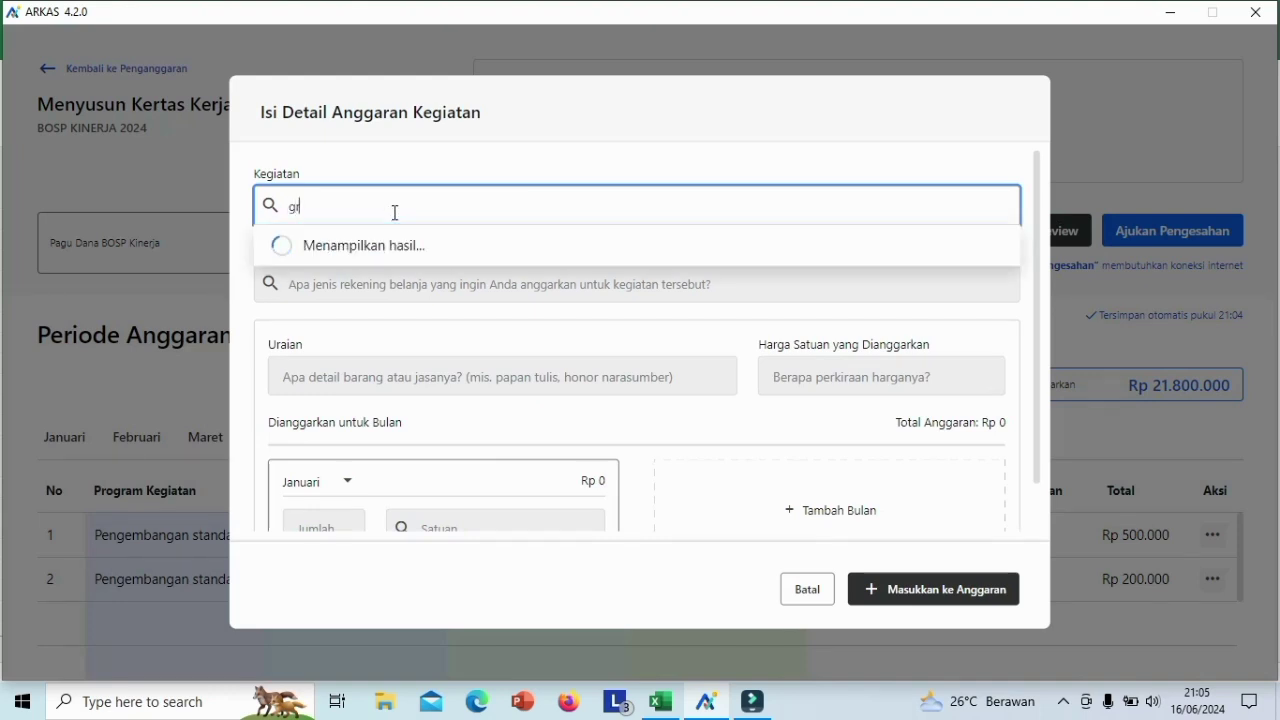
pyautogui.write('yaan')
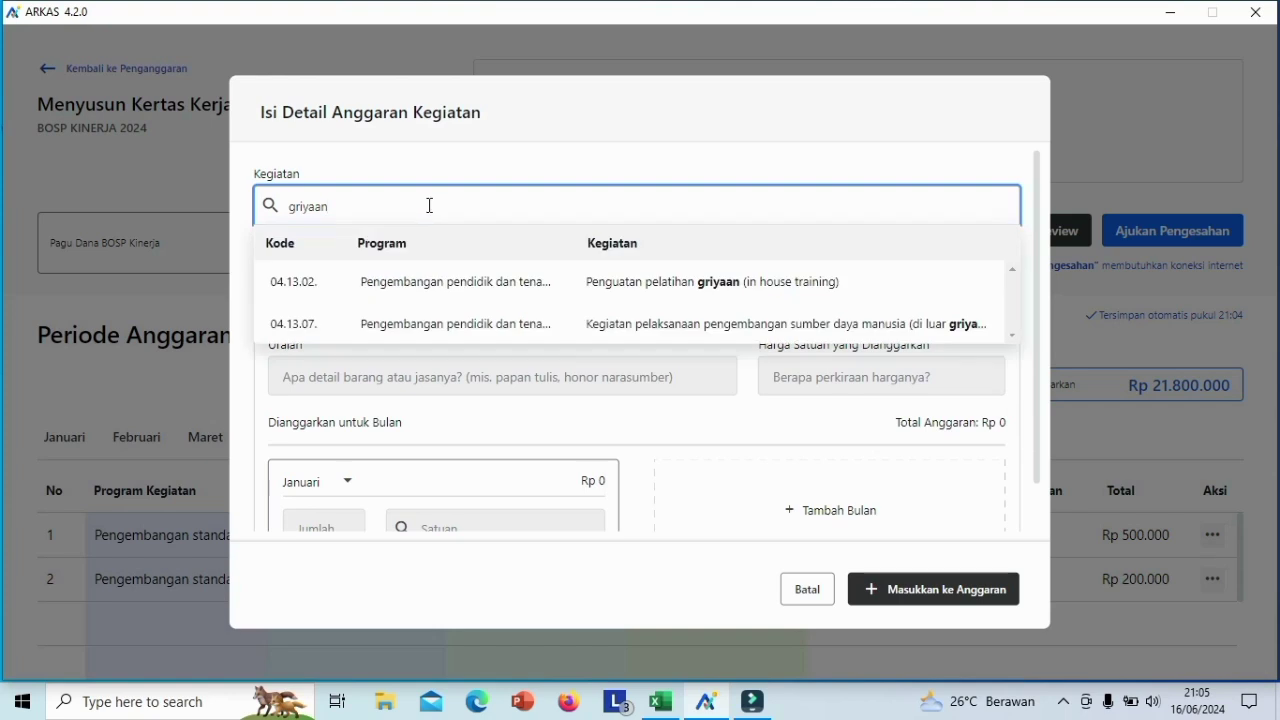
pyautogui.click(666, 282)
pyautogui.click(612, 286)
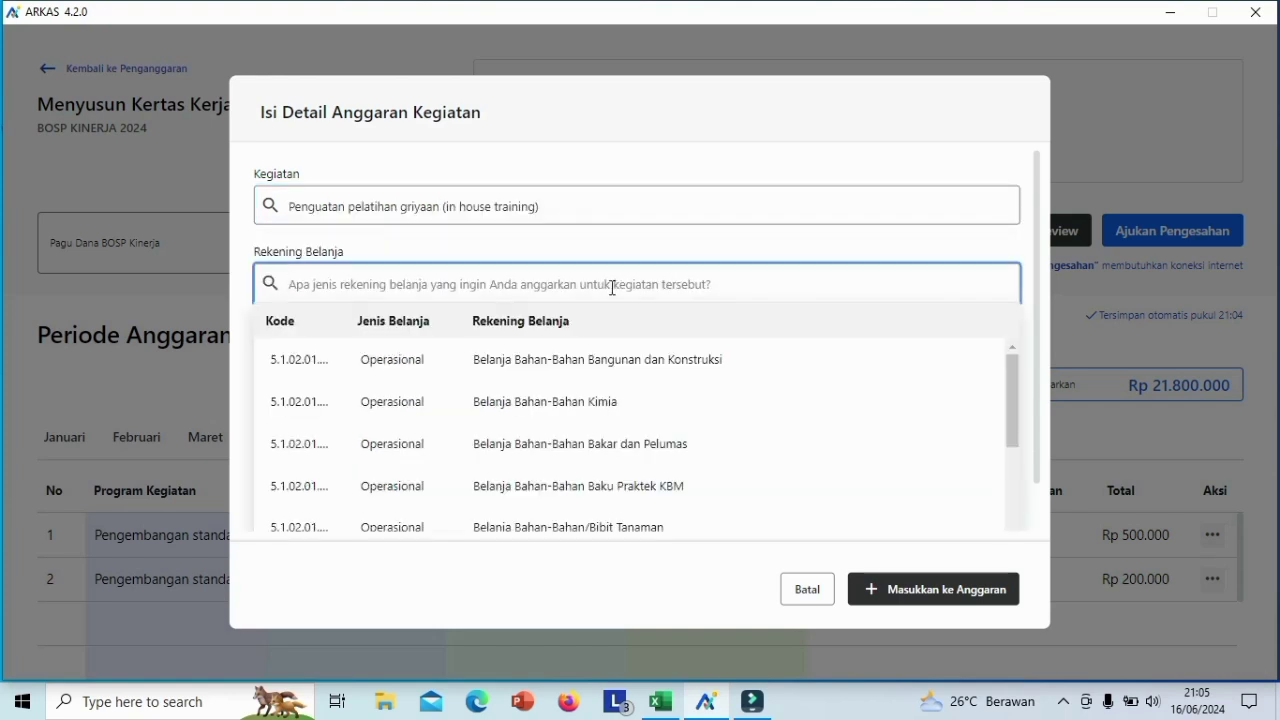
pyautogui.write('makan')
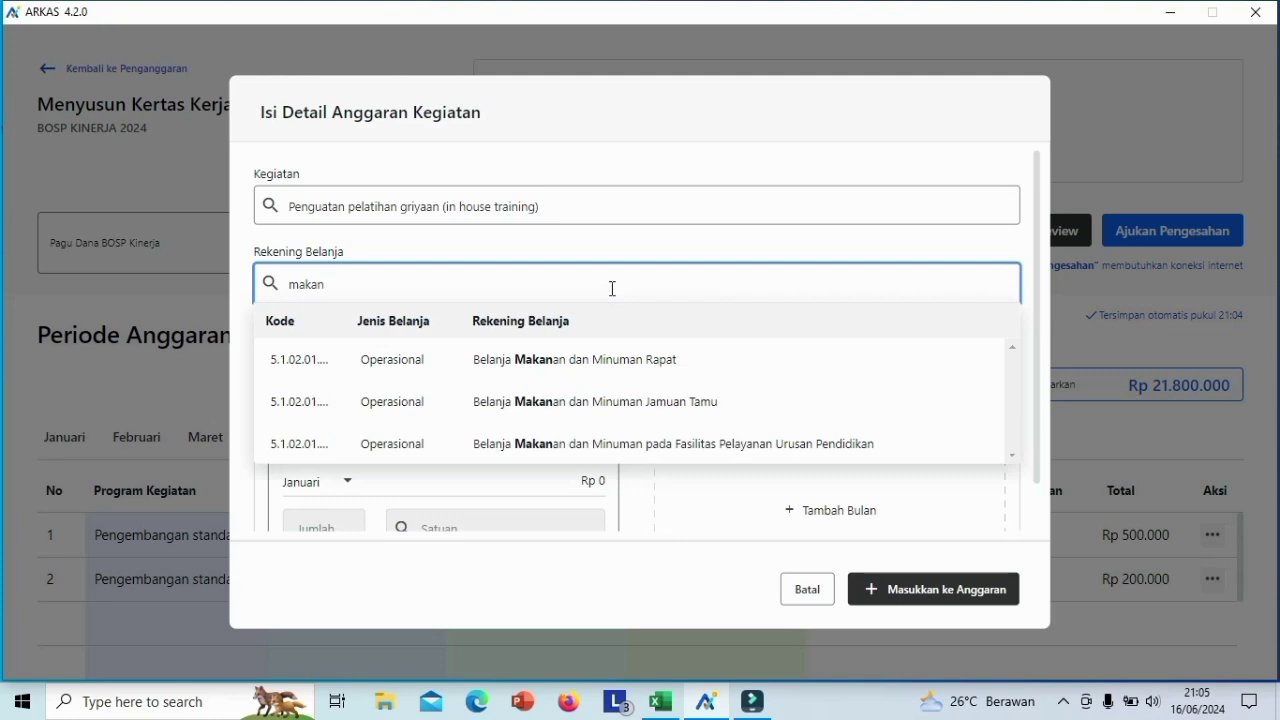
pyautogui.click(712, 445)
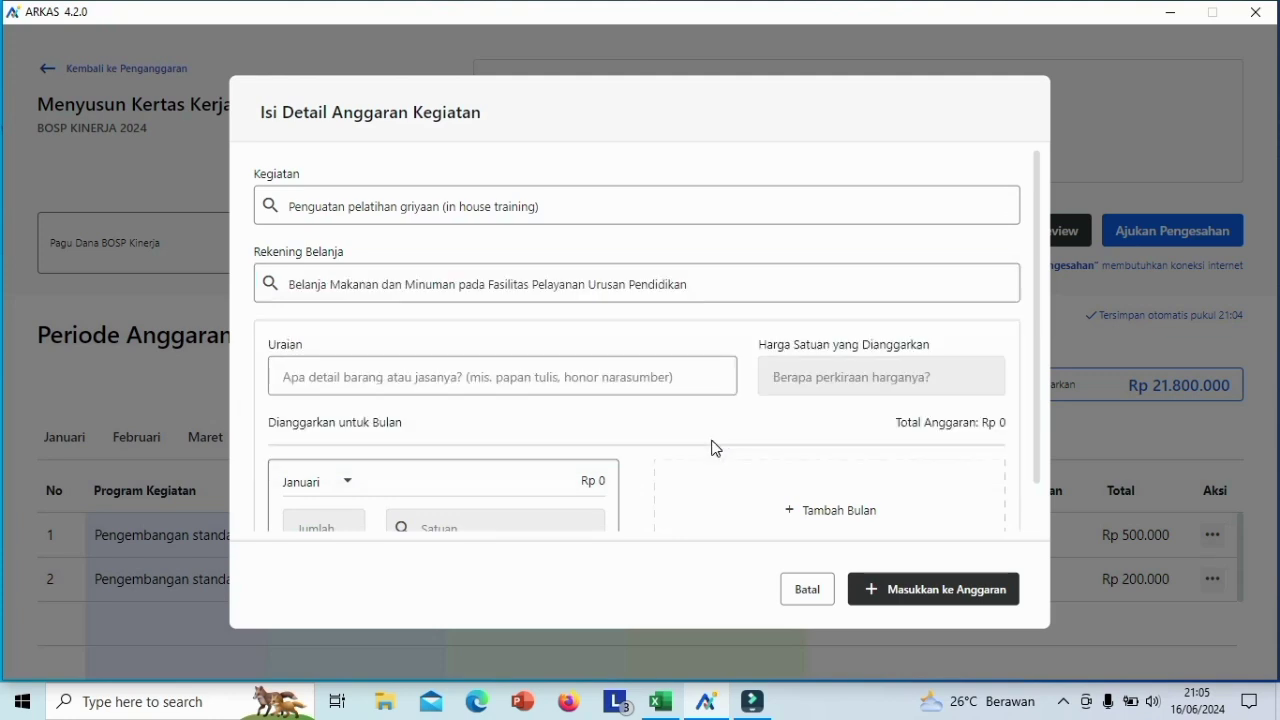
# - Describe the item as "Pelatihan Manajemen Kelas dan Teknik Disiplin Positif" and set its unit price to Rp 50.000
pyautogui.click(404, 381)
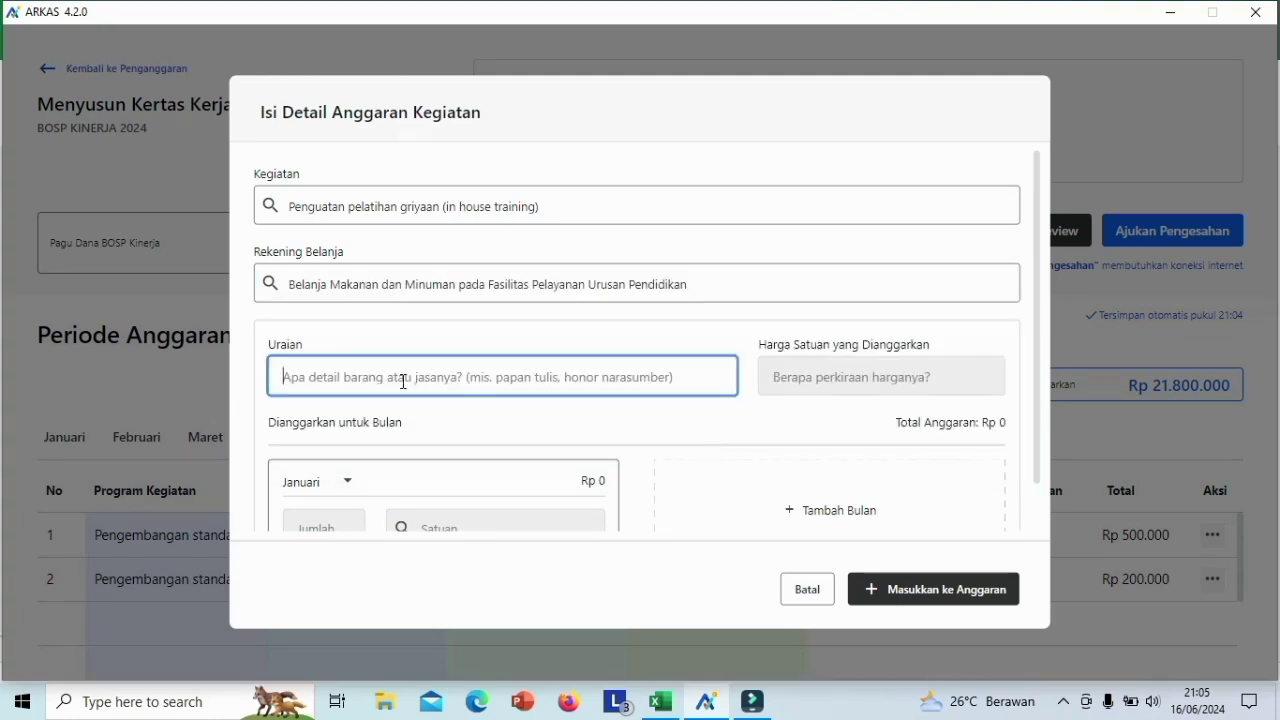
pyautogui.write('Pelatihan Manajemen Kelas dan Teknik Disiplin Positif')
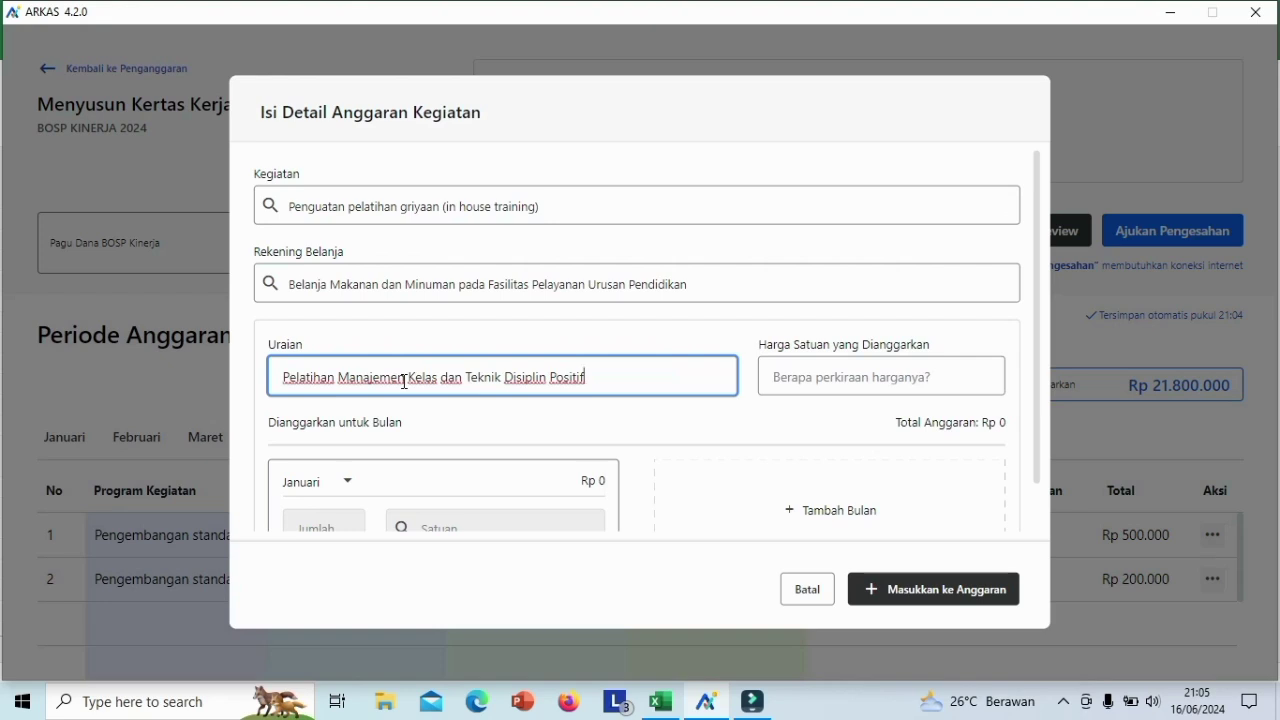
pyautogui.click(819, 374)
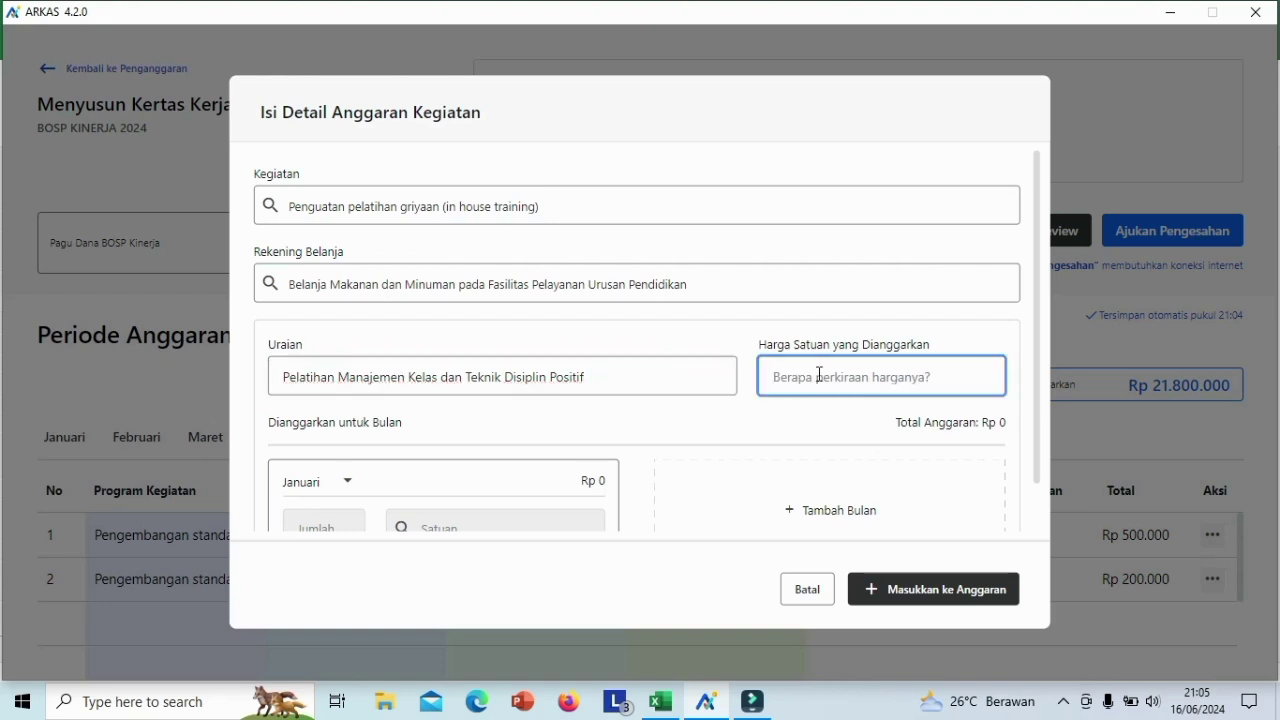
pyautogui.write('500000')
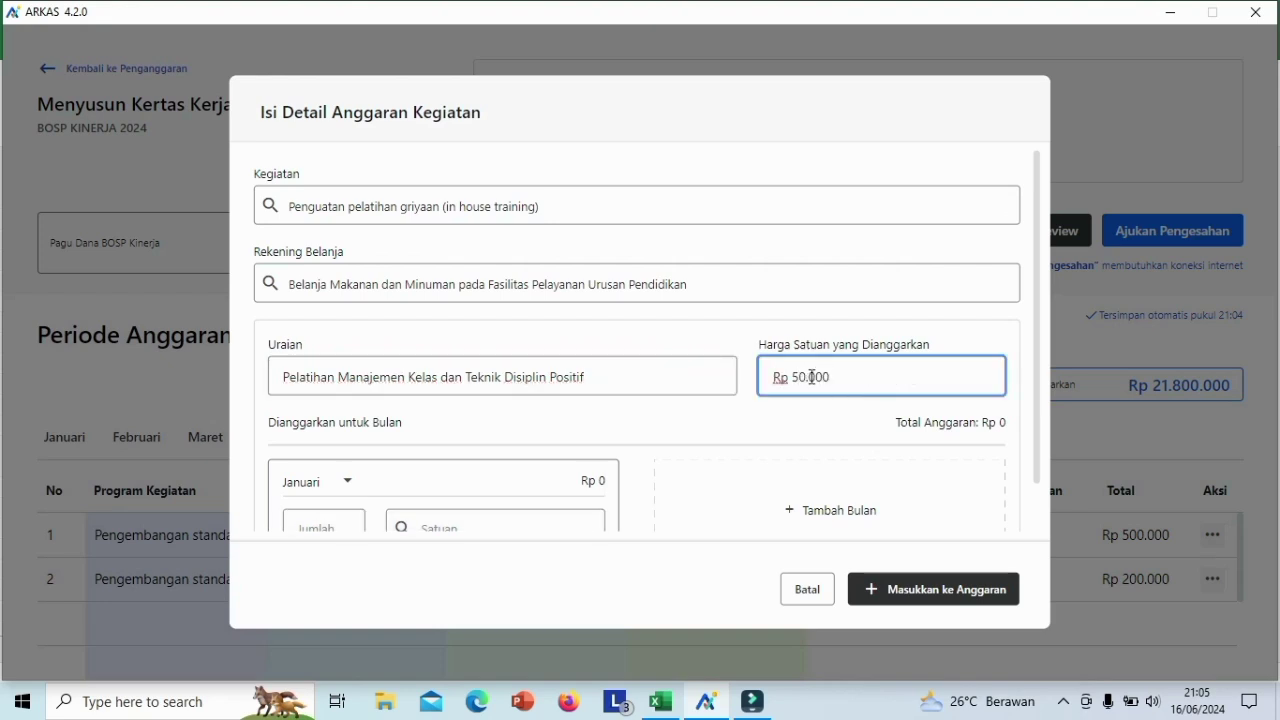
# - Budget 20 bungkus of the classroom management training item for Juli and add the entry to the budget
pyautogui.click(349, 482)
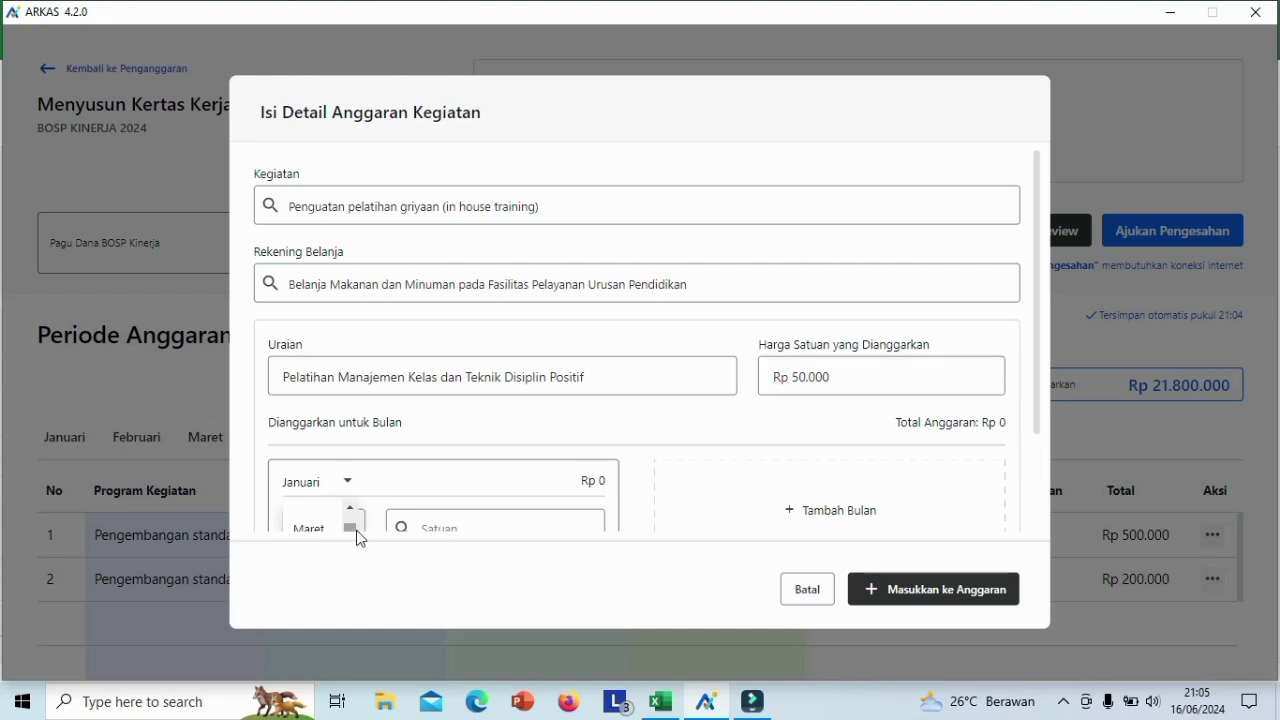
pyautogui.click(1038, 345)
pyautogui.moveTo(1038, 348); pyautogui.dragTo(1040, 405)
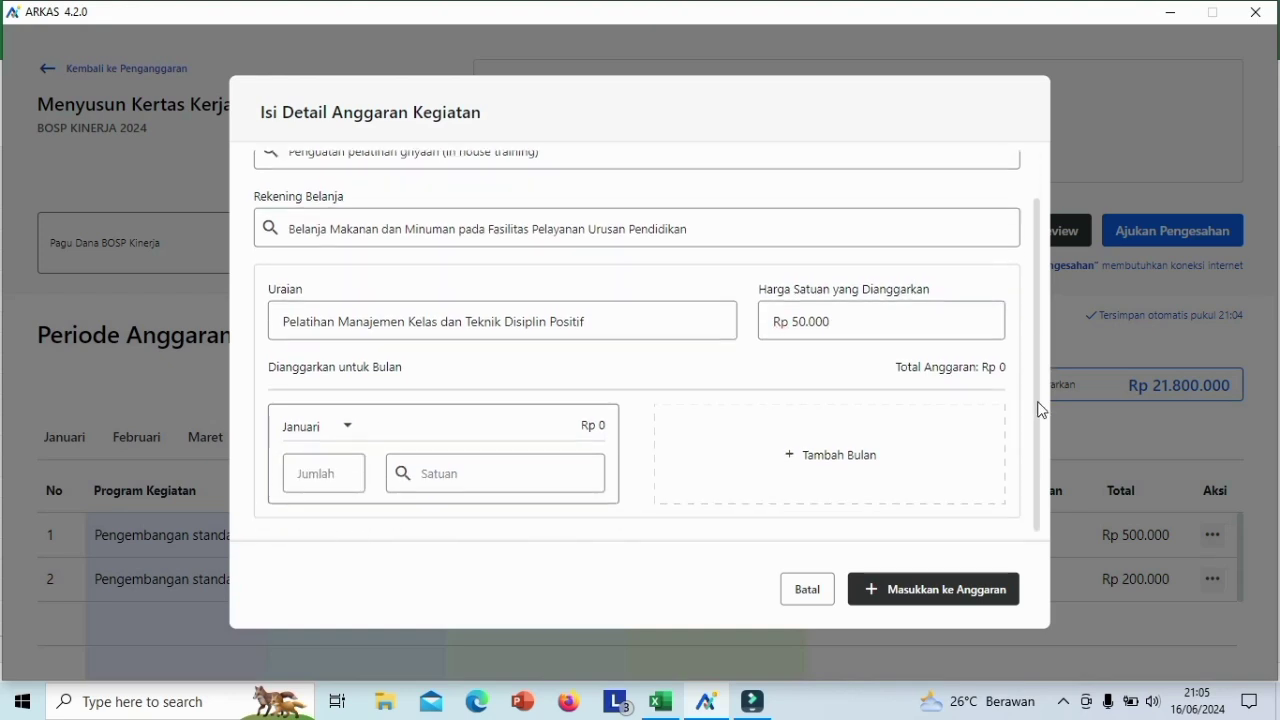
pyautogui.click(350, 428)
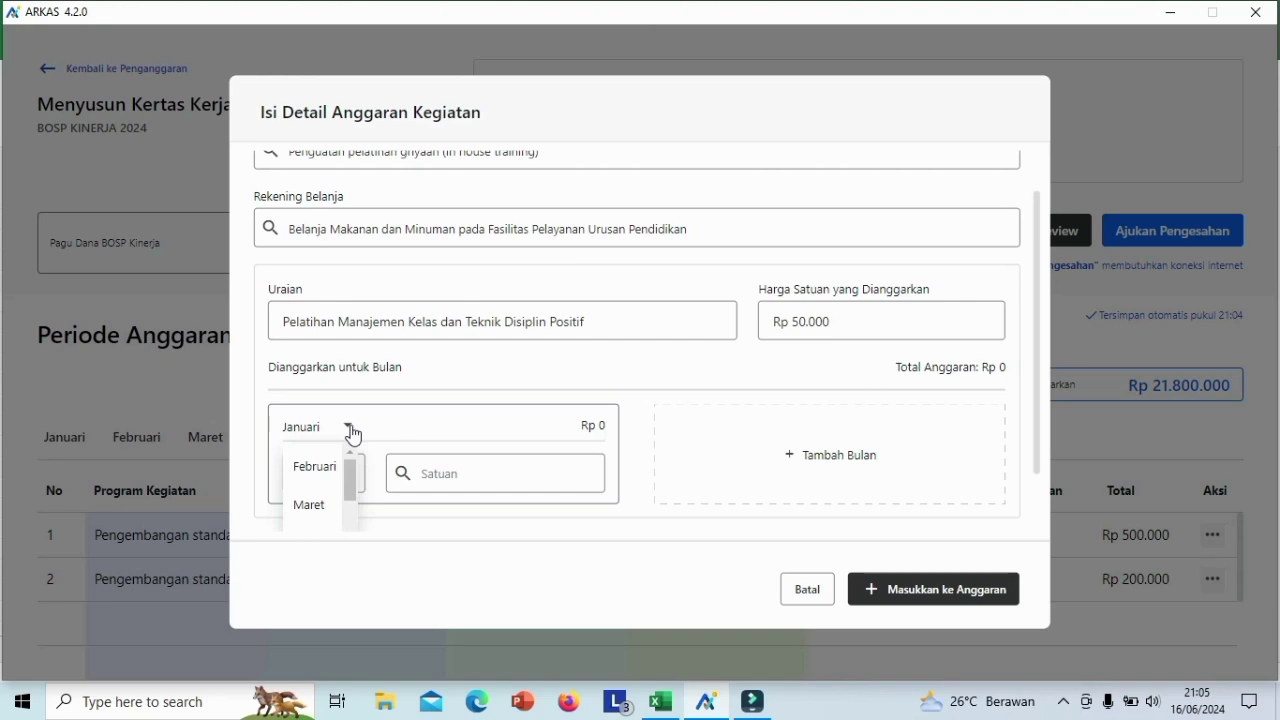
pyautogui.moveTo(345, 472); pyautogui.dragTo(347, 537)
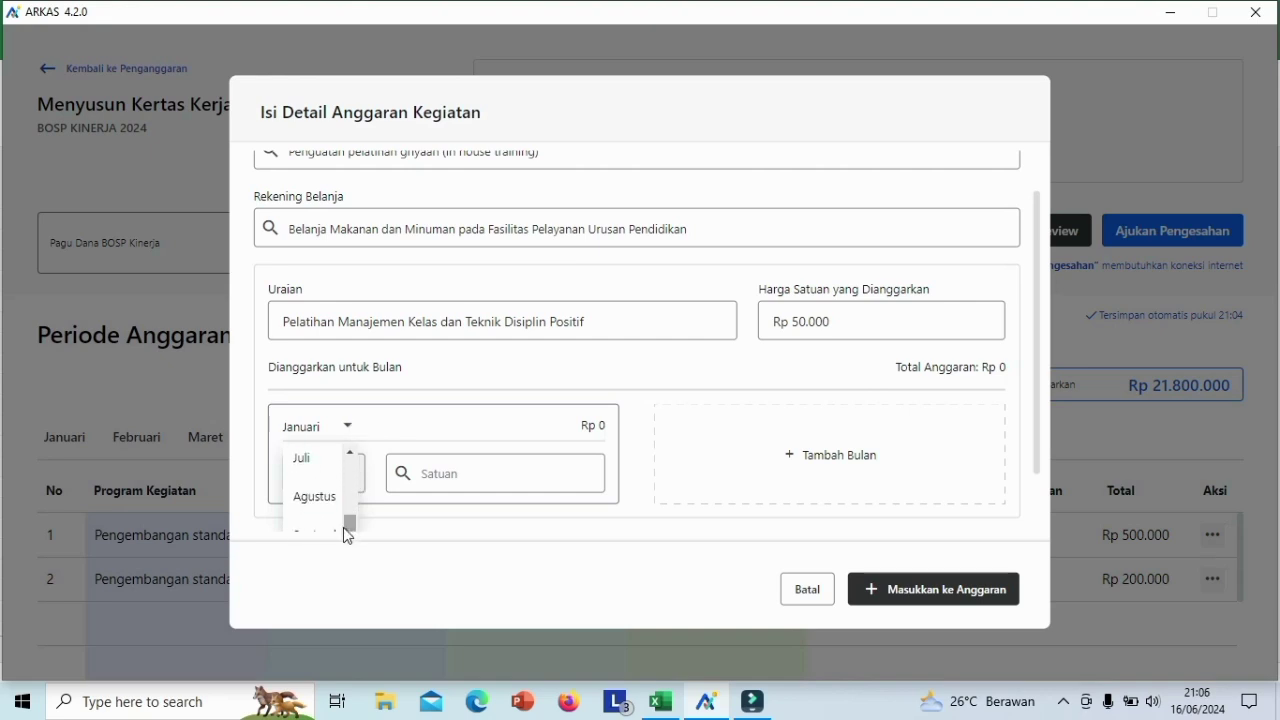
pyautogui.click(302, 442)
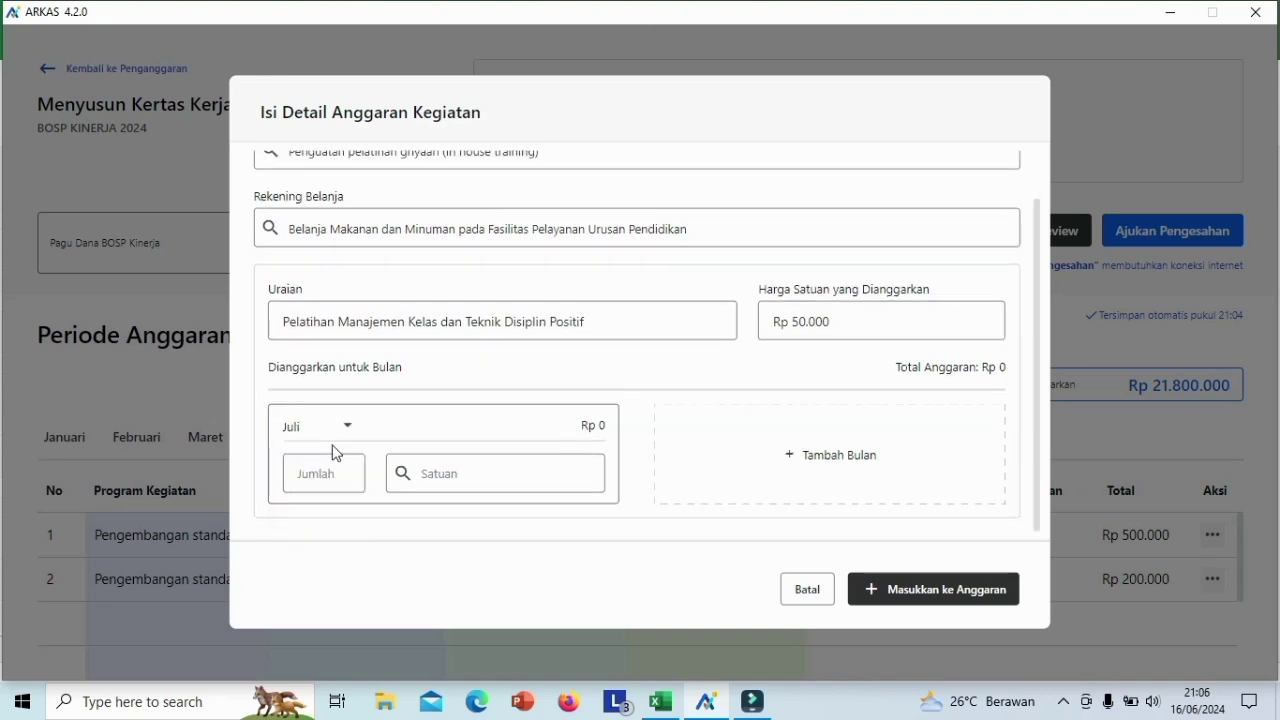
pyautogui.click(345, 470)
pyautogui.write('20')
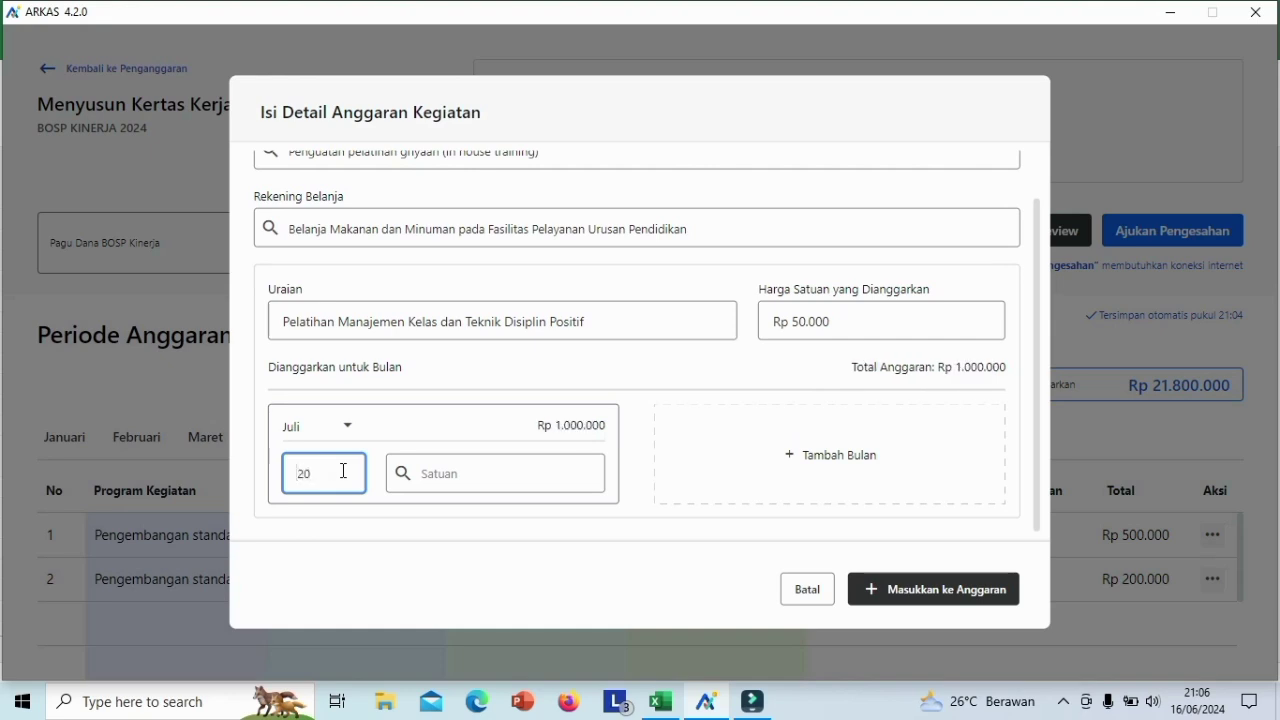
pyautogui.click(452, 472)
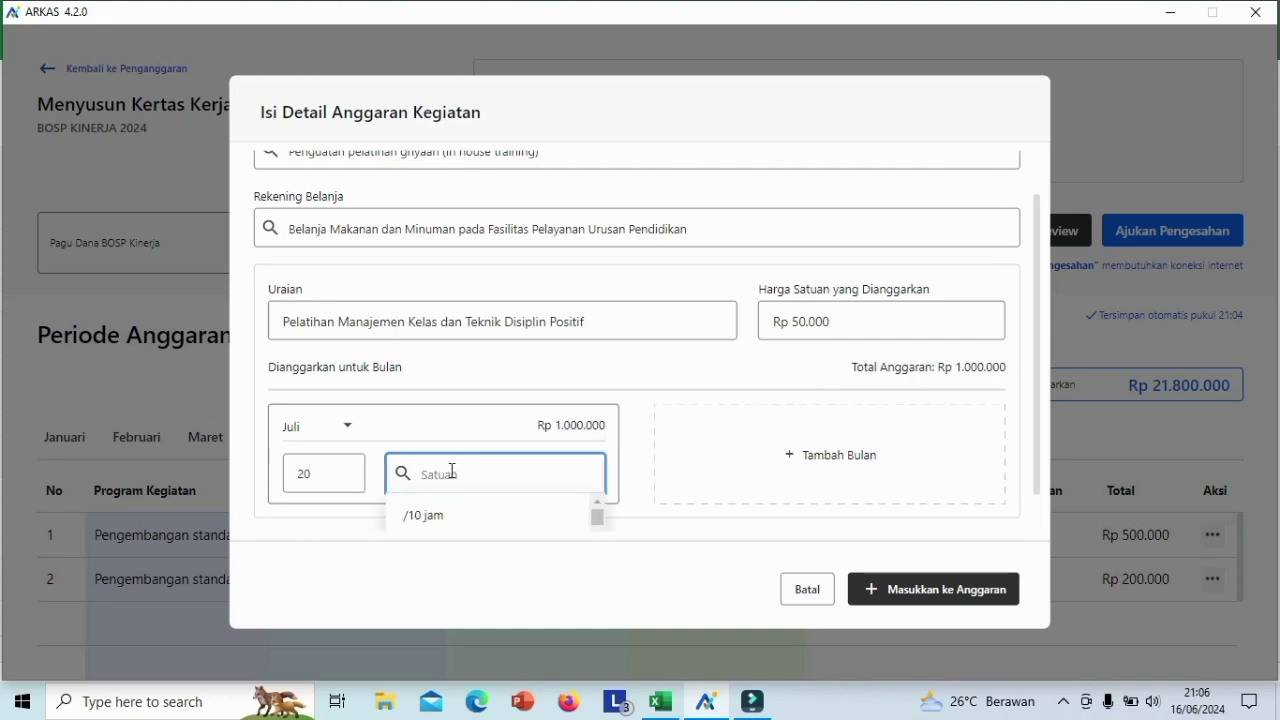
pyautogui.write('bung')
pyautogui.click(432, 515)
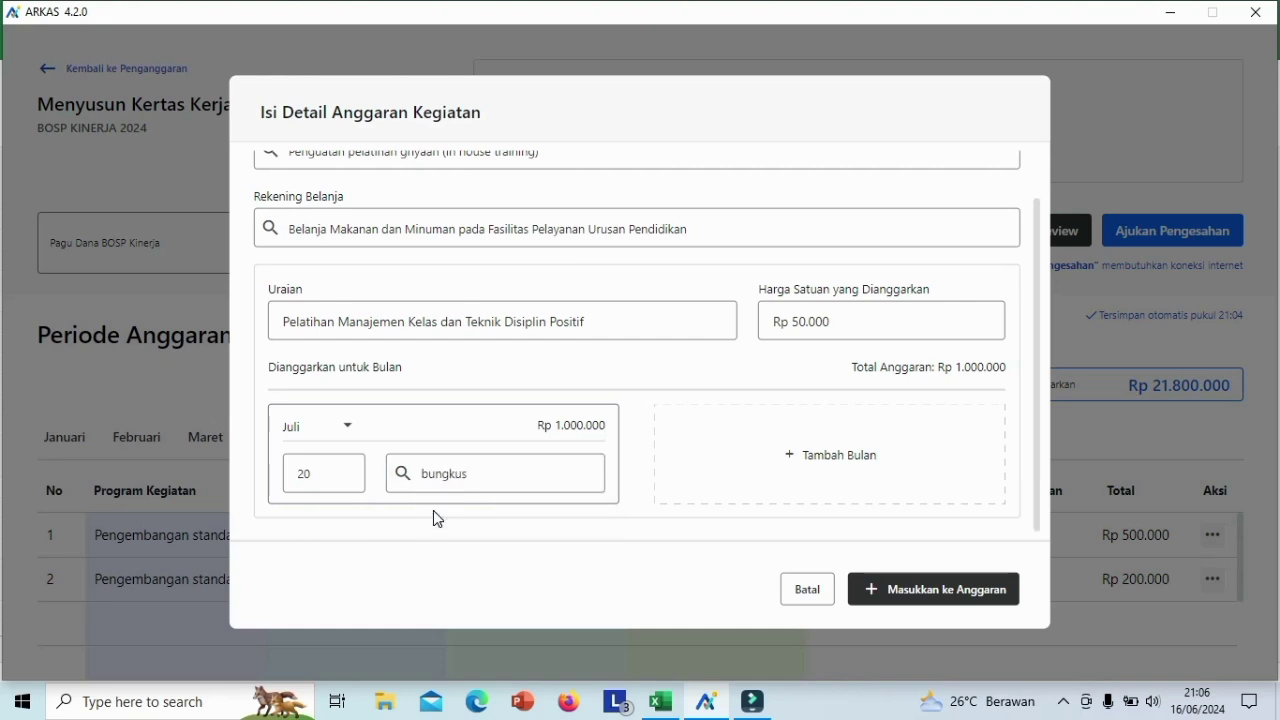
pyautogui.click(901, 599)
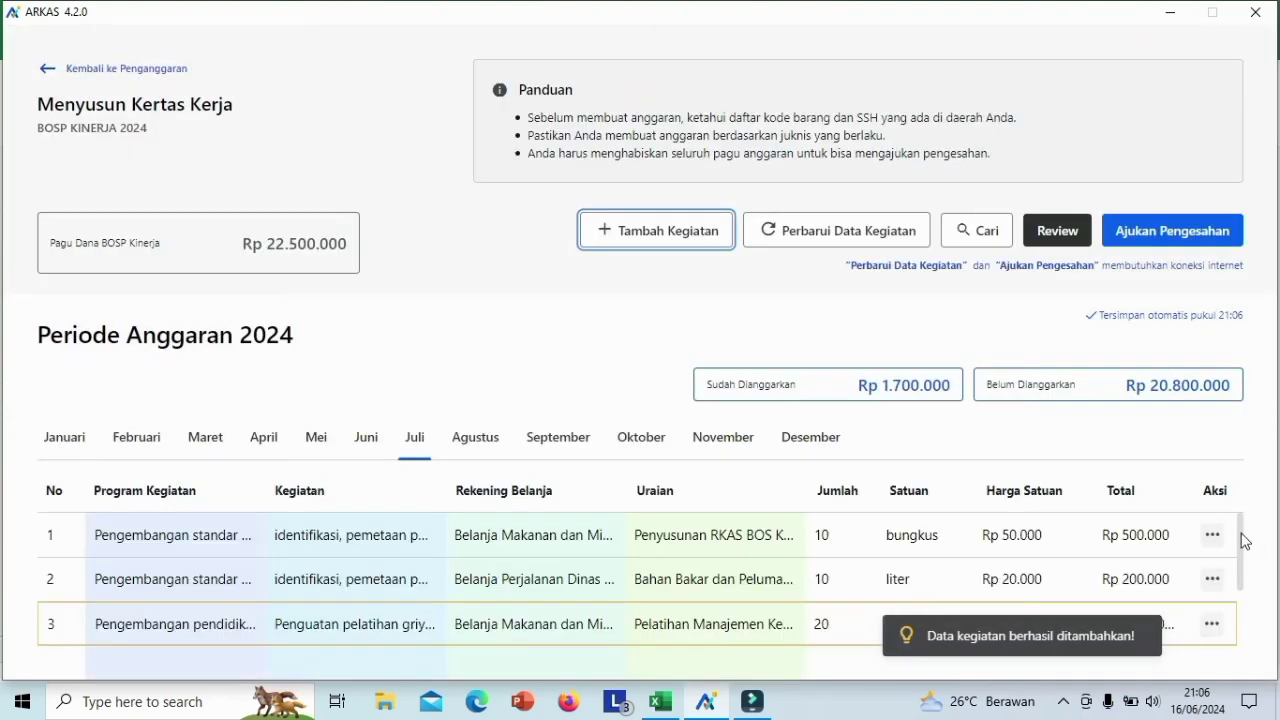
# - Start an entry for "Penguatan Komunitas Belajar" with account "Belanja Makanan dan Minuman pada Fasilitas Pelayanan Urusan Pendidikan"
pyautogui.click(638, 245)
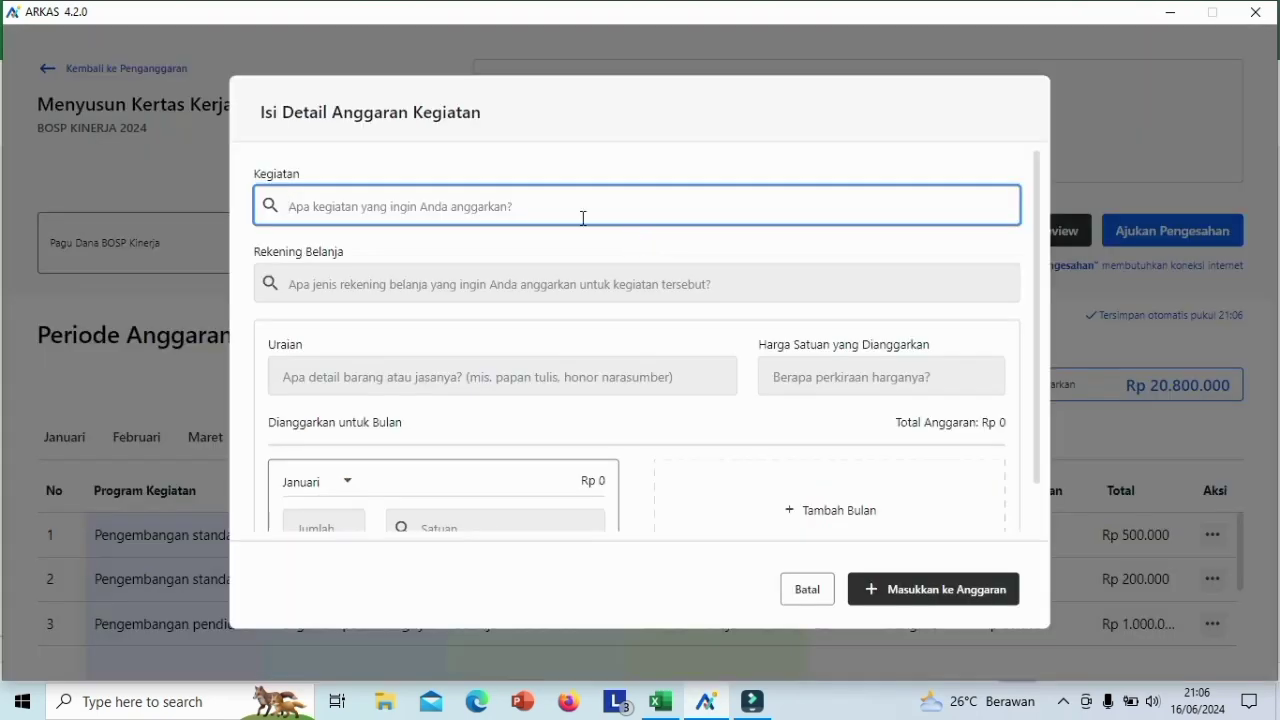
pyautogui.click(535, 207)
pyautogui.write('pengu')
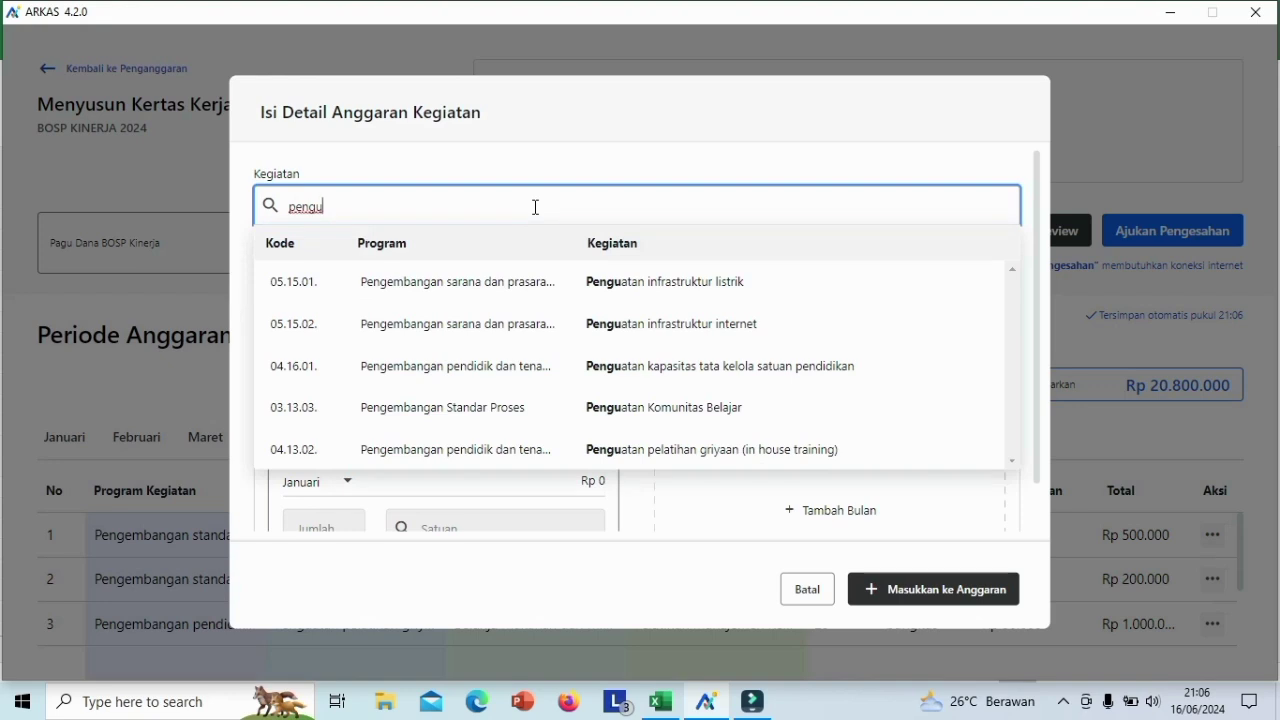
pyautogui.click(686, 413)
pyautogui.click(391, 280)
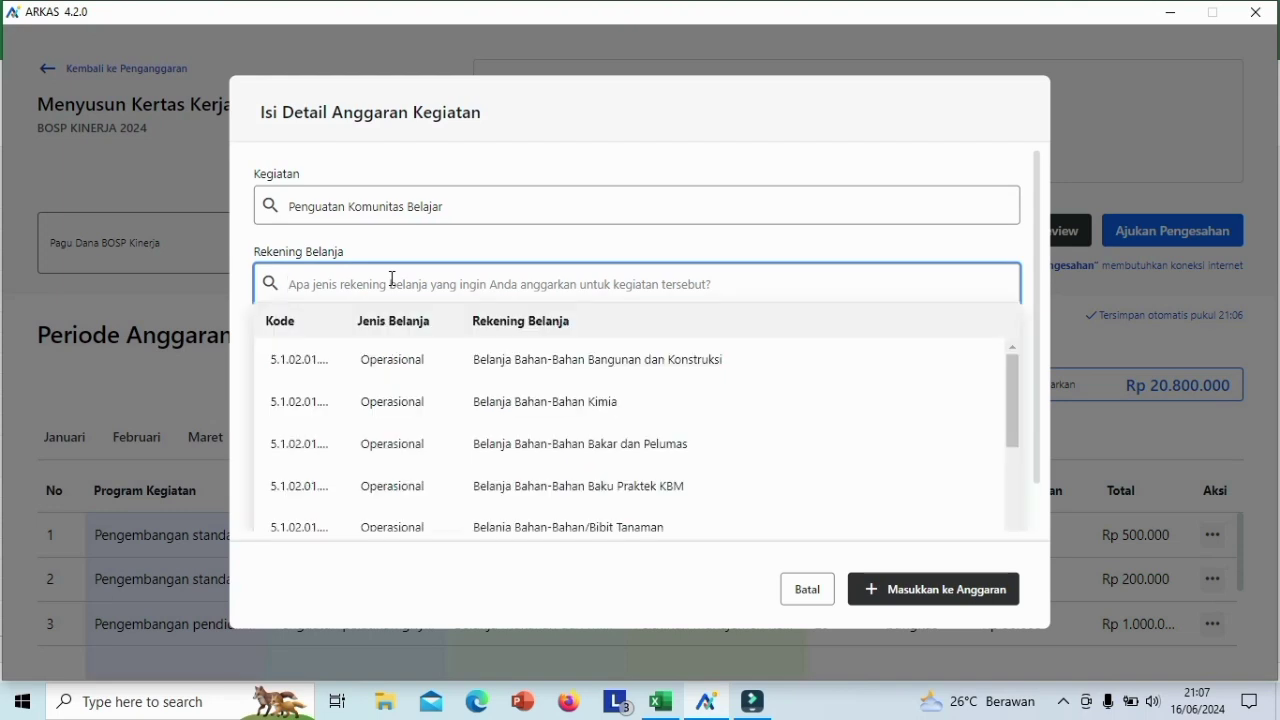
pyautogui.write('mk')
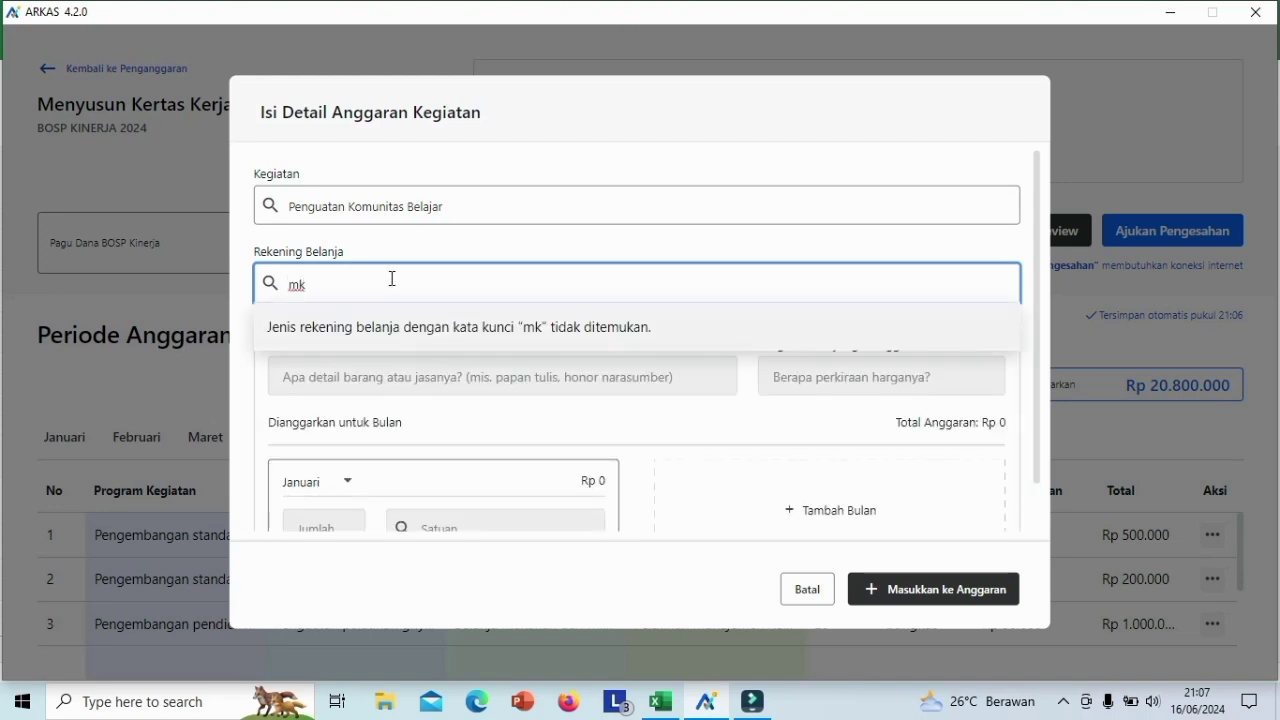
pyautogui.press('BackSpace')
pyautogui.write('akan')
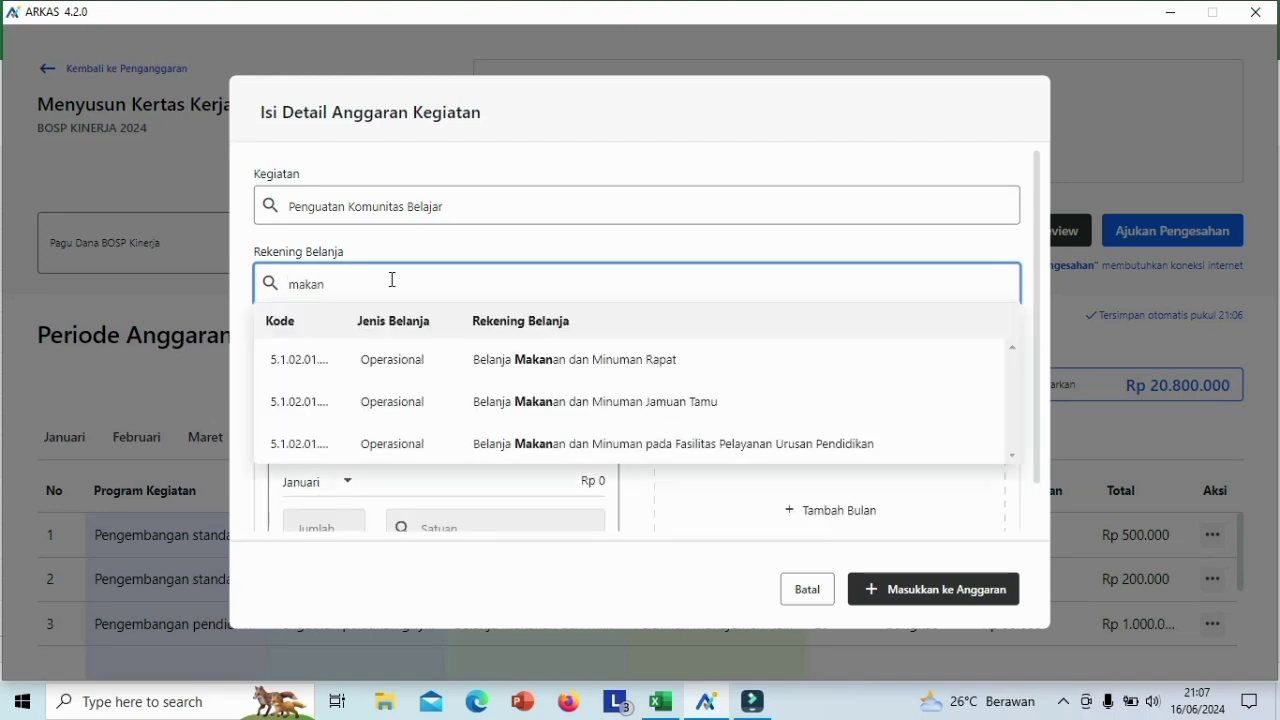
pyautogui.click(586, 450)
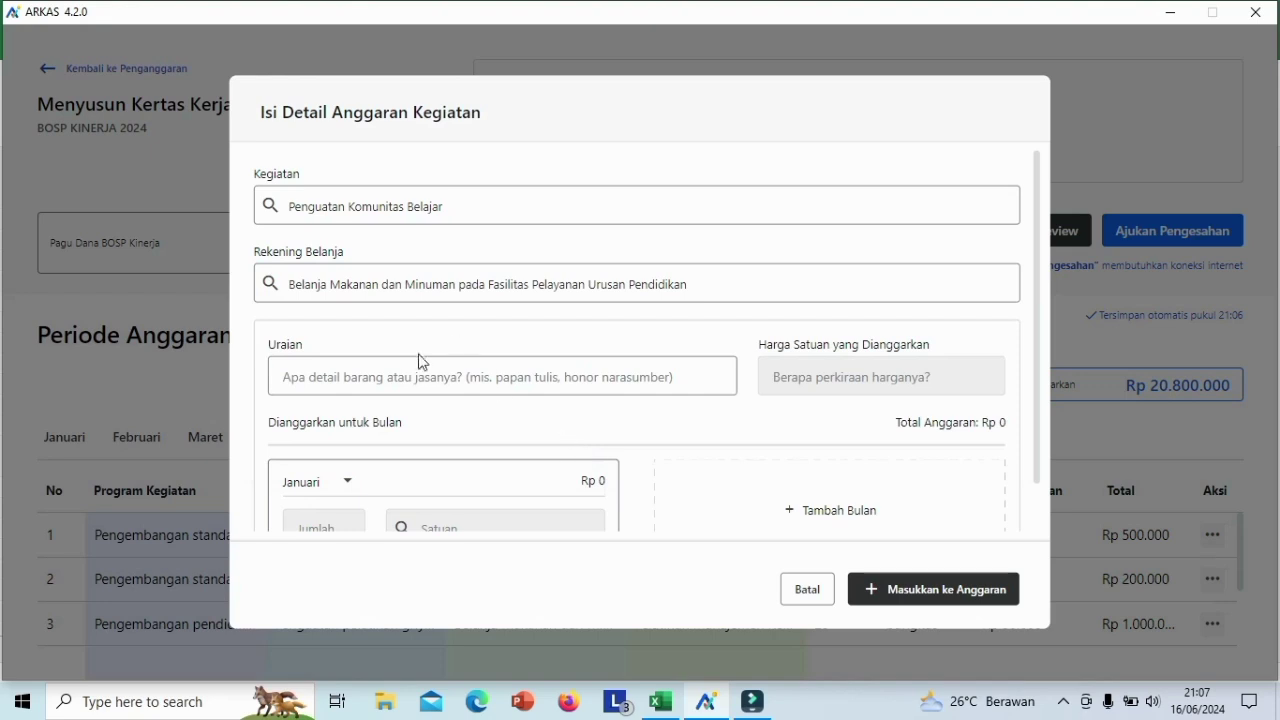
# - Describe the item as "Pelatihan Pembuatan/Editing Video Pembelajaran" and set its unit price to Rp 50.000
pyautogui.click(380, 363)
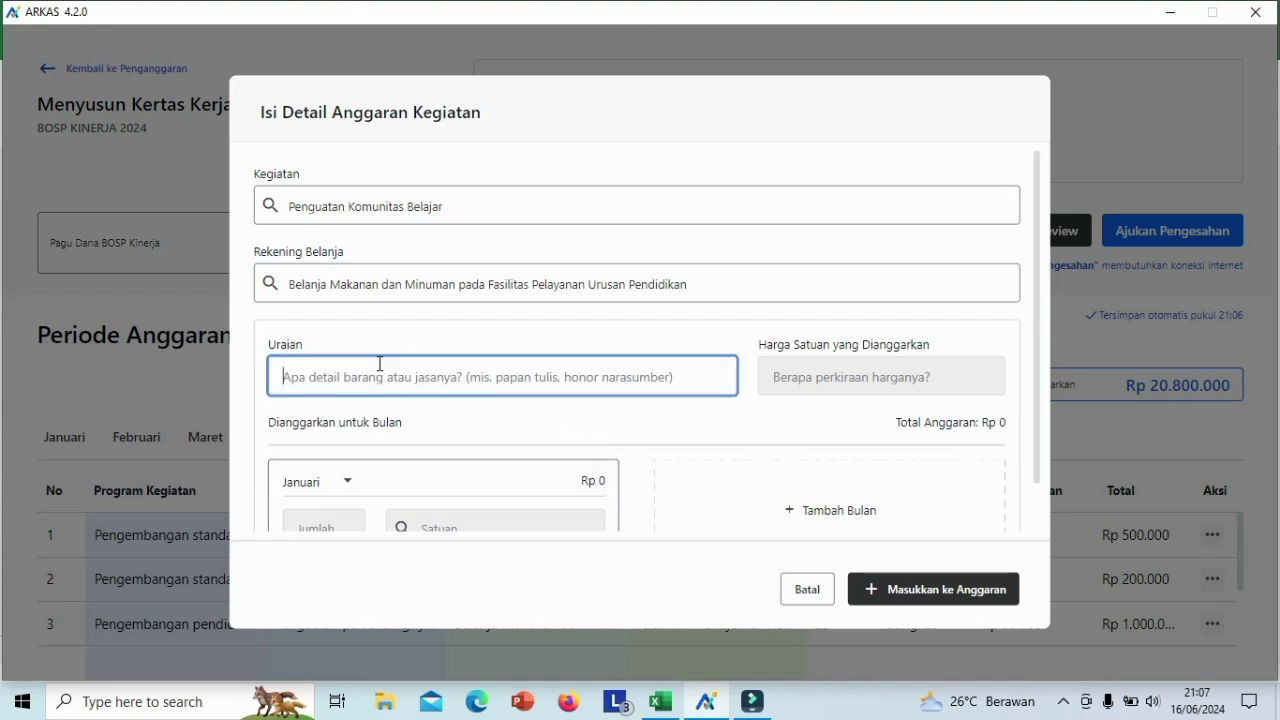
pyautogui.write('Pelatihan Pembuatan/Editing Video Pembelajaran')
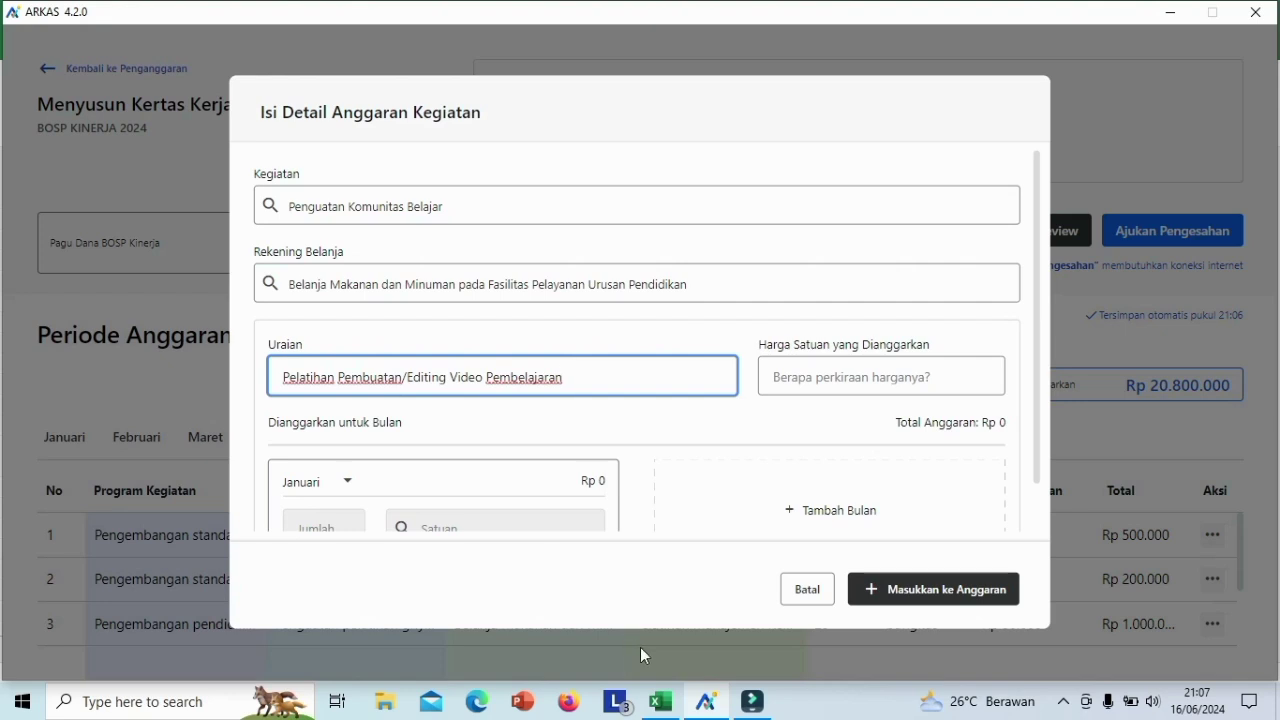
pyautogui.click(843, 377)
pyautogui.write('500000')
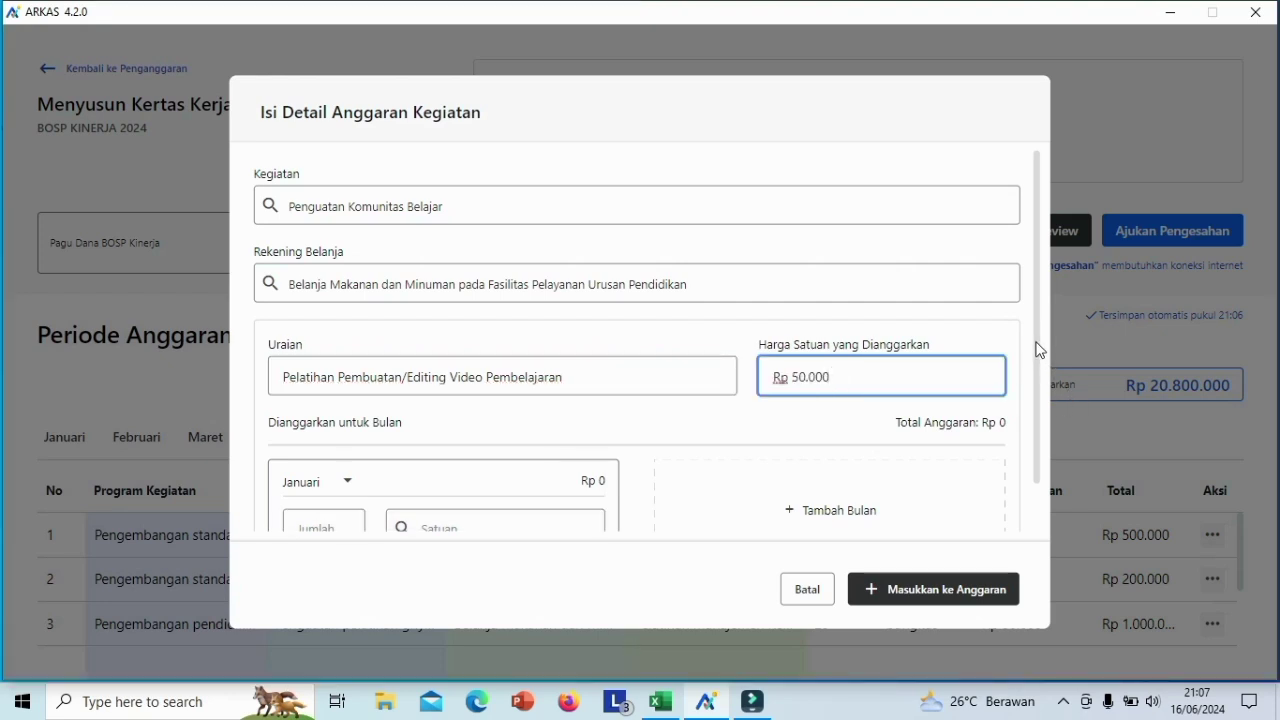
# - Add the video training item to the budget with 10 bungkus for Agustus, and check the Juli and Agustus entries
pyautogui.scroll(-2, 1037, 352)
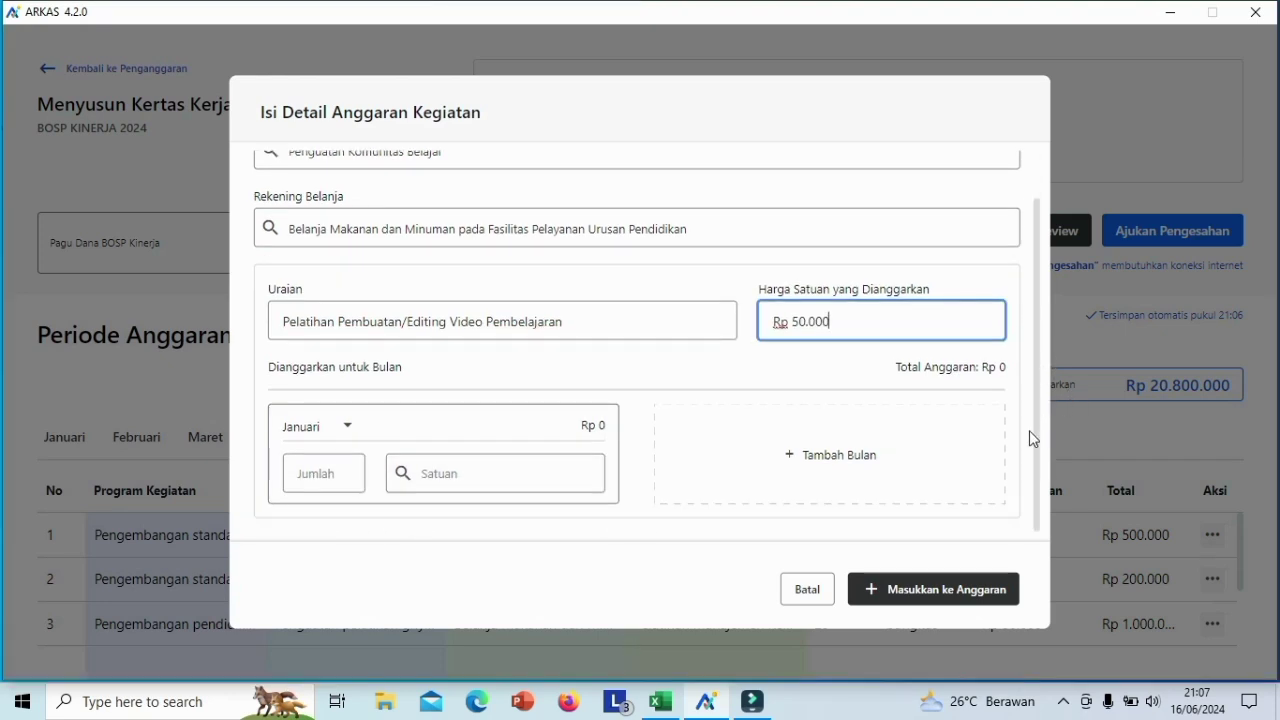
pyautogui.click(346, 428)
pyautogui.moveTo(354, 494); pyautogui.dragTo(351, 532)
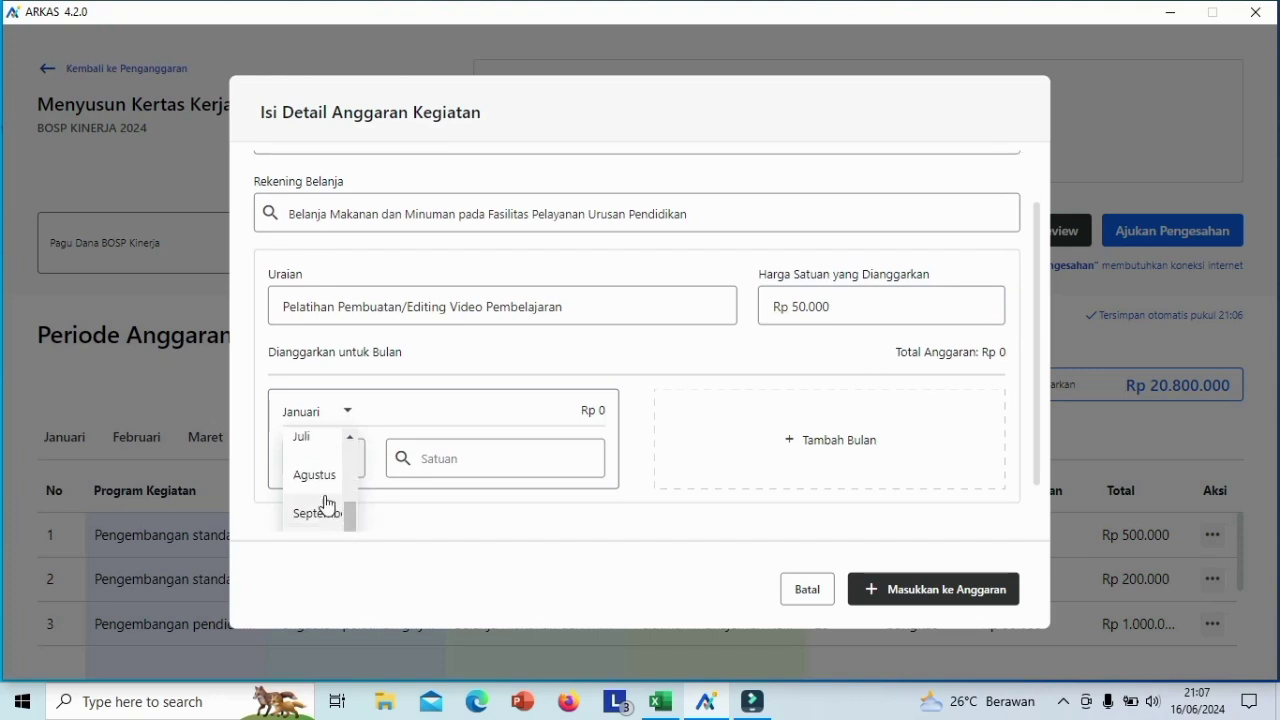
pyautogui.click(320, 474)
pyautogui.click(352, 474)
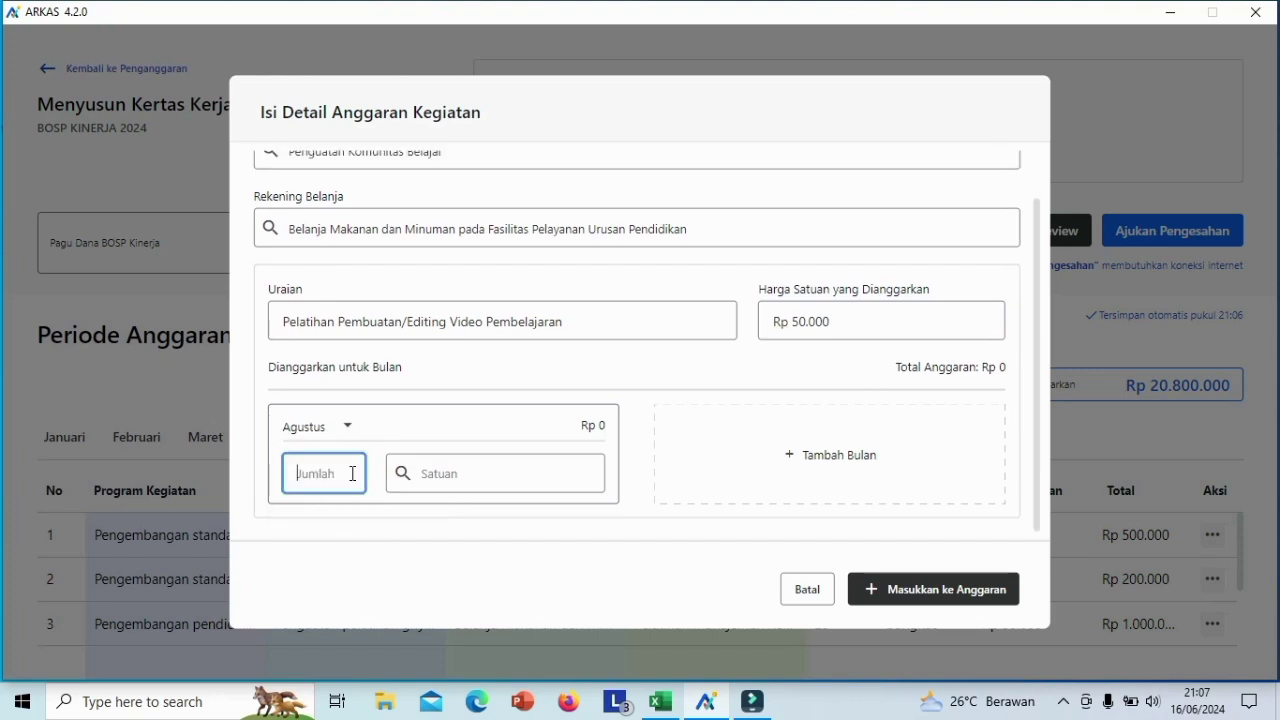
pyautogui.write('10')
pyautogui.press('Tab')
pyautogui.write('bungkus')
pyautogui.click(448, 524)
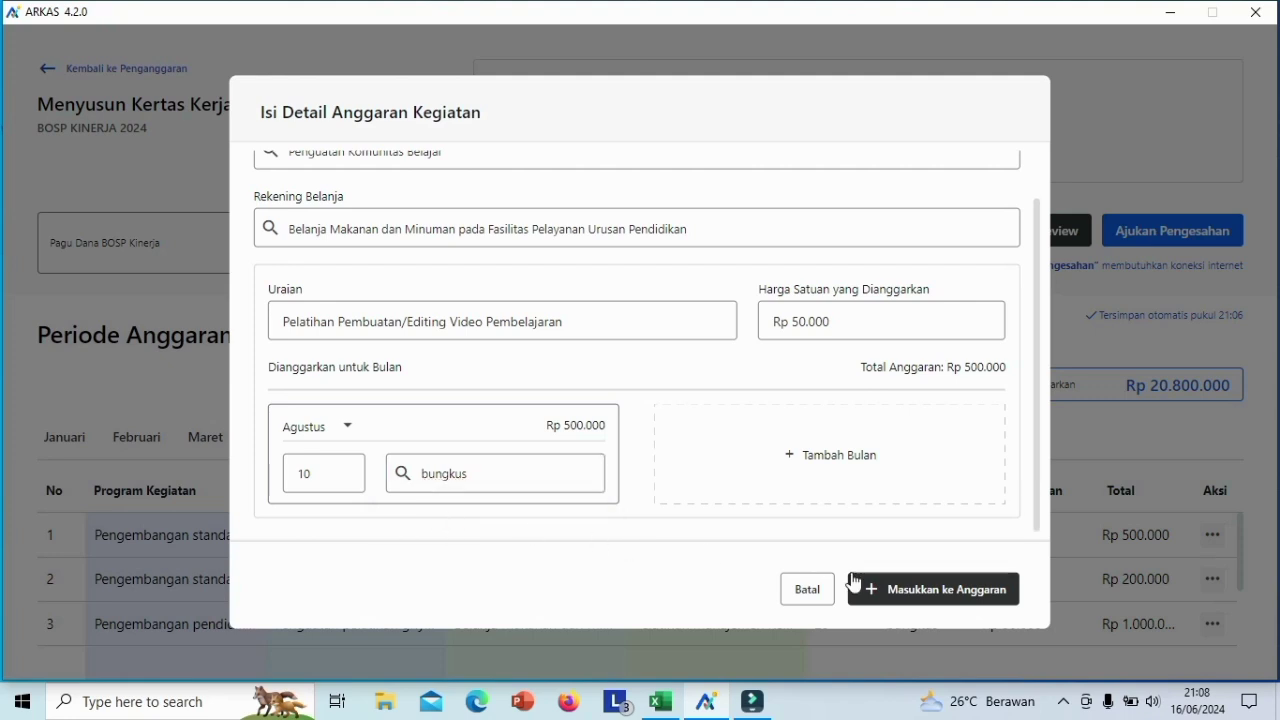
pyautogui.click(895, 600)
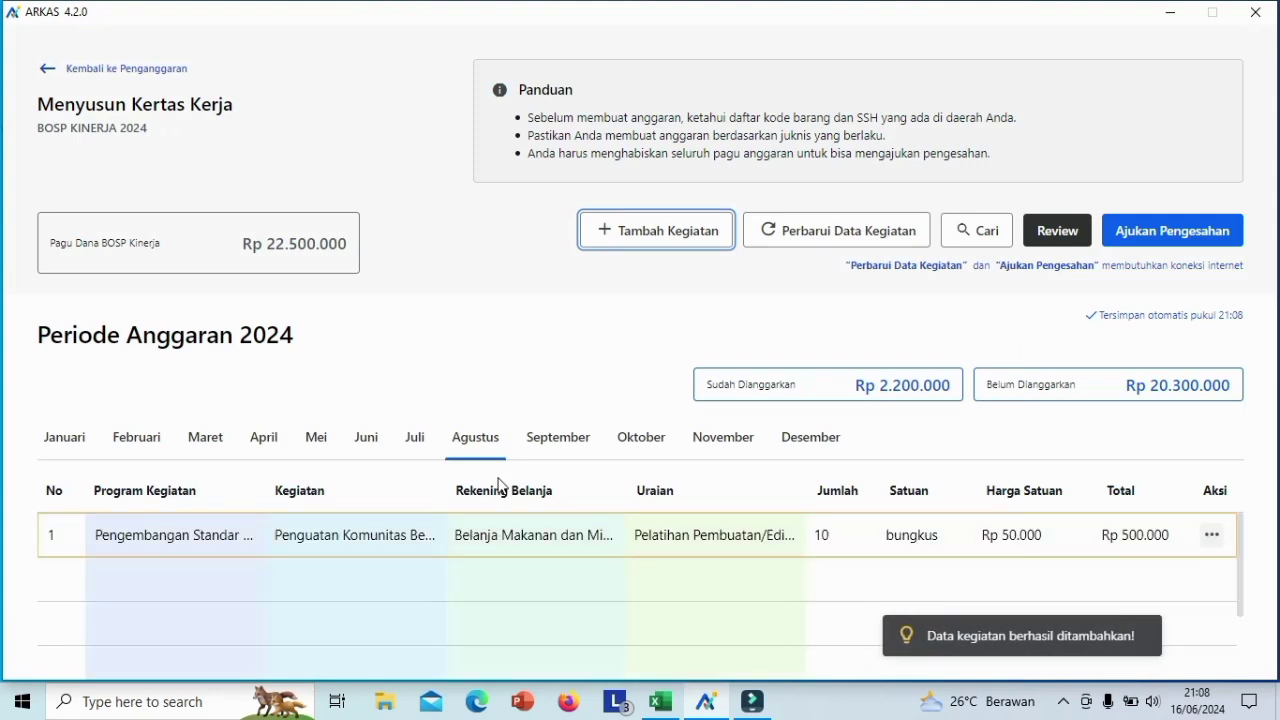
pyautogui.click(417, 440)
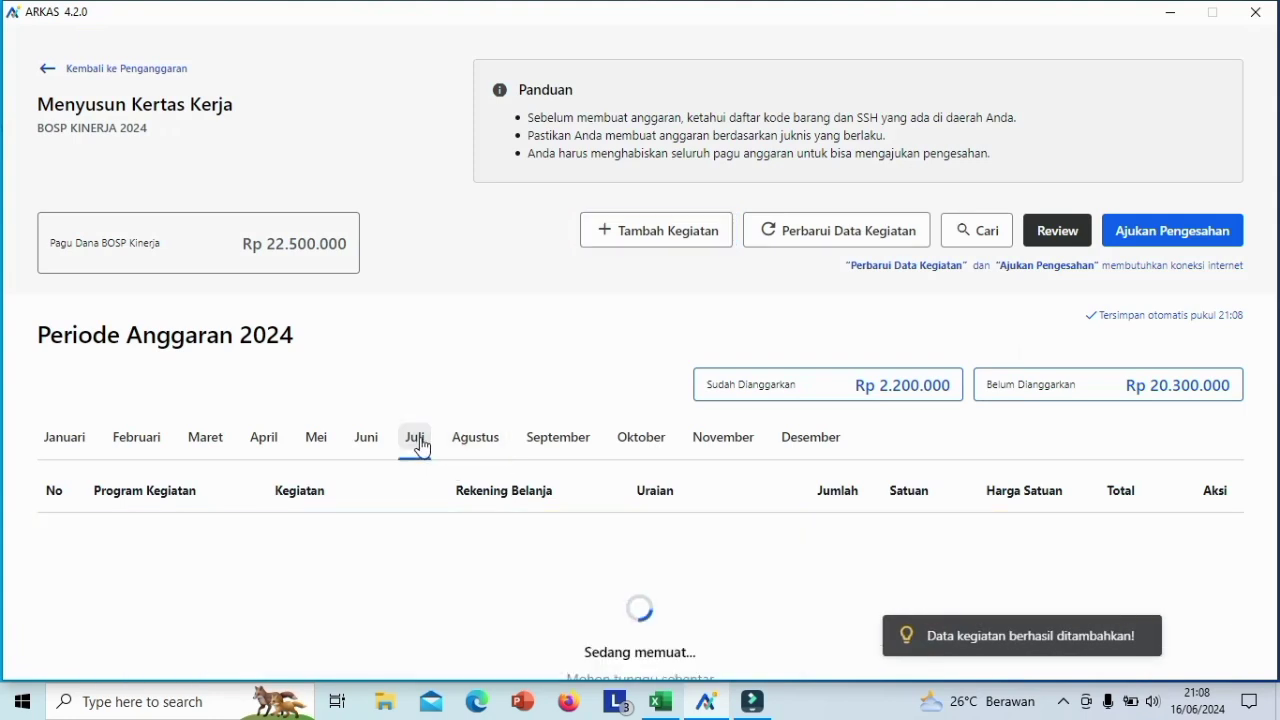
pyautogui.click(484, 445)
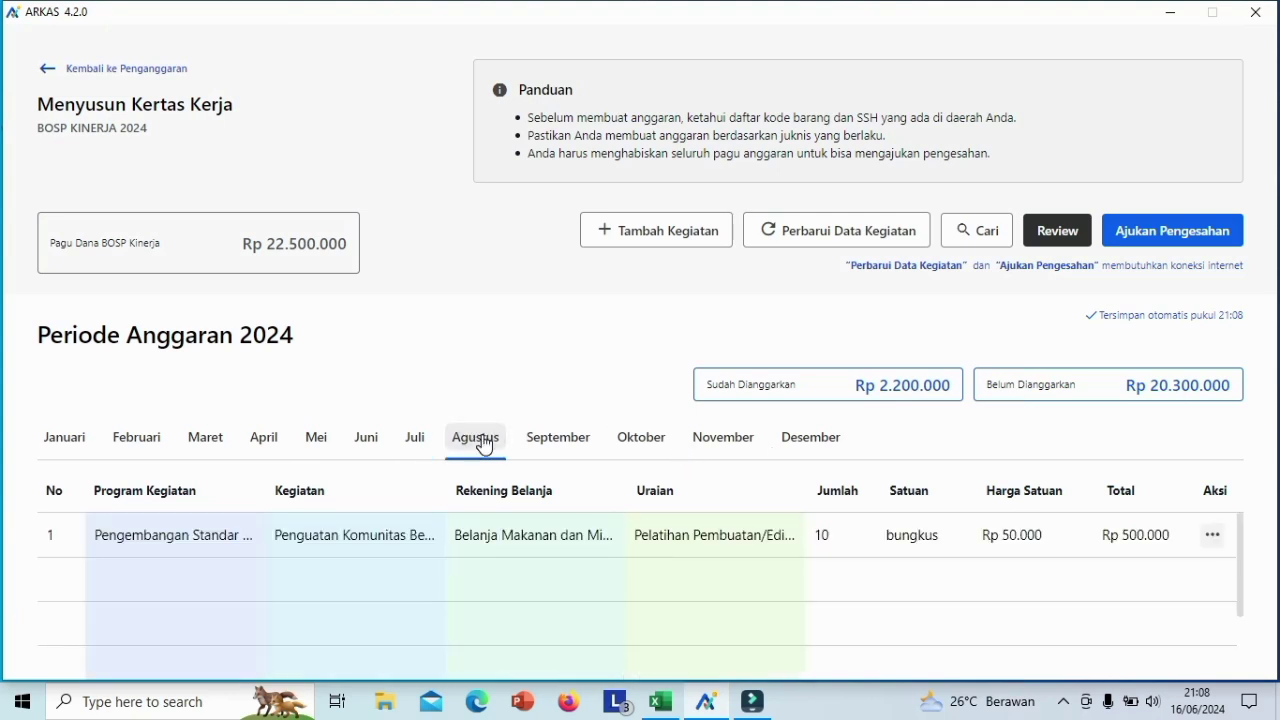
# - Start another entry for "Penguatan Komunitas Belajar" with account "Belanja Perjalanan Dinas Dalam Kota / Dalam Daerah"
pyautogui.click(660, 250)
pyautogui.click(500, 212)
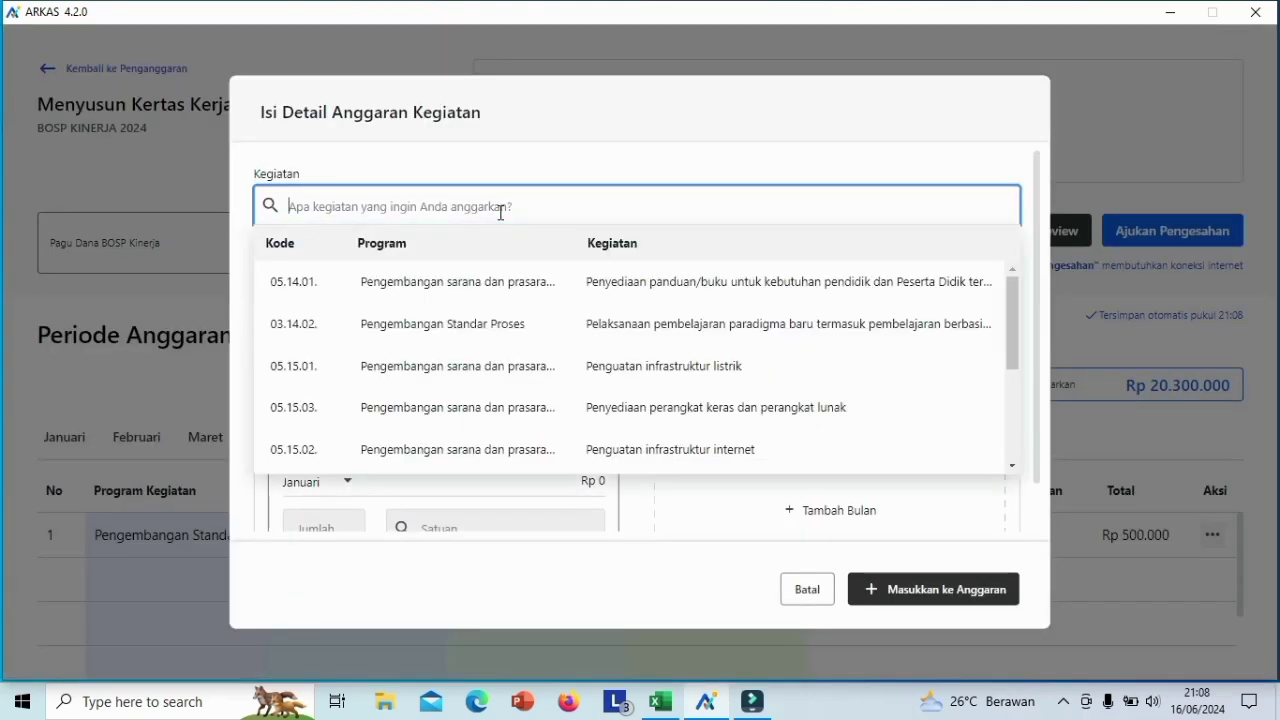
pyautogui.write('pengu')
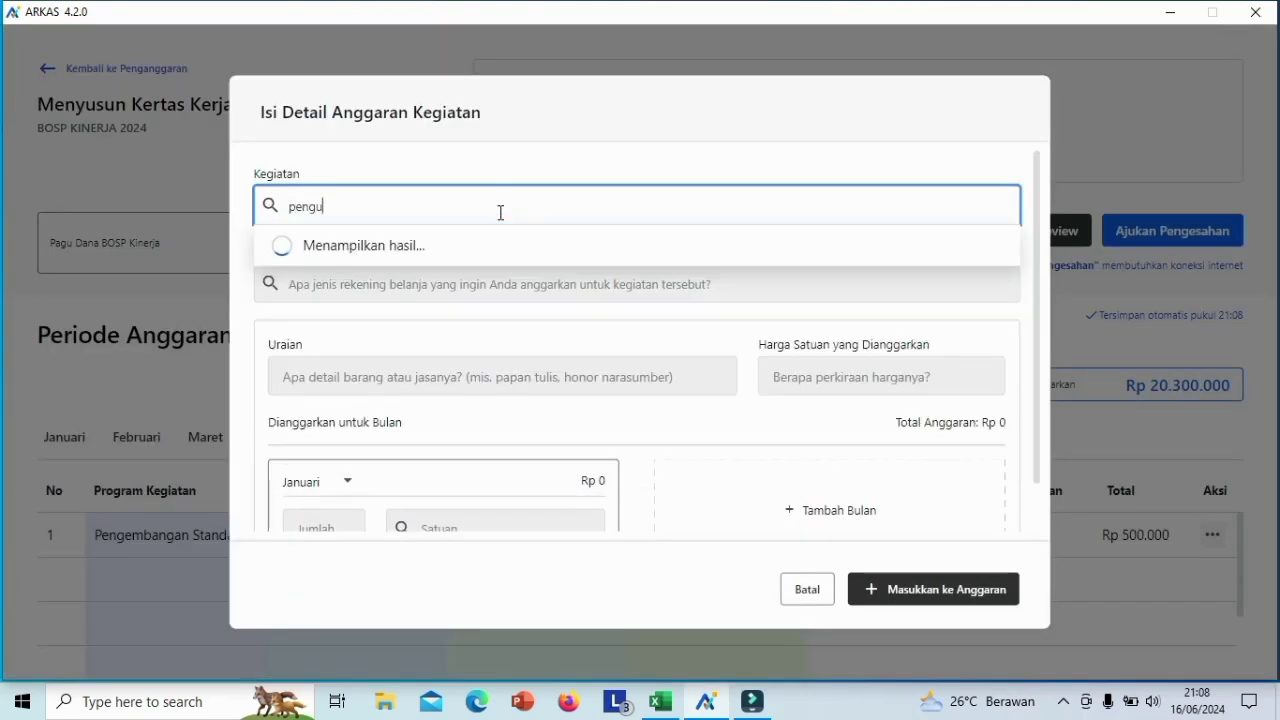
pyautogui.write('atan')
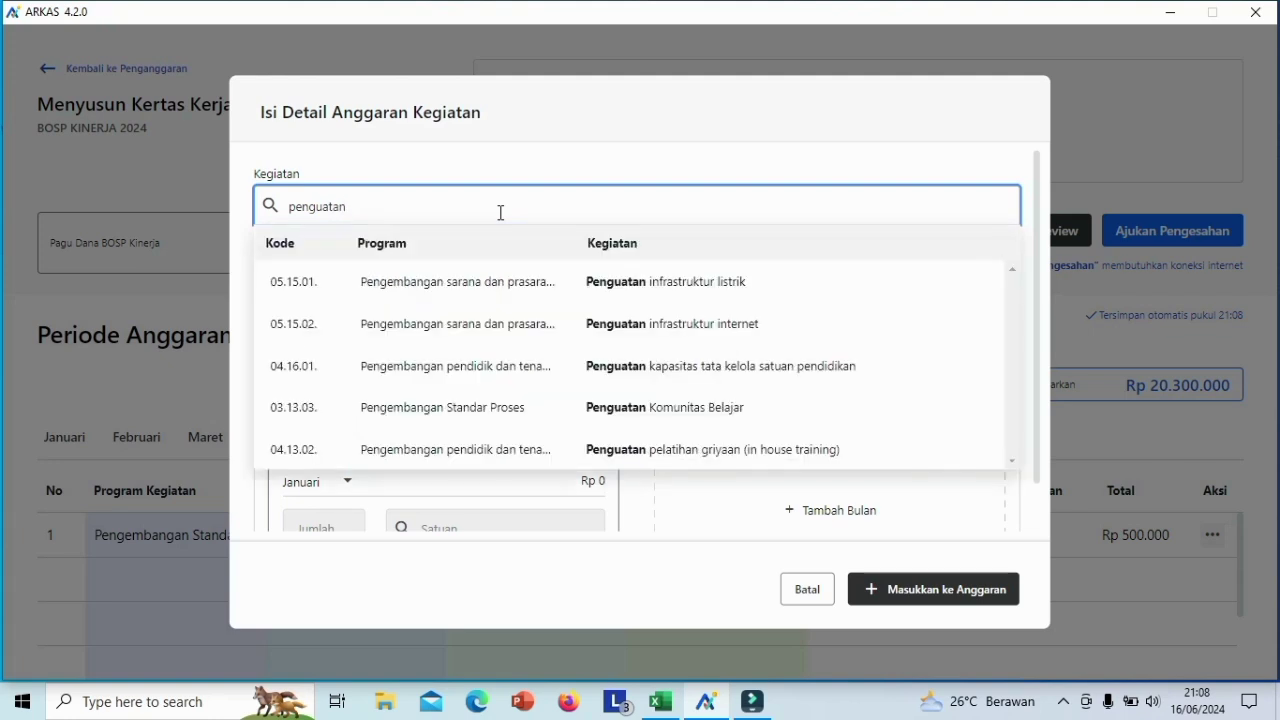
pyautogui.click(692, 408)
pyautogui.click(485, 278)
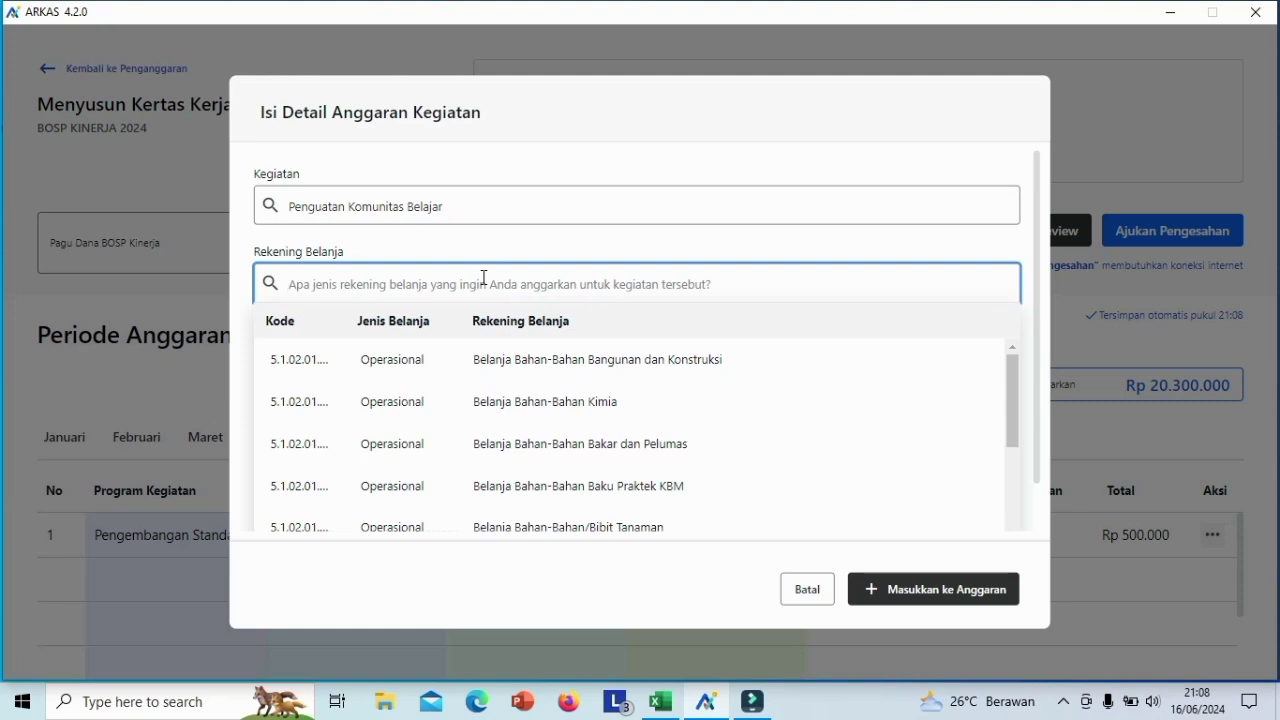
pyautogui.write('dinas')
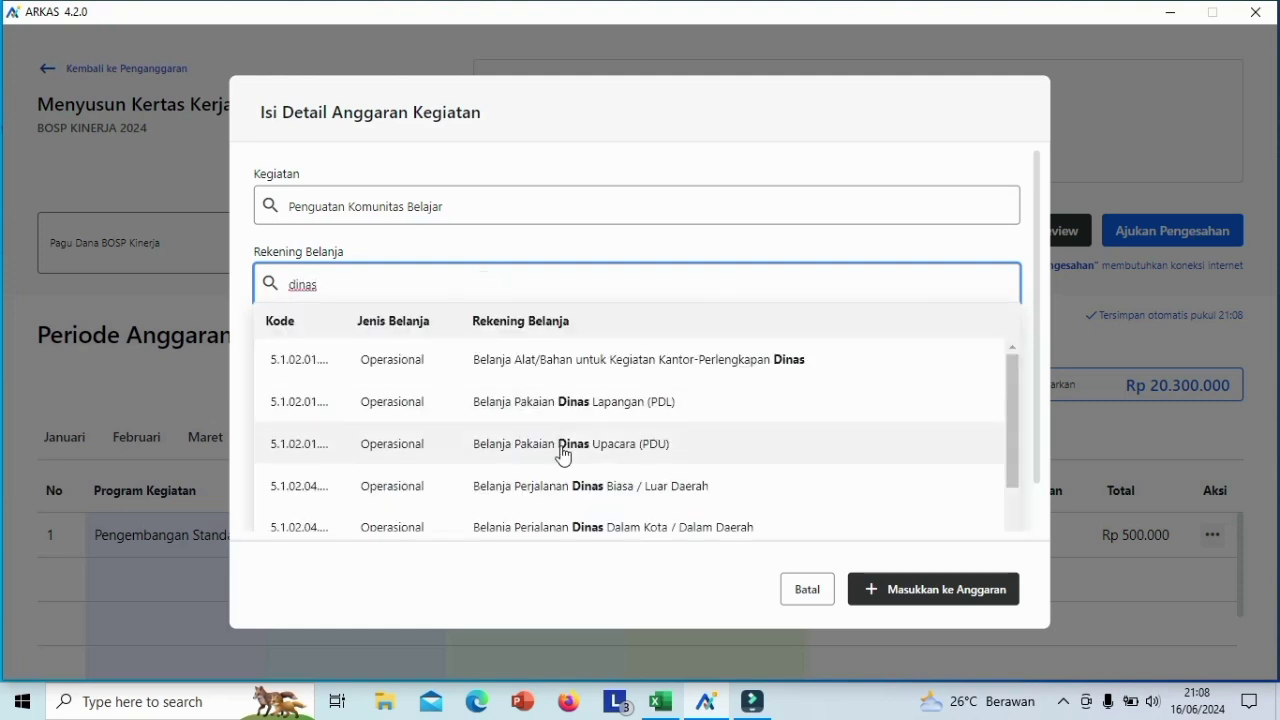
pyautogui.click(599, 528)
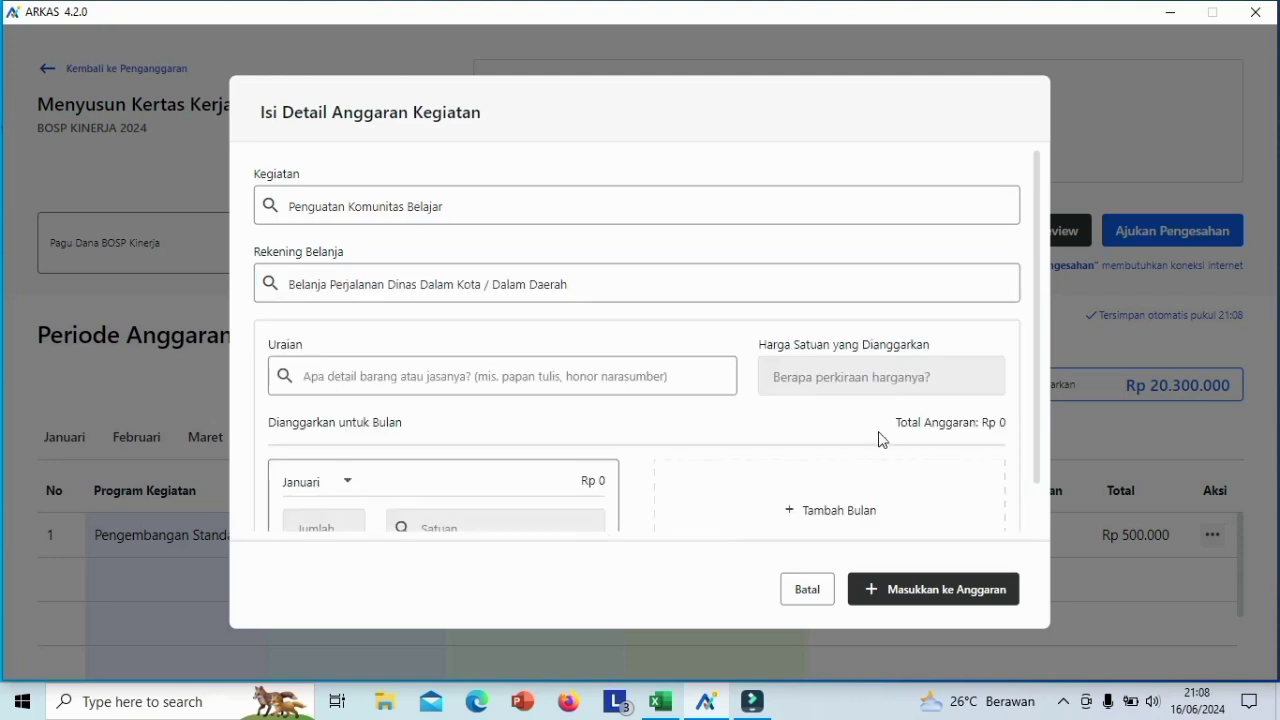
# - Choose "Bahan Bakar dan Pelumas-Pertamax (Non SPBU)" as the travel entry's item and set its unit price to Rp 20.000
pyautogui.scroll(-1, 1040, 345)
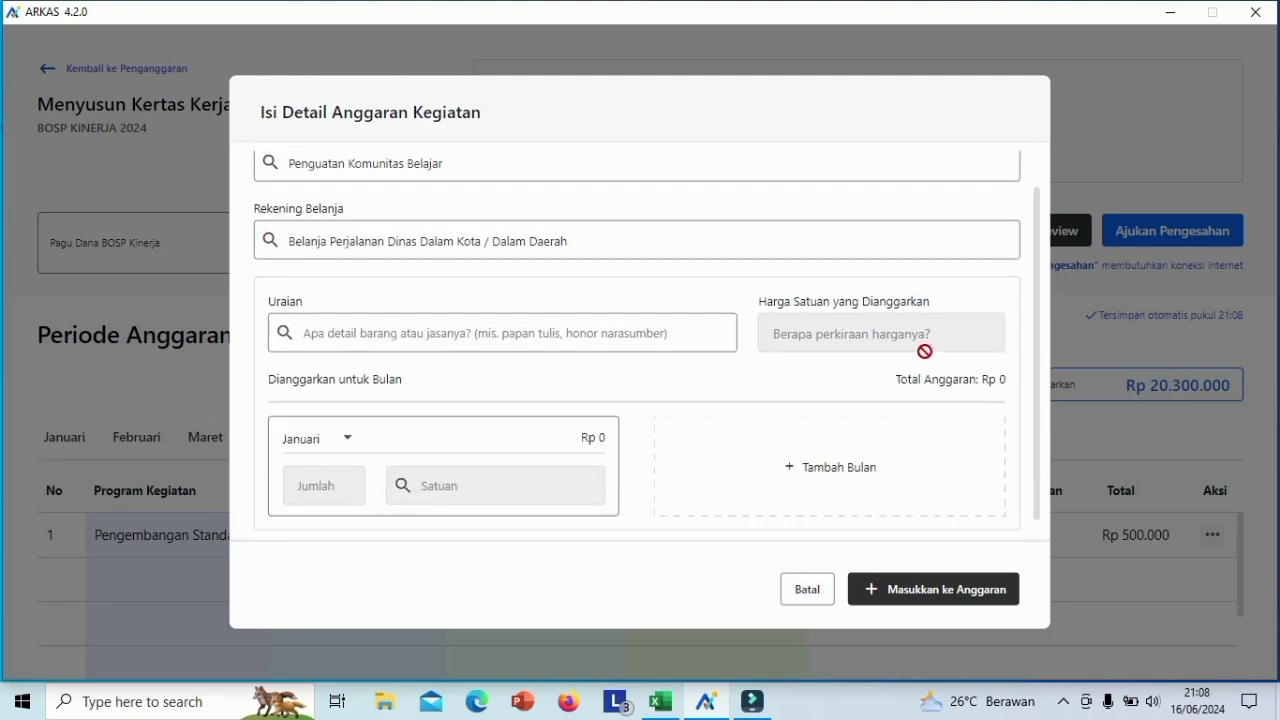
pyautogui.click(440, 334)
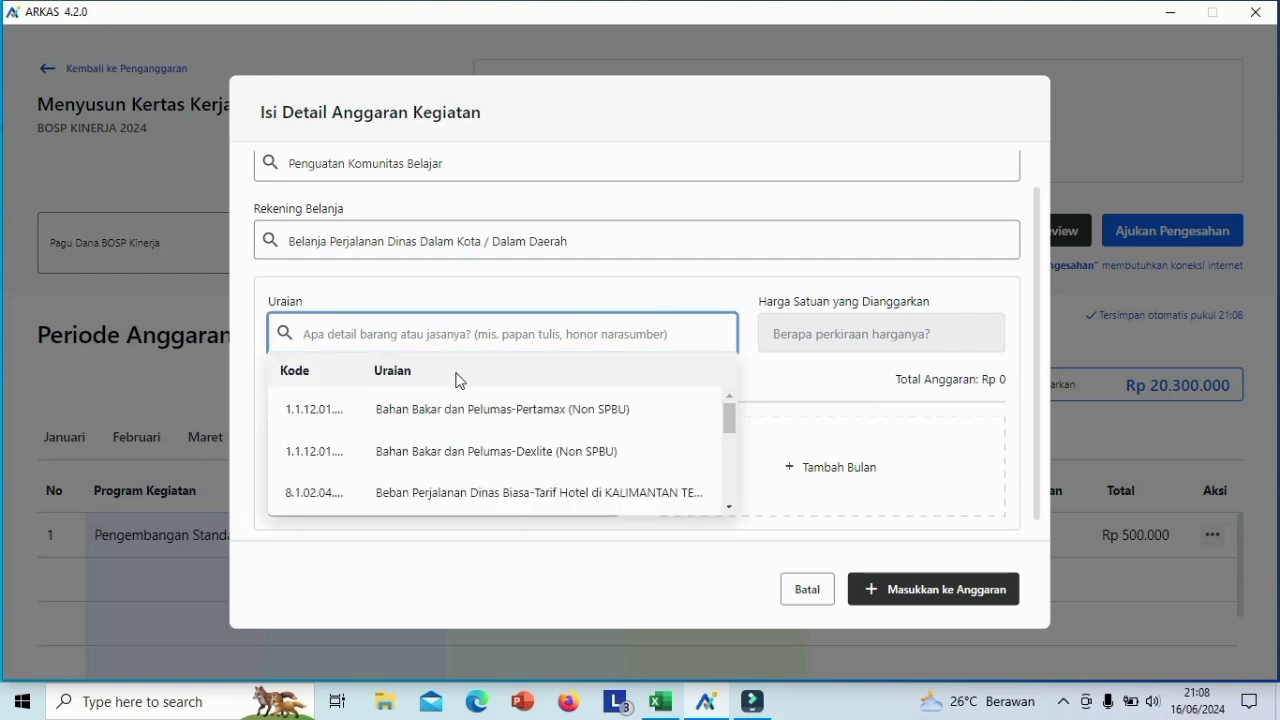
pyautogui.click(480, 408)
pyautogui.click(811, 337)
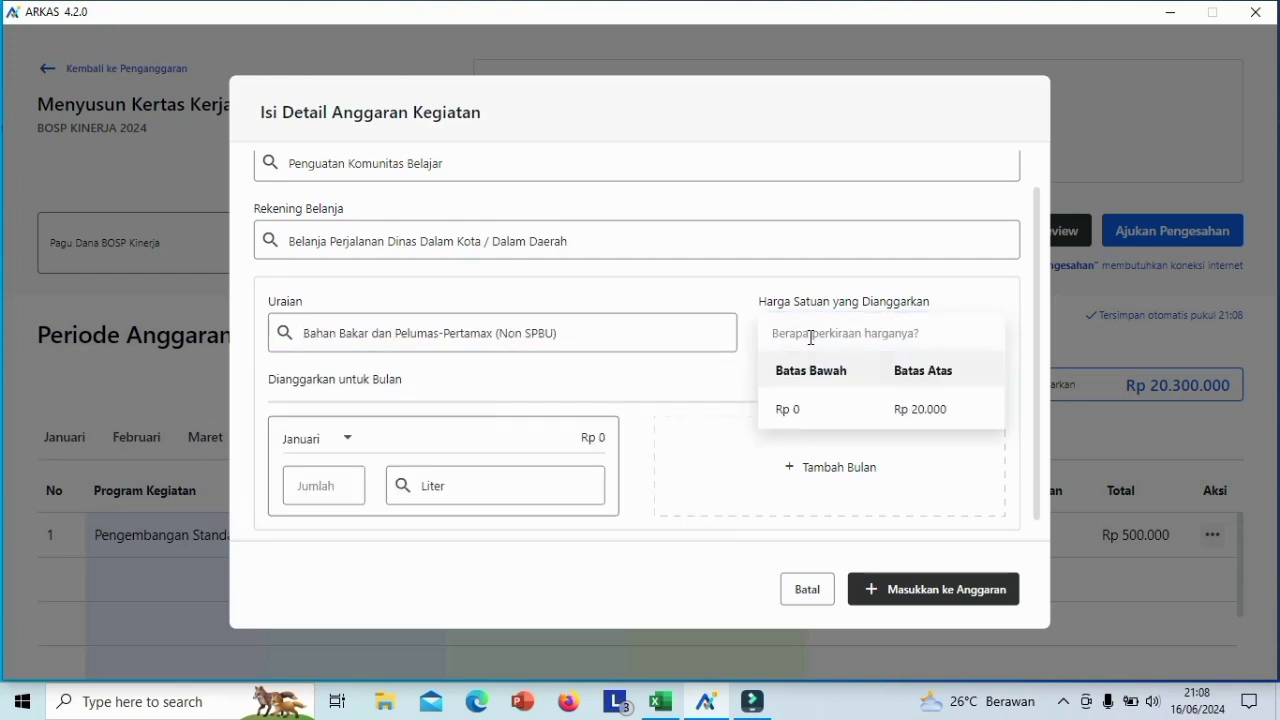
pyautogui.write('200000')
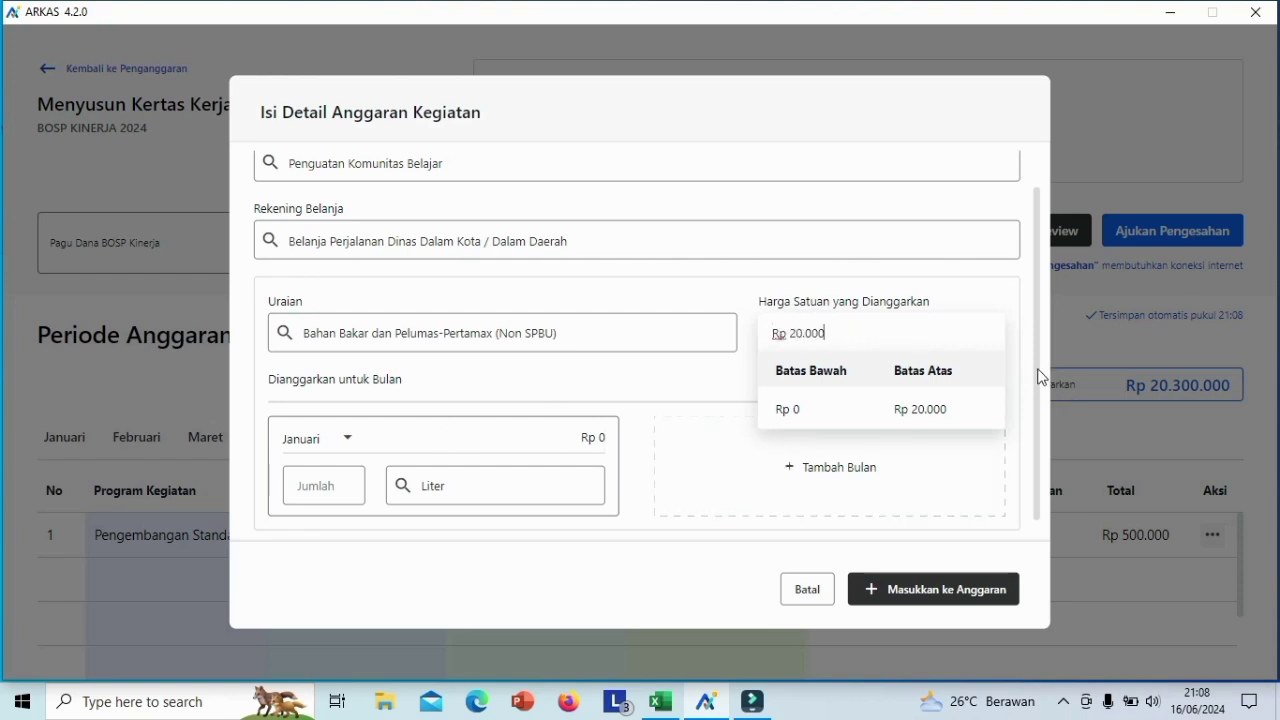
pyautogui.scroll(-1, 1040, 385)
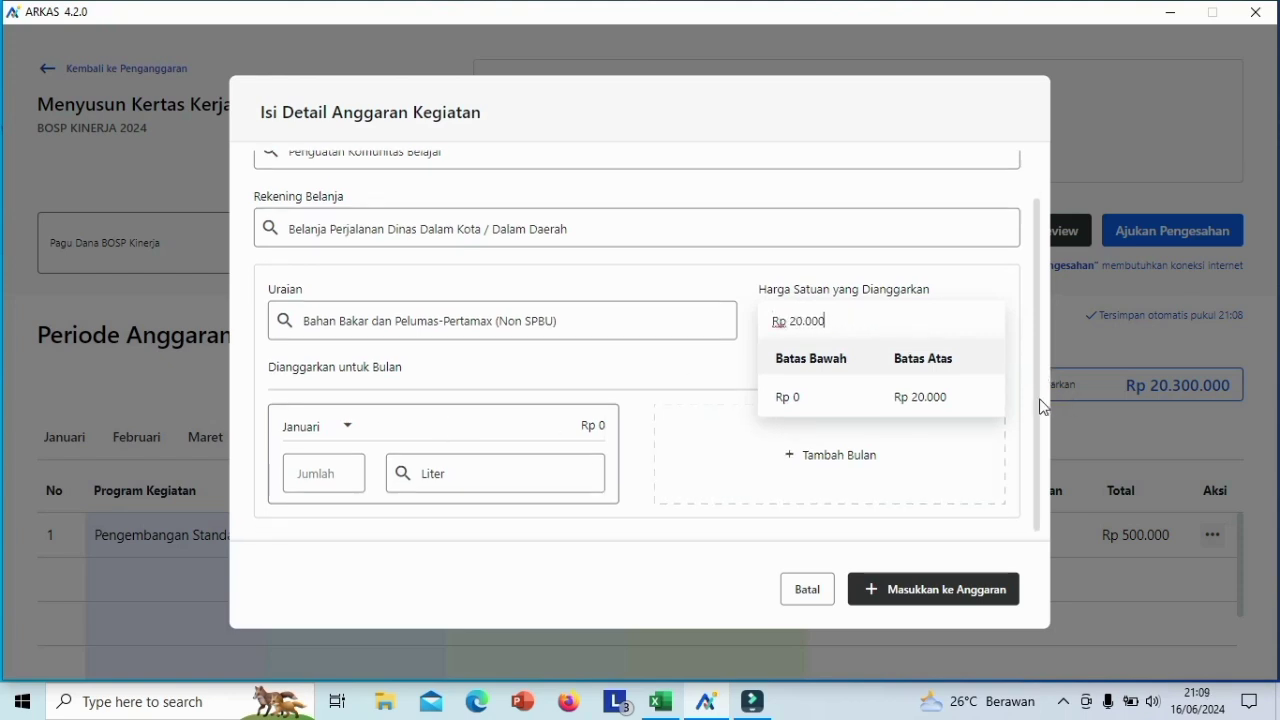
pyautogui.click(706, 390)
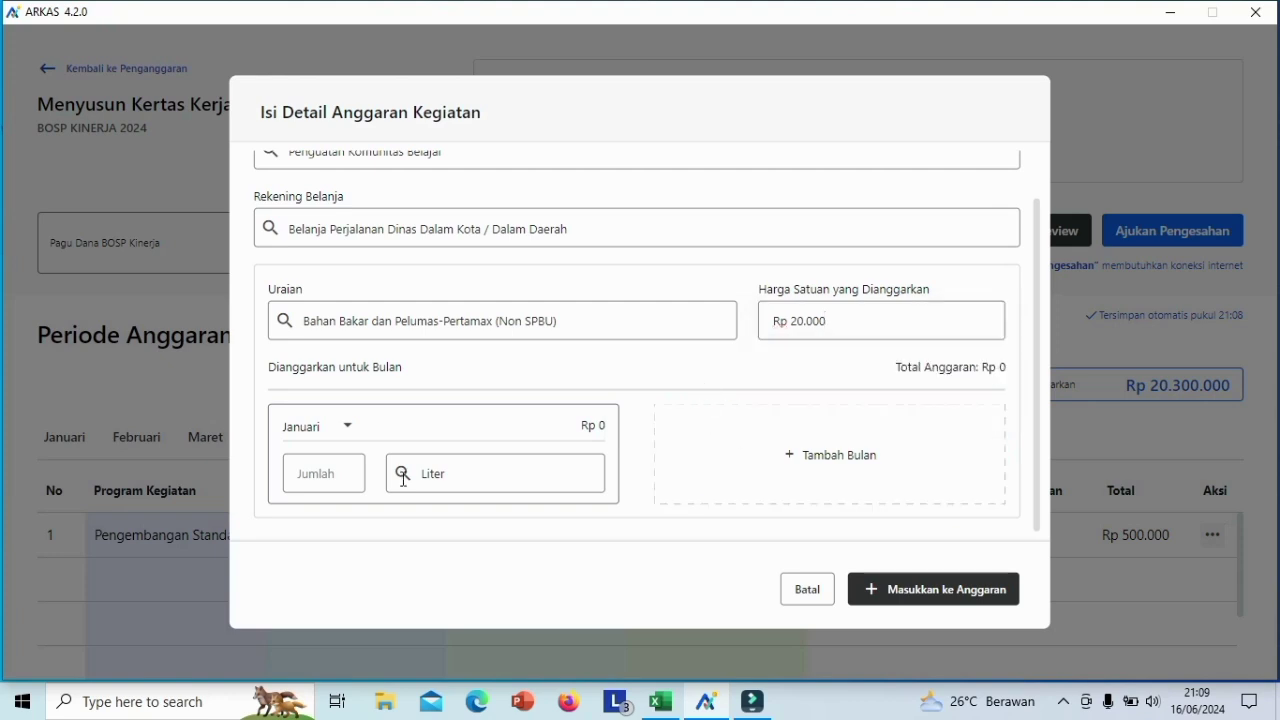
# - Allocate 10 liters of Pertamax to Agustus and add the item to the budget
pyautogui.click(346, 428)
pyautogui.moveTo(346, 482); pyautogui.dragTo(351, 526)
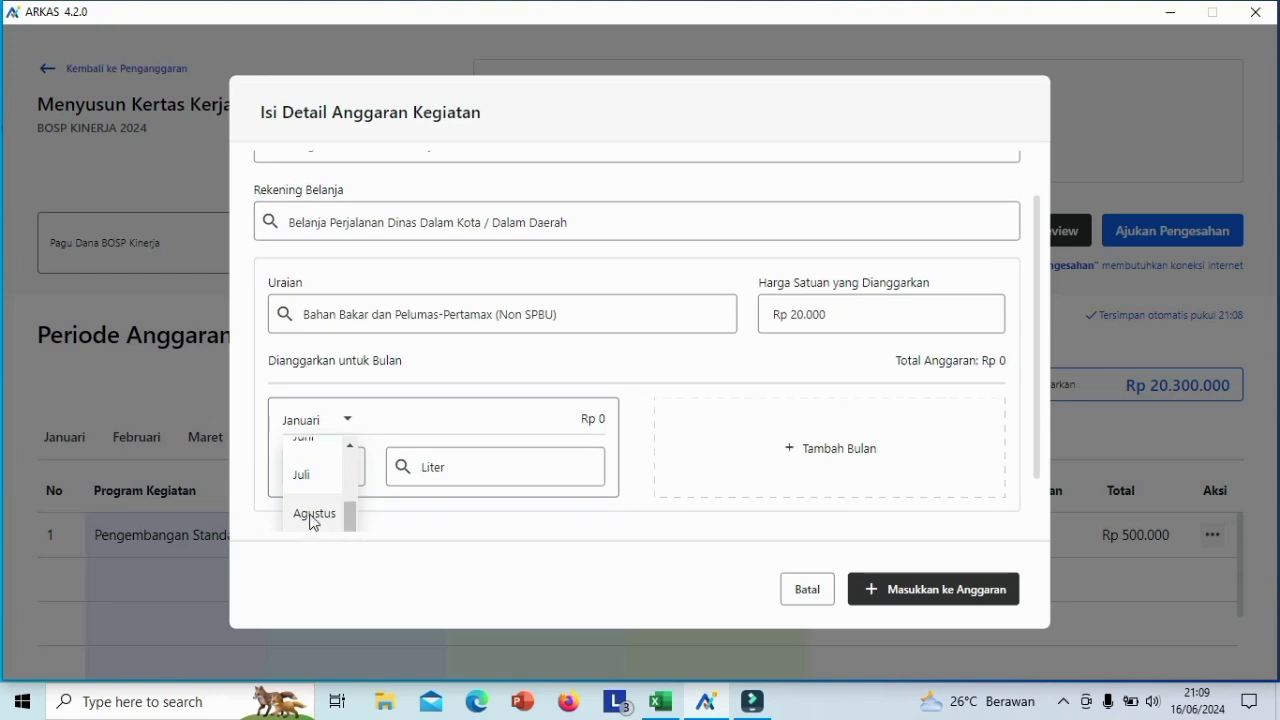
pyautogui.click(311, 520)
pyautogui.click(329, 472)
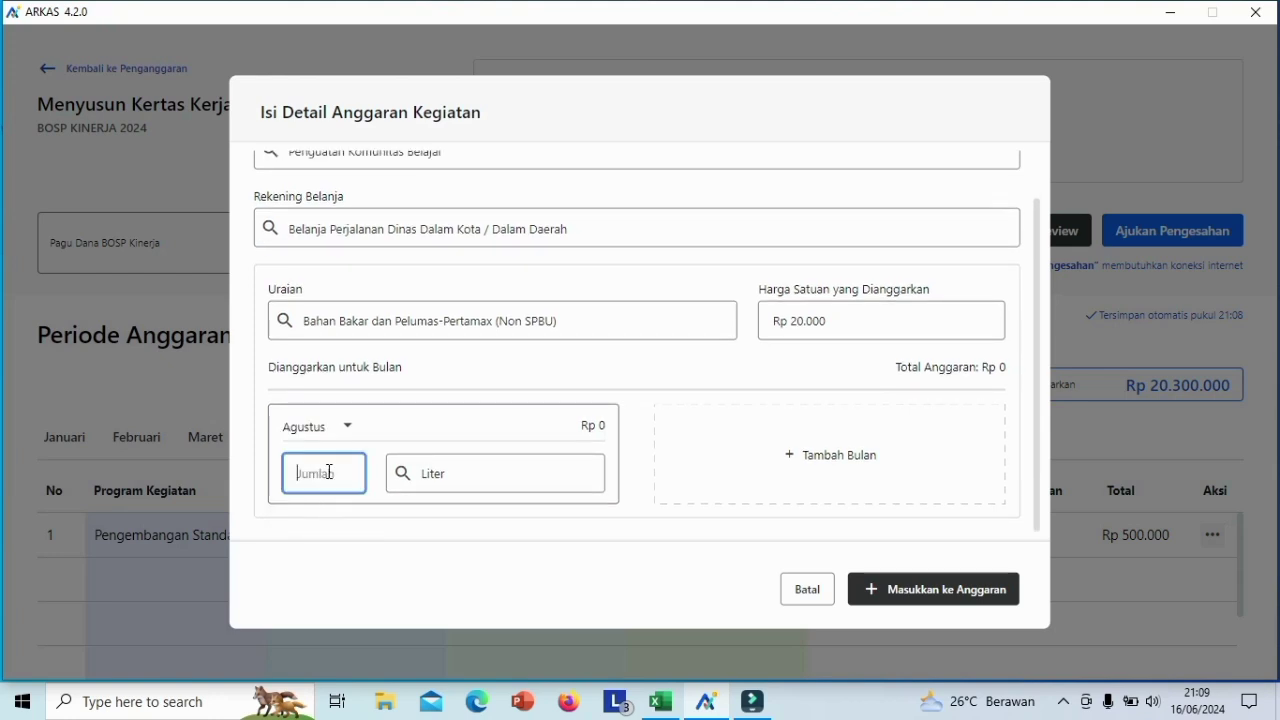
pyautogui.write('10')
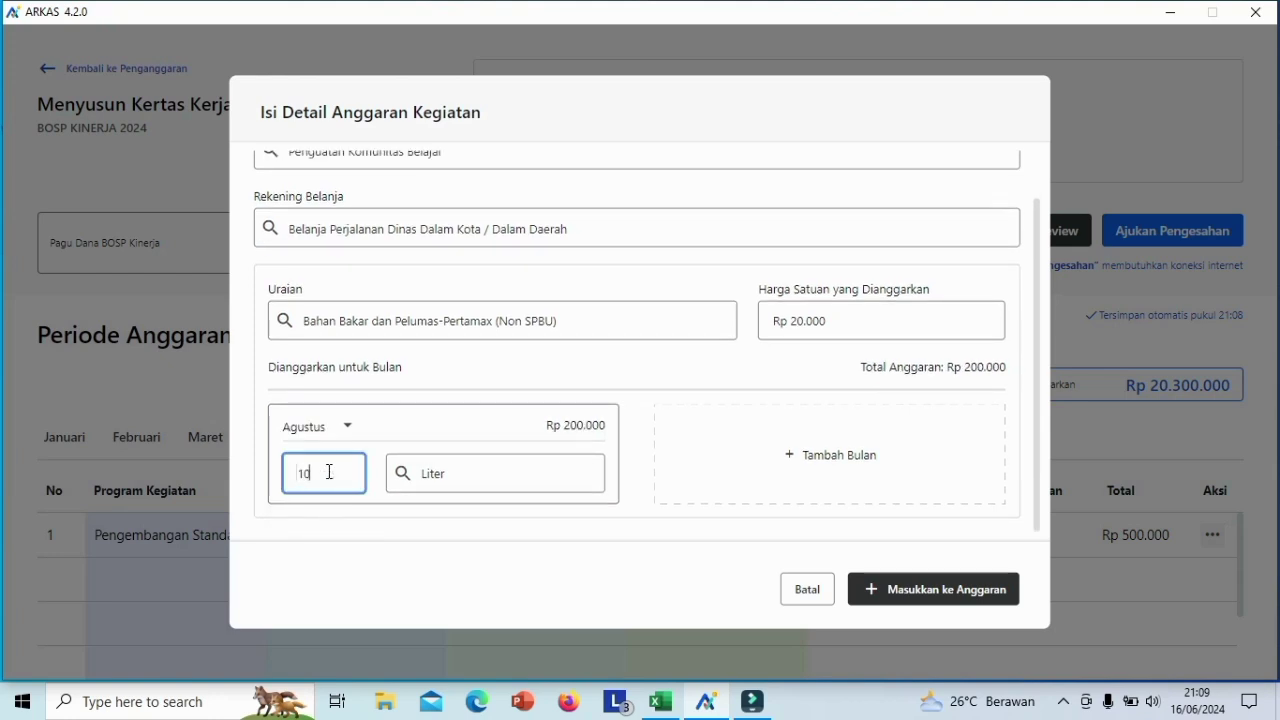
pyautogui.click(872, 590)
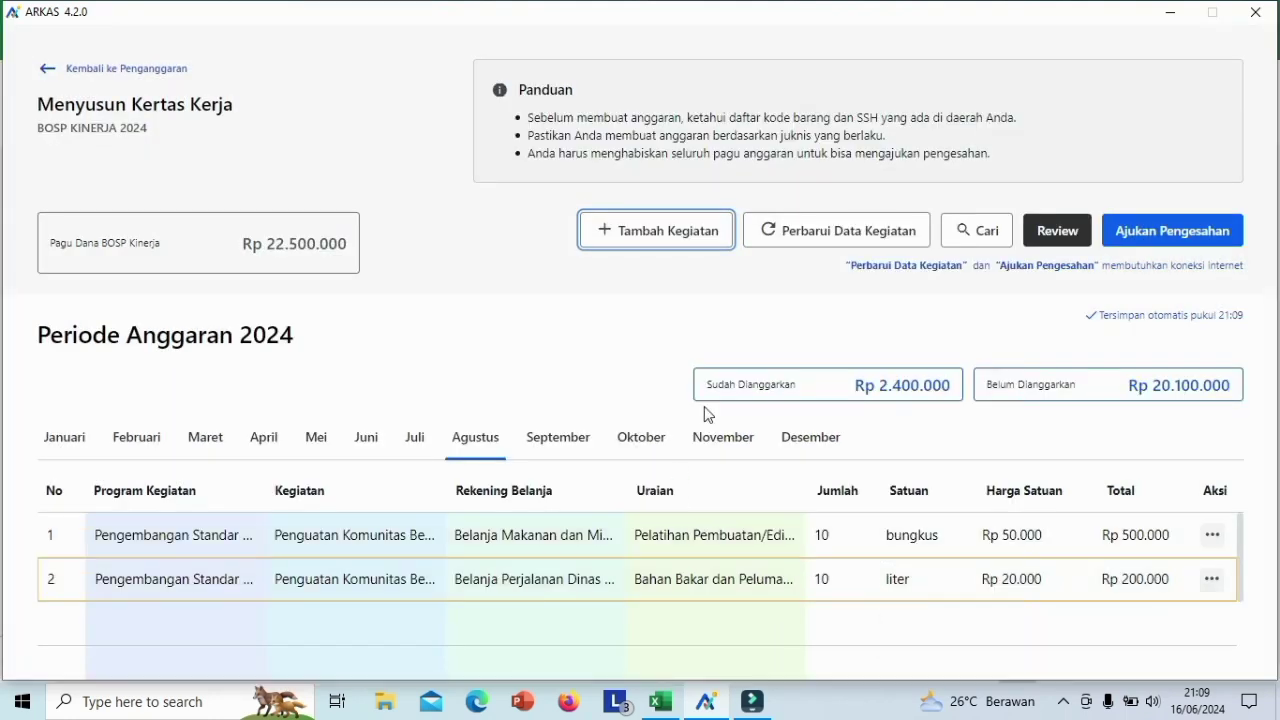
# - Start an entry for "Pelatihan bersama di Komunitas Belajar" with account "Belanja Makanan dan Minuman pada Fasilitas Pelayanan Urusan Pendidikan"
pyautogui.click(668, 240)
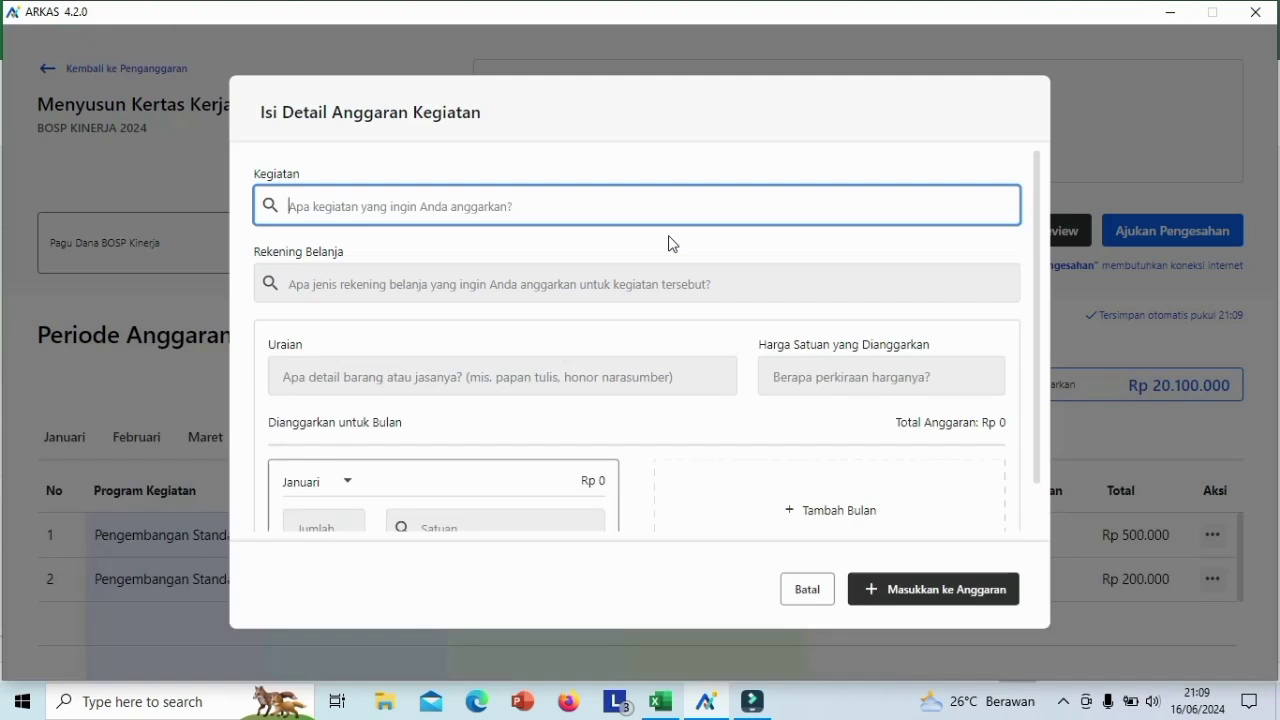
pyautogui.click(443, 209)
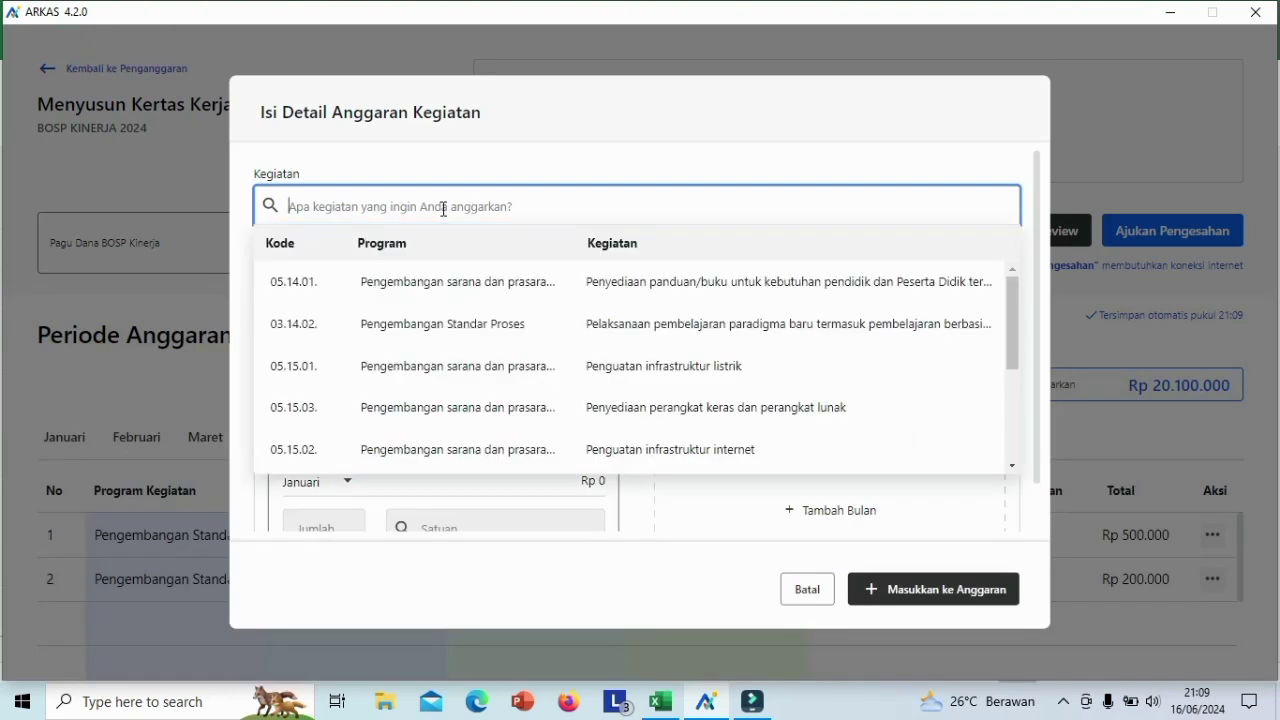
pyautogui.write('komuni')
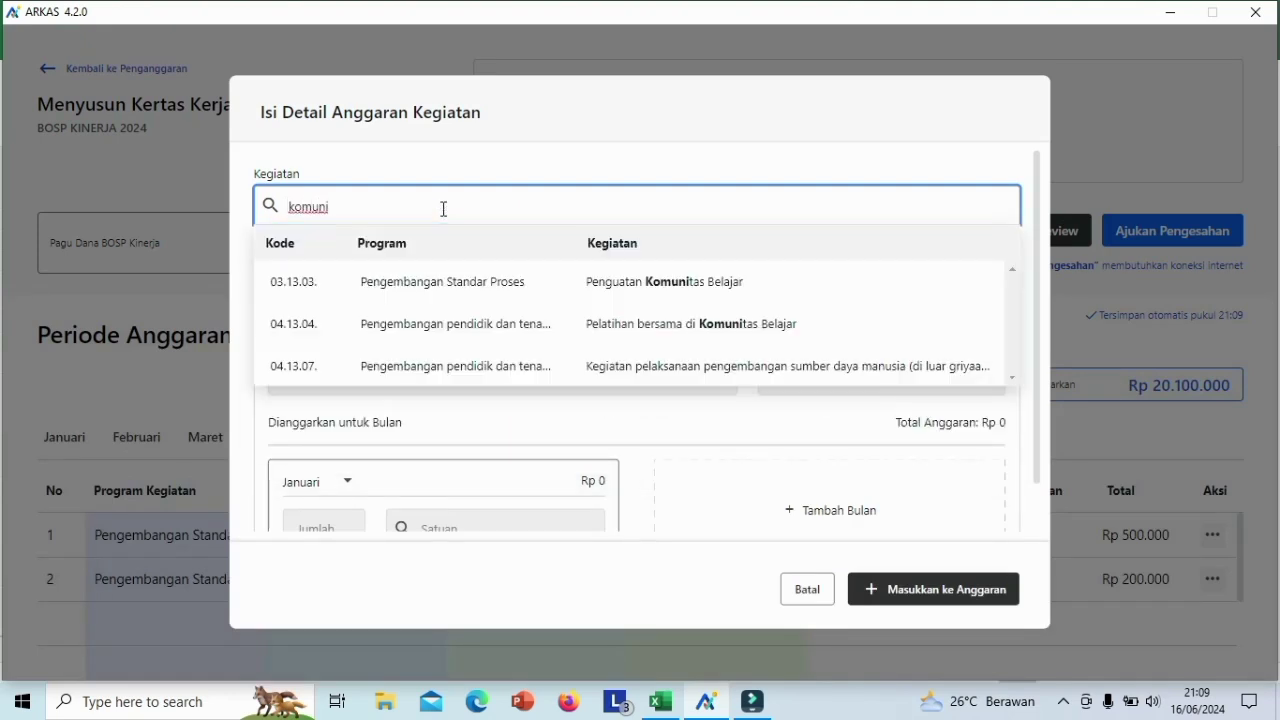
pyautogui.click(672, 336)
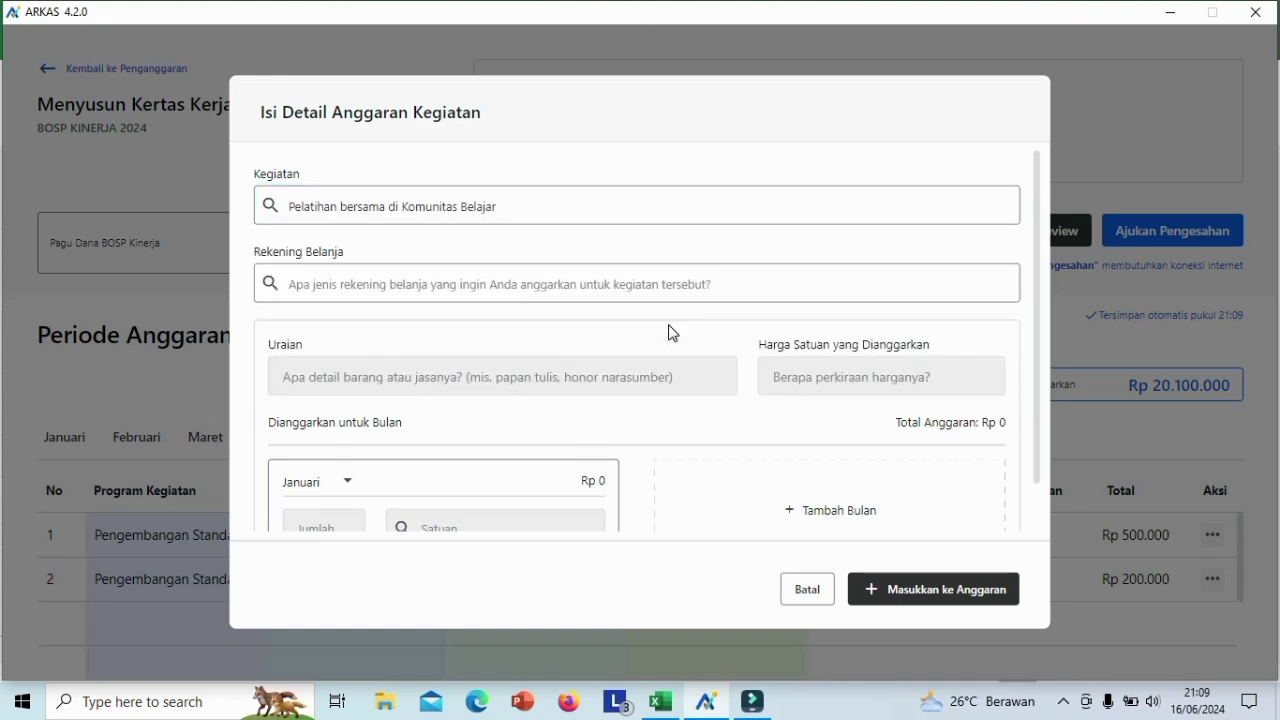
pyautogui.click(436, 286)
pyautogui.write('makan')
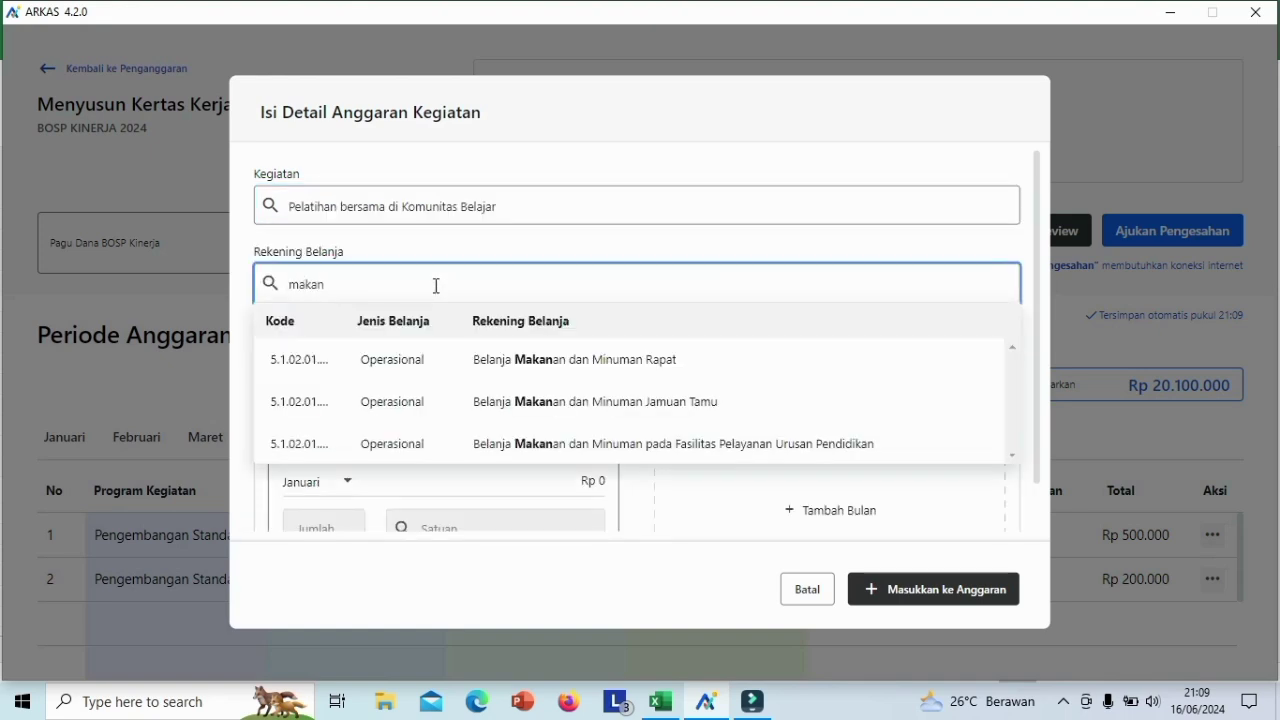
pyautogui.click(648, 450)
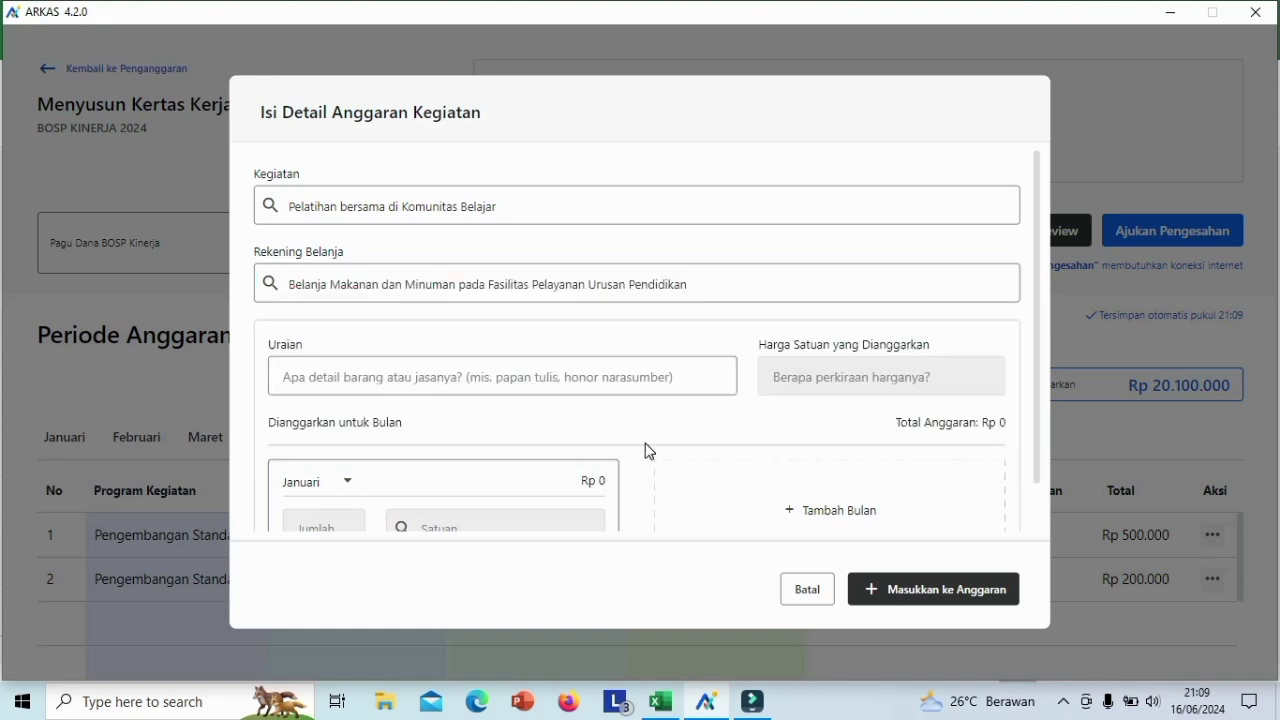
# - Describe the item as "Penggunaan Aplikasi Platform Merdeka Mengajar" and set its unit price to Rp 50.000
pyautogui.click(430, 377)
pyautogui.write('Penggunaan Aplikasi Platform Merdeka Mengajar')
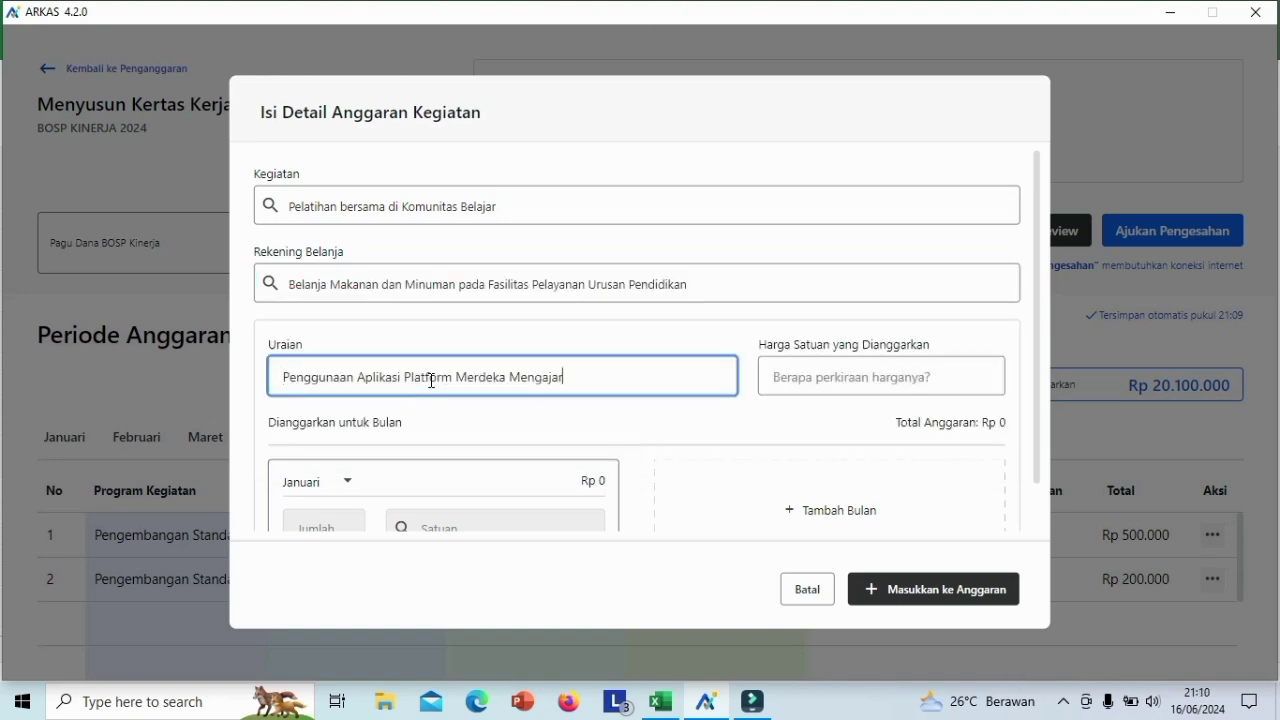
pyautogui.click(835, 392)
pyautogui.write('59')
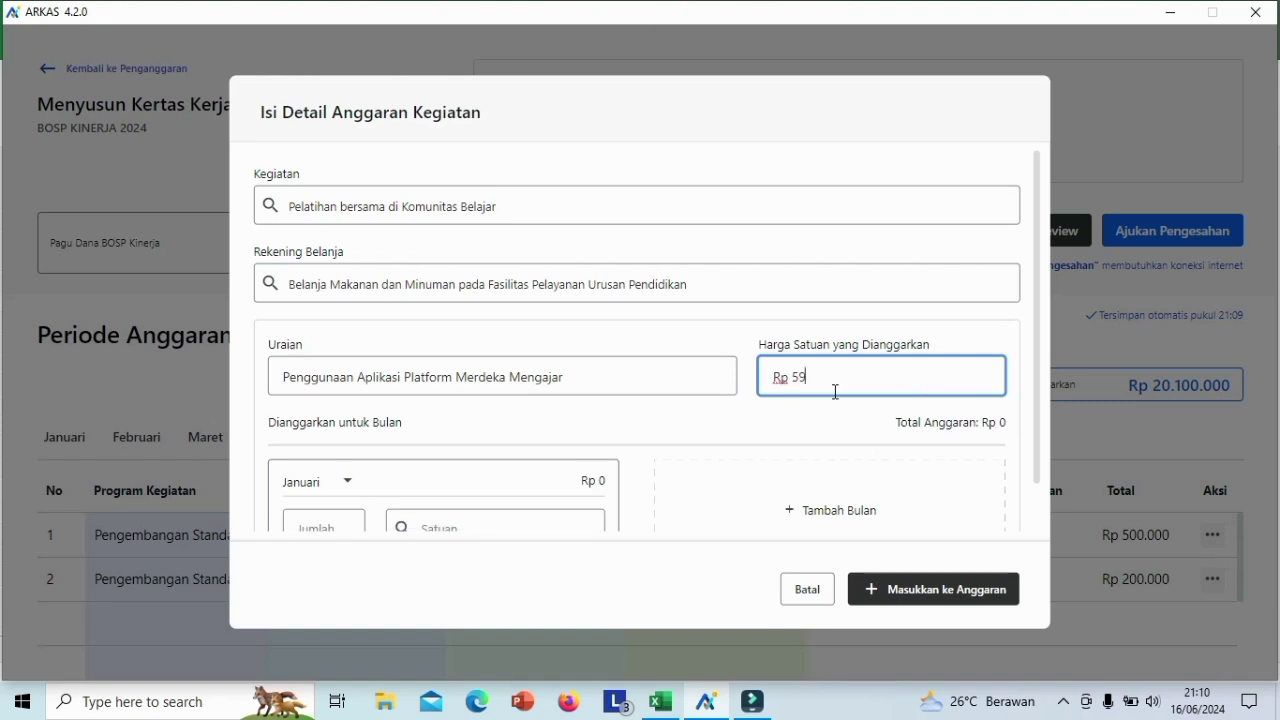
pyautogui.write('000')
# - Allocate 20 bungkus to Agustus for the Platform Merdeka Mengajar item and add it to the budget
pyautogui.moveTo(1037, 408); pyautogui.dragTo(1040, 477)
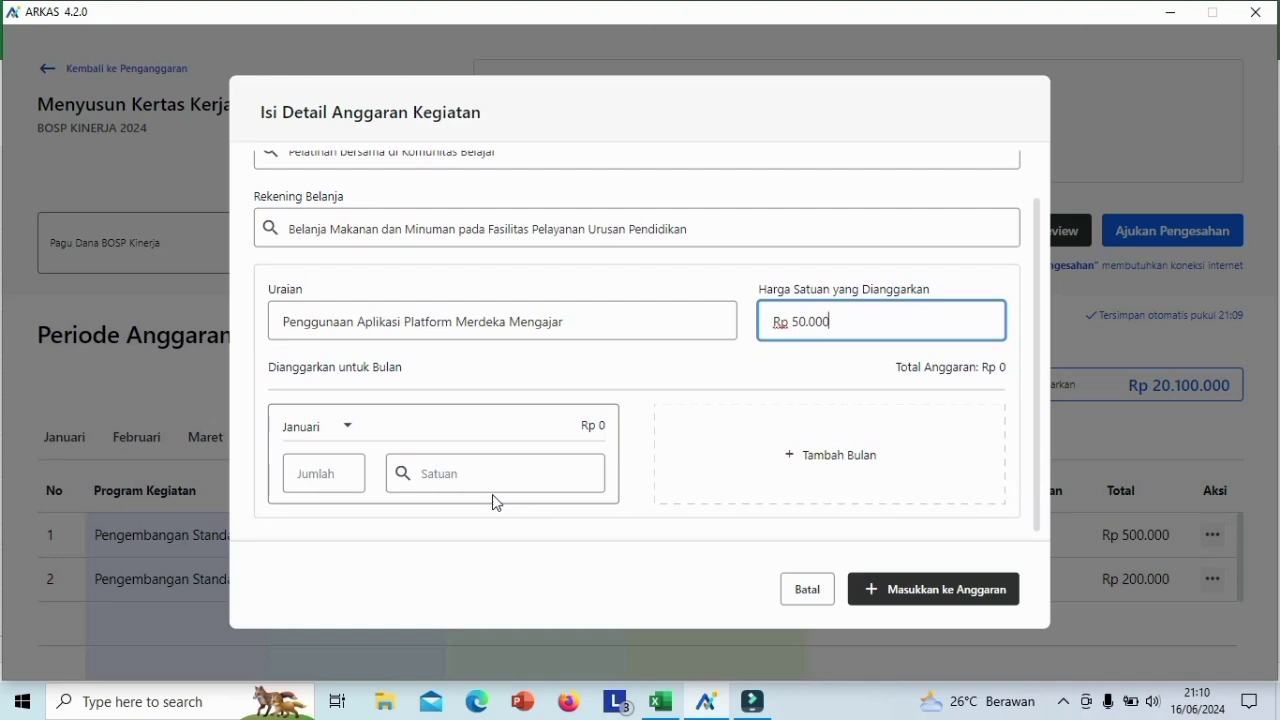
pyautogui.click(345, 430)
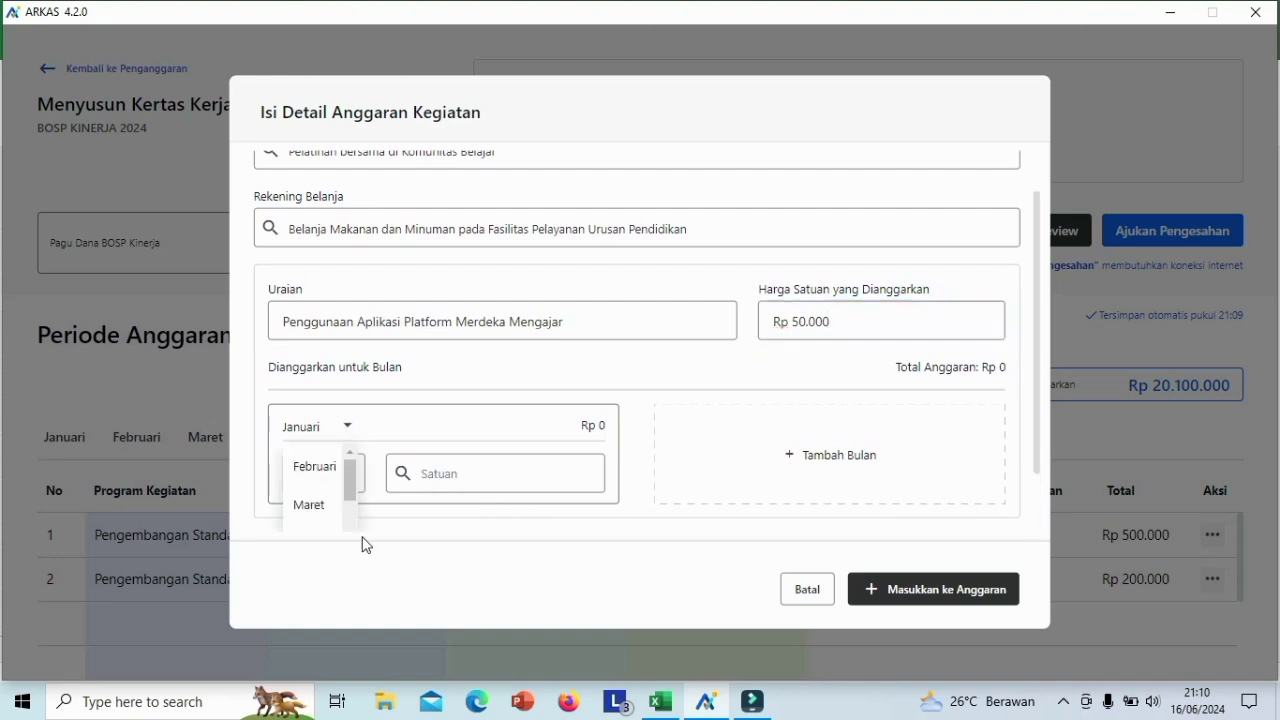
pyautogui.moveTo(349, 484); pyautogui.dragTo(346, 534)
pyautogui.scroll(-1, 334, 531)
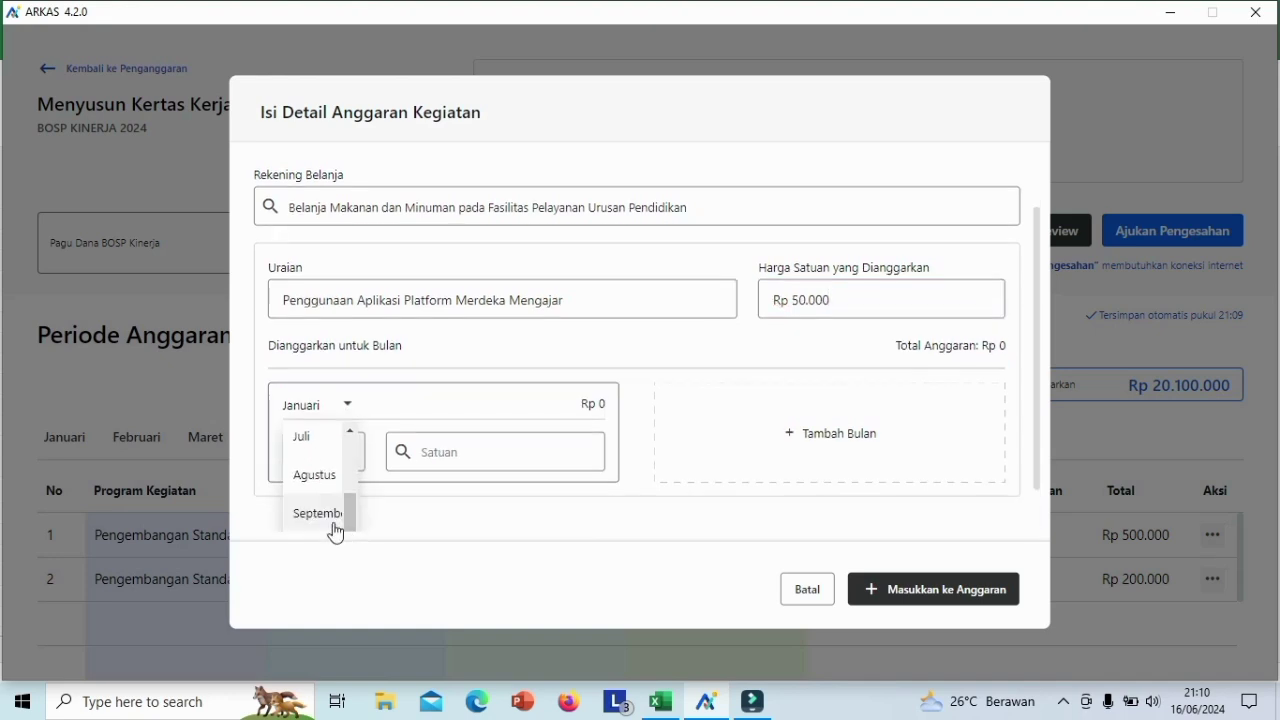
pyautogui.click(306, 476)
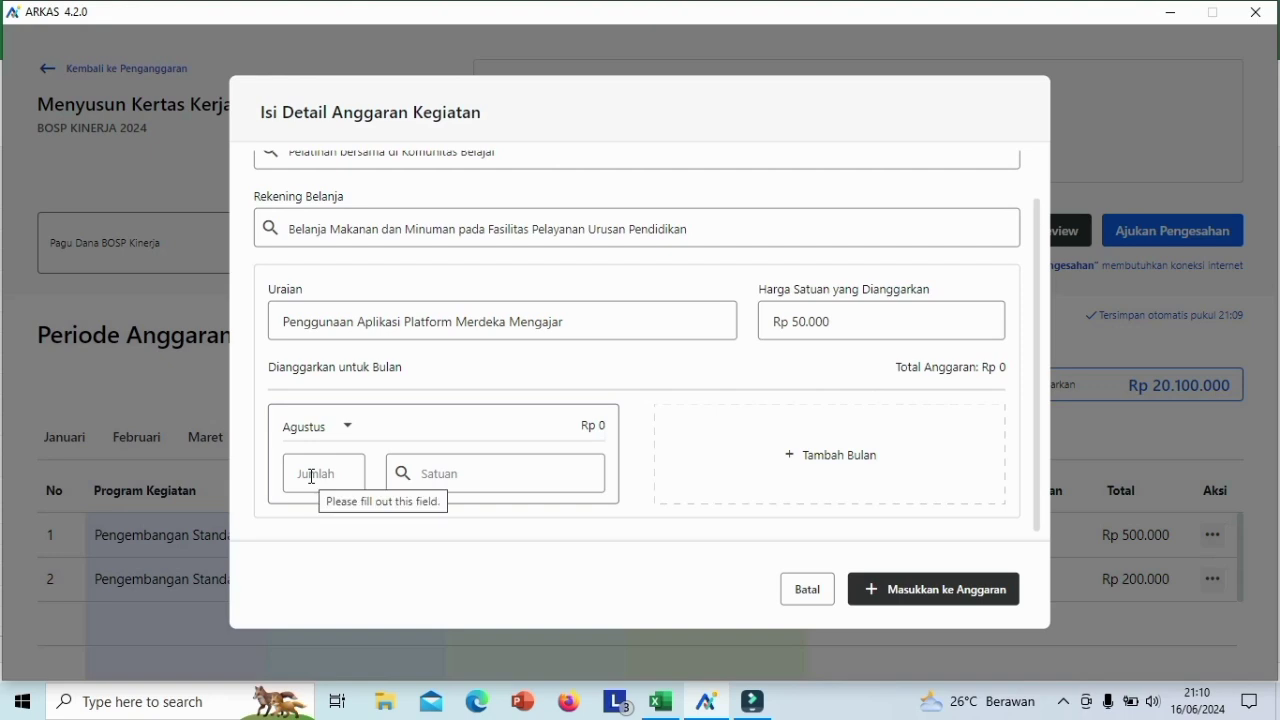
pyautogui.click(324, 477)
pyautogui.write('20')
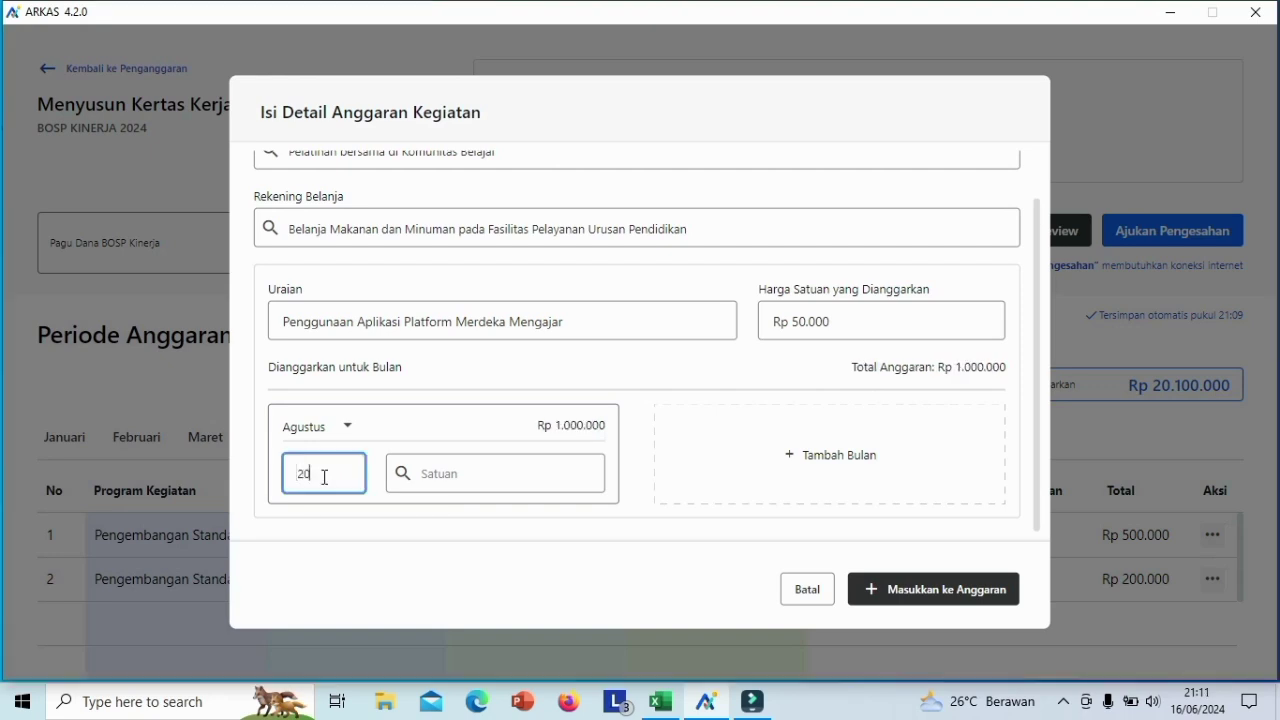
pyautogui.click(420, 474)
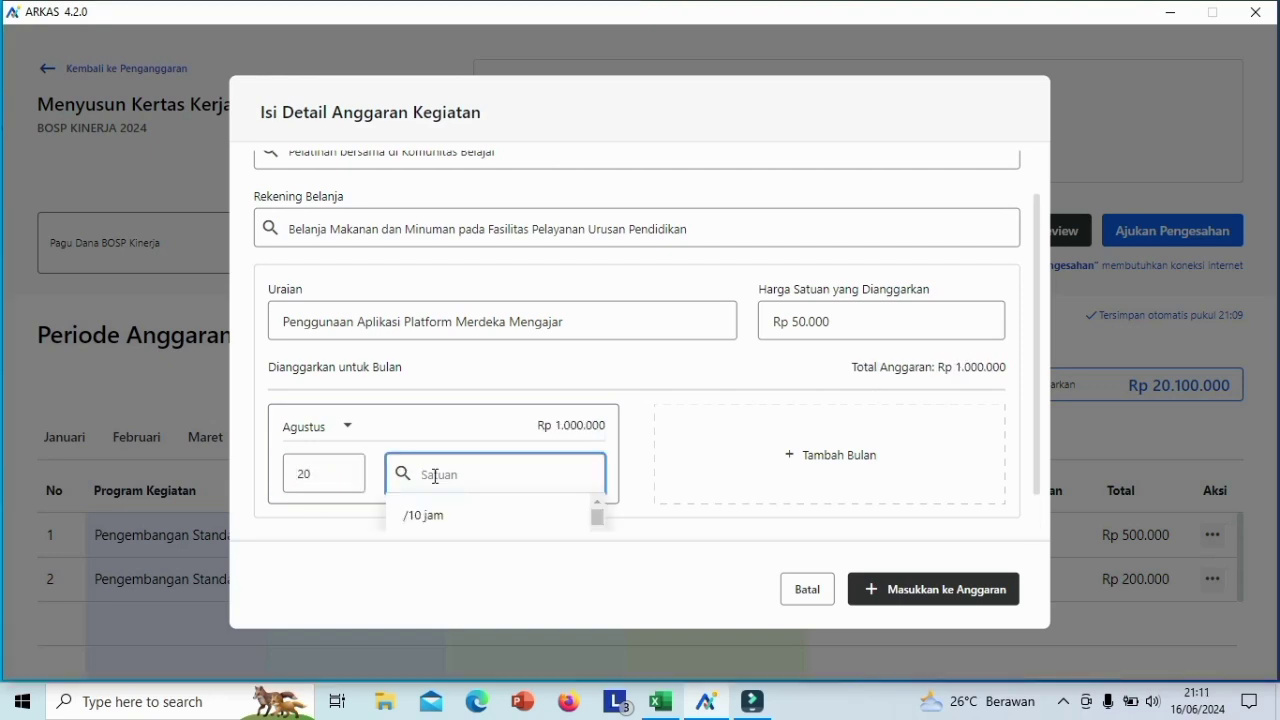
pyautogui.write('bung')
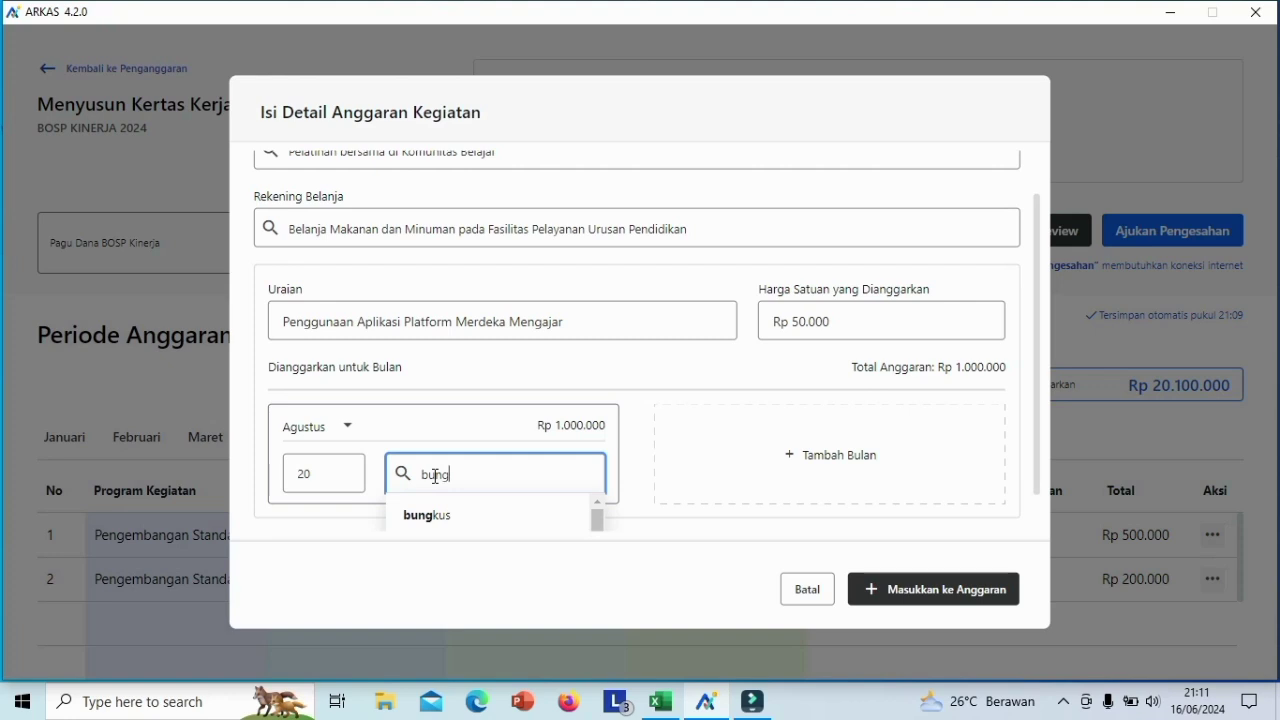
pyautogui.click(429, 518)
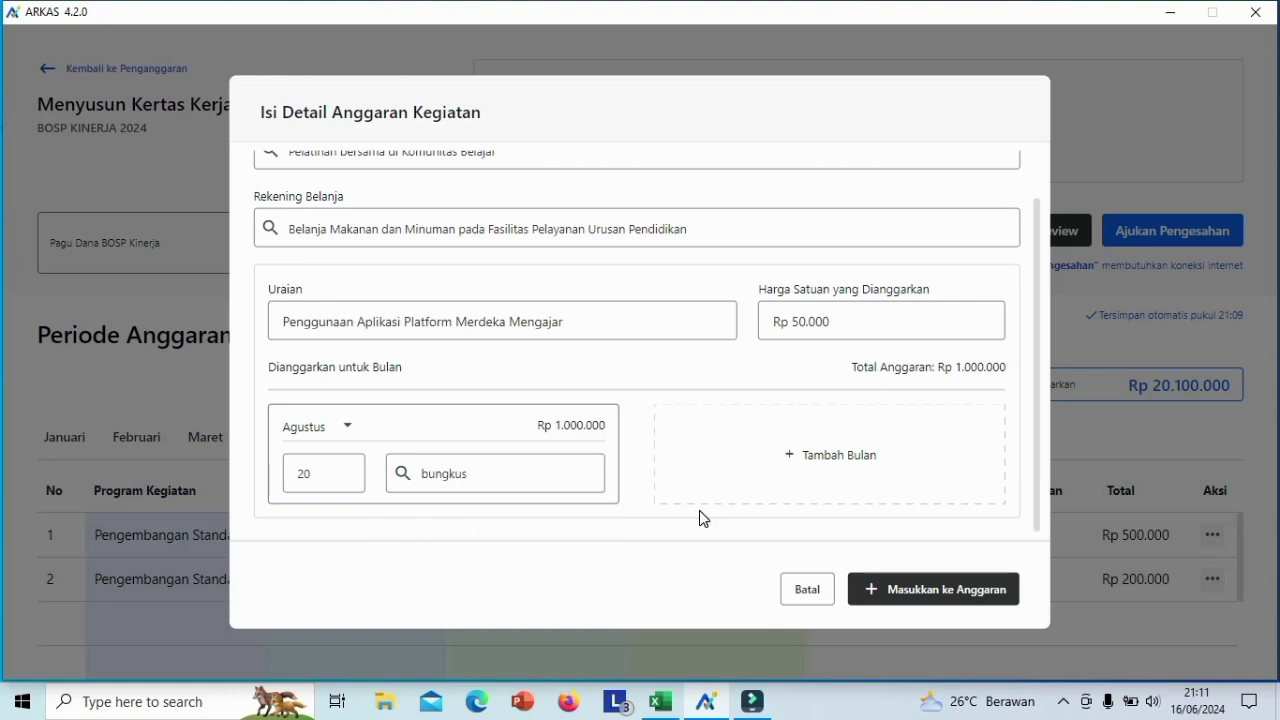
pyautogui.click(912, 603)
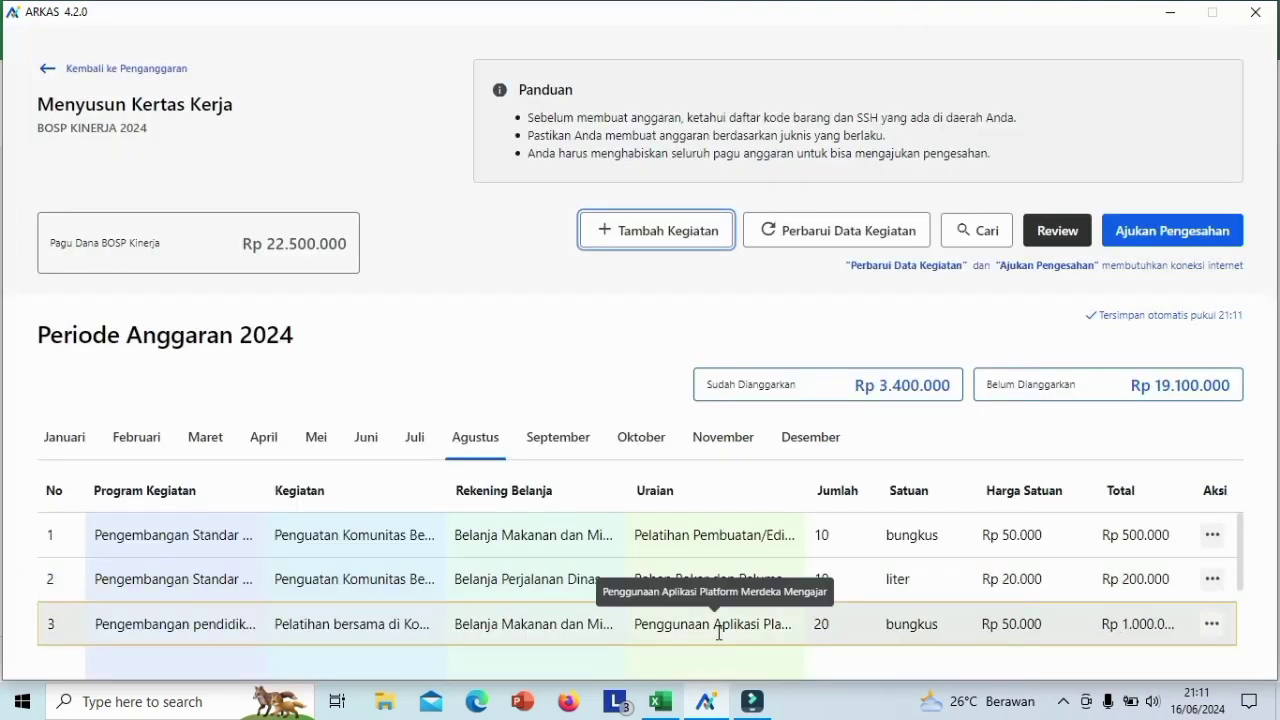
# - Start another entry for "Pelatihan bersama di Komunitas Belajar" with account "Belanja Kawat/Faksimili/Internet/TV Berlangganan"
pyautogui.click(688, 232)
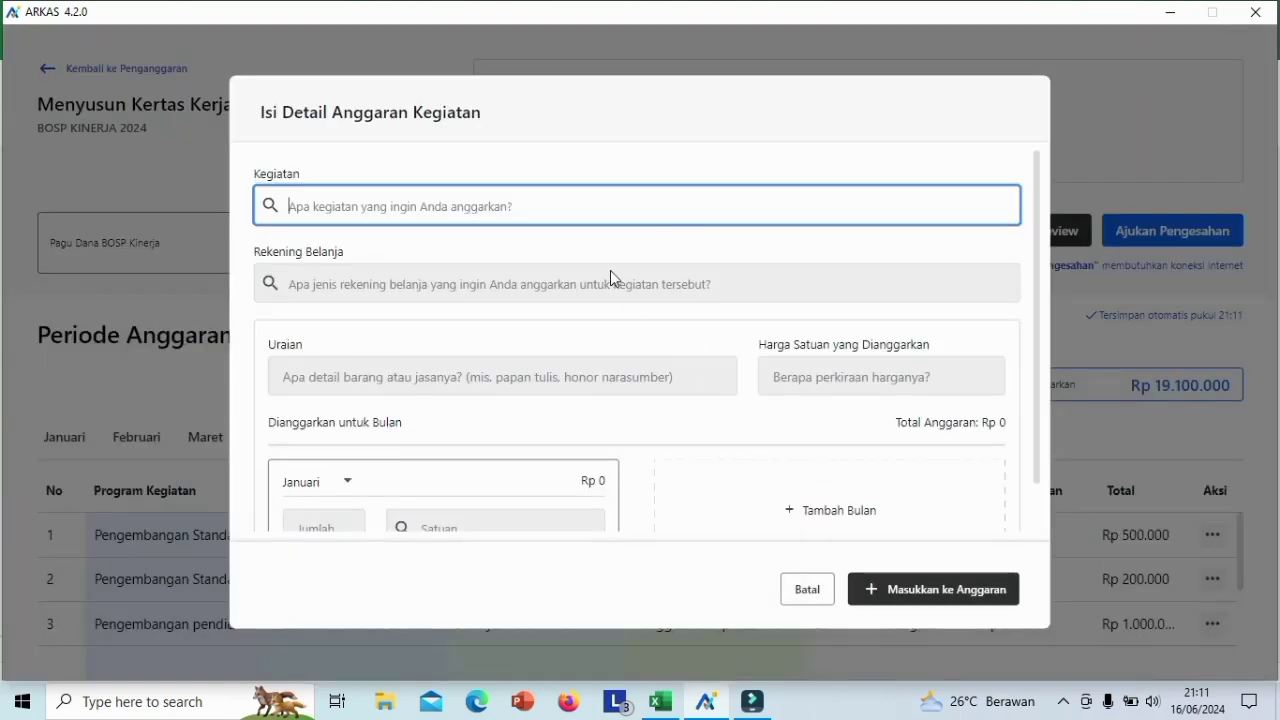
pyautogui.write('kom')
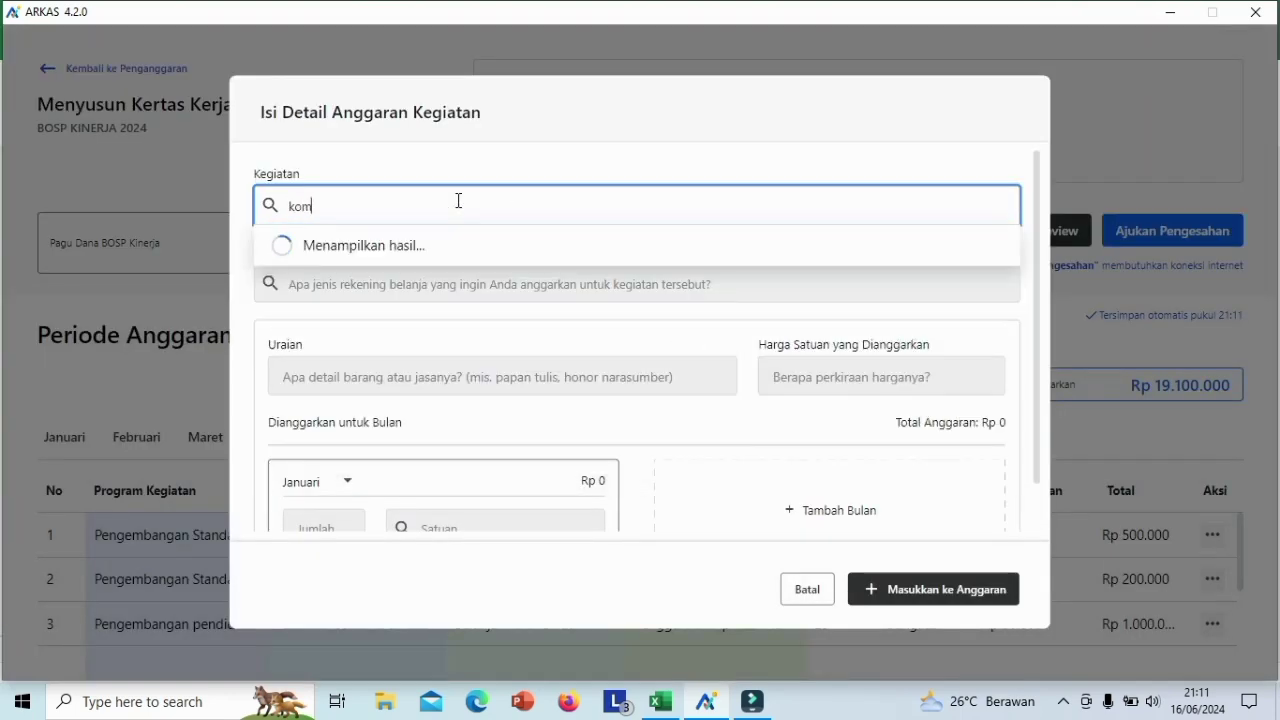
pyautogui.write('unitas')
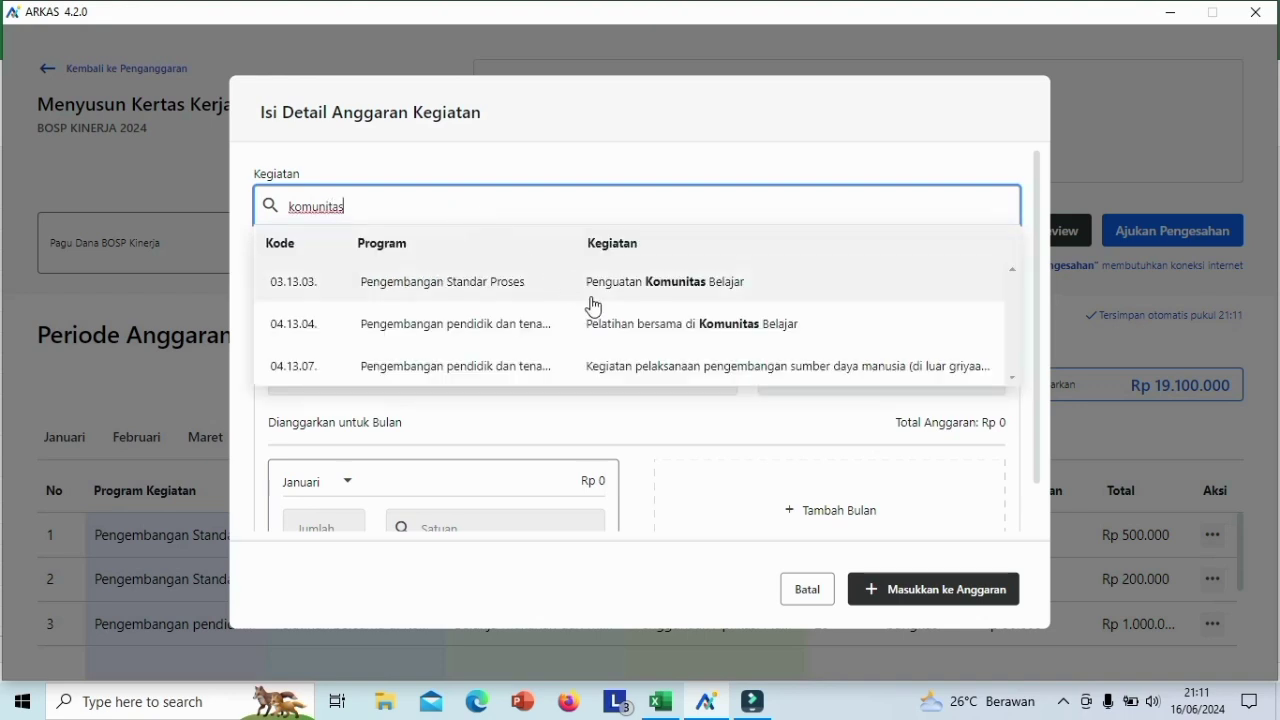
pyautogui.click(637, 328)
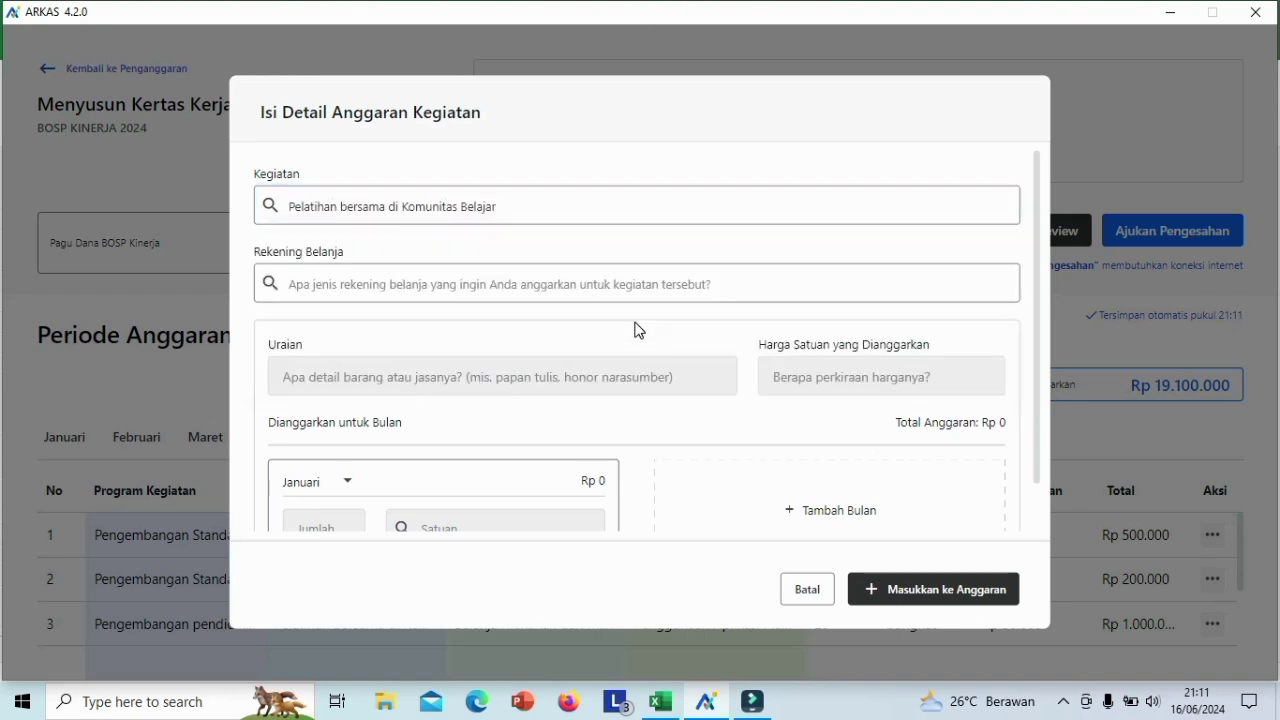
pyautogui.click(501, 291)
pyautogui.write('inter')
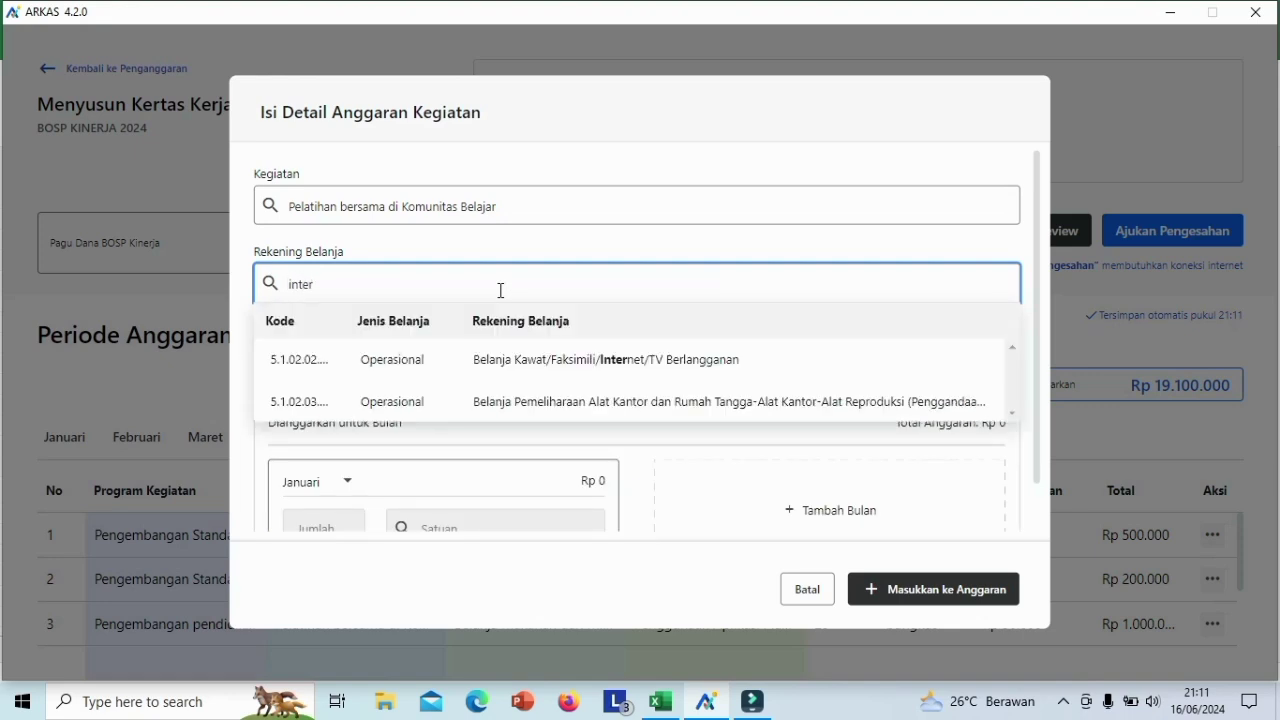
pyautogui.click(586, 362)
# - Choose the first "Beban Kawat/Faksimili/Internet/TV Berlangganan-Beban Jasa" item as the description and set its unit price to Rp 1.000.000
pyautogui.click(561, 378)
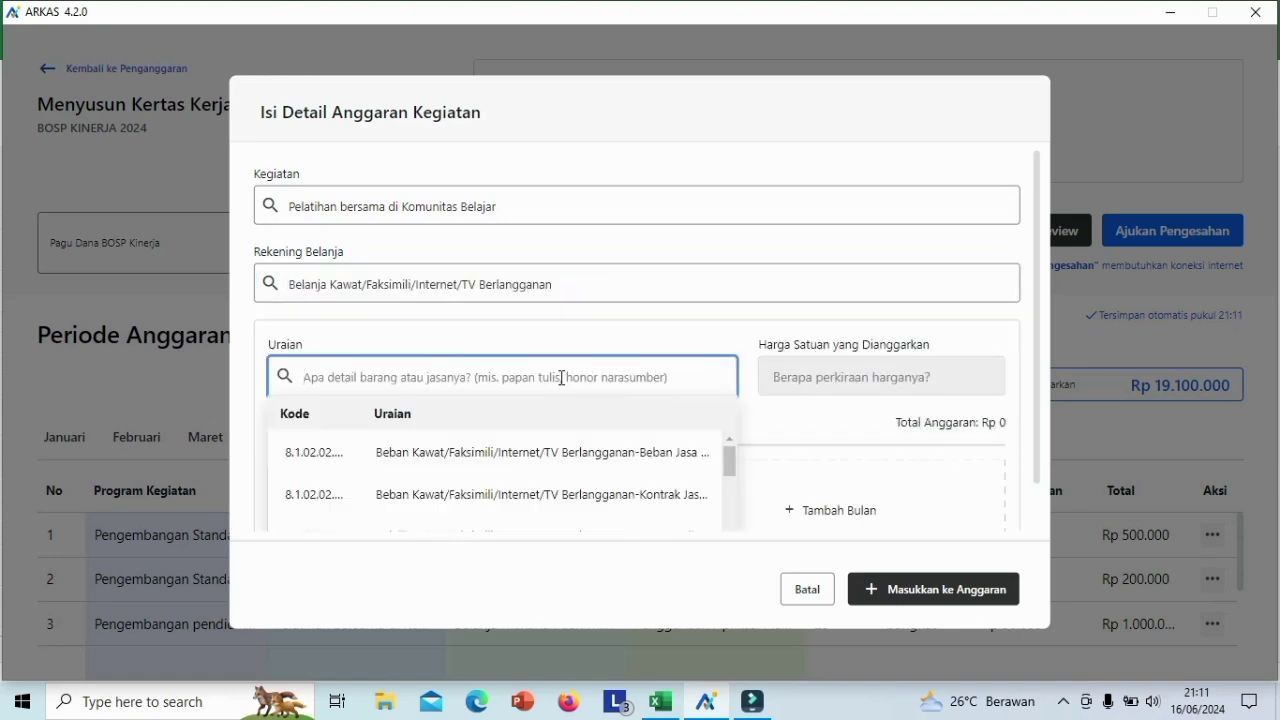
pyautogui.click(486, 457)
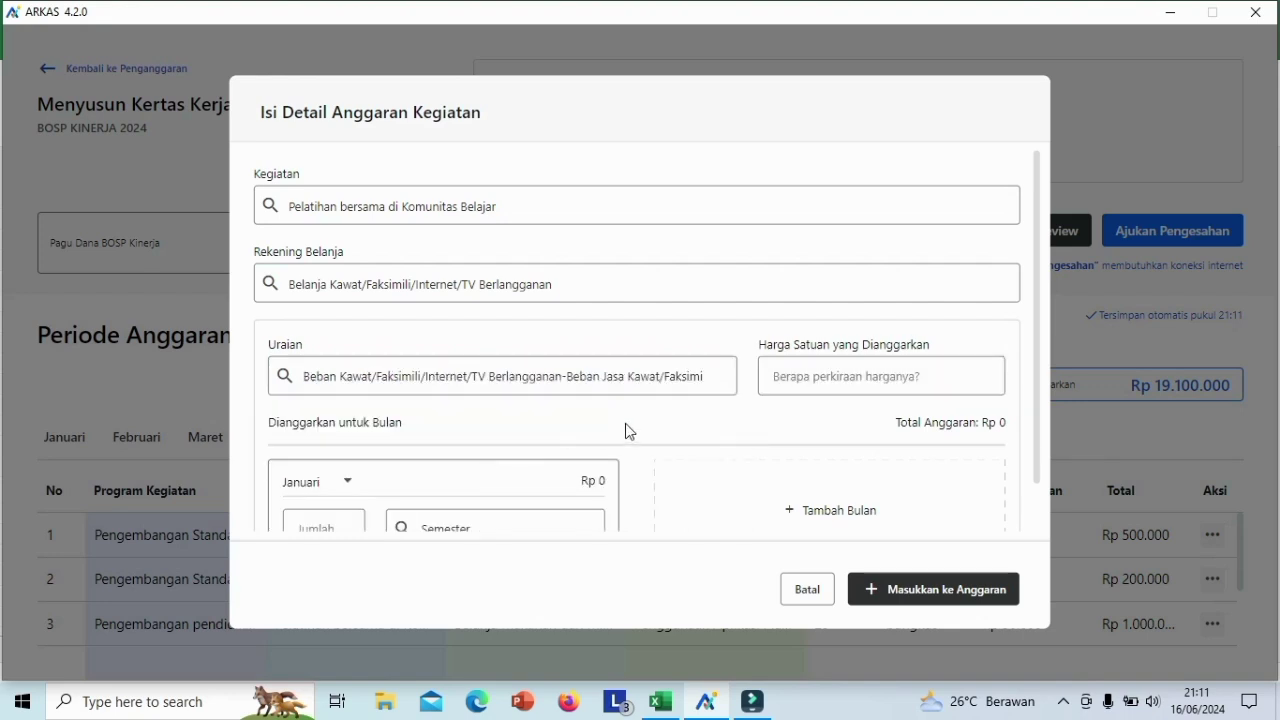
pyautogui.click(805, 378)
pyautogui.write('1')
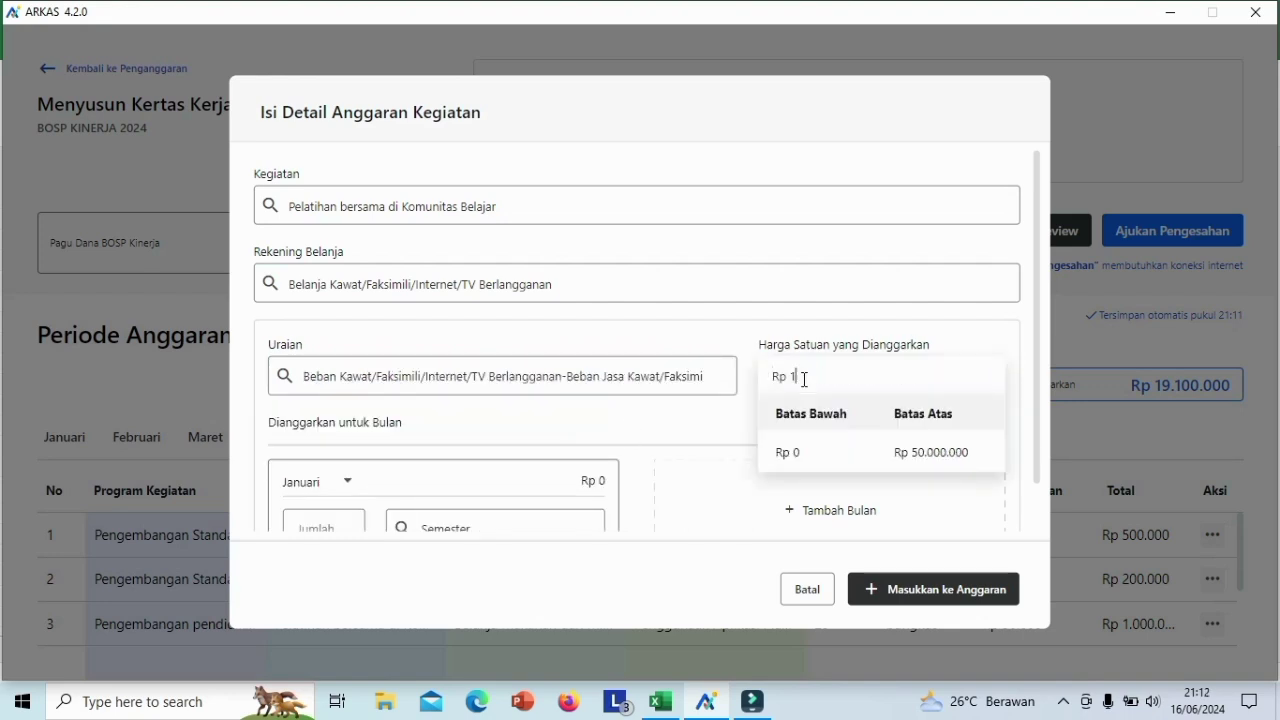
pyautogui.write('.000.000')
# - Allocate 1 /bulan to Agustus for the internet subscription item and add it to the budget
pyautogui.scroll(-1, 1037, 350)
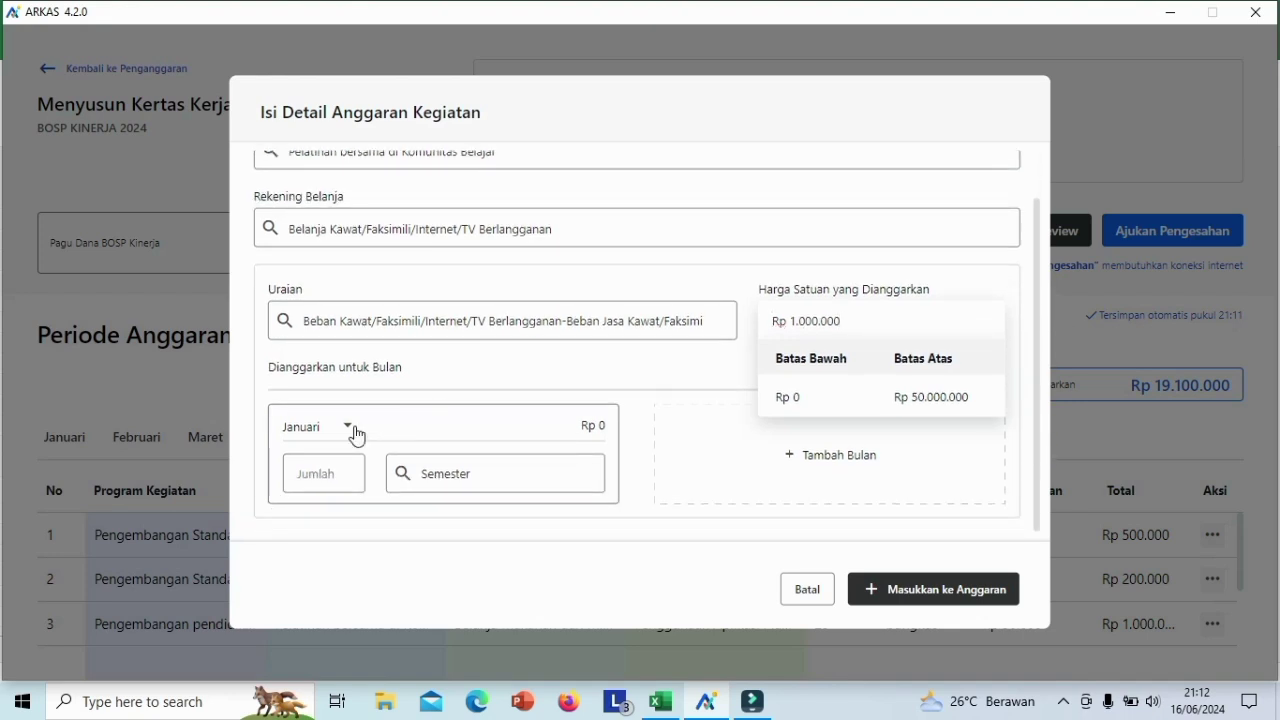
pyautogui.click(350, 428)
pyautogui.moveTo(351, 478); pyautogui.dragTo(349, 520)
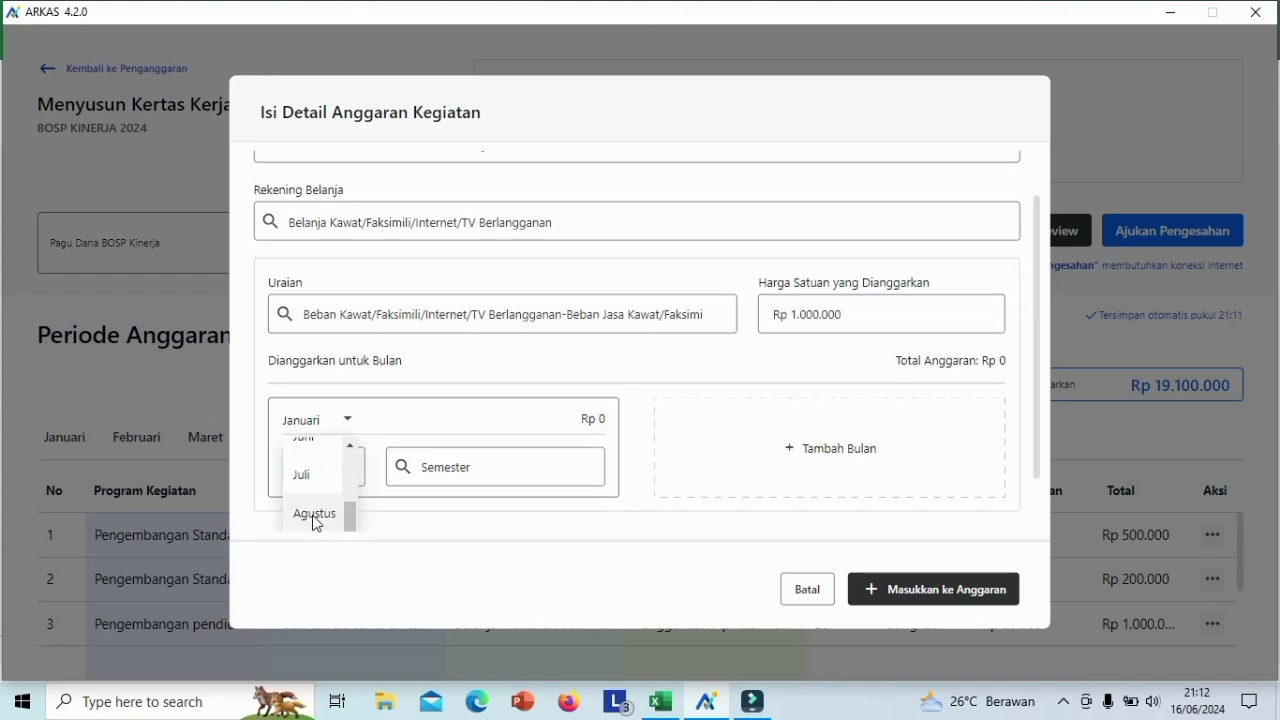
pyautogui.click(315, 514)
pyautogui.click(331, 473)
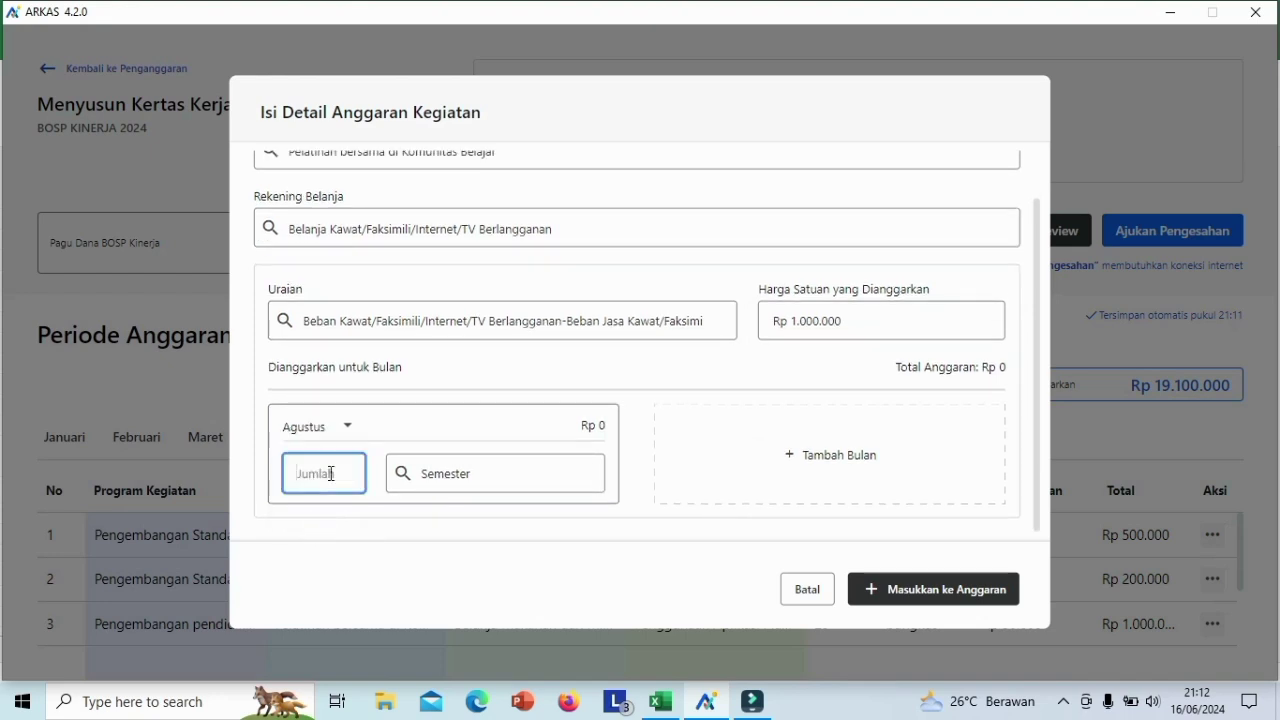
pyautogui.write('1')
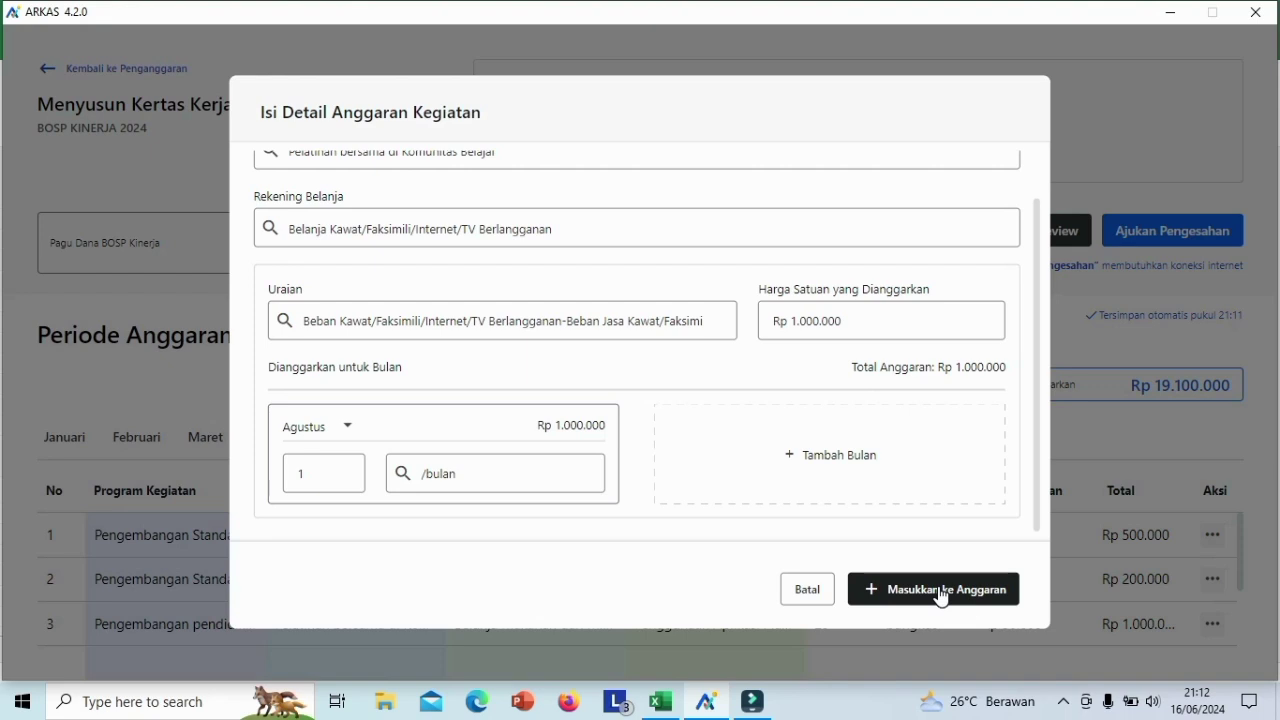
pyautogui.click(940, 592)
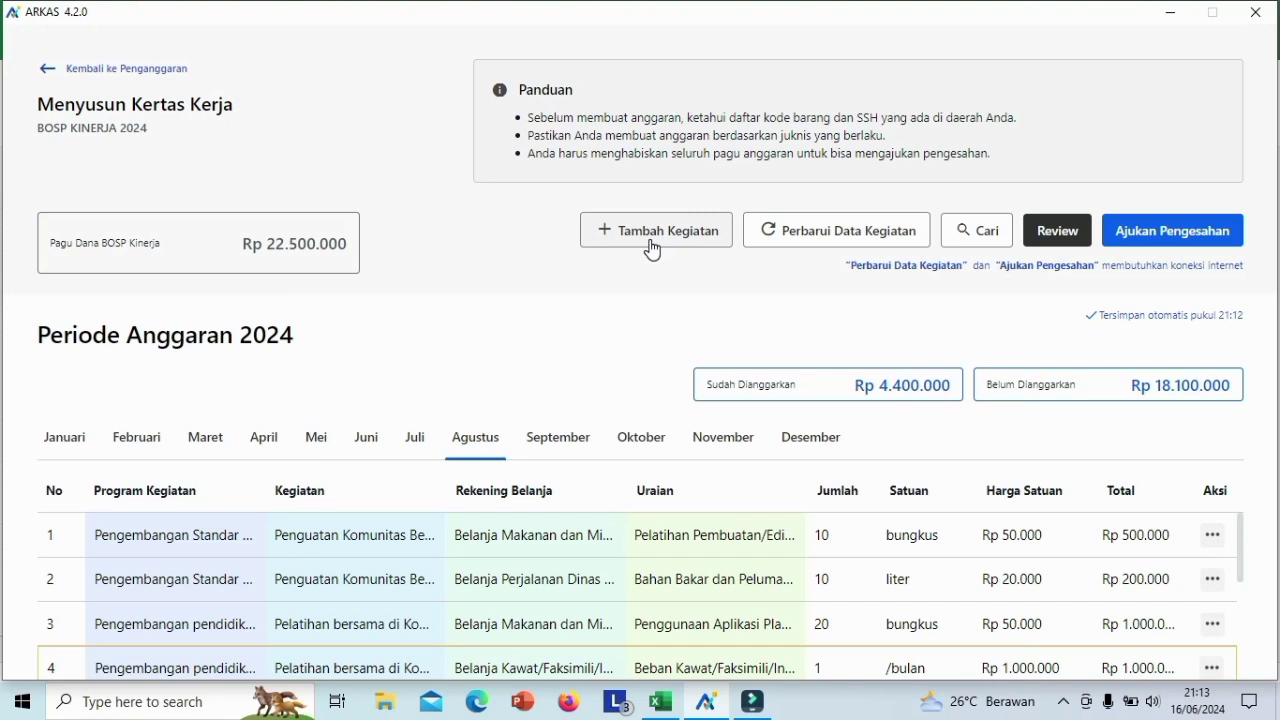
# - Start an entry for "Pelaksanaan diskusi terpumpun dengan guru di kelas Awal" with account "Belanja Makanan dan Minuman pada Fasilitas Pelayanan Urusan Pendidikan"
pyautogui.click(652, 247)
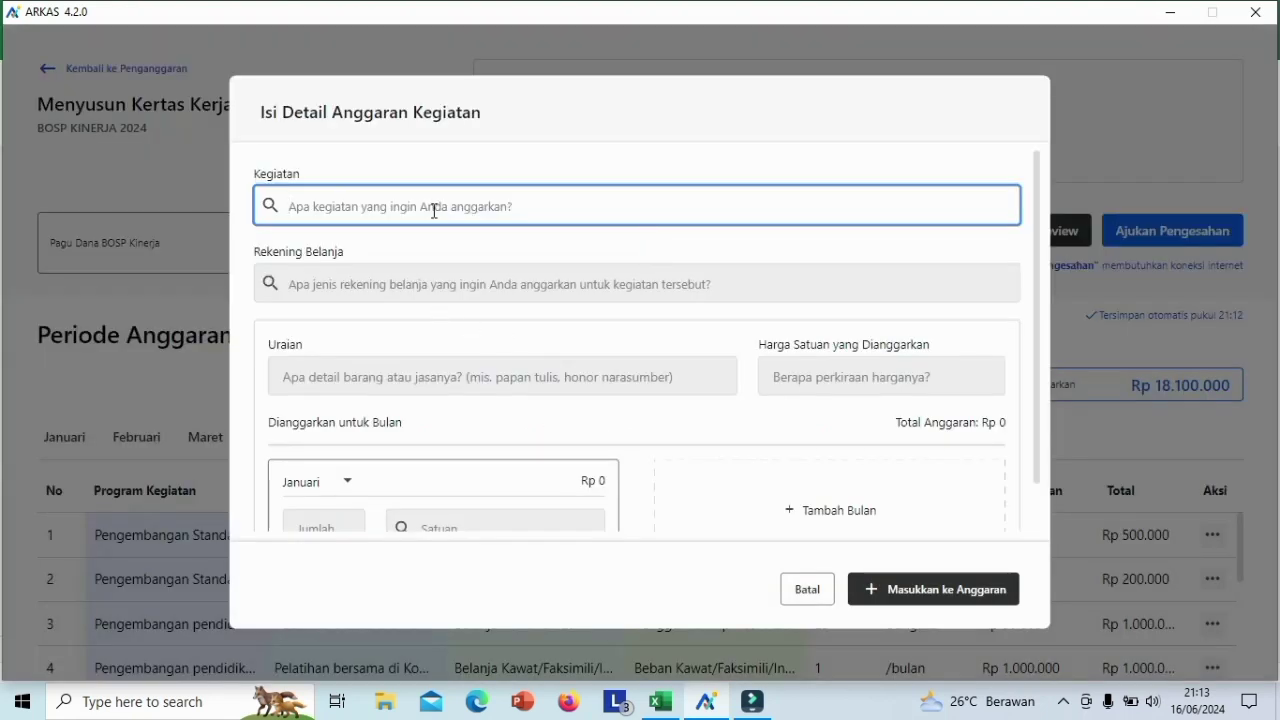
pyautogui.write('diskusi')
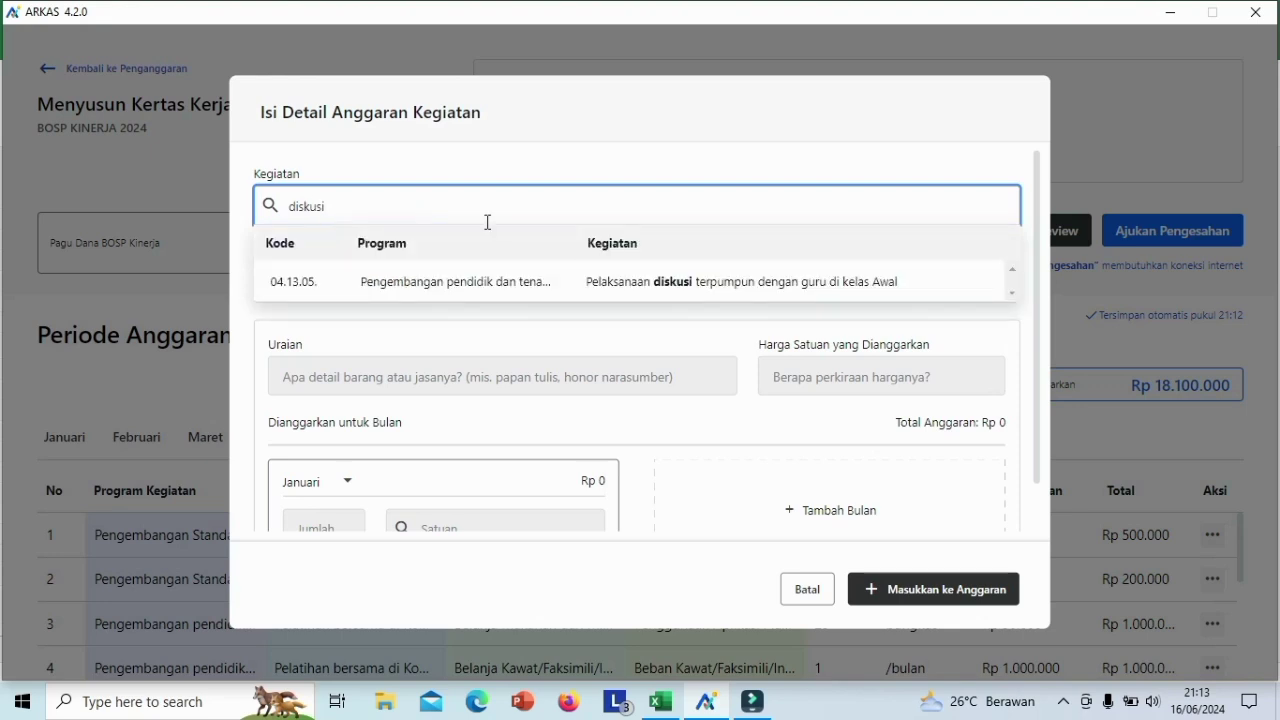
pyautogui.click(663, 283)
pyautogui.write('makan')
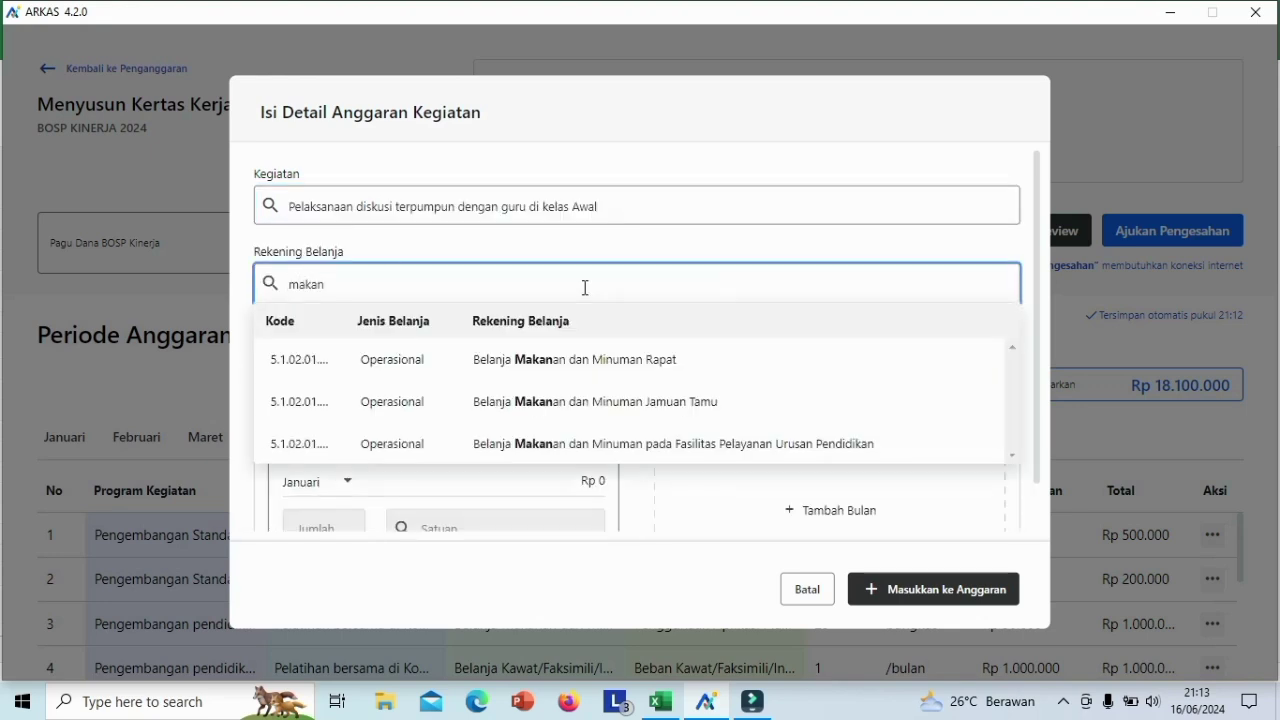
pyautogui.click(633, 450)
# - Describe the item as "Diskusi Strategi Pembelajaran untuk Meningkatkan Keterampilan Membaca di Kelas Awal" and set its unit price to Rp 50.000
pyautogui.click(509, 380)
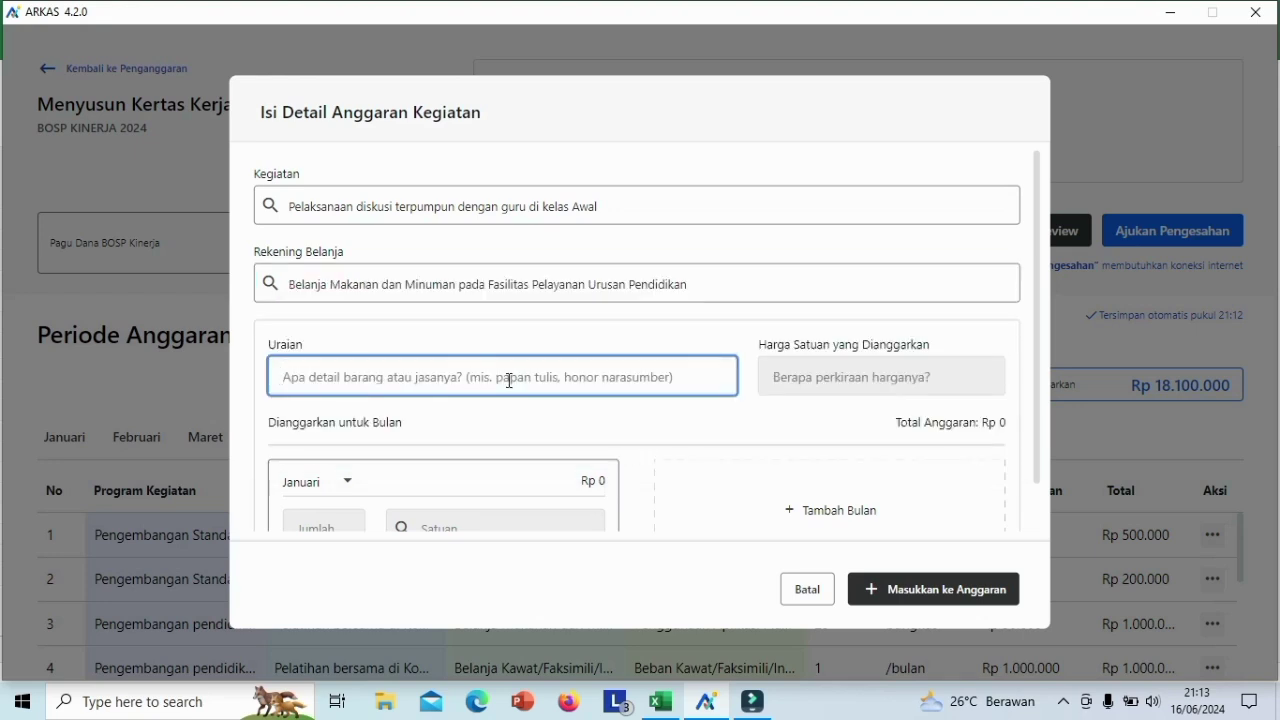
pyautogui.hotkey('ctrl', 'v')
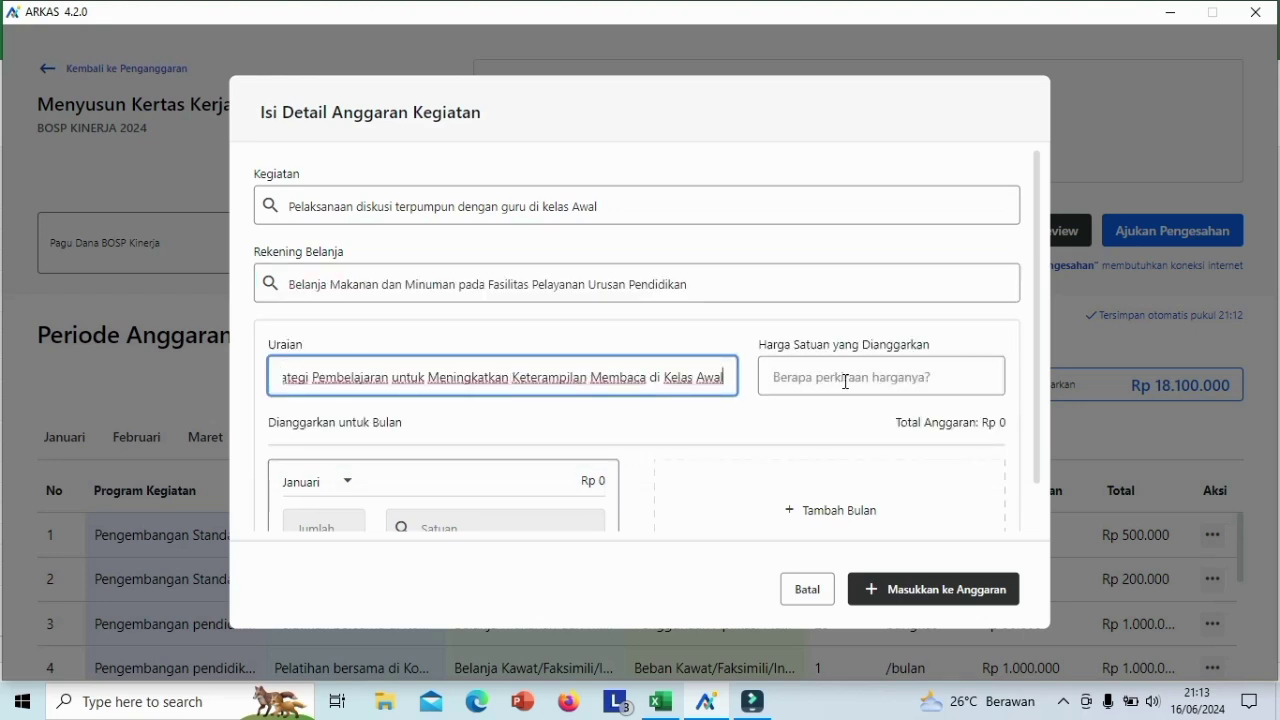
pyautogui.click(832, 387)
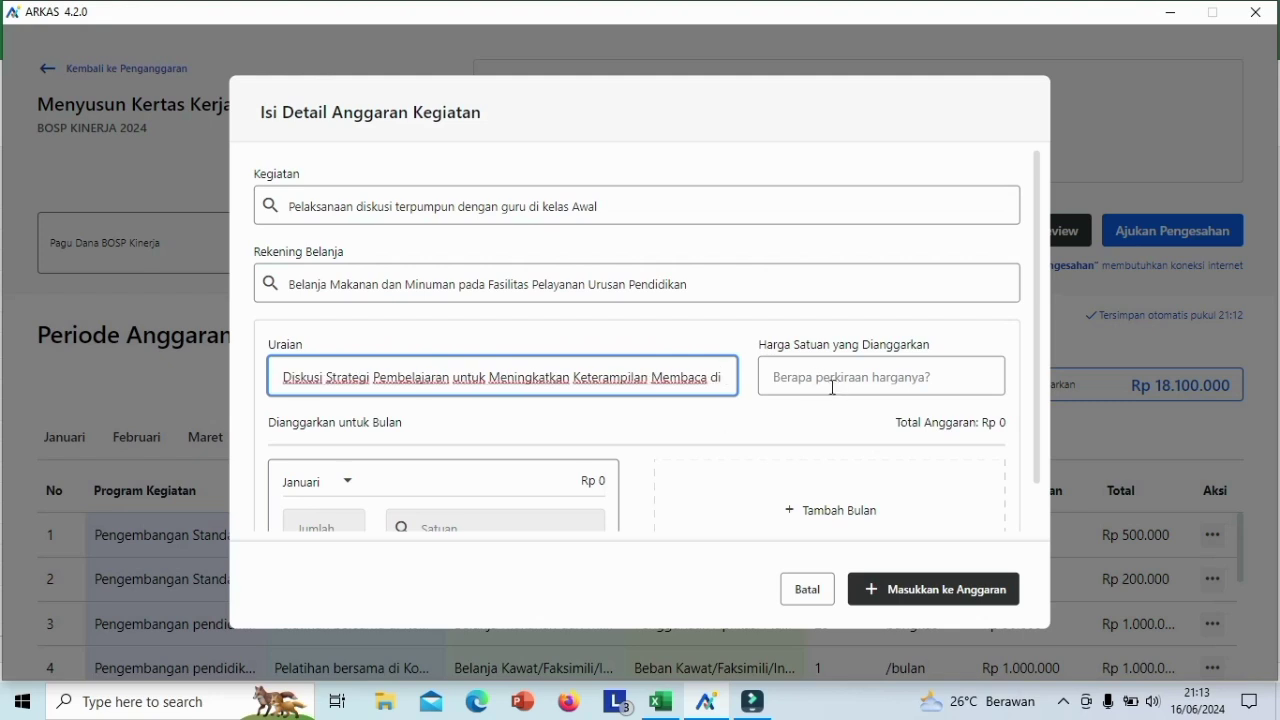
pyautogui.click(818, 378)
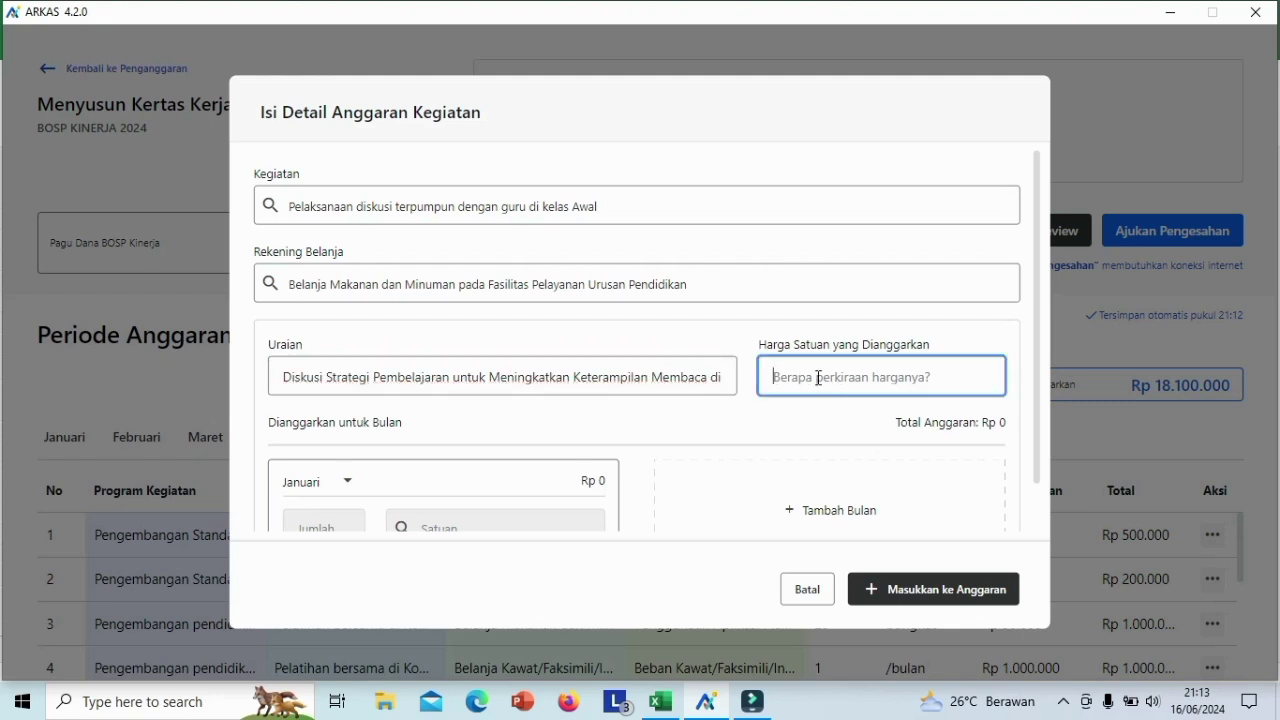
pyautogui.write('500000')
# - Allocate 20 bungkus to September for the reading-strategy discussion item and add it to the budget
pyautogui.moveTo(1037, 370); pyautogui.dragTo(1039, 420)
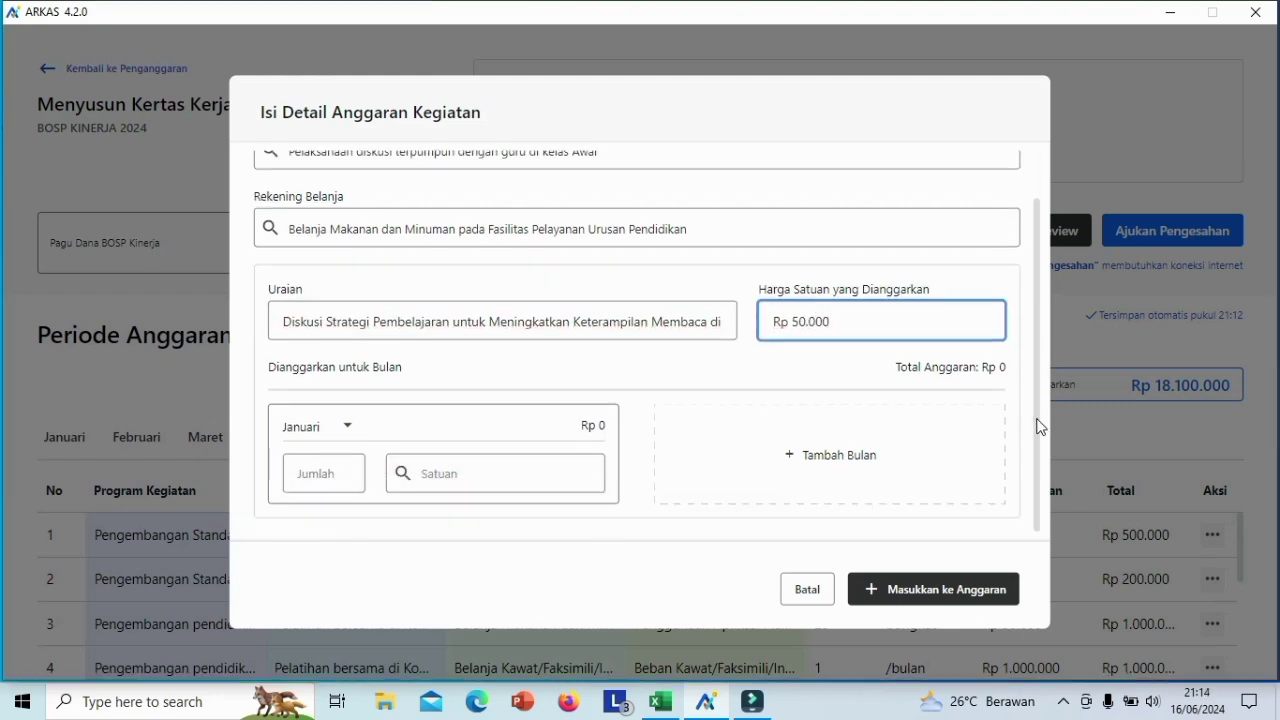
pyautogui.click(348, 427)
pyautogui.moveTo(355, 478); pyautogui.dragTo(329, 544)
pyautogui.scroll(-1, 326, 540)
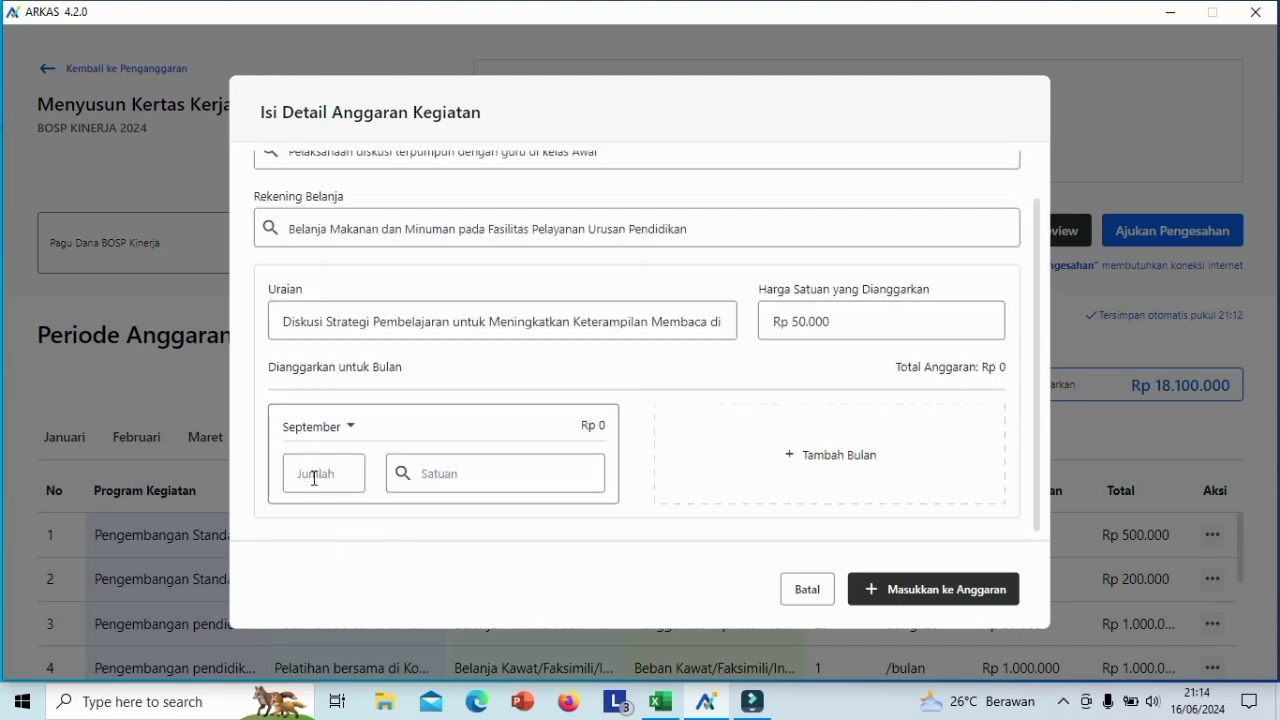
pyautogui.click(314, 478)
pyautogui.write('20')
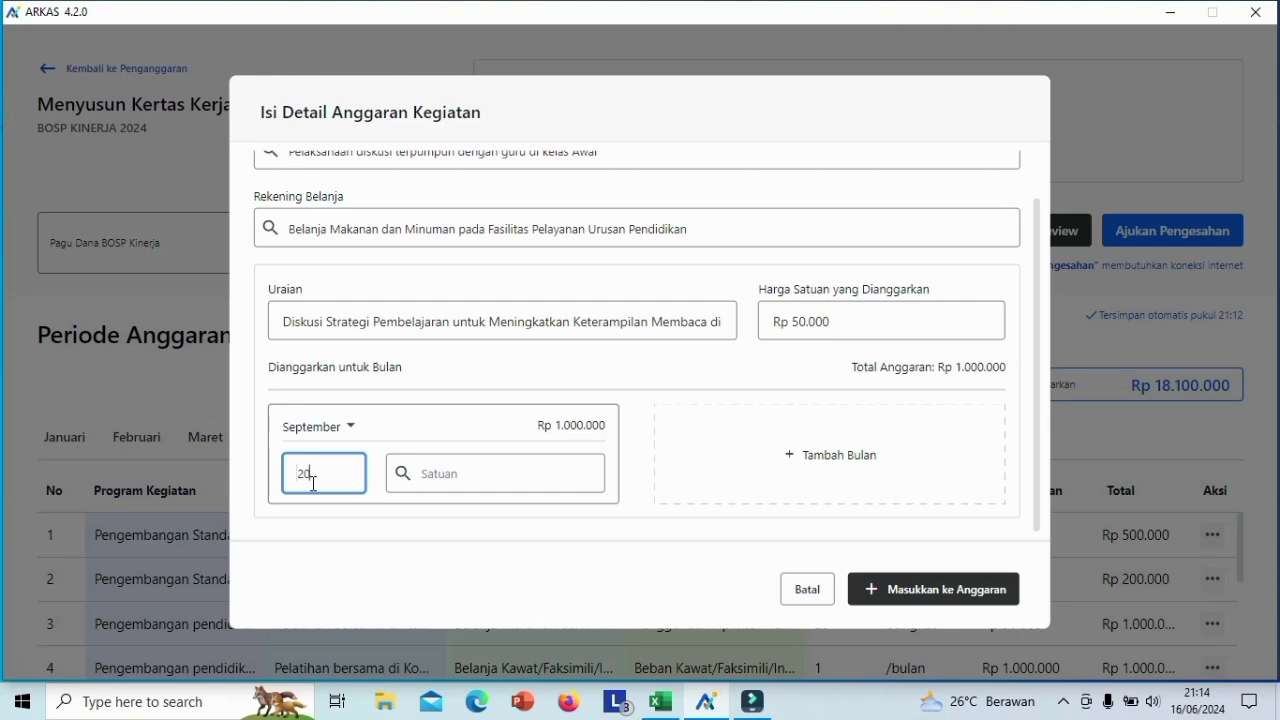
pyautogui.click(434, 477)
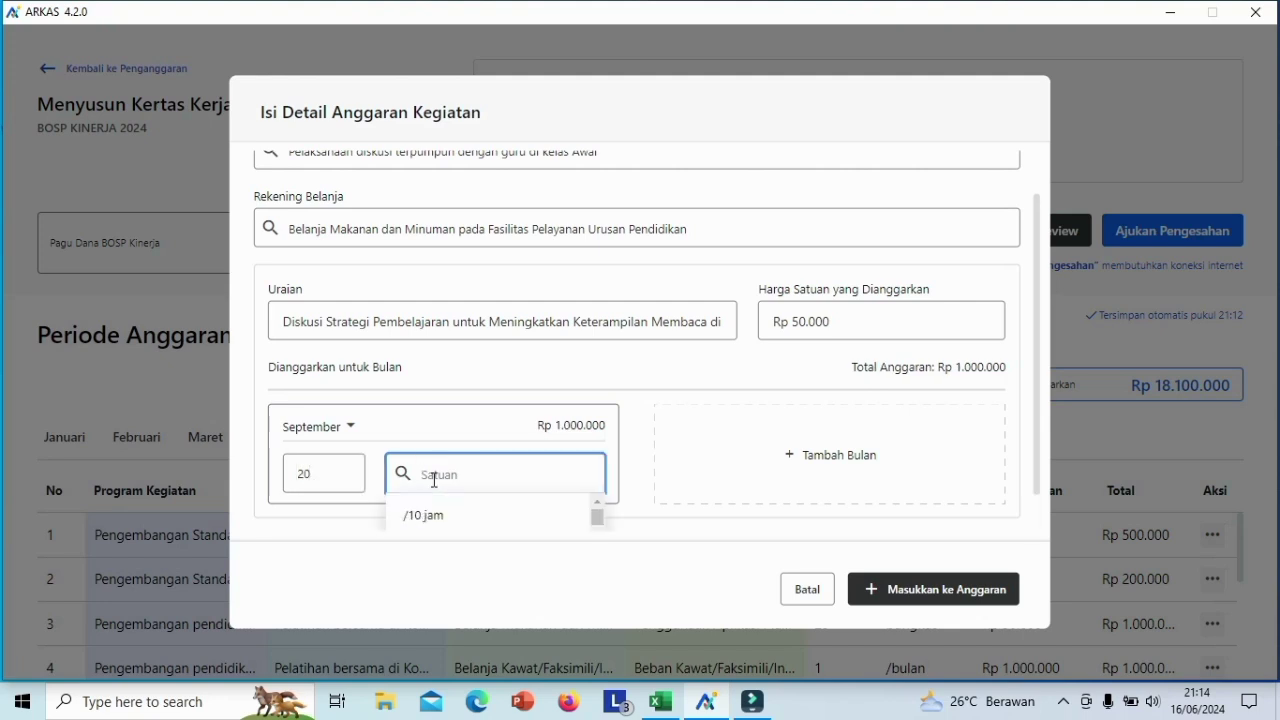
pyautogui.write('bung')
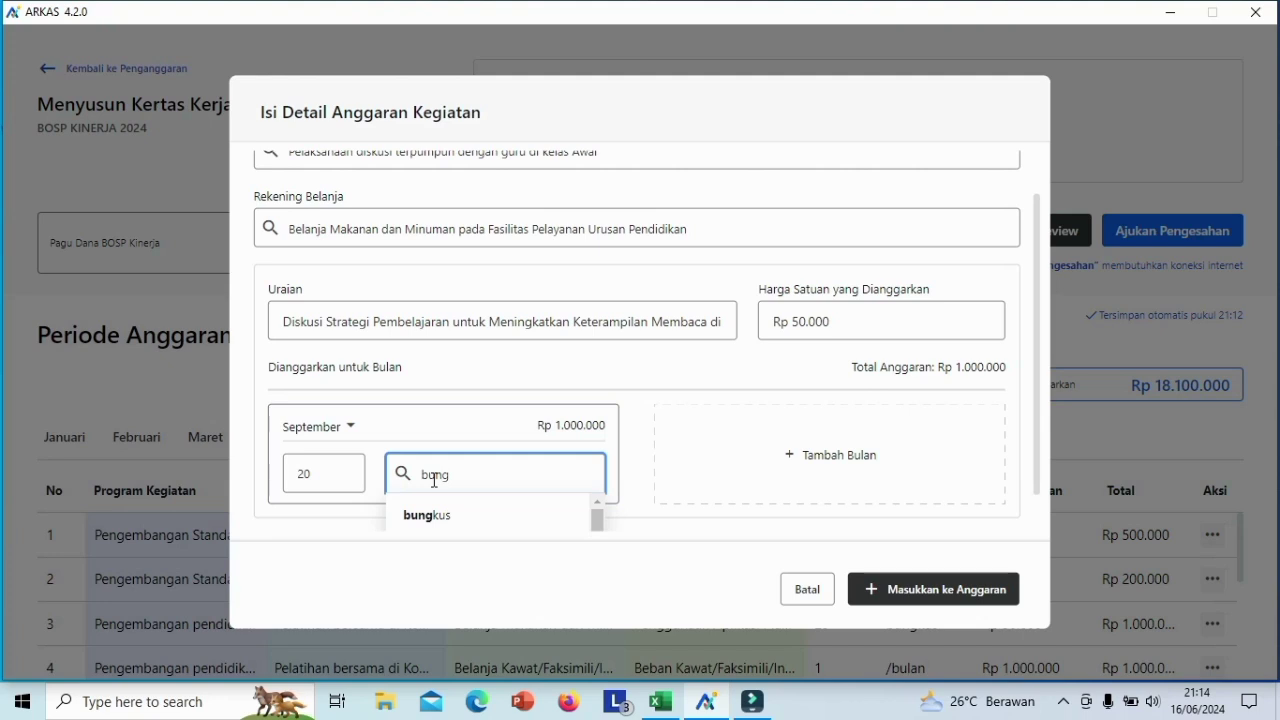
pyautogui.click(438, 522)
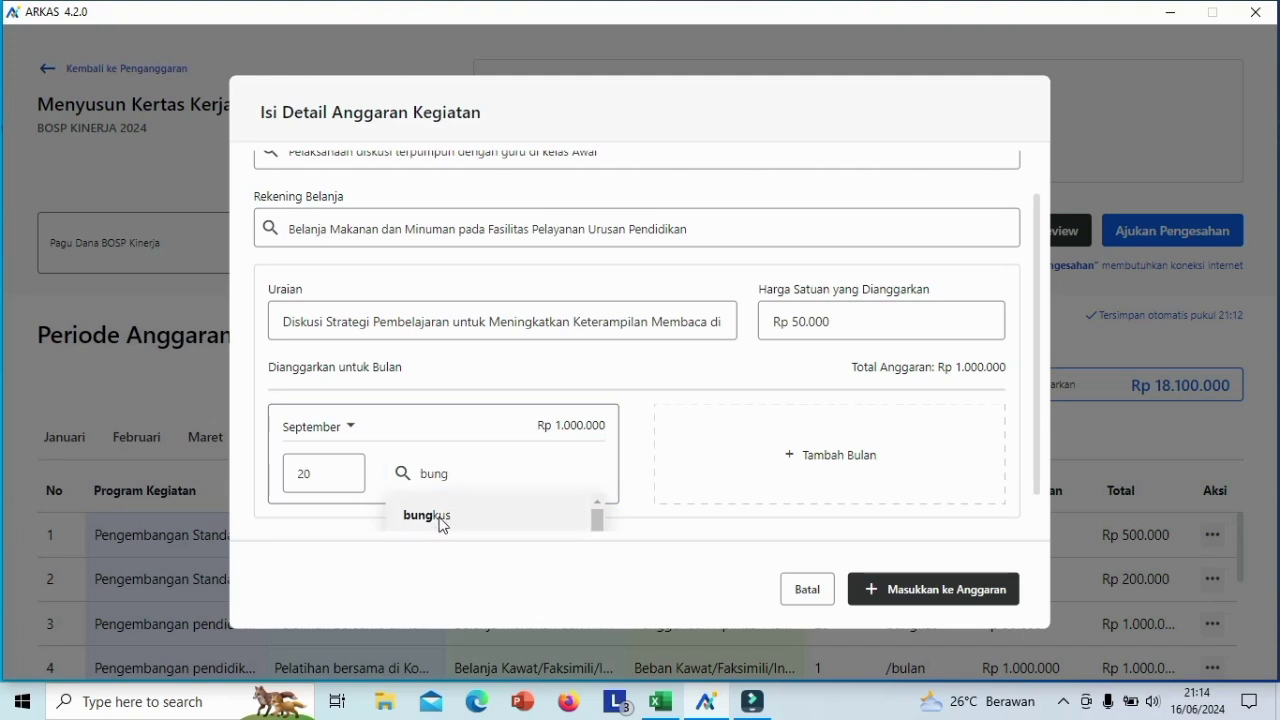
pyautogui.click(906, 596)
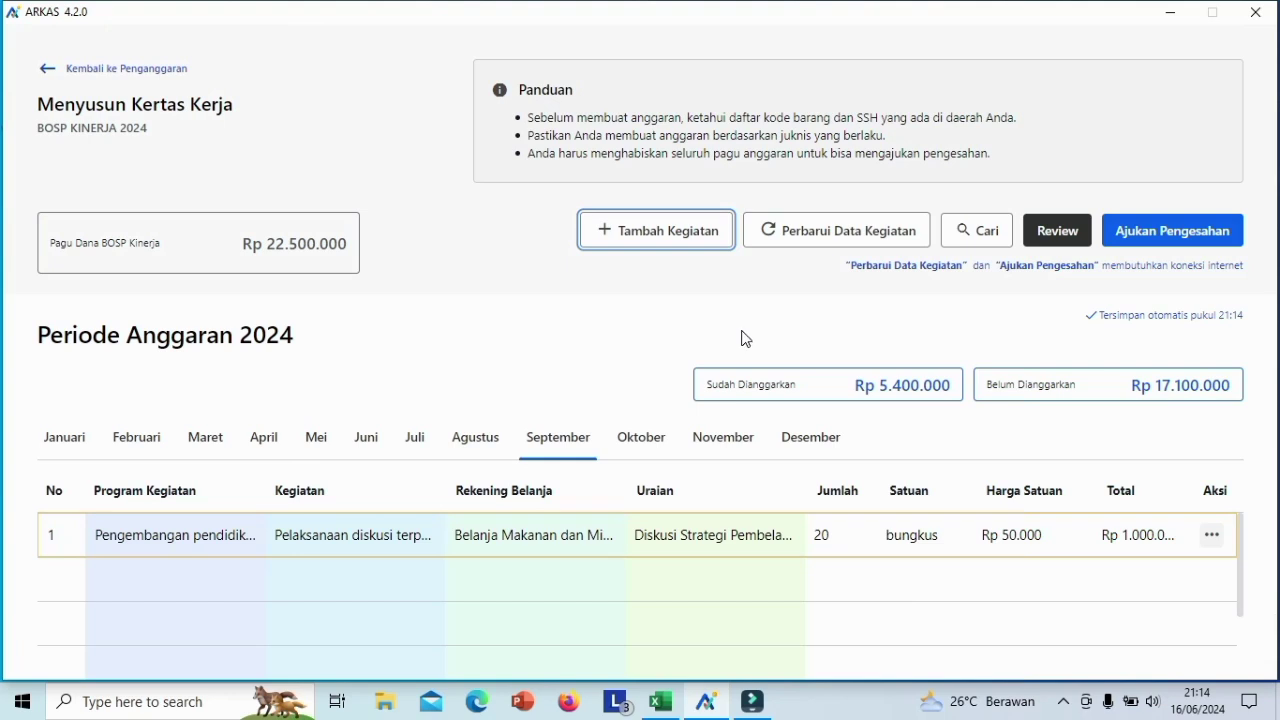
# - Start another entry for the activity "Pelaksanaan diskusi terpumpun dengan guru di kelas Awal"
pyautogui.click(632, 244)
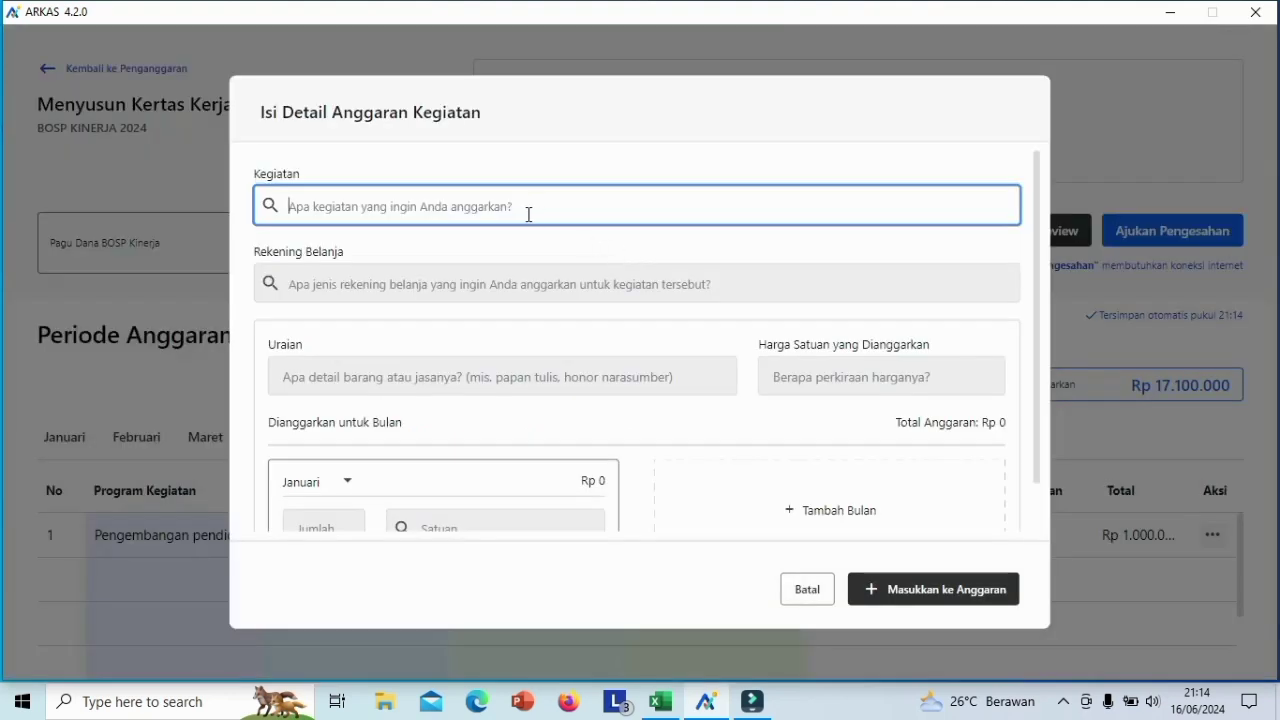
pyautogui.write('diskusi')
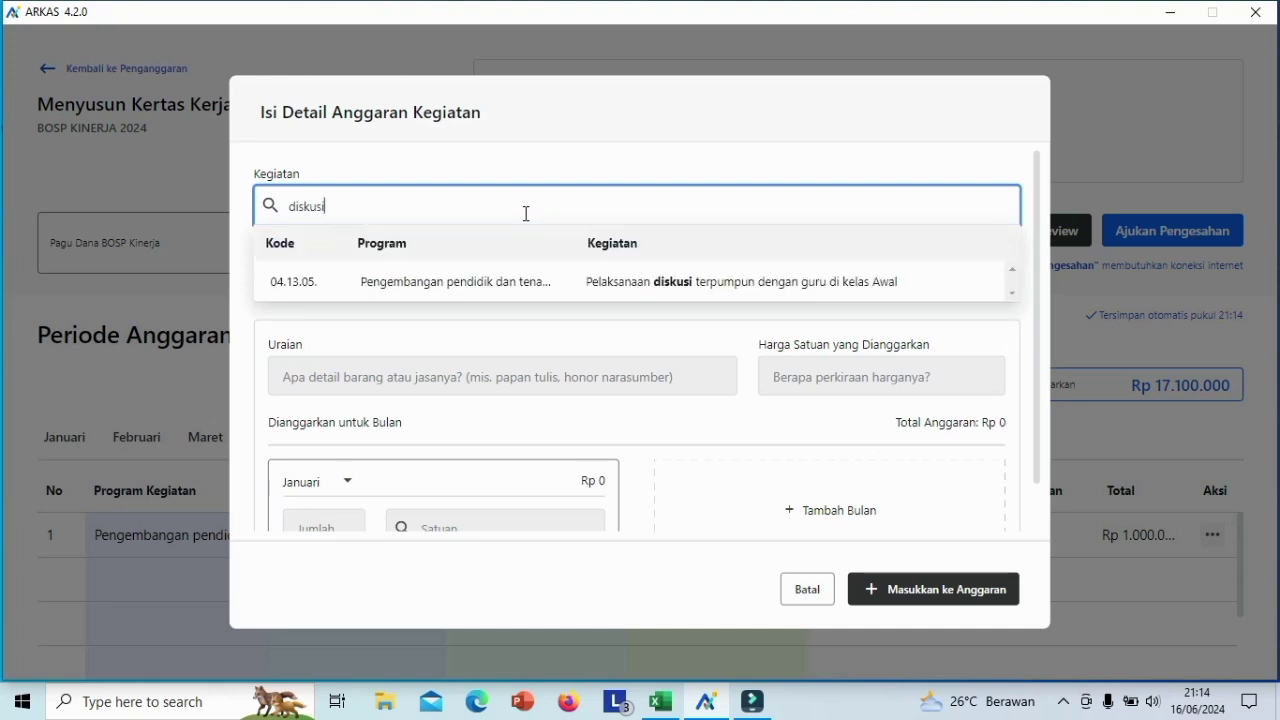
pyautogui.click(631, 283)
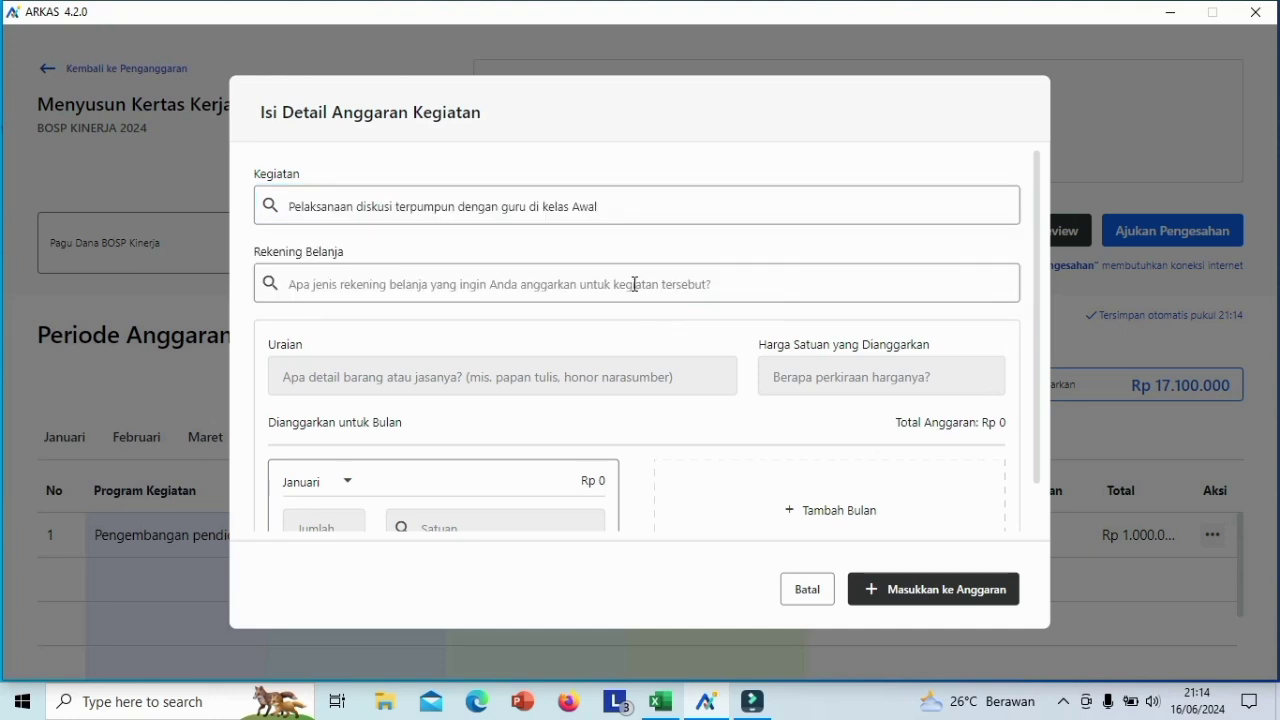
pyautogui.click(634, 284)
pyautogui.write('m')
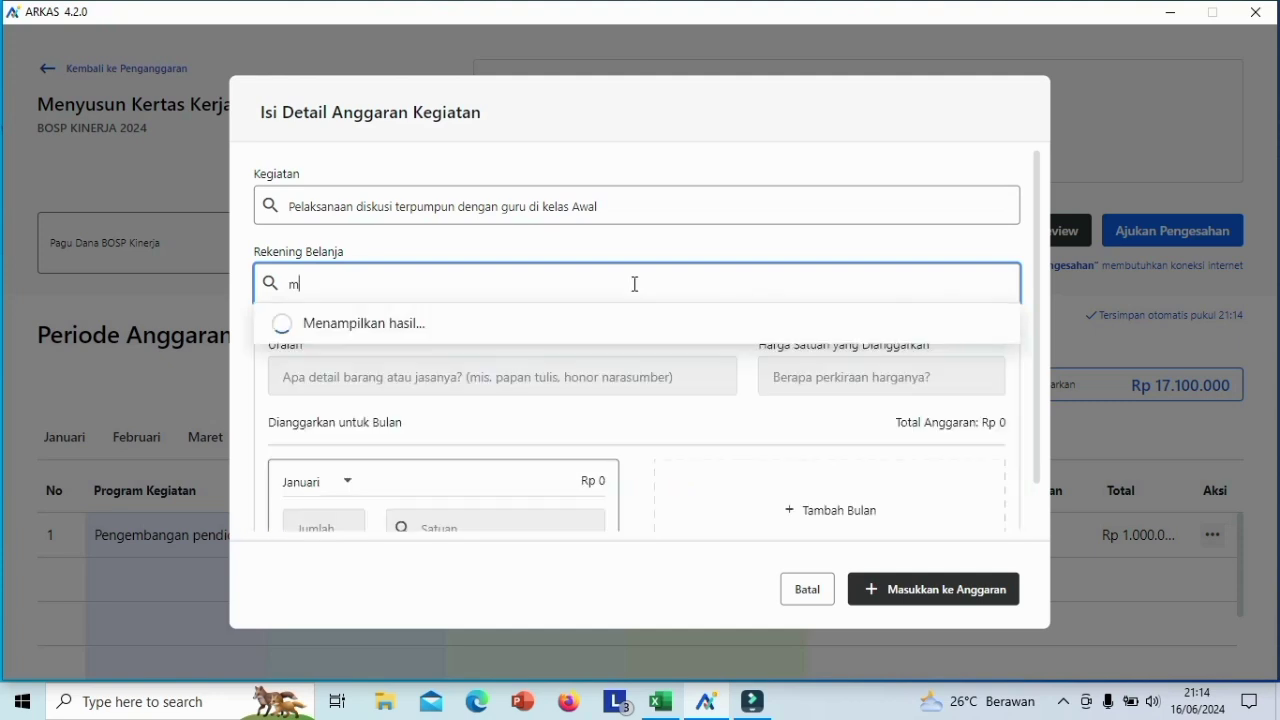
pyautogui.write('akan')
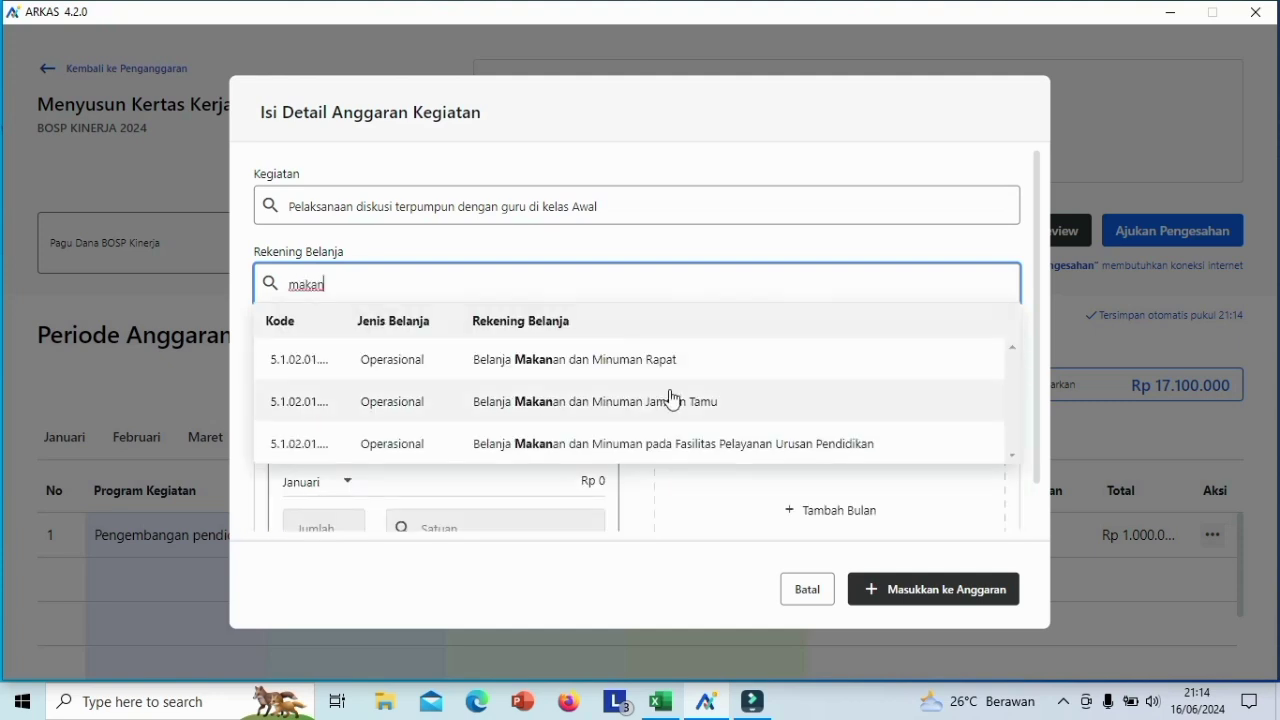
pyautogui.click(672, 443)
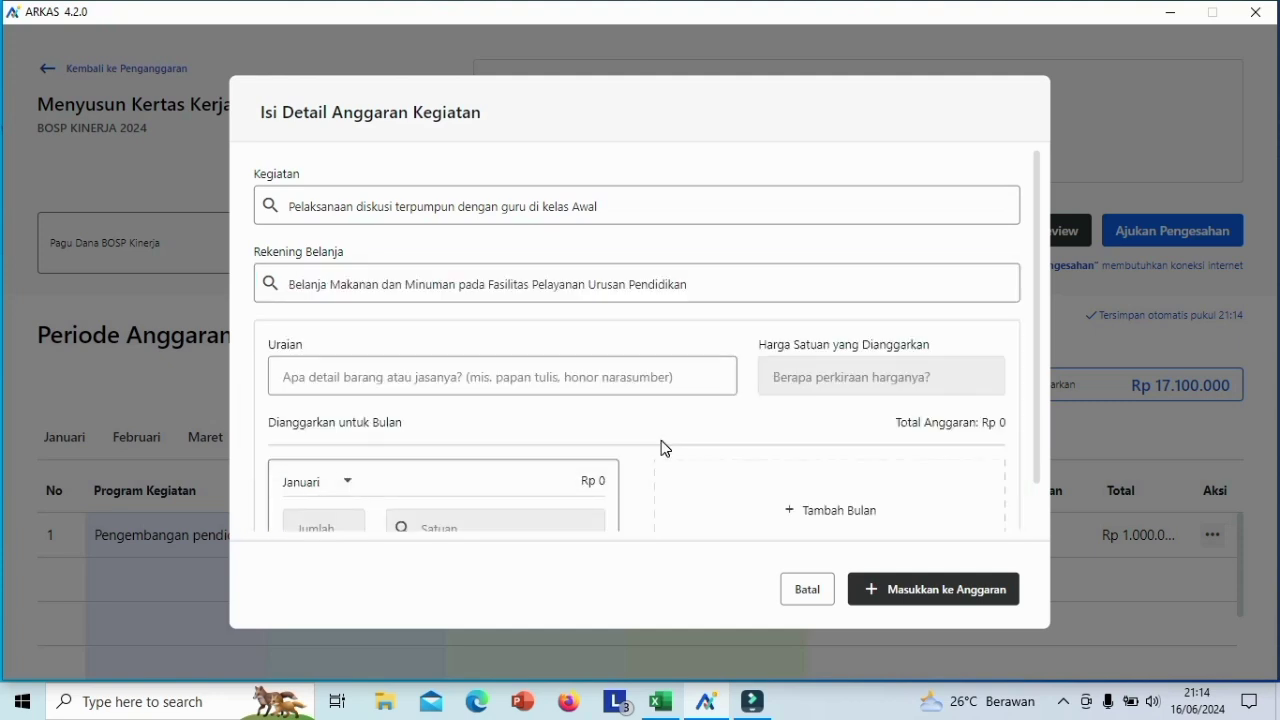
# - Set the entry's spending account to "Belanja Perjalanan Dinas Dalam Kota / Dalam Daerah"
pyautogui.click(711, 285)
pyautogui.write('dinas')
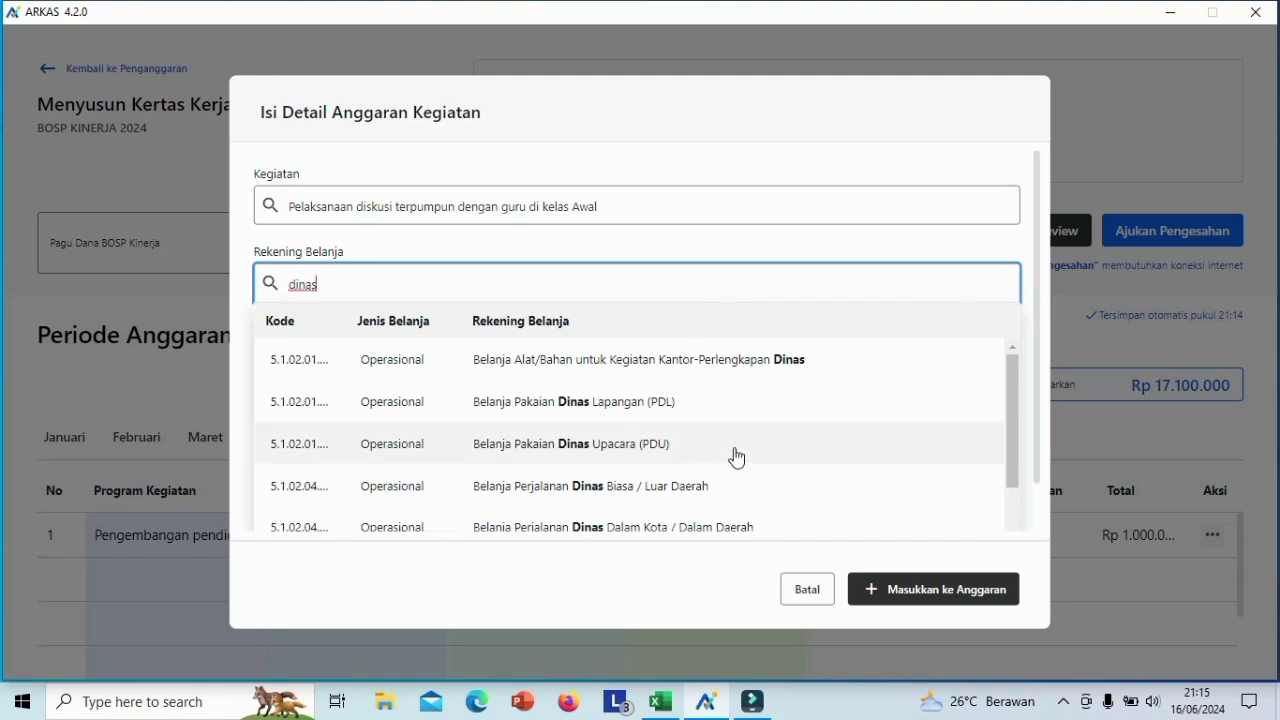
pyautogui.click(618, 530)
# - Choose "Bahan Bakar dan Pelumas-Pertamax (Non SPBU)" as the item and set its unit price to Rp 20.000
pyautogui.click(413, 374)
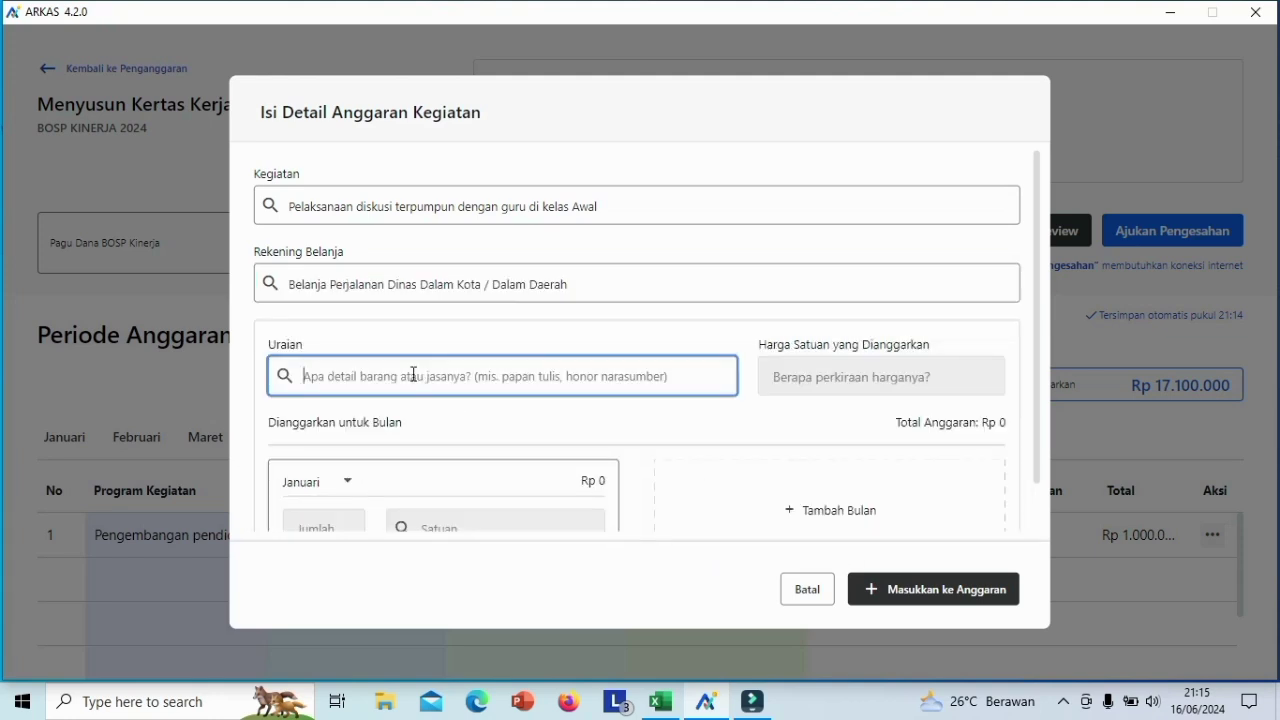
pyautogui.click(455, 458)
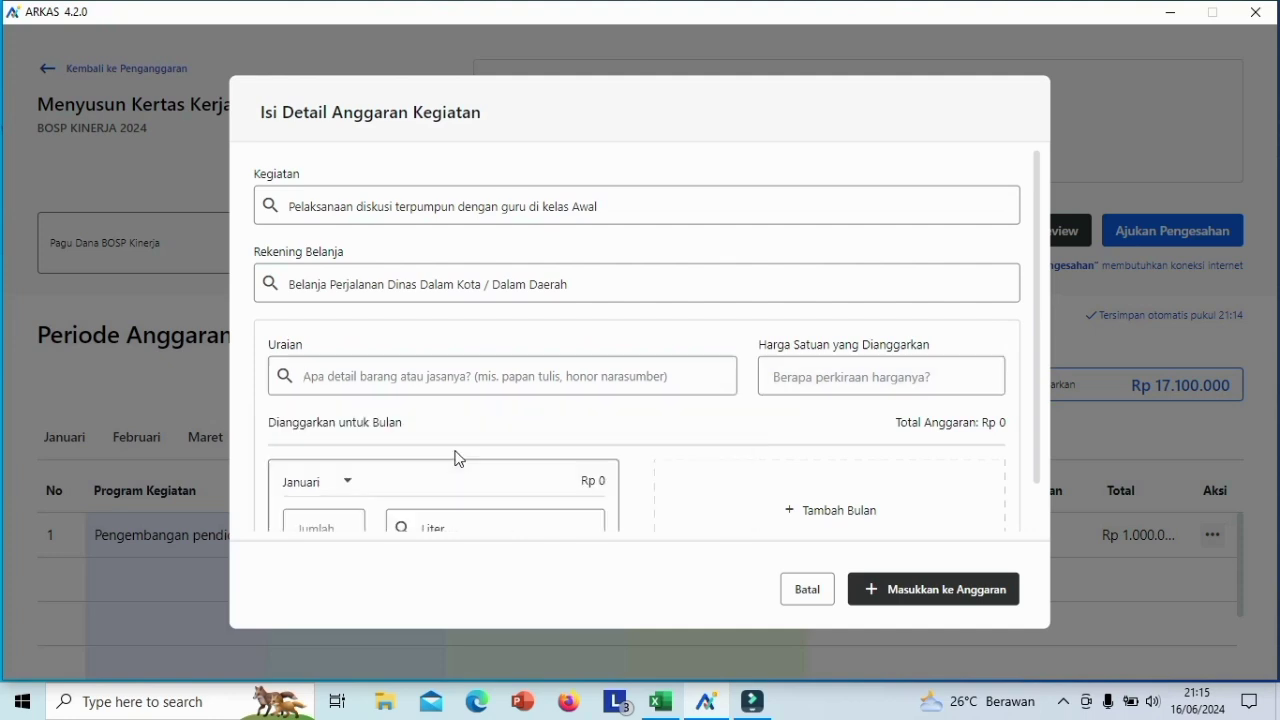
pyautogui.click(834, 372)
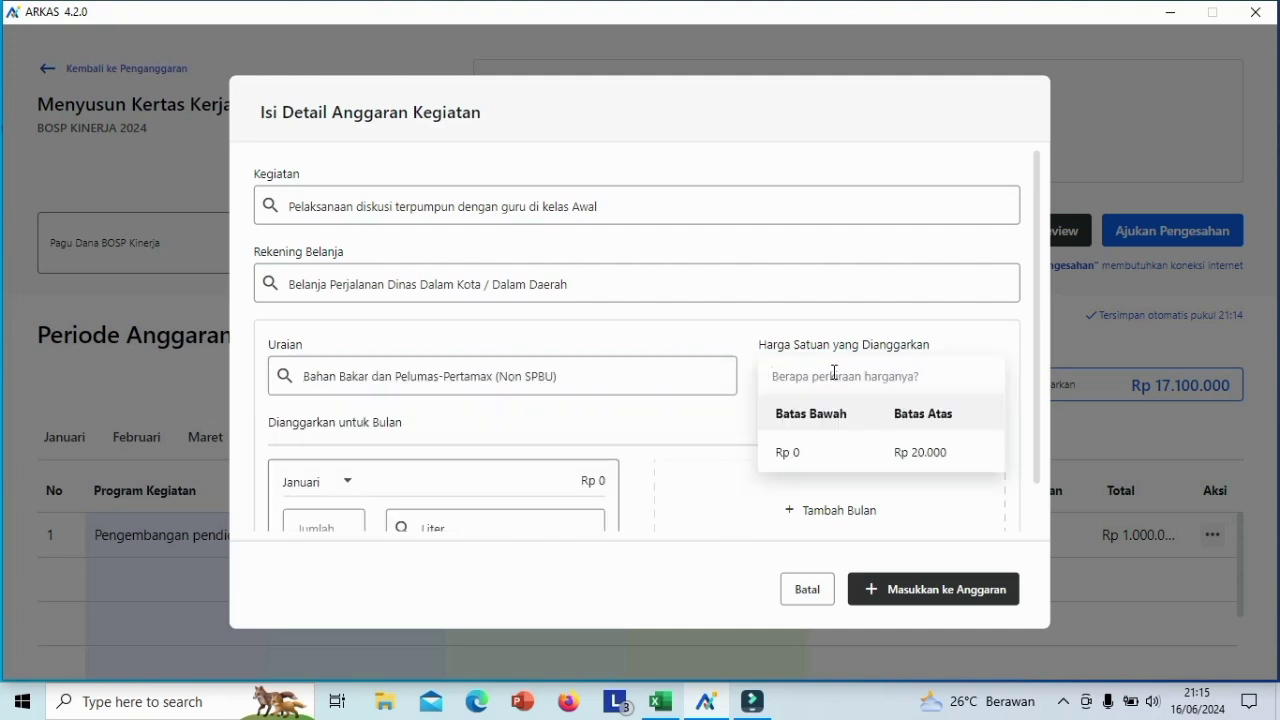
pyautogui.write('200000')
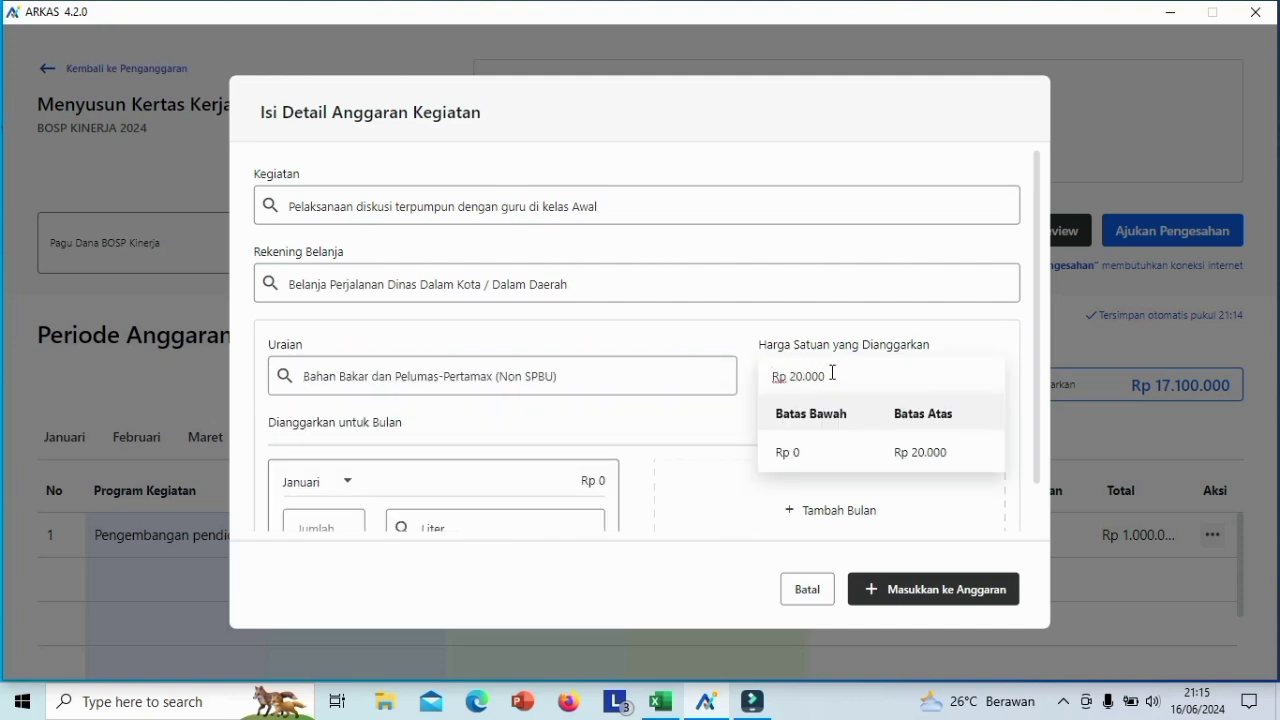
# - Allocate 10 liters to September for the Pertamax fuel item and add it to the budget
pyautogui.moveTo(1037, 345); pyautogui.dragTo(1041, 443)
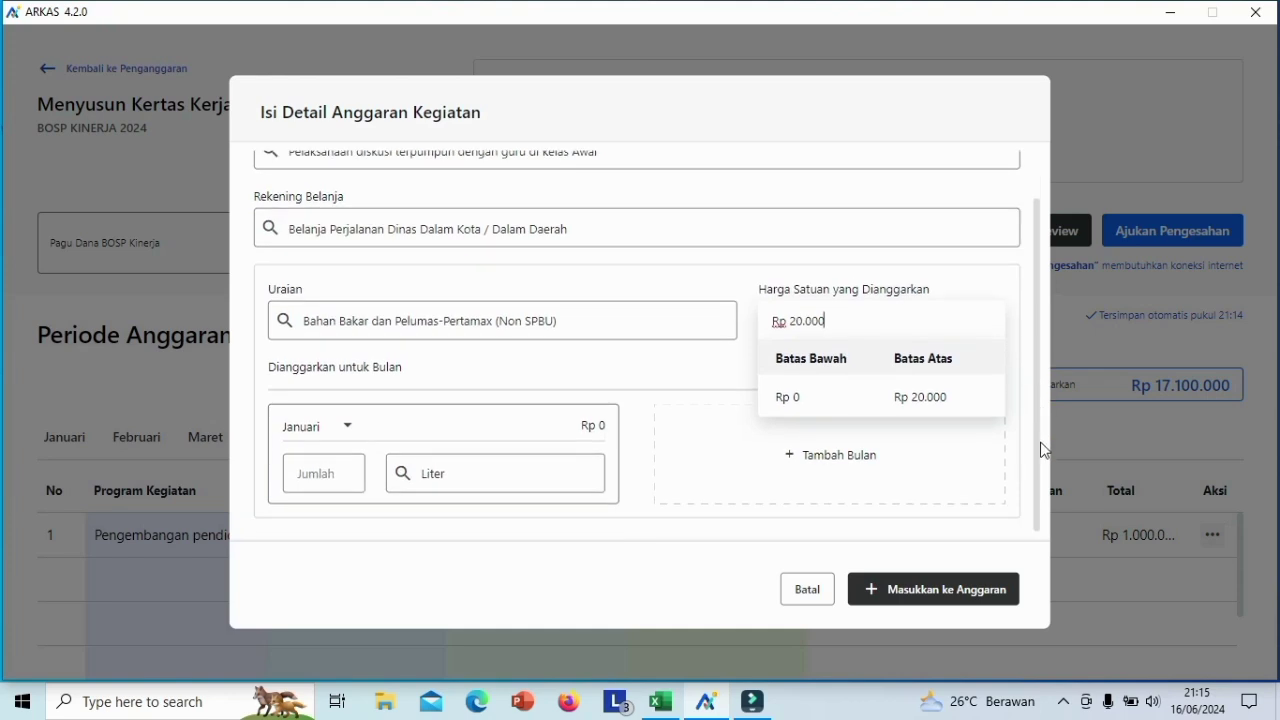
pyautogui.click(345, 430)
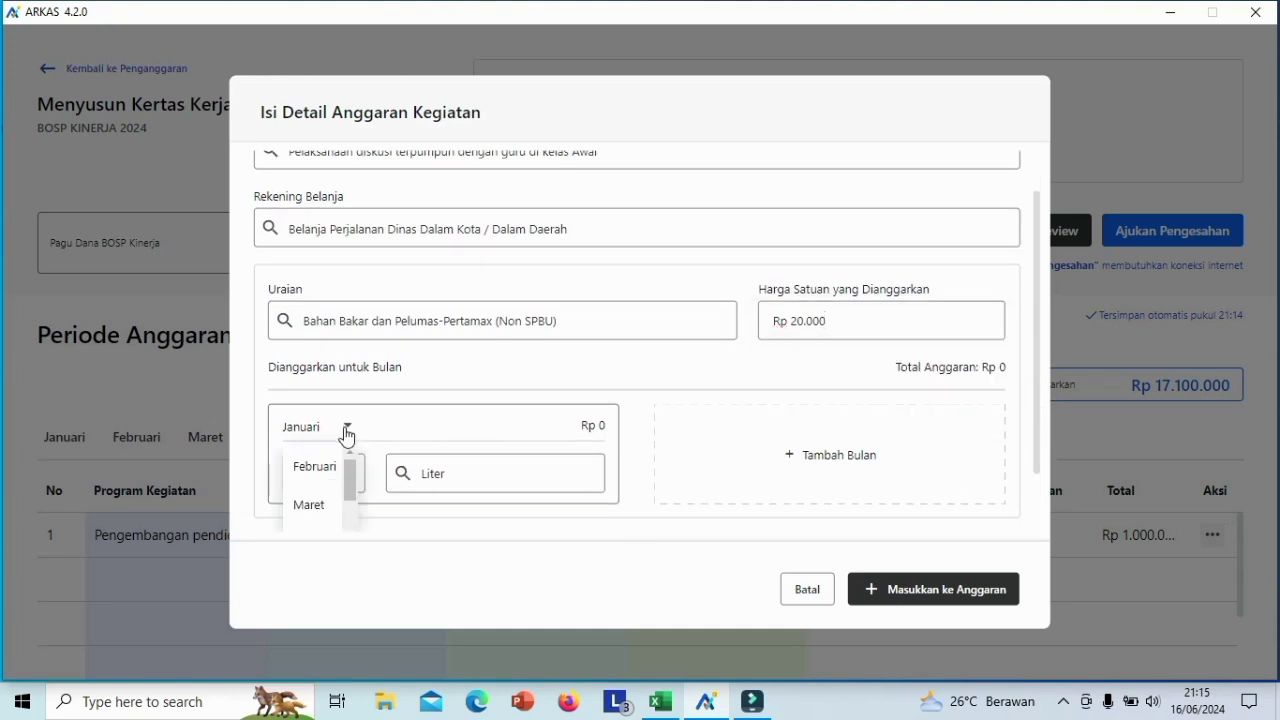
pyautogui.moveTo(349, 485); pyautogui.dragTo(346, 528)
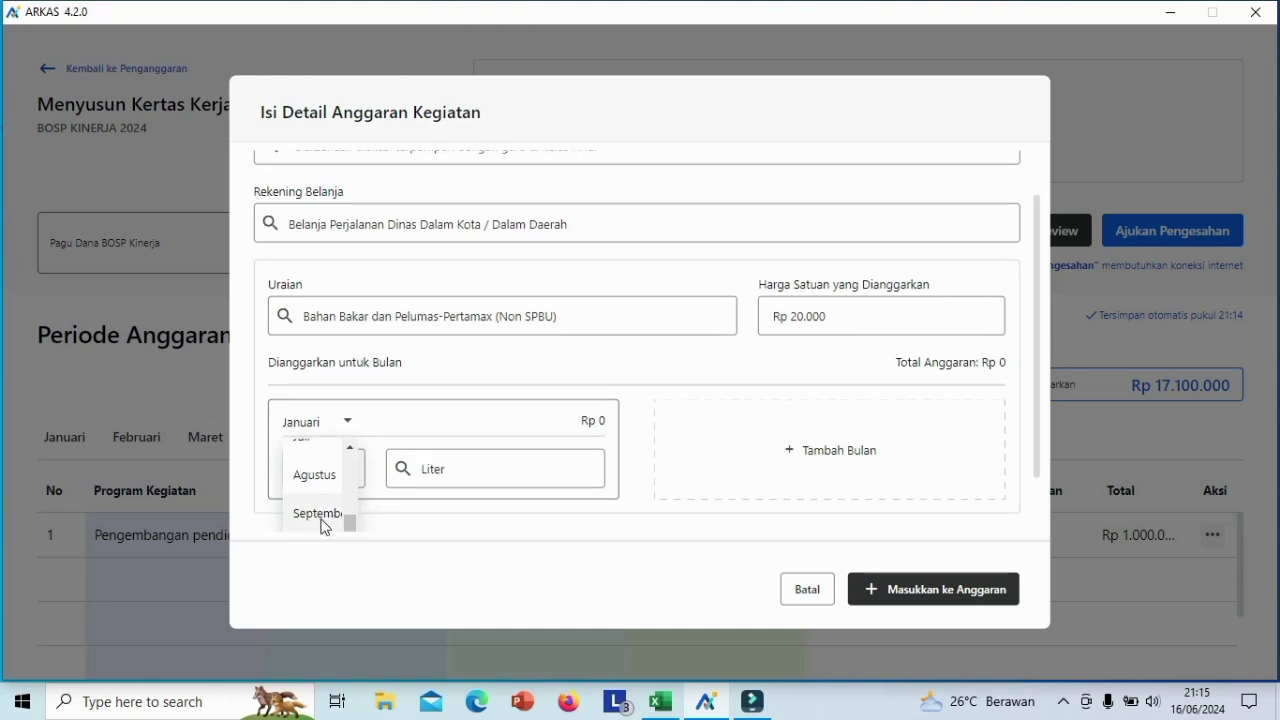
pyautogui.click(322, 518)
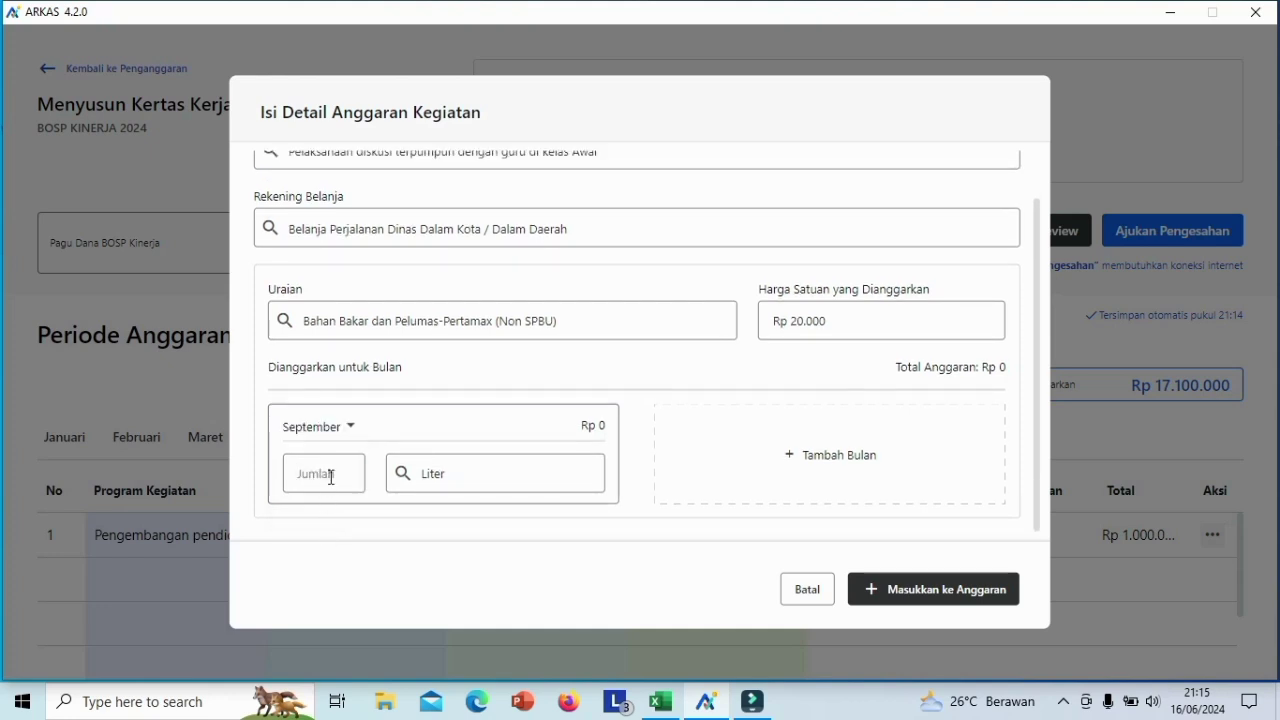
pyautogui.click(331, 477)
pyautogui.write('10')
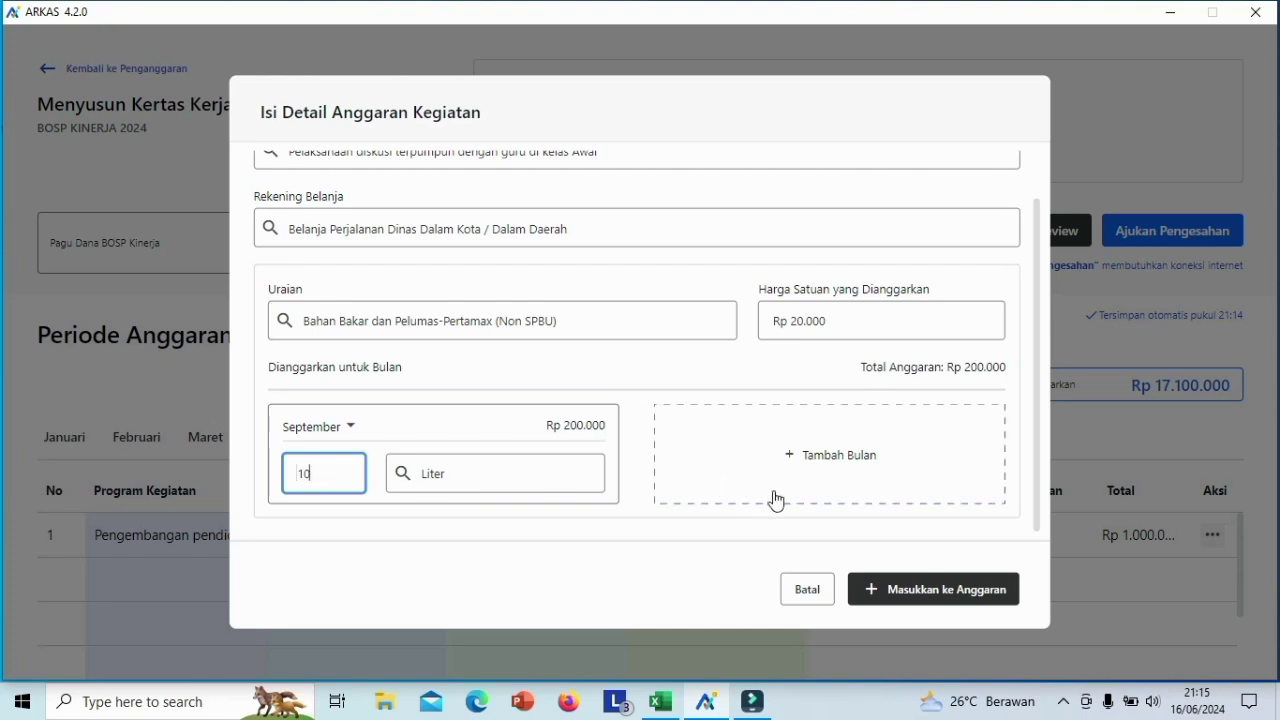
pyautogui.click(908, 590)
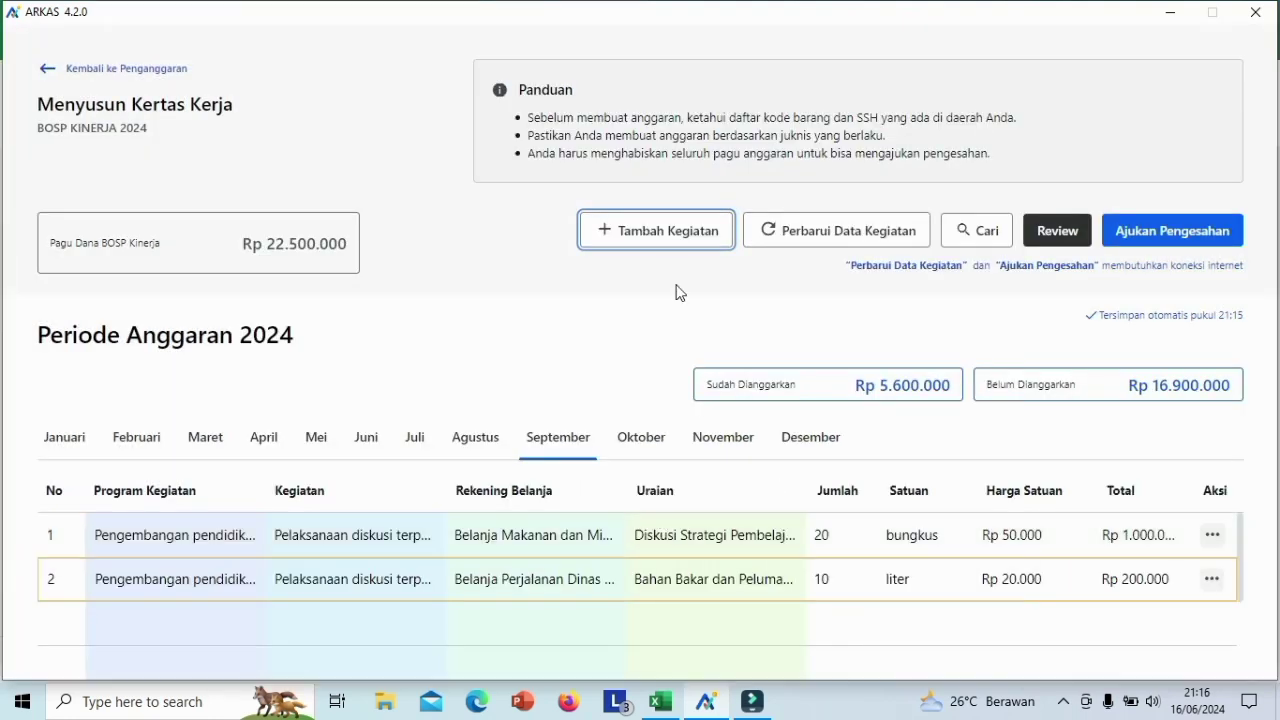
# - Start another budget entry for the activity "Peningkatan kapasitas literasi digital"
pyautogui.click(659, 243)
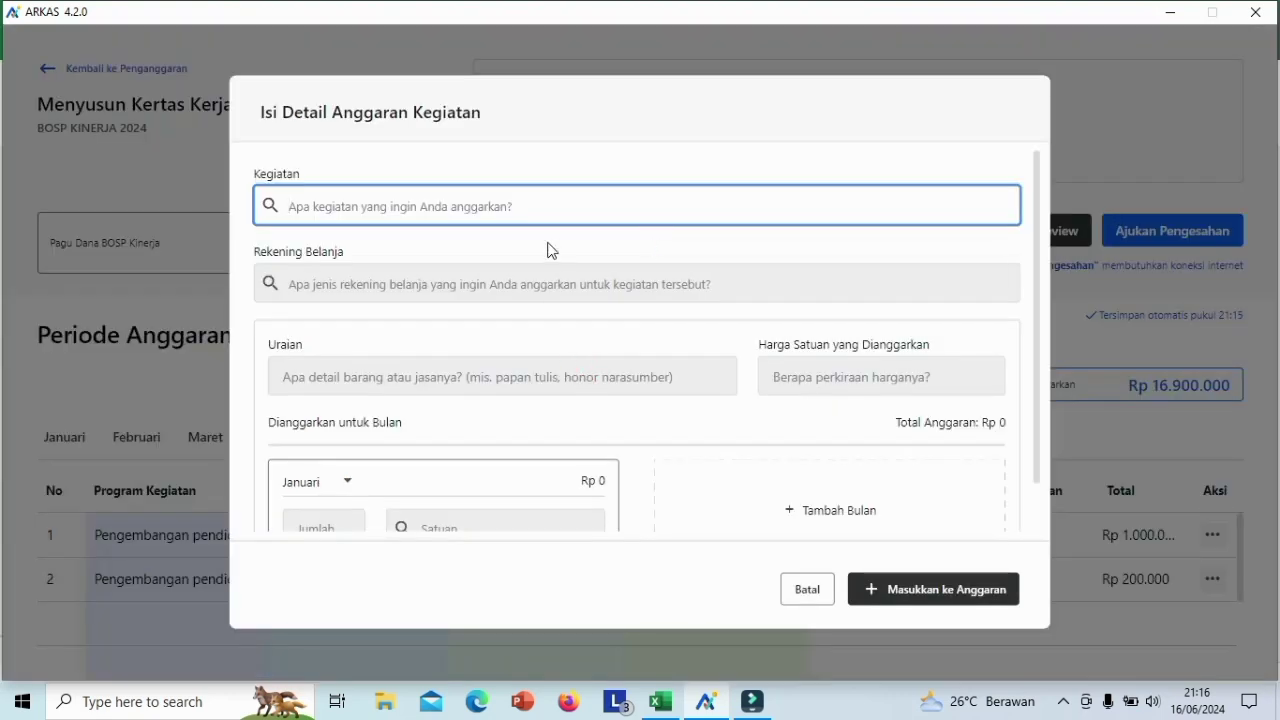
pyautogui.click(510, 223)
pyautogui.write('lite')
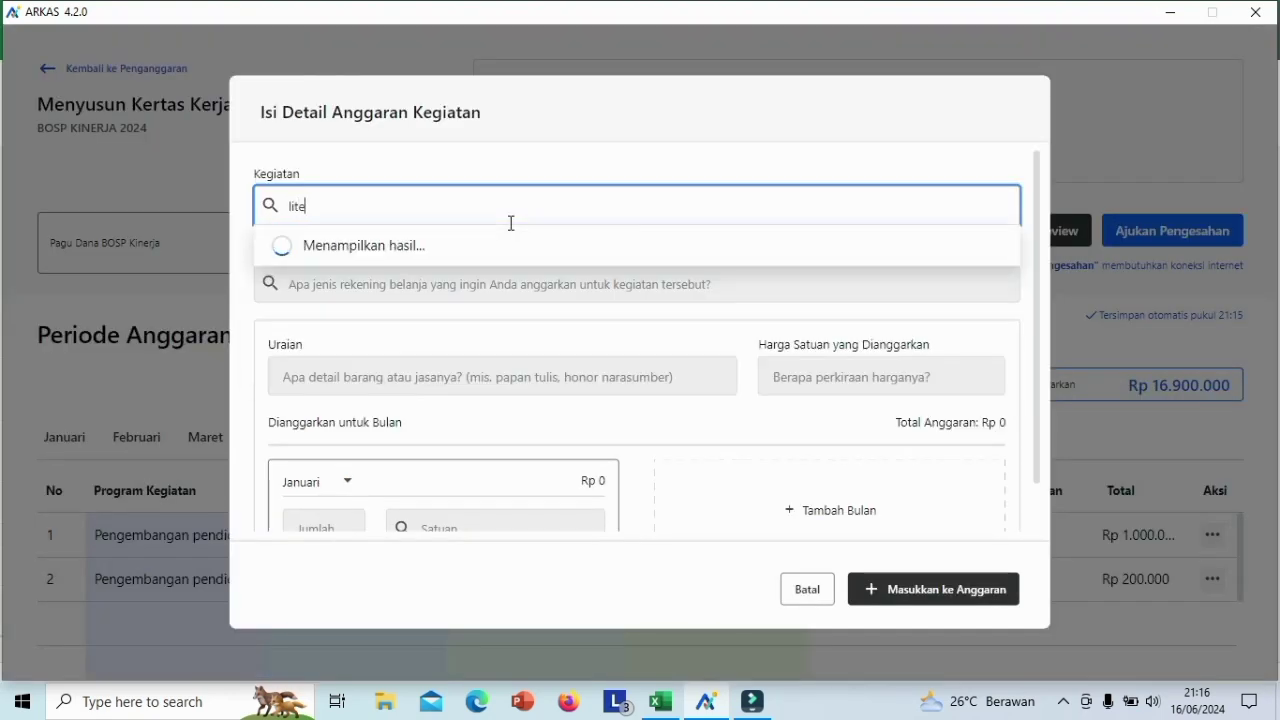
pyautogui.write('ra')
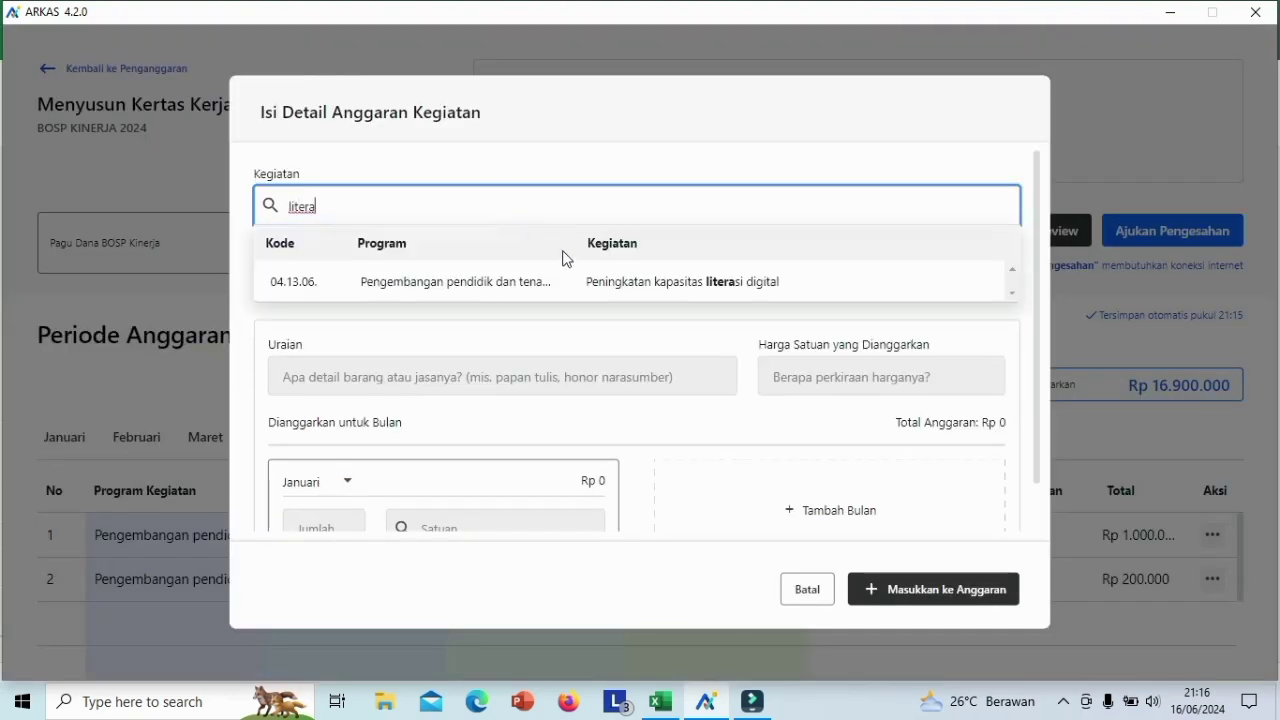
pyautogui.click(652, 285)
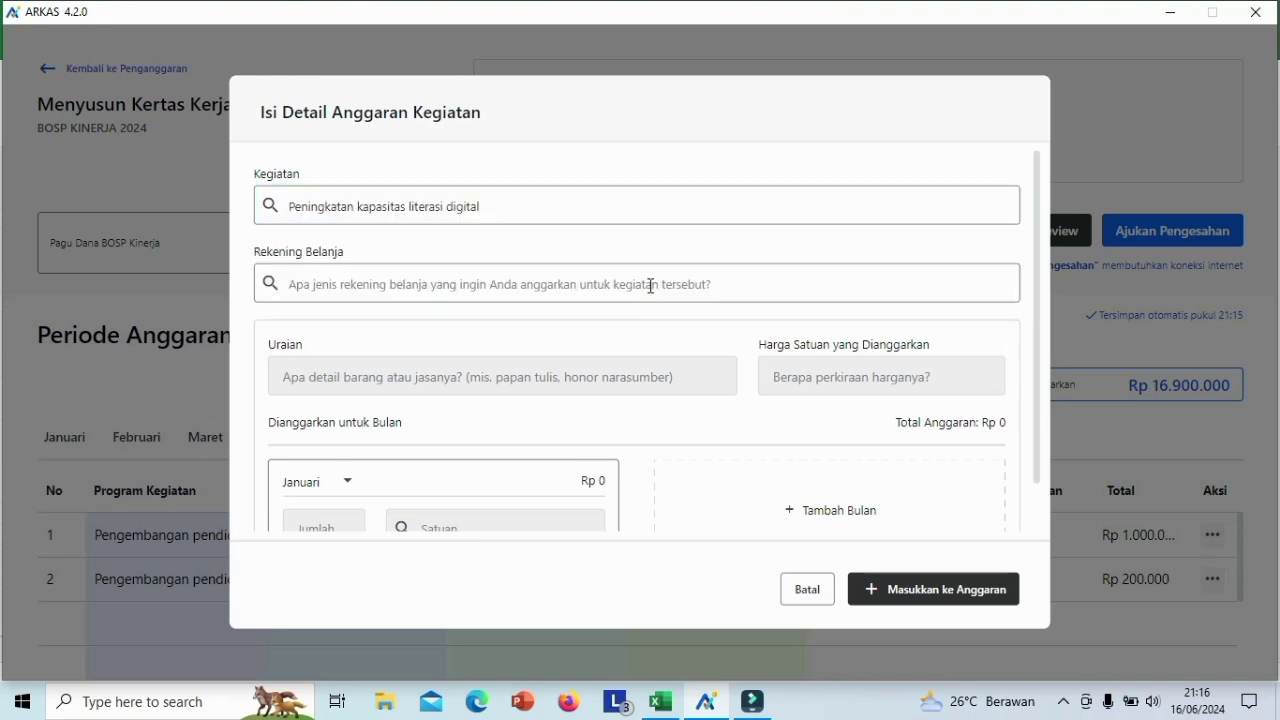
# - Set the entry's spending account to "Belanja Makanan dan Minuman pada Fasilitas Pelayanan Urusan Pendidikan"
pyautogui.click(466, 284)
pyautogui.write('ma')
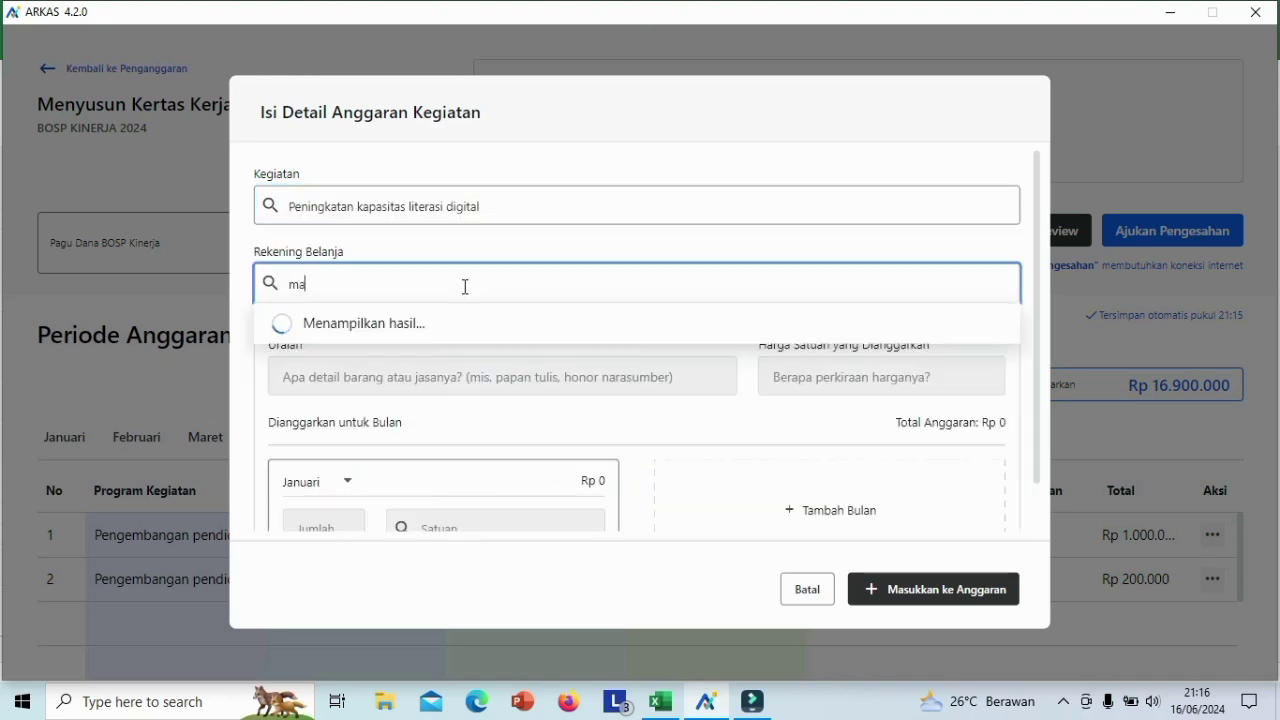
pyautogui.write('ka')
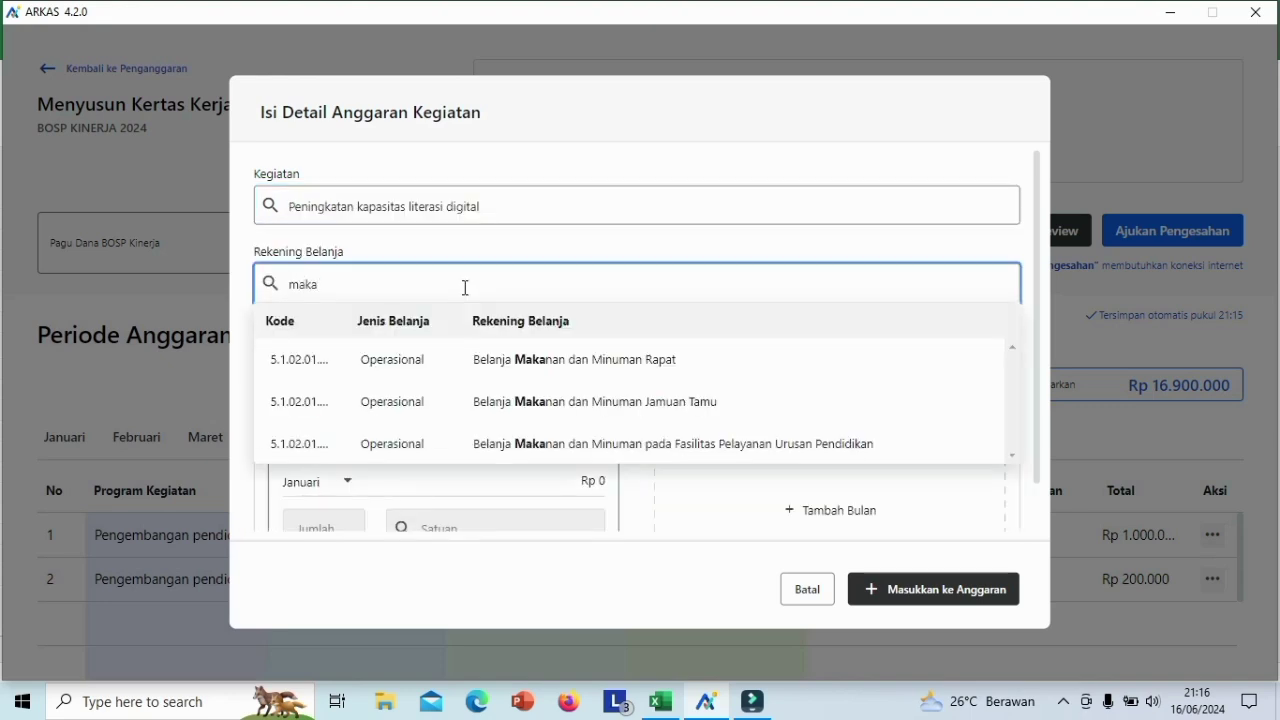
pyautogui.click(648, 446)
# - Describe the item as "Pelatihan Pembuatan Media Pembelajaran Interaktif menggunakan Powerpoint" and set its unit price to Rp 50.000
pyautogui.click(344, 379)
pyautogui.write('Pelatihan Pembuatan Media Pembelajaran Interaktif menggunakan Powerpoint')
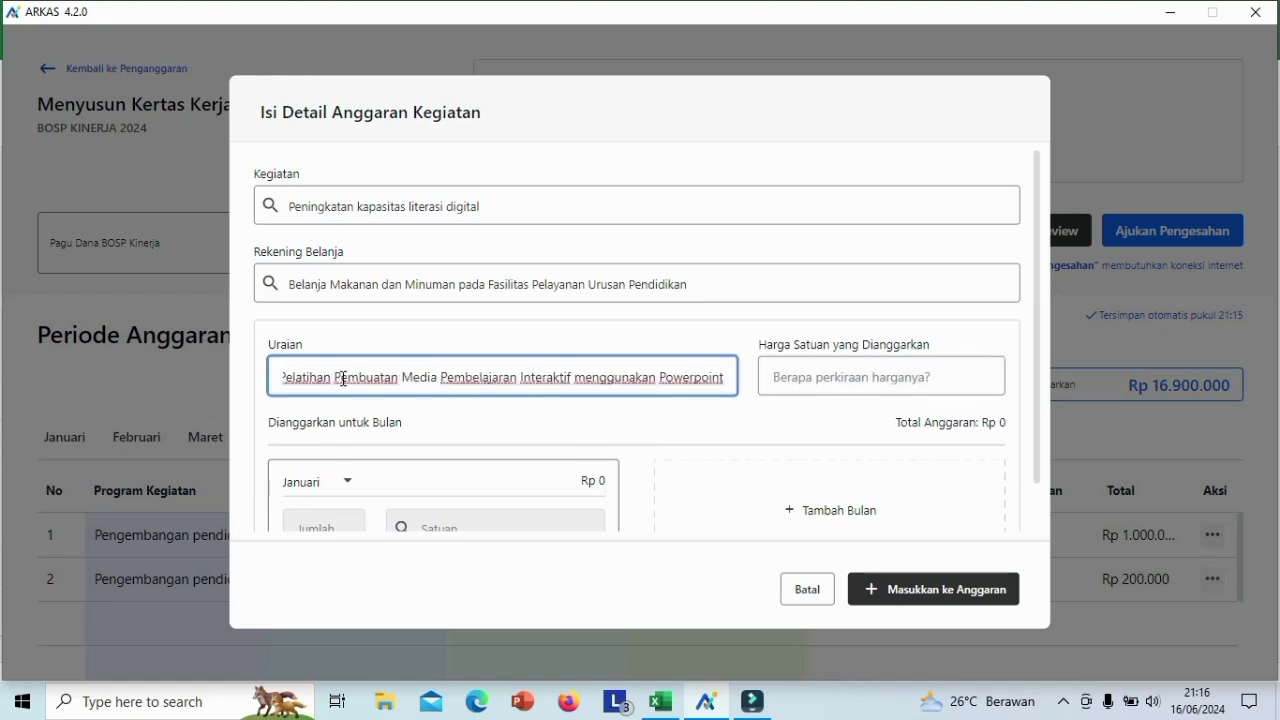
pyautogui.click(793, 376)
pyautogui.write('159')
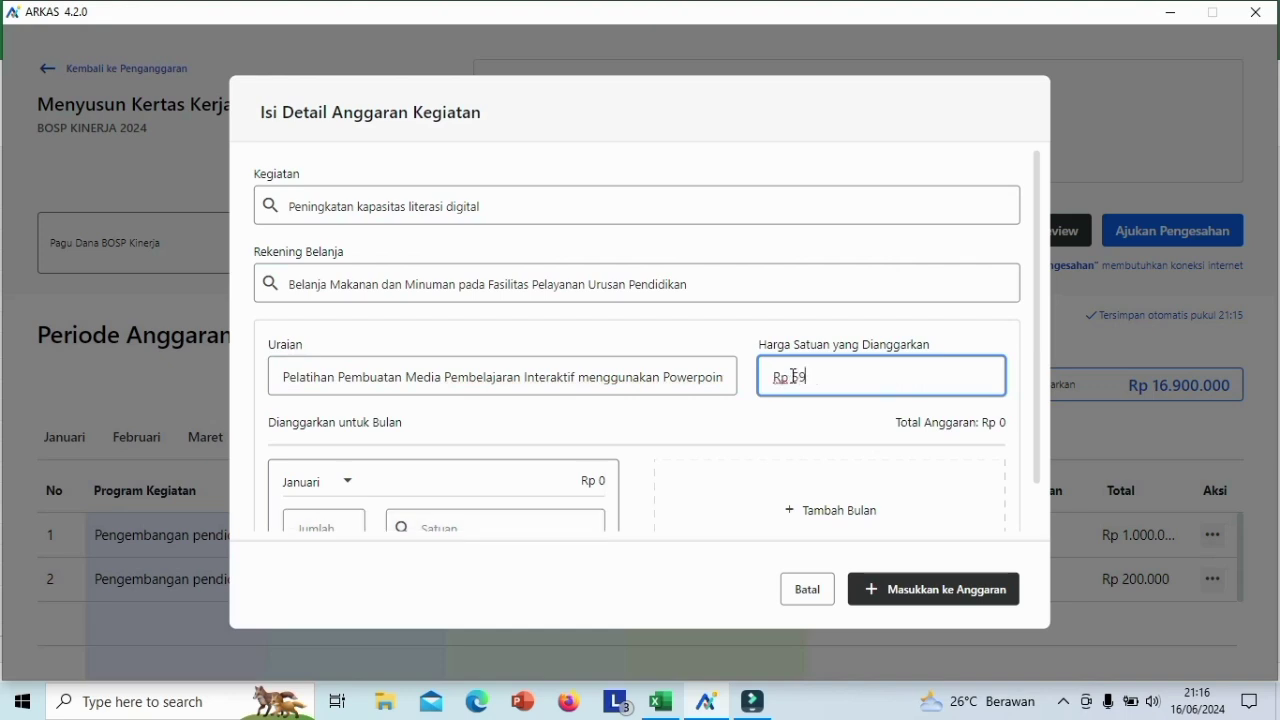
pyautogui.write('00')
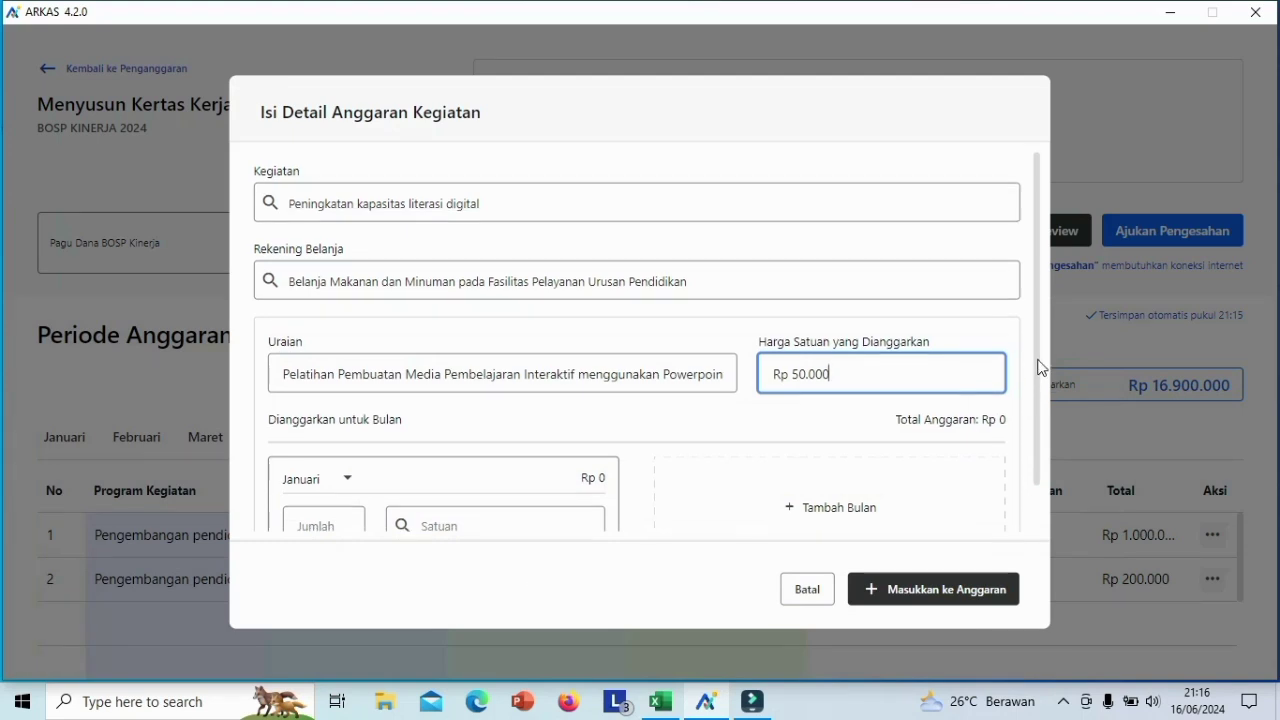
# - Allocate 20 bungkus to September for the PowerPoint training item and add it to the budget
pyautogui.scroll(-1, 1040, 420)
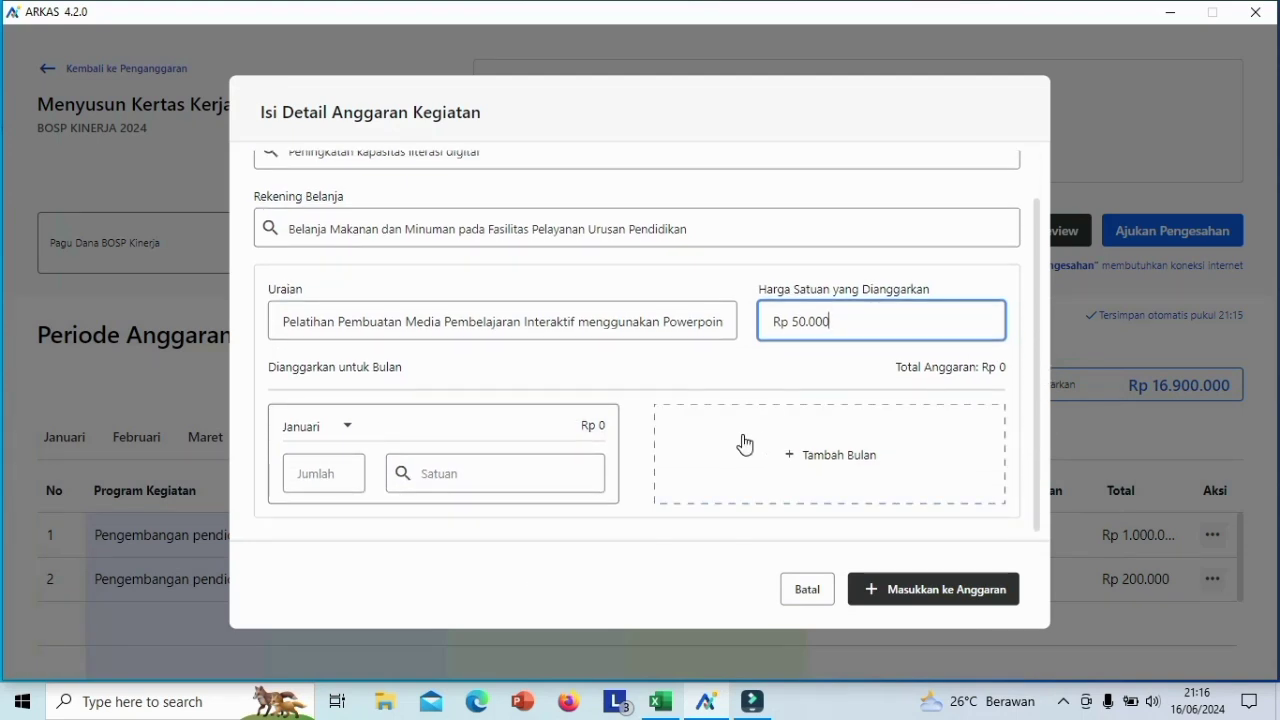
pyautogui.click(350, 427)
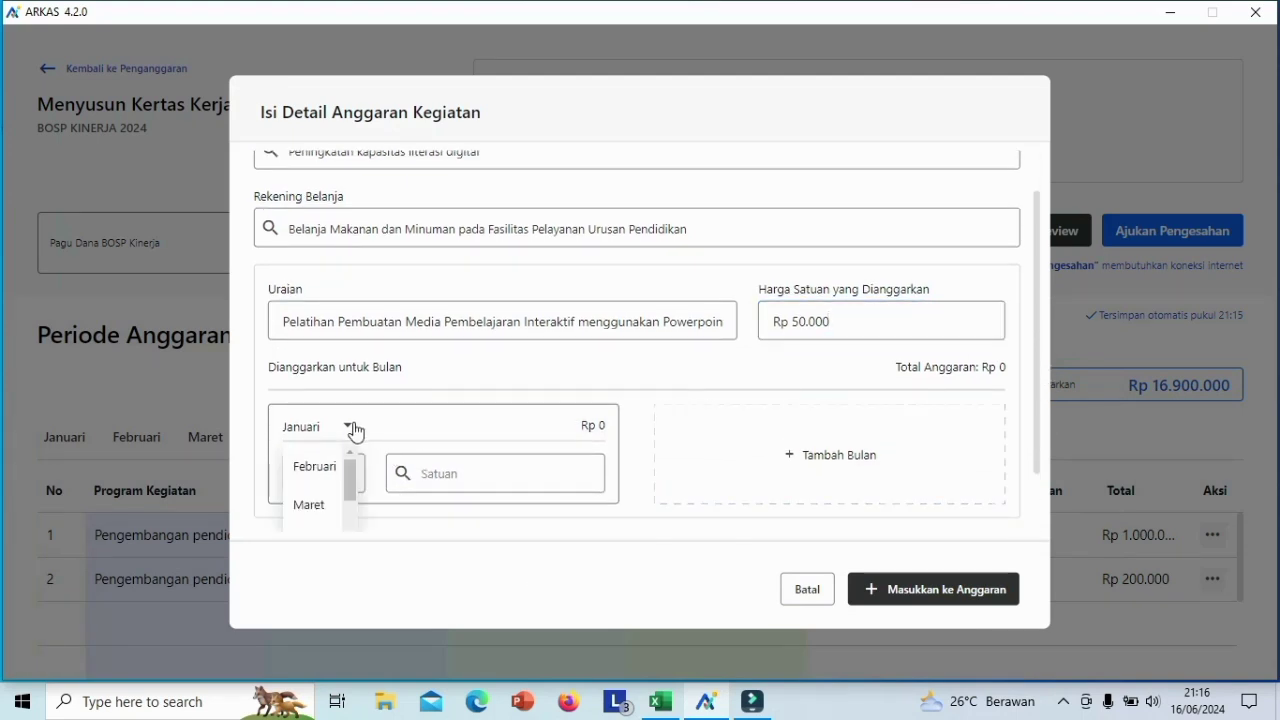
pyautogui.moveTo(346, 486); pyautogui.dragTo(357, 549)
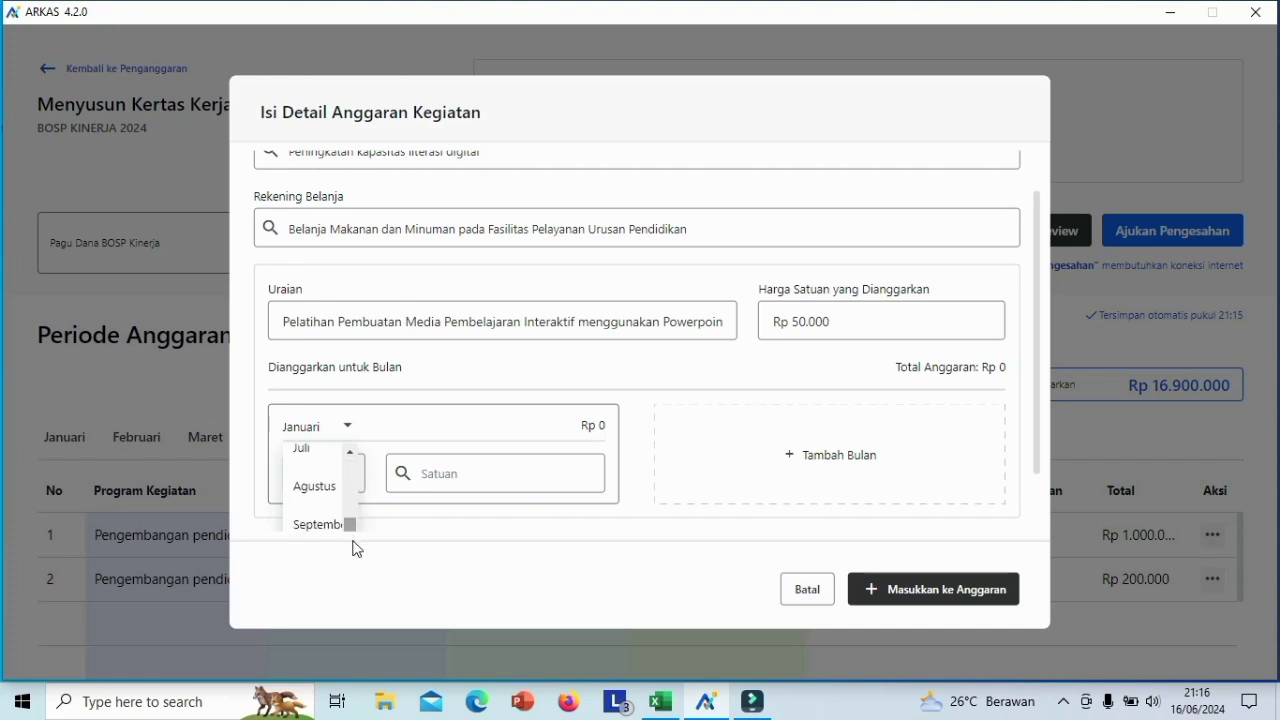
pyautogui.click(325, 522)
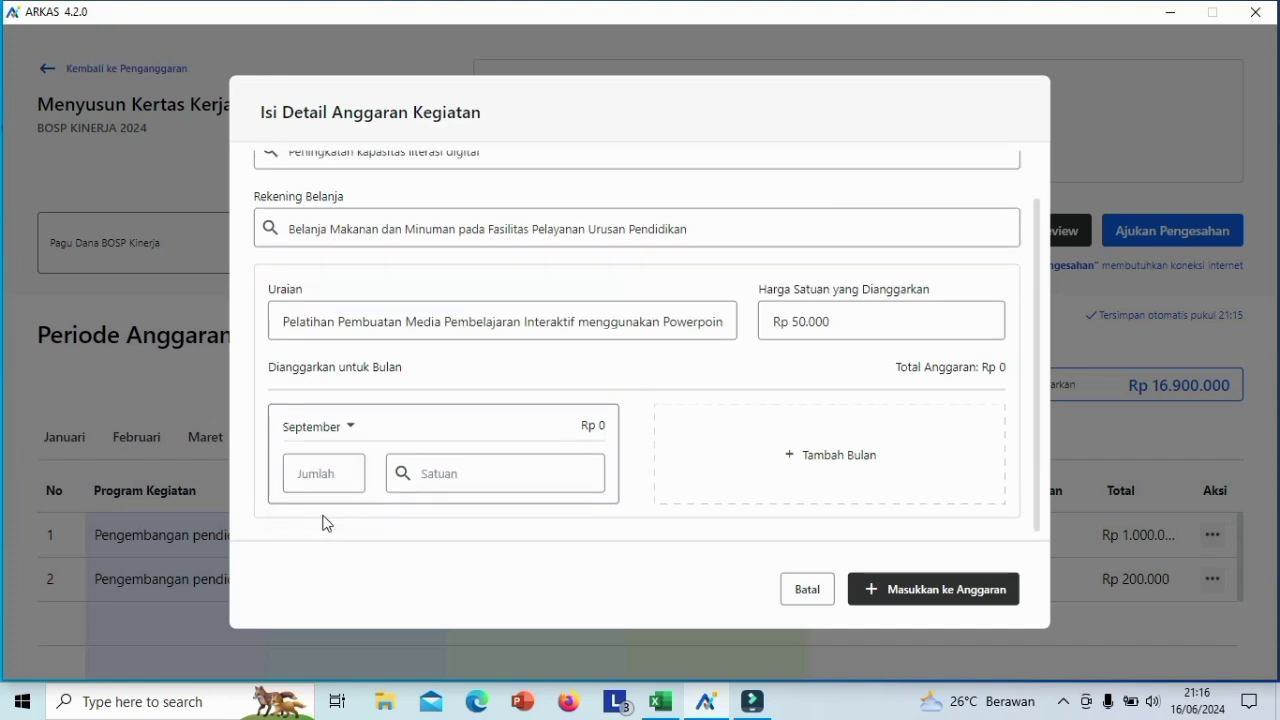
pyautogui.click(326, 474)
pyautogui.write('20')
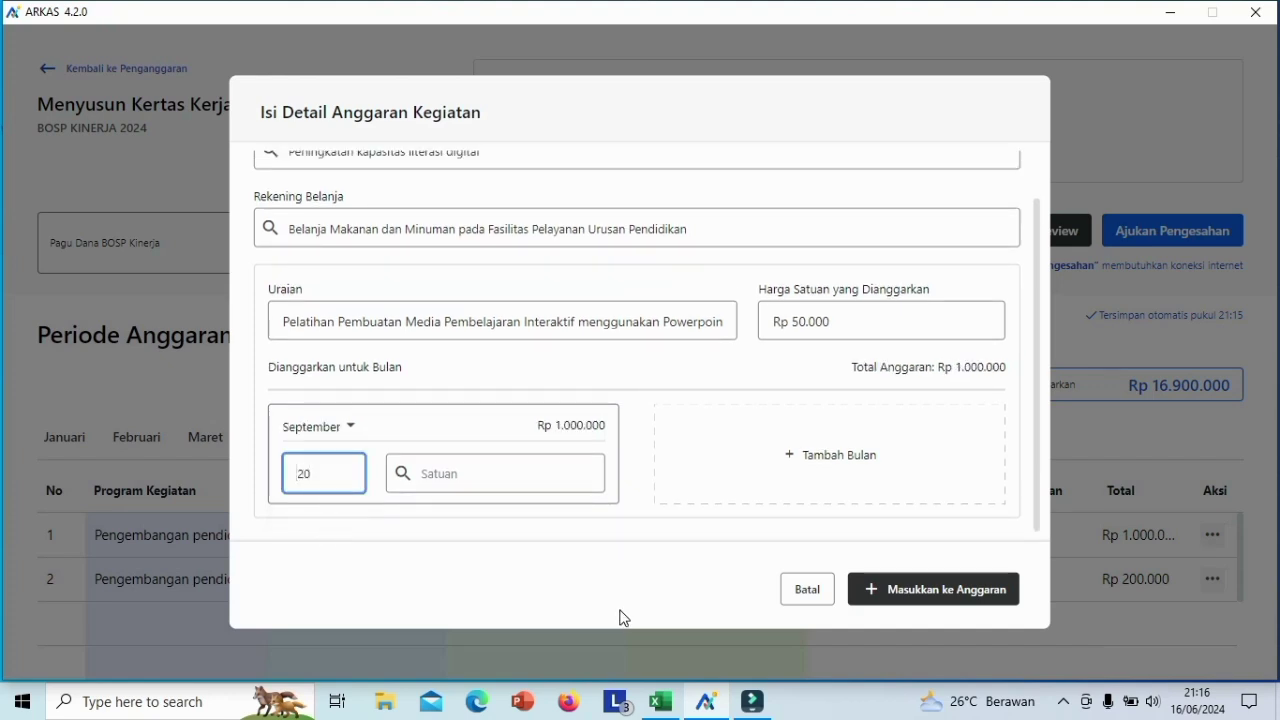
pyautogui.click(487, 478)
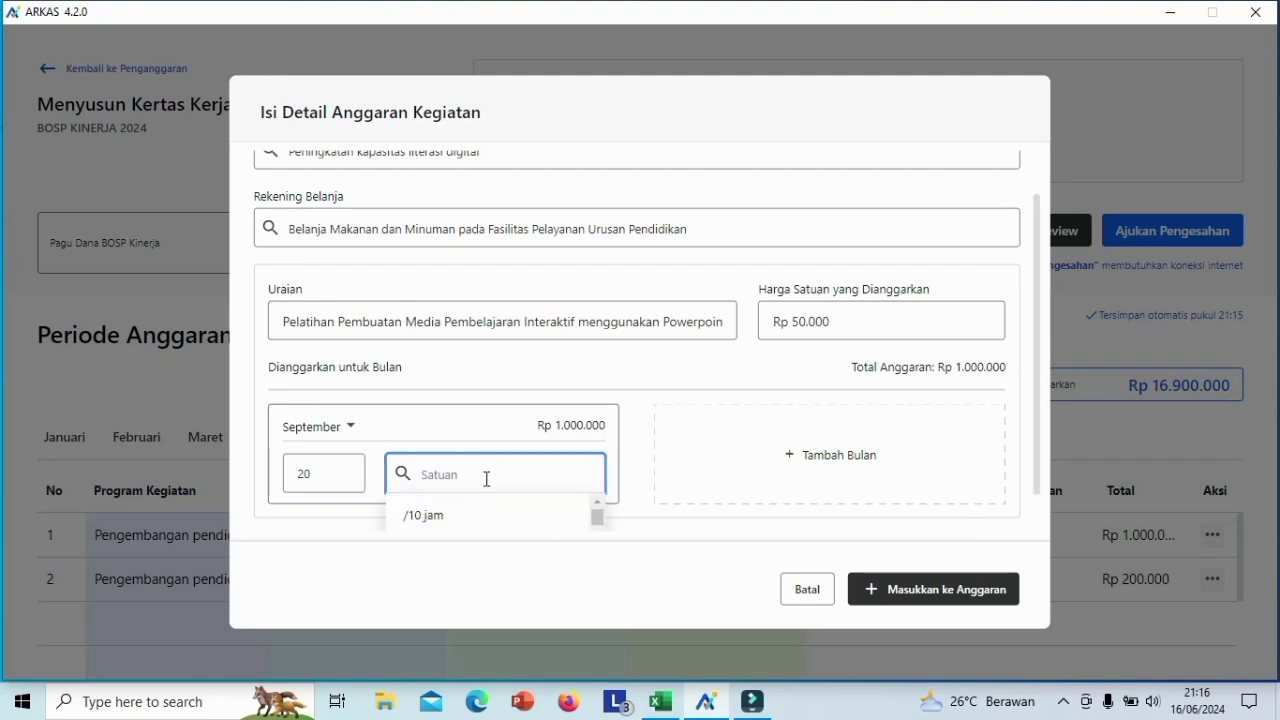
pyautogui.write('bungkus')
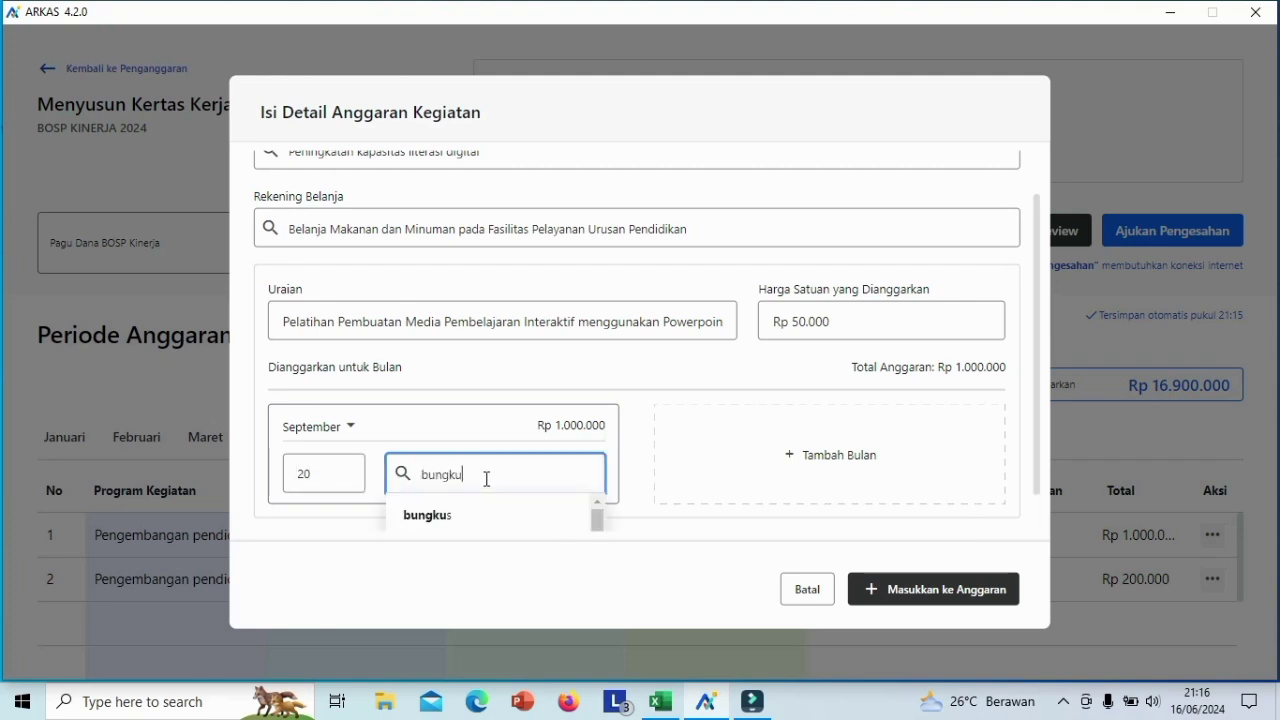
pyautogui.click(440, 518)
pyautogui.click(922, 593)
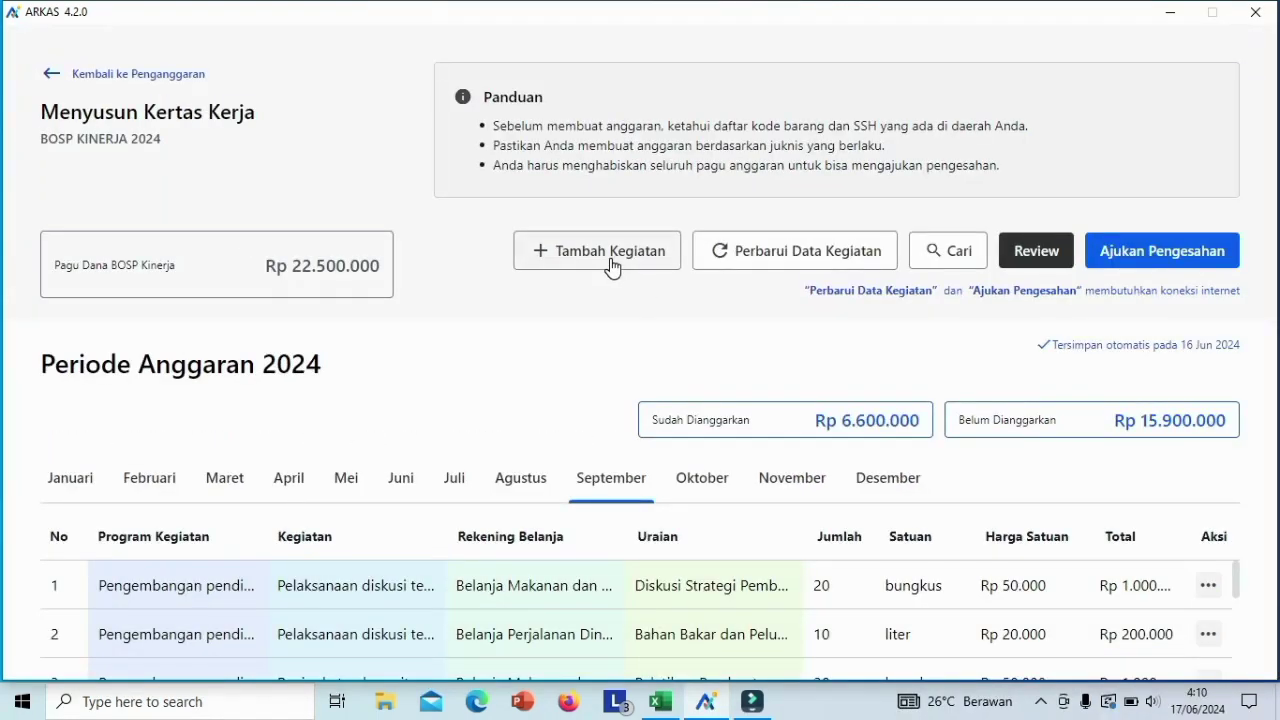
# - Start another entry for the activity "Penyediaan panduan/buku untuk kebutuhan pendidik dan Peserta Didik terkait pembelajaran kurikulum merdeka"
pyautogui.click(612, 266)
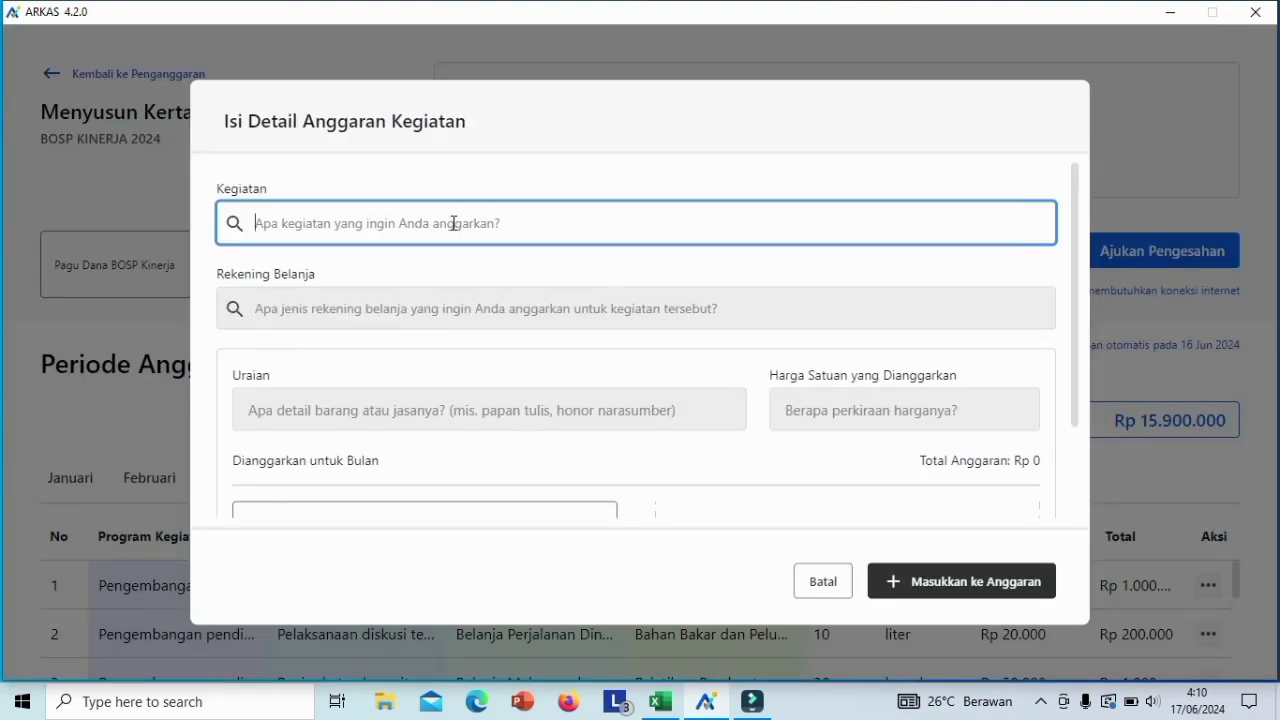
pyautogui.write('bu')
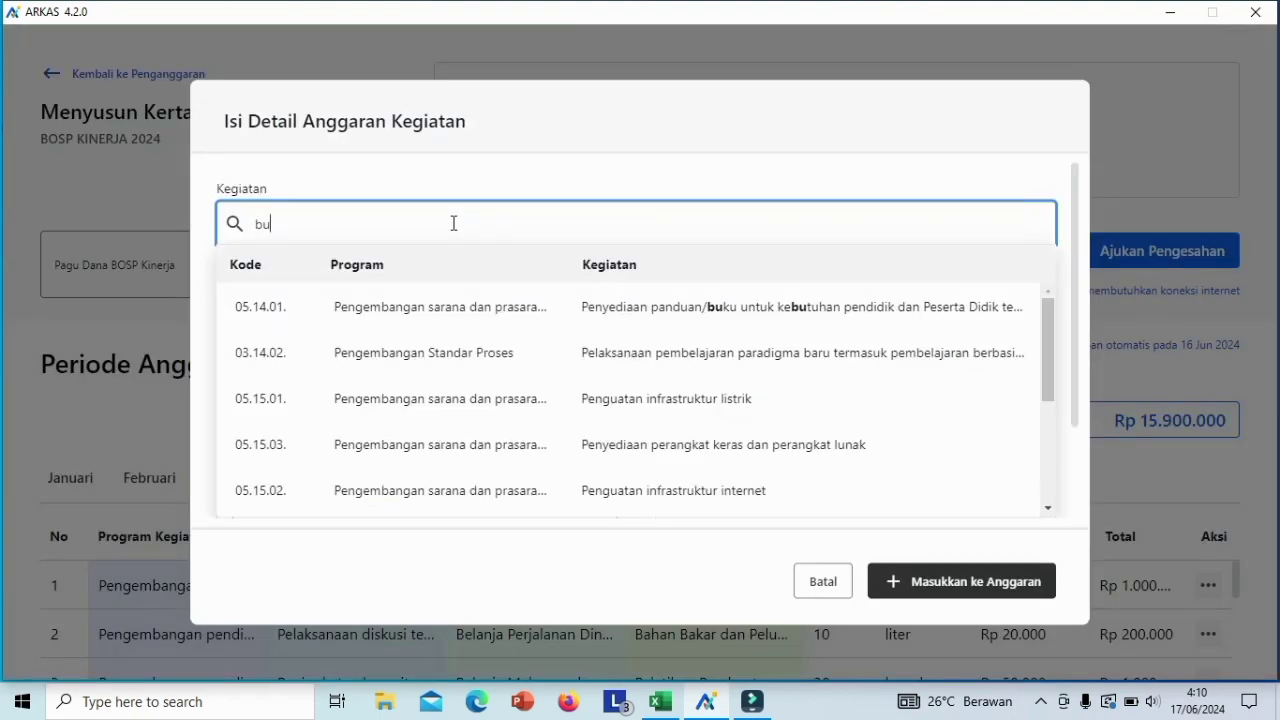
pyautogui.write('ku')
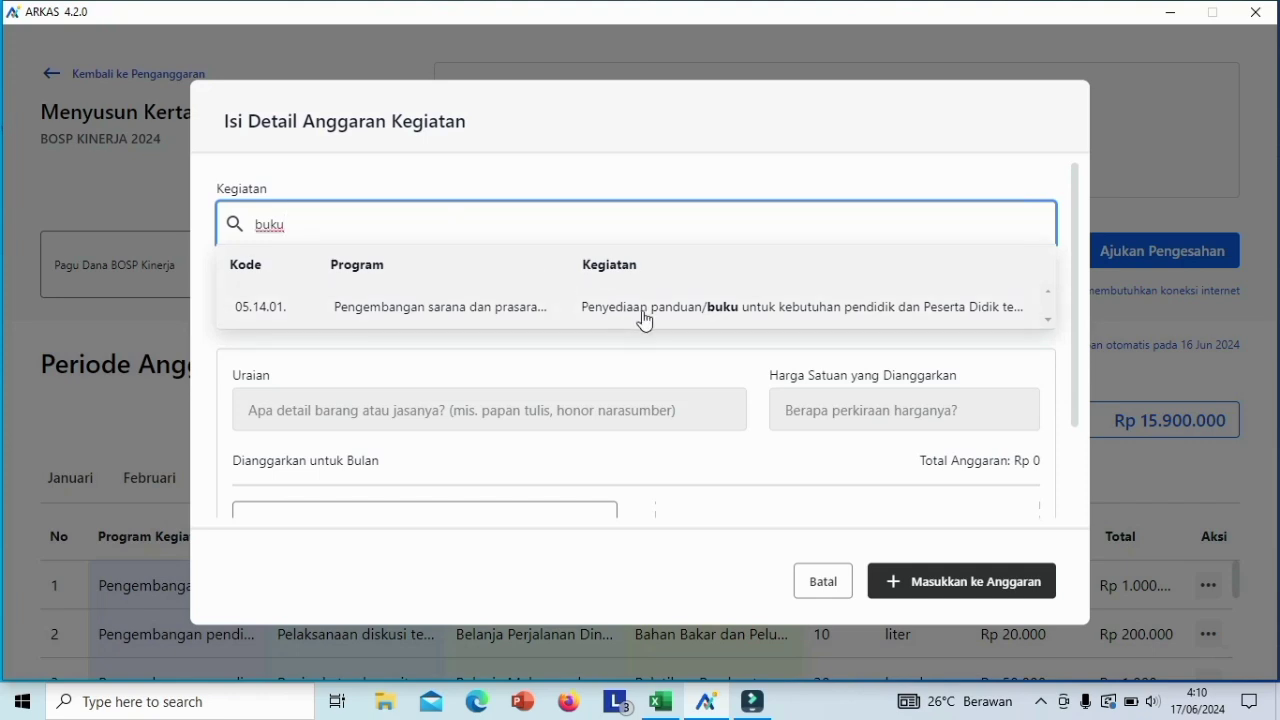
pyautogui.click(644, 307)
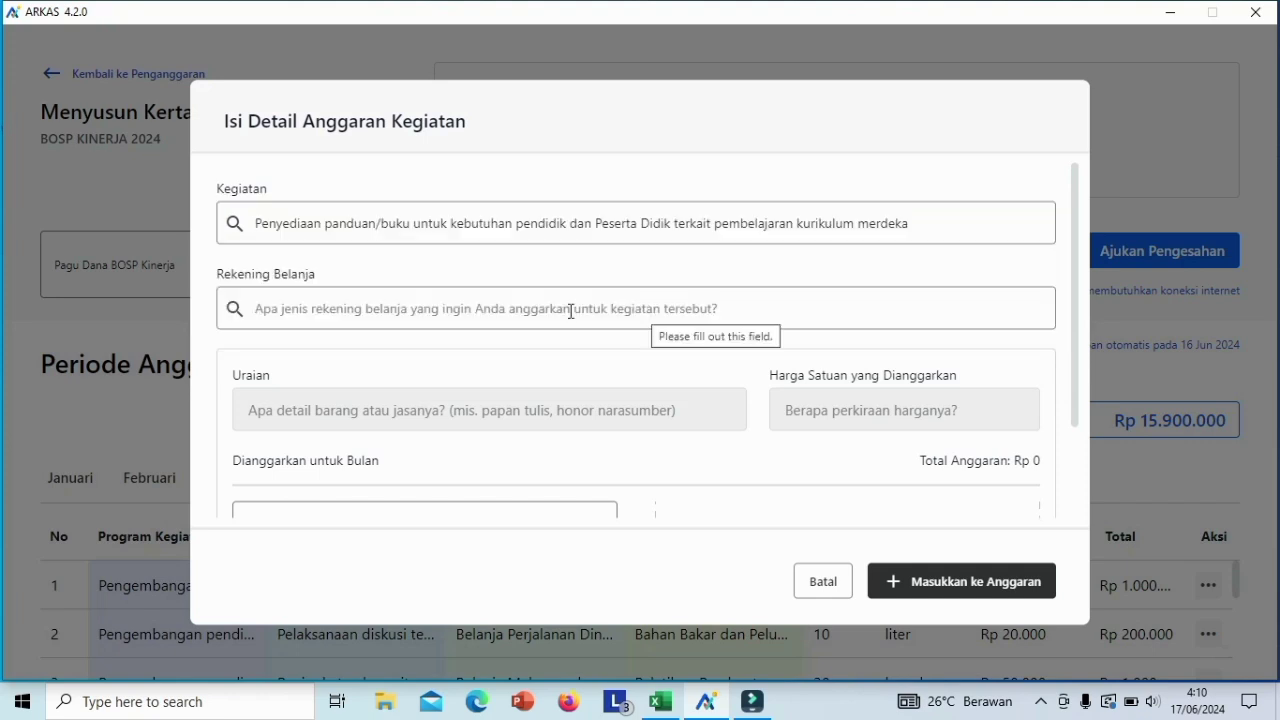
# - Set the book entry's spending account to "Belanja Modal Buku Umum"
pyautogui.click(522, 311)
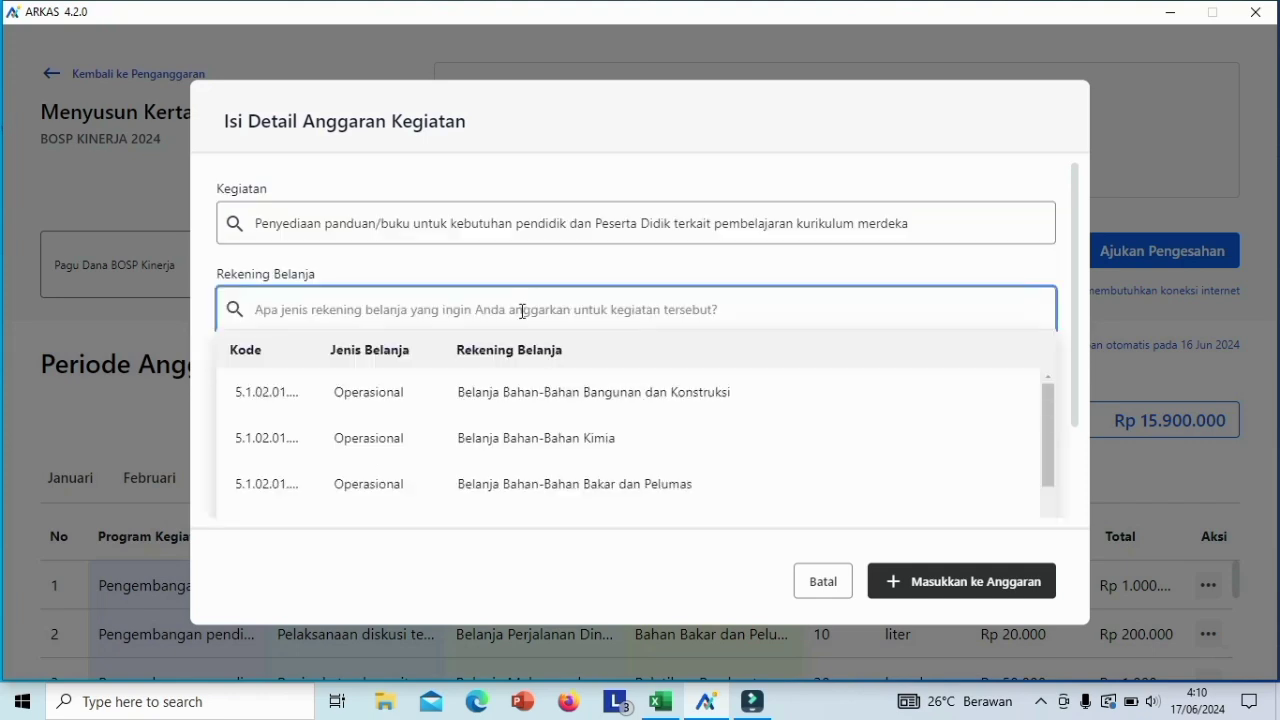
pyautogui.write('buku')
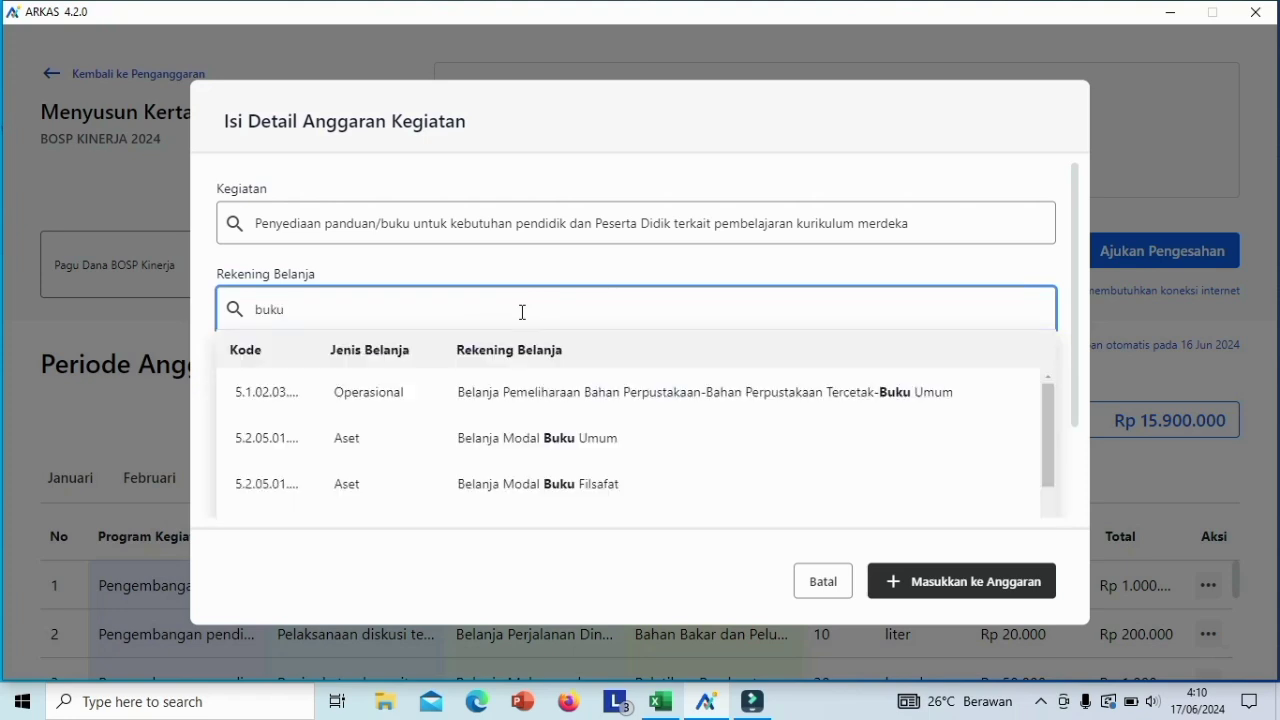
pyautogui.click(509, 441)
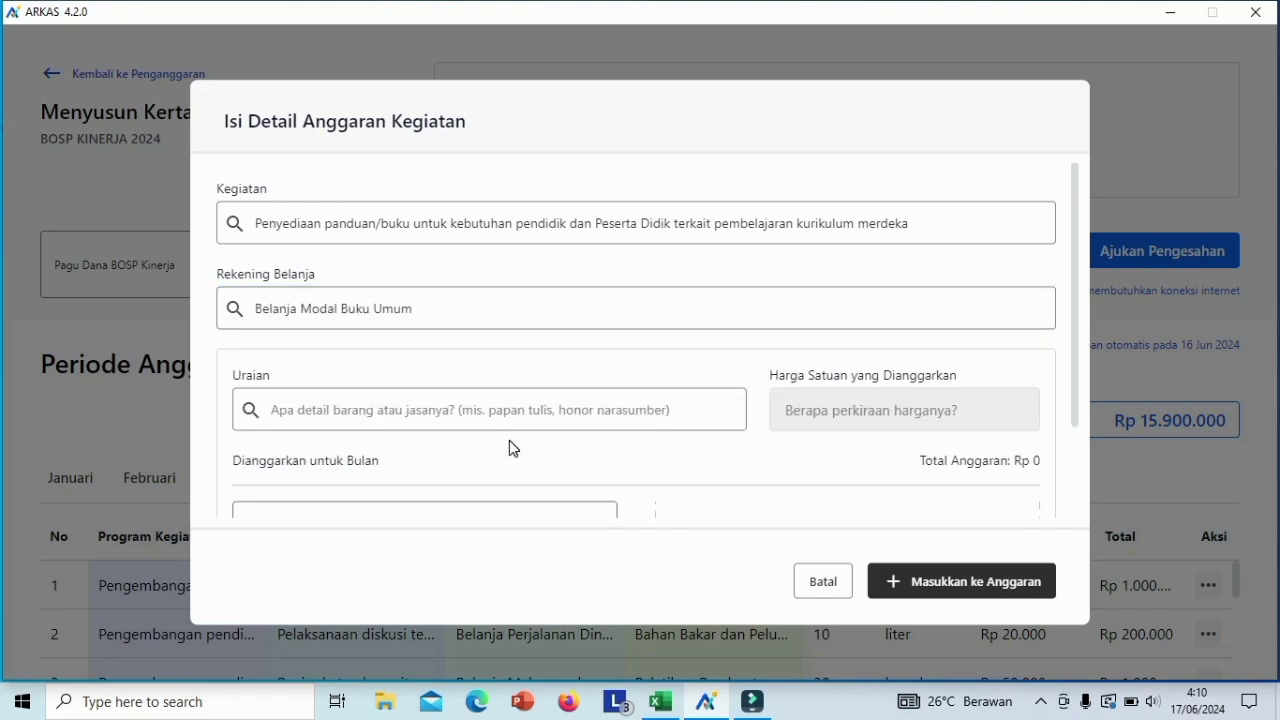
# - Choose "Buku Umum-Belanja Modal Buku Umum Dinas Perpustakaan dan Kearsipan" as the item and set its unit price to Rp 6.952.000
pyautogui.click(420, 416)
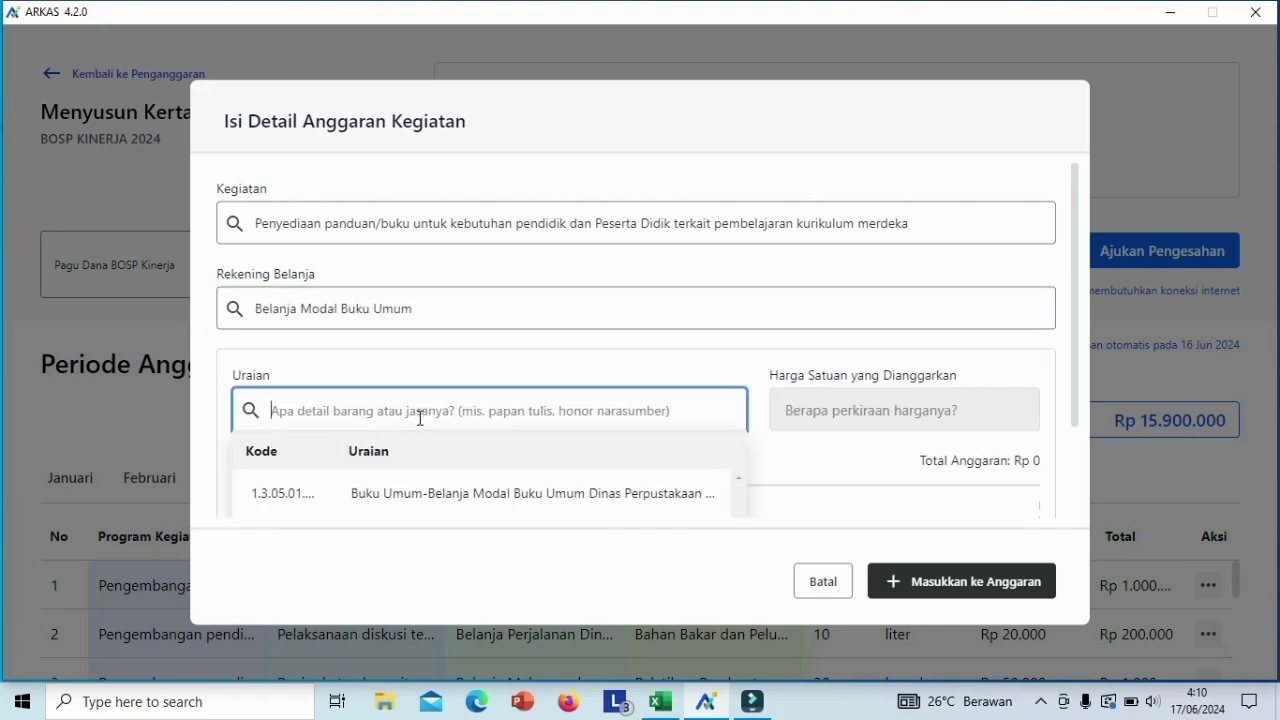
pyautogui.click(406, 497)
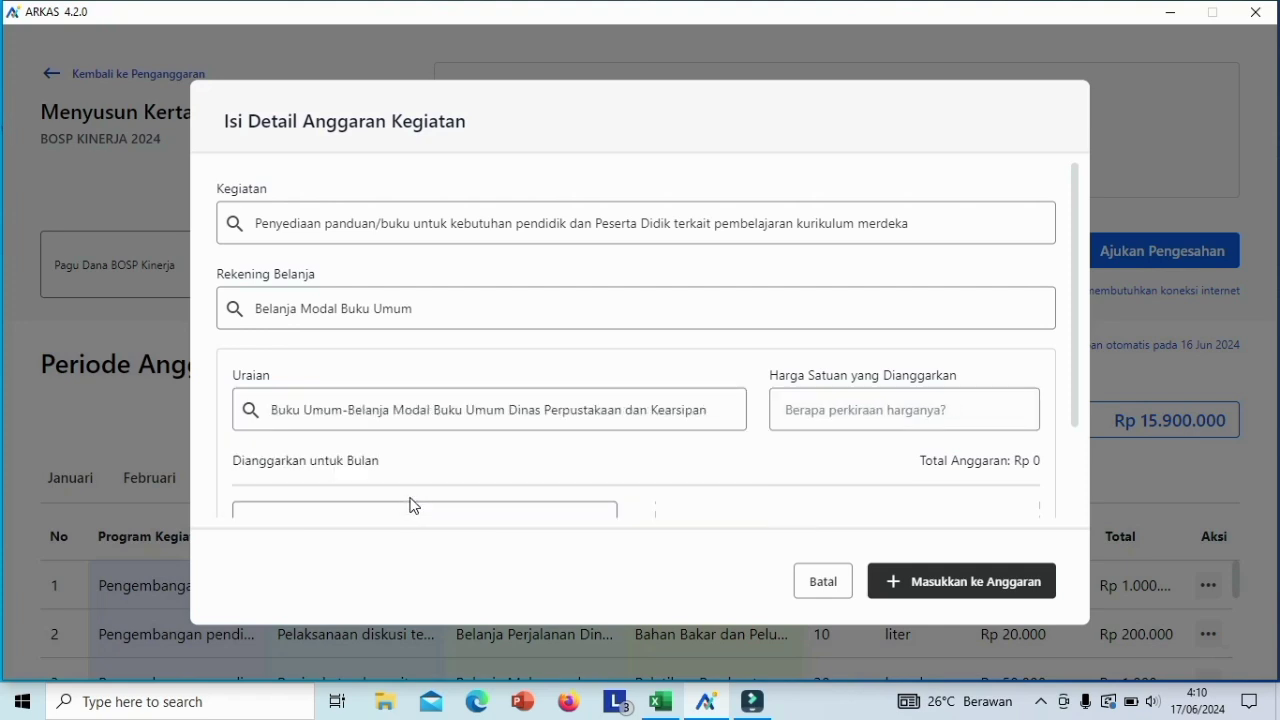
pyautogui.click(838, 414)
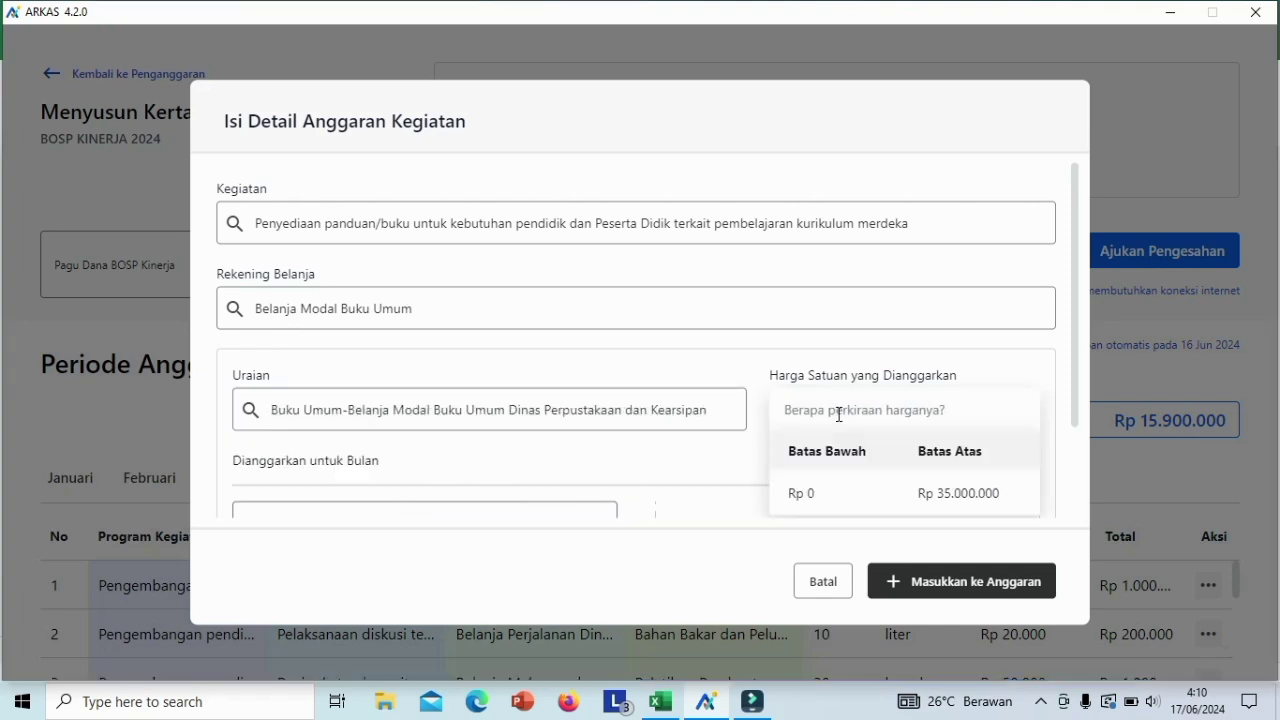
pyautogui.write('Rp 6.952.000')
# - Allocate 1 Paket to Juli for the general book item and add it to the budget
pyautogui.moveTo(1076, 330); pyautogui.dragTo(1066, 434)
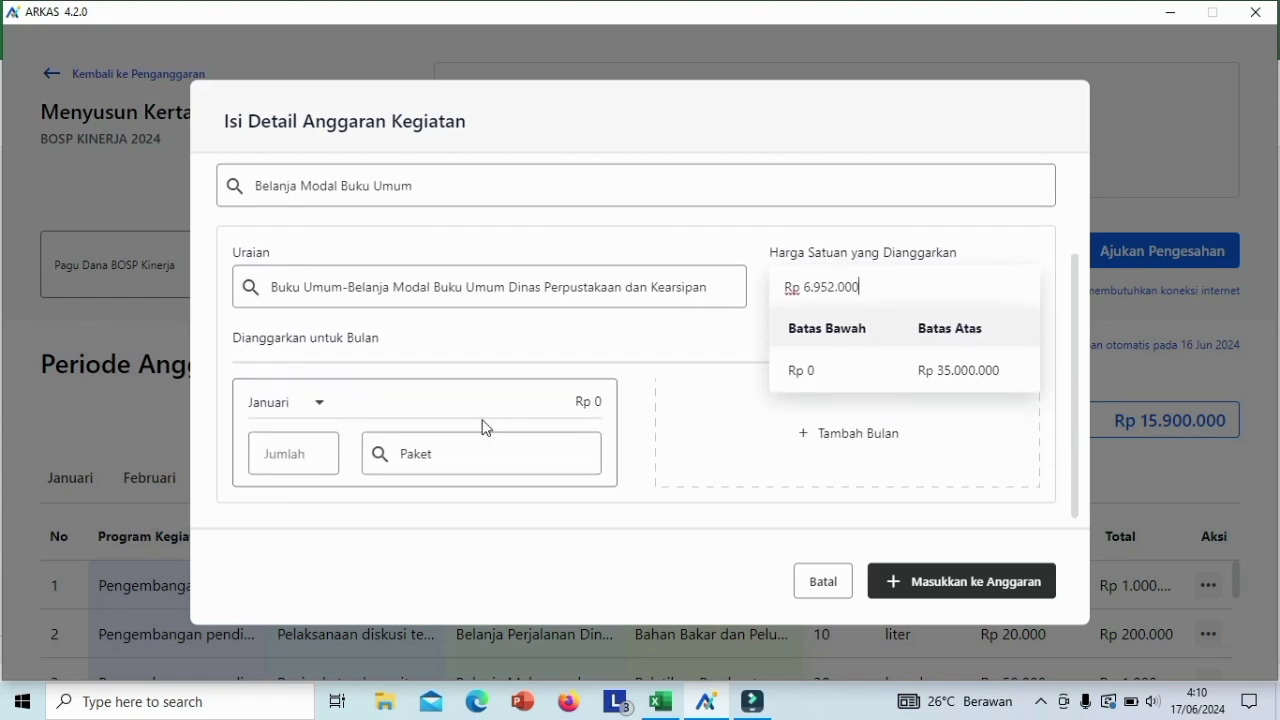
pyautogui.click(320, 404)
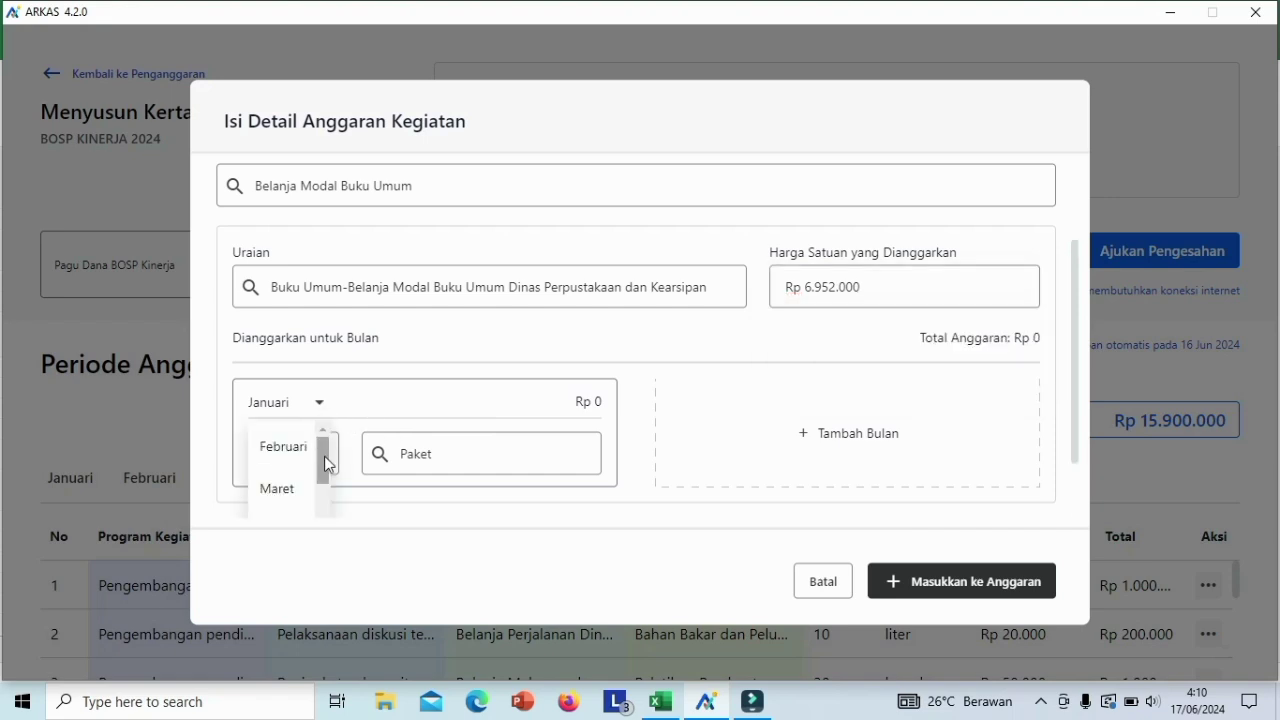
pyautogui.moveTo(324, 456); pyautogui.dragTo(323, 508)
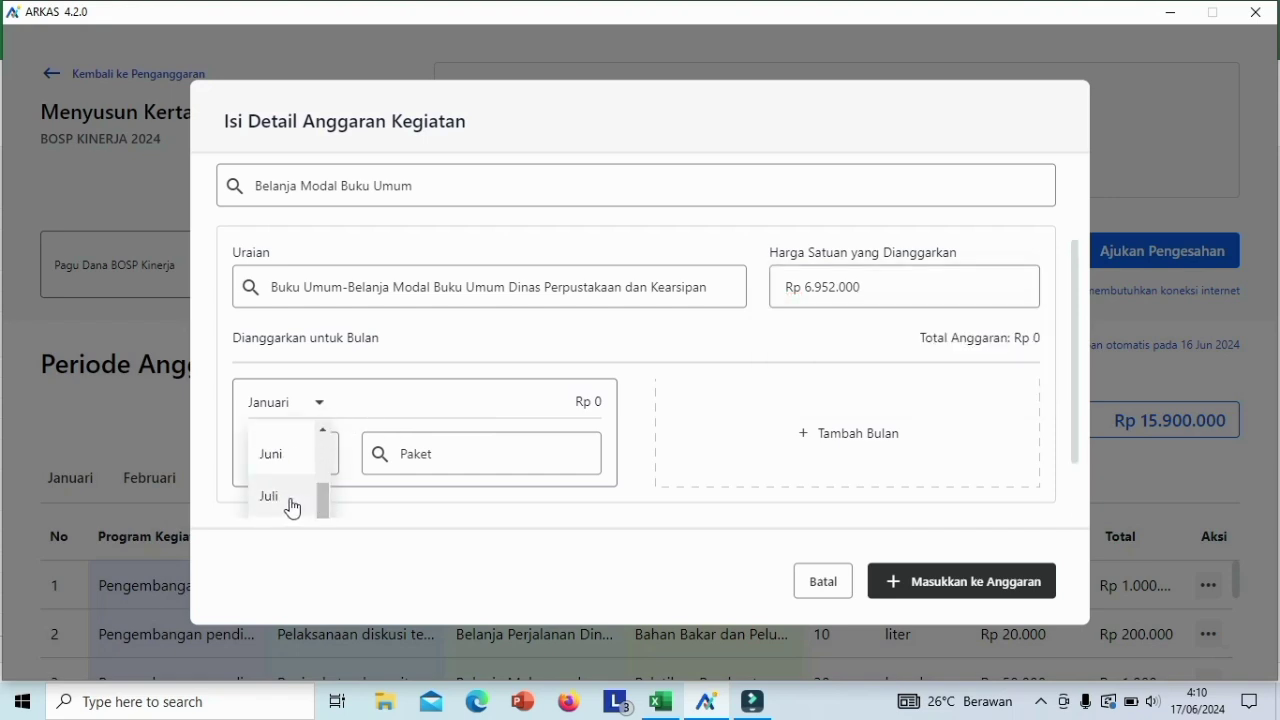
pyautogui.click(278, 503)
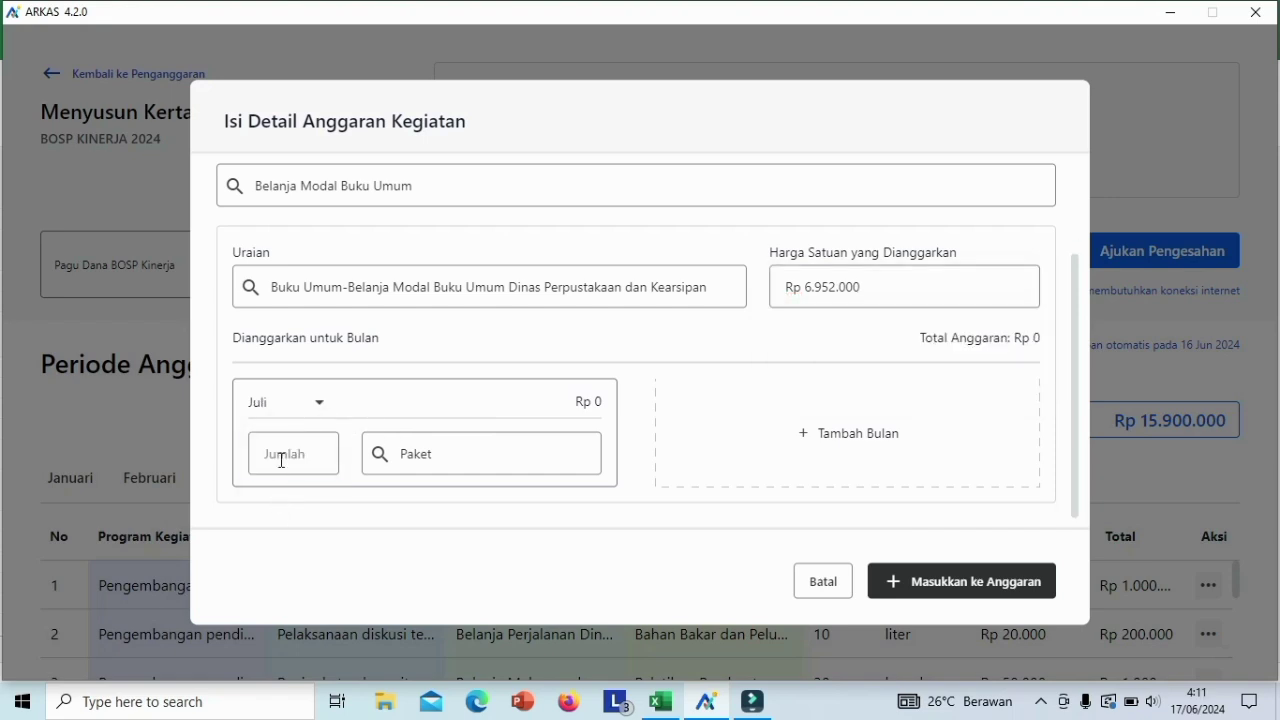
pyautogui.click(281, 460)
pyautogui.write('1')
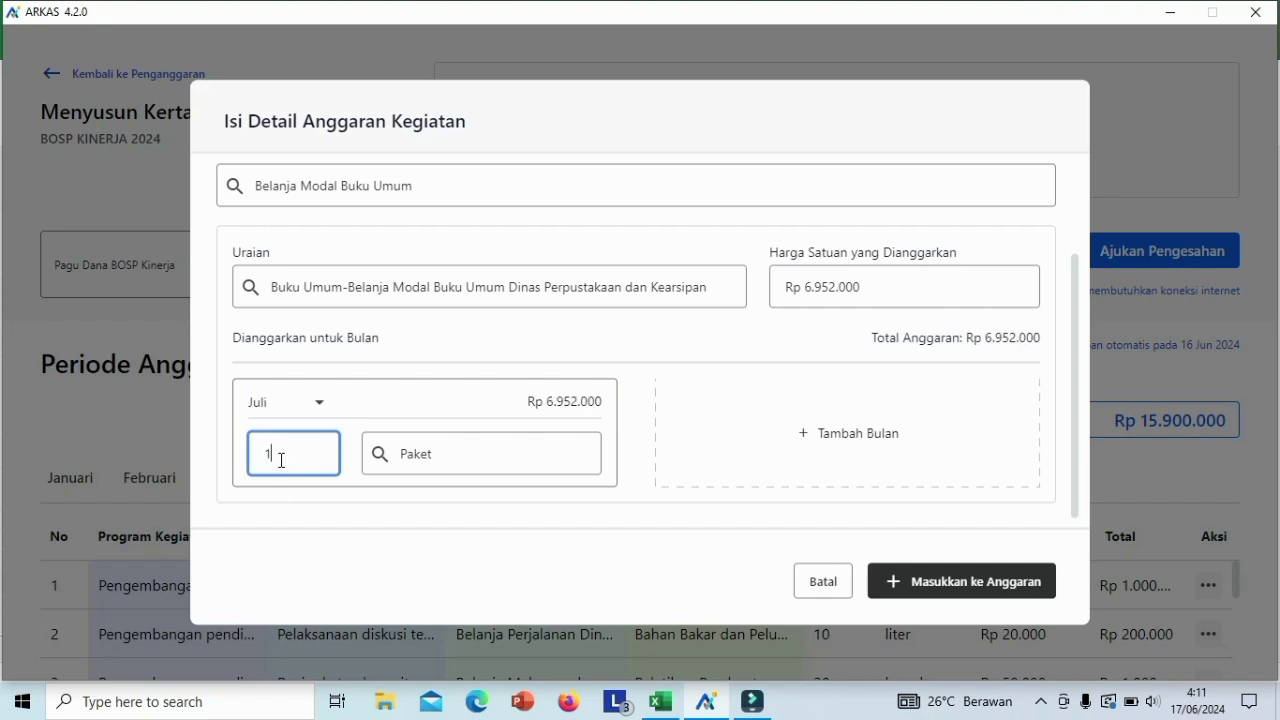
pyautogui.click(953, 590)
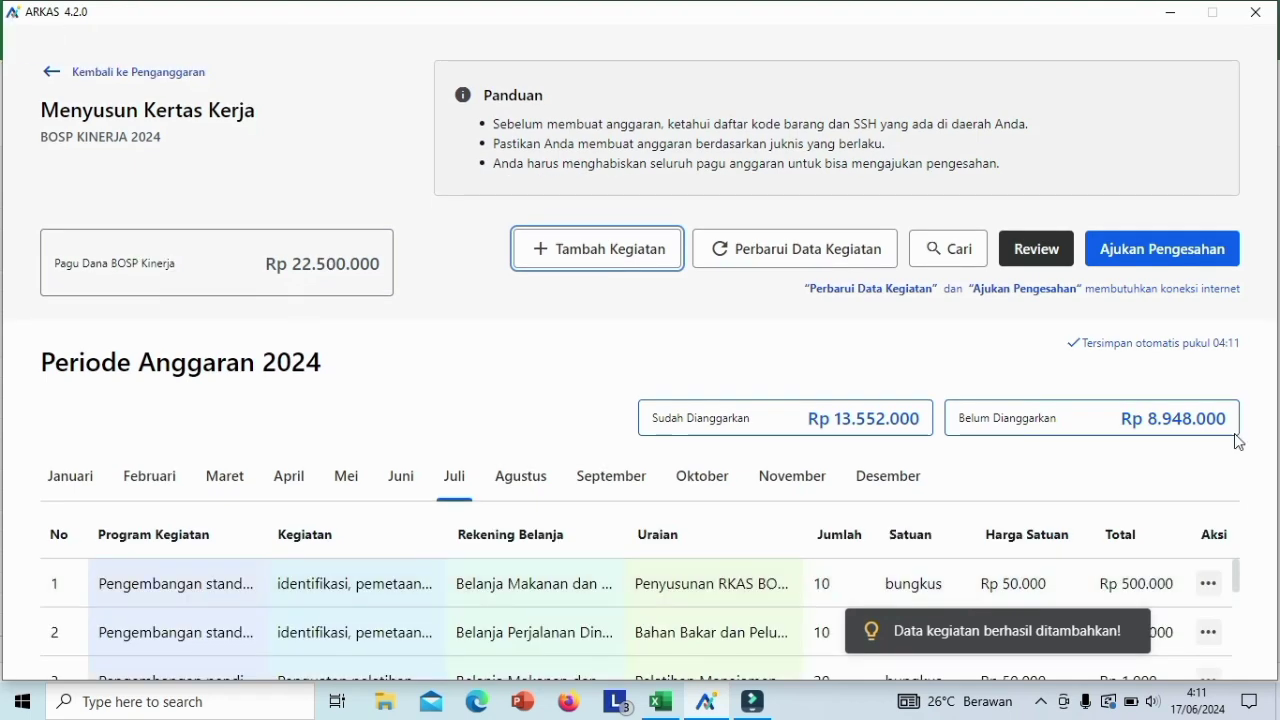
# - Start another entry for the activity "Pelaksanaan pembelajaran paradigma baru termasuk pembelajaran berbasis proyek secara tematik"
pyautogui.click(577, 263)
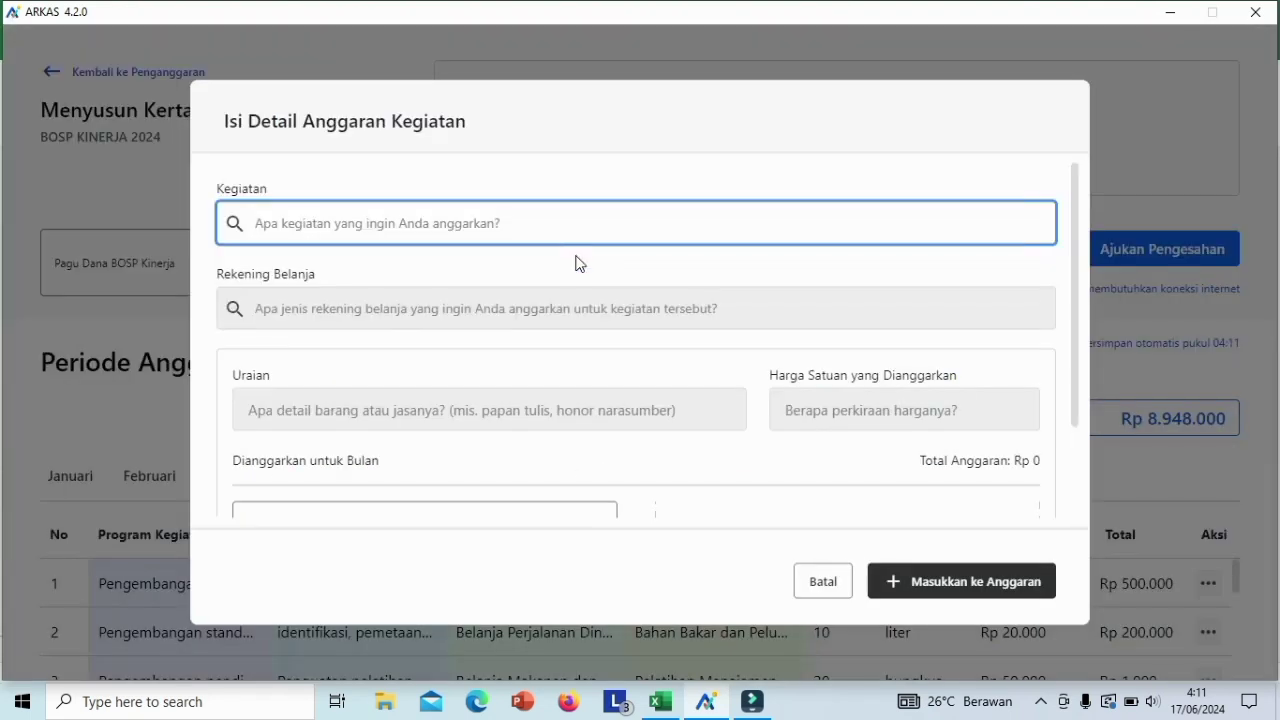
pyautogui.write('kur')
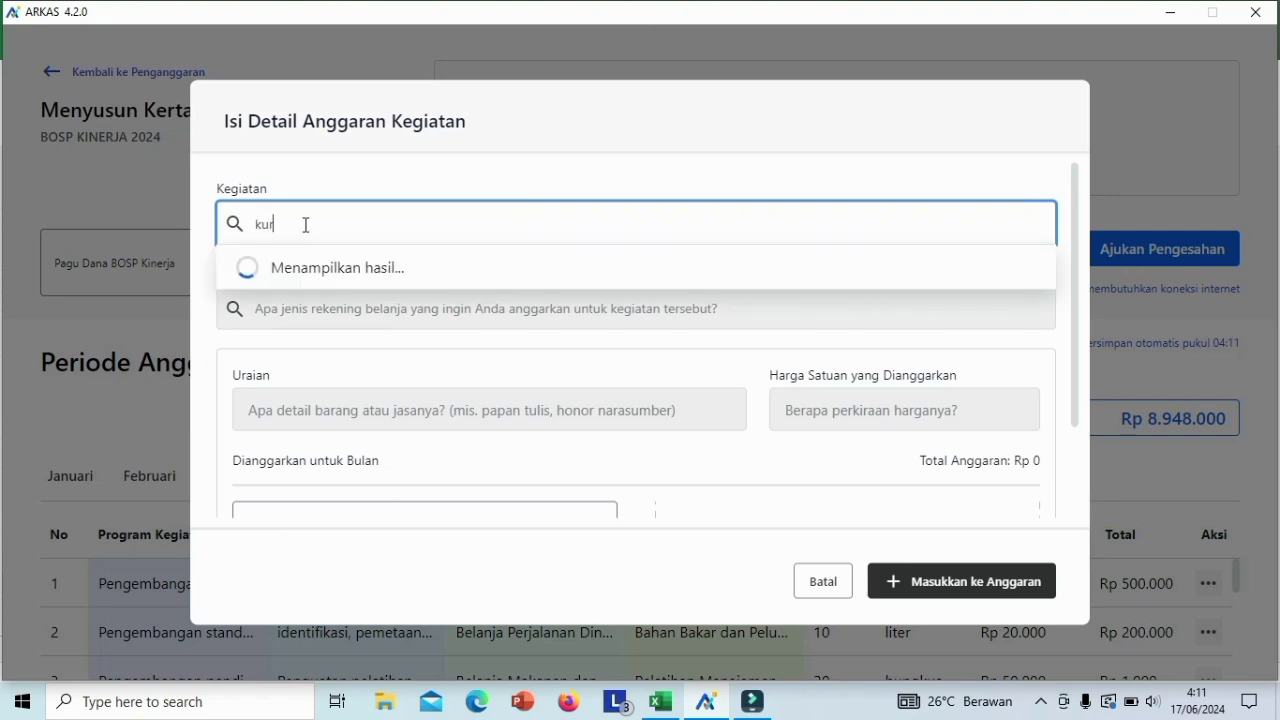
pyautogui.write('i')
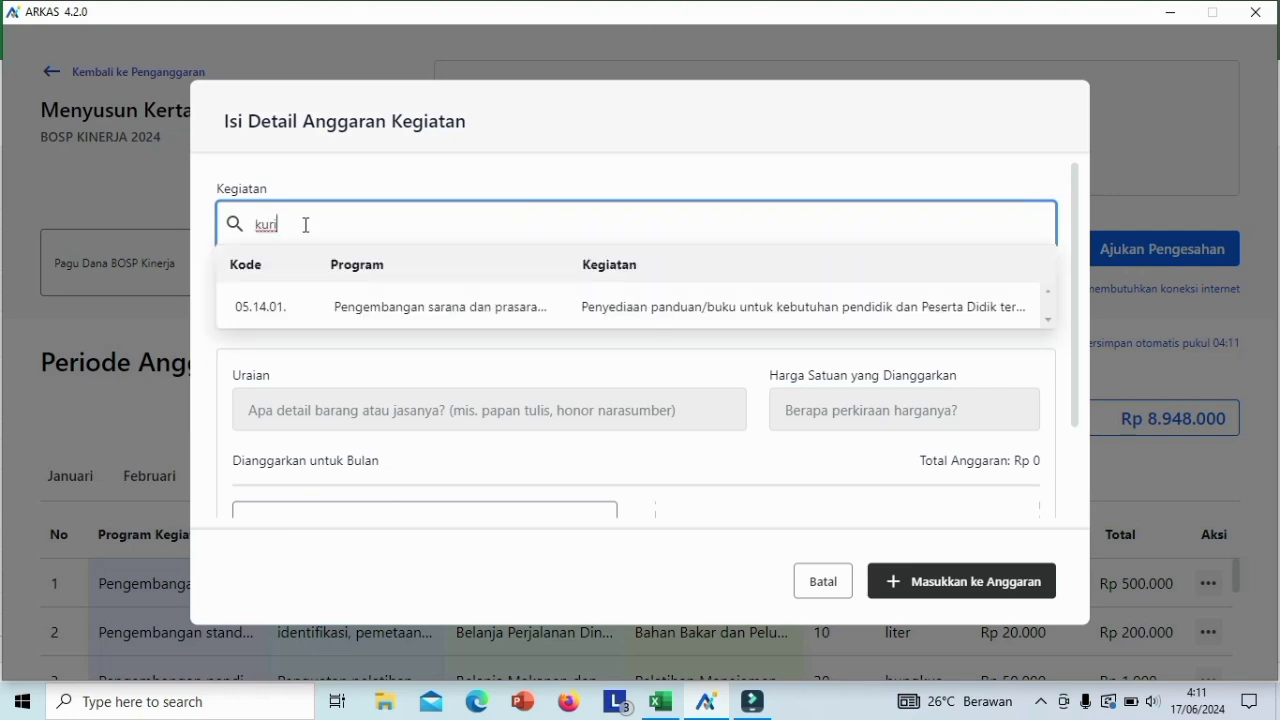
pyautogui.press('BackSpace')
pyautogui.press('BackSpace')
pyautogui.press('BackSpace')
pyautogui.press('BackSpace')
pyautogui.write('pe')
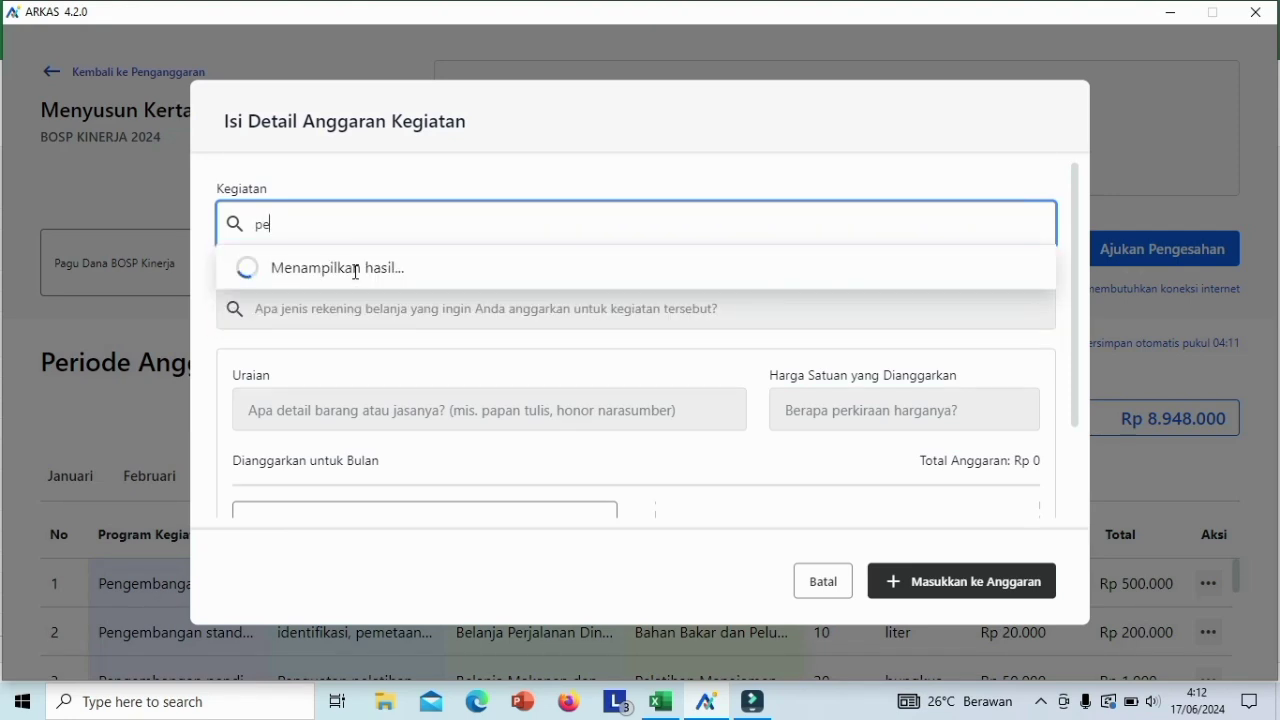
pyautogui.write('l')
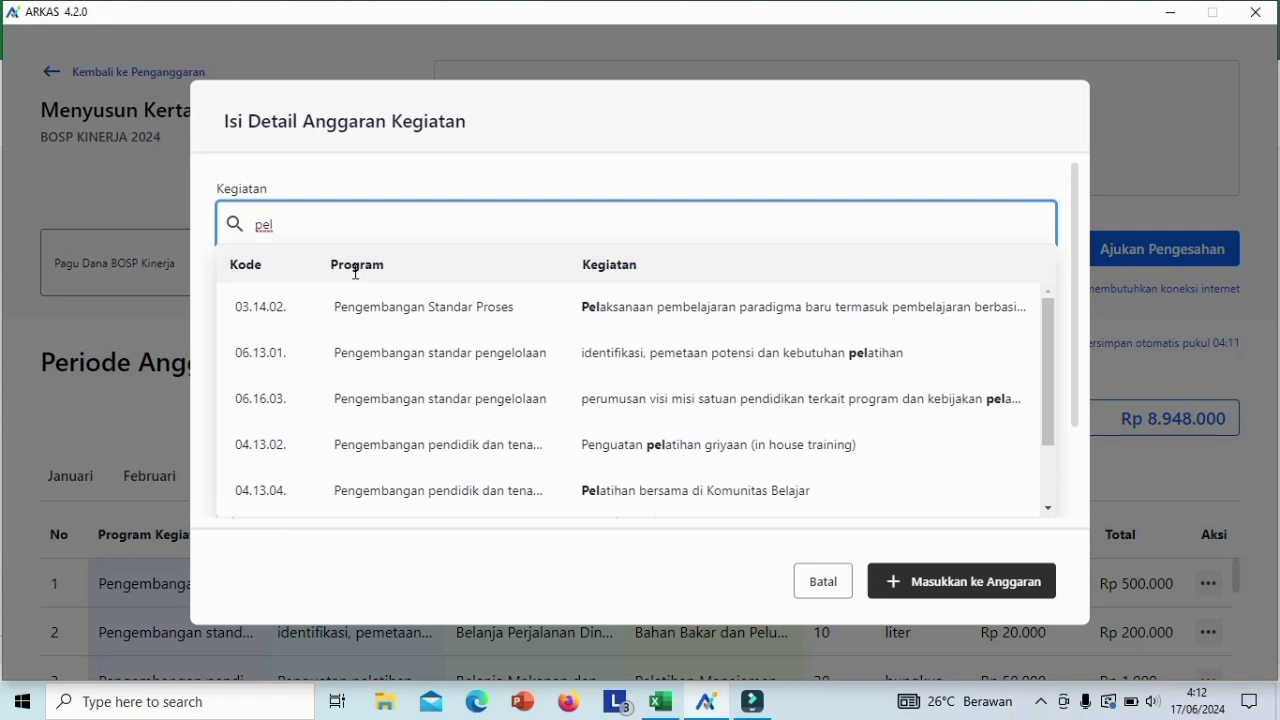
pyautogui.click(667, 322)
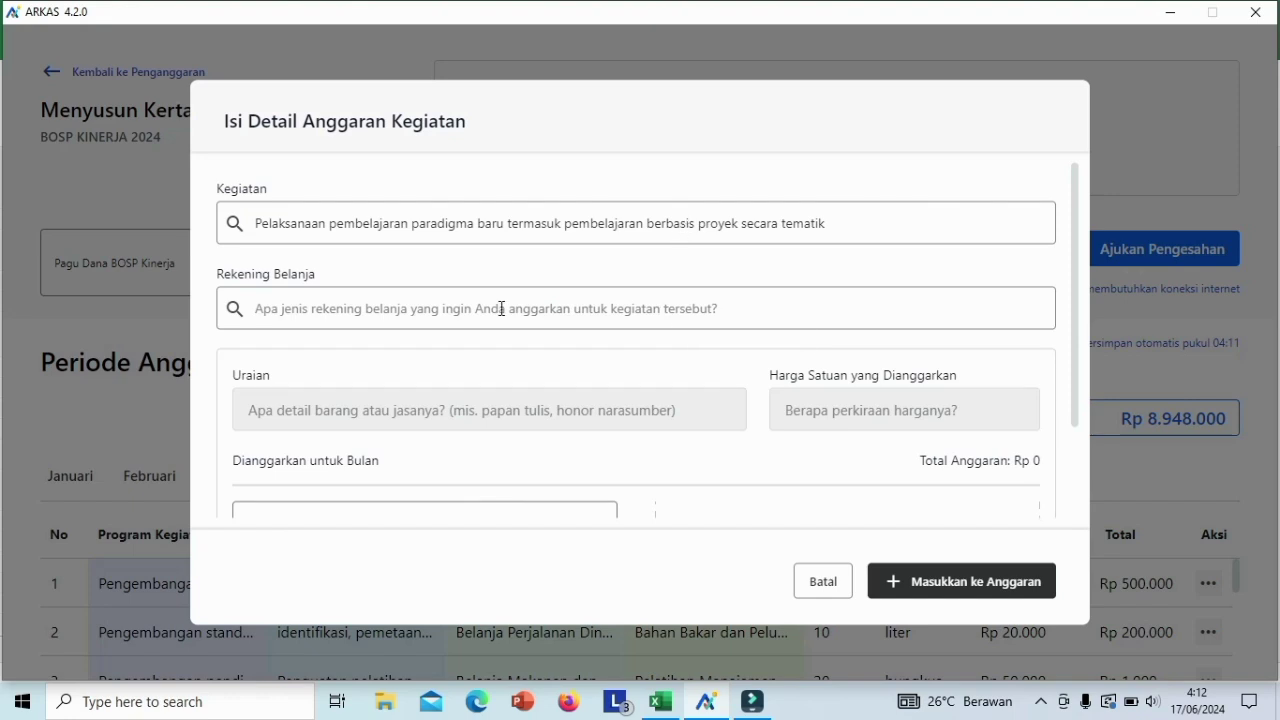
# - Set the project-based learning entry's spending account to "Belanja Makanan dan Minuman pada Fasilitas Pelayanan Urusan Pendidikan"
pyautogui.click(455, 308)
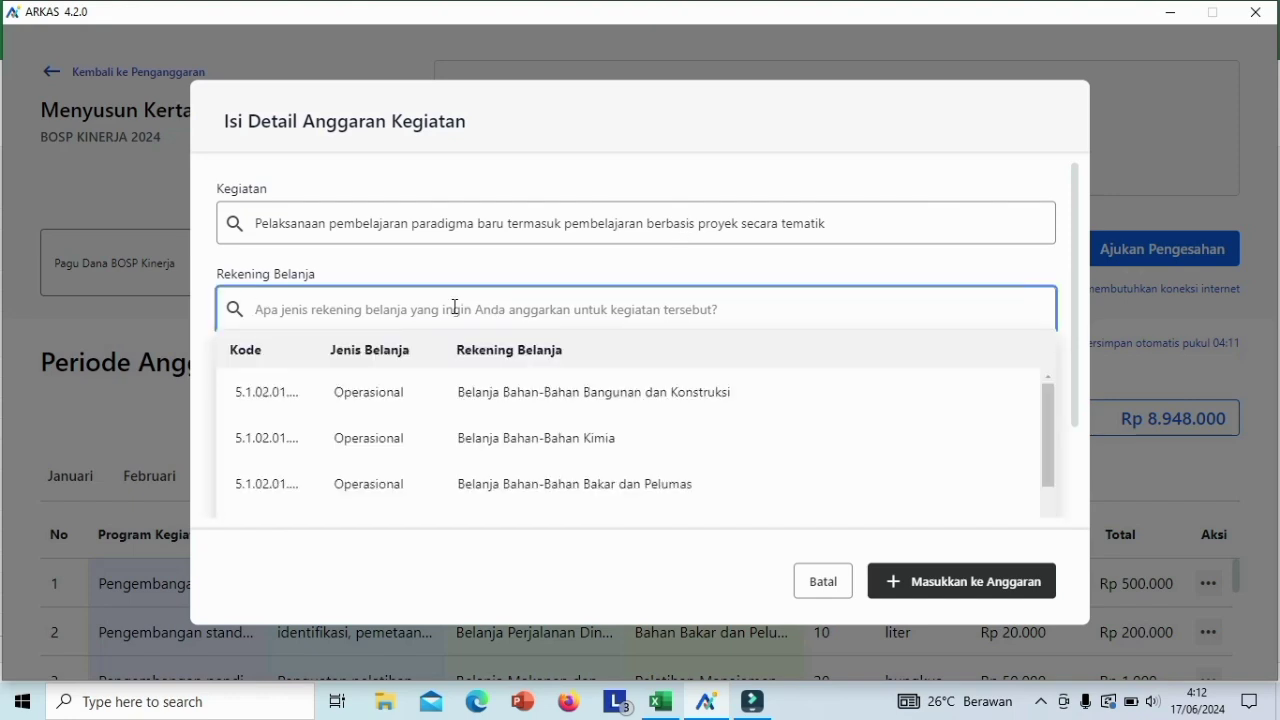
pyautogui.write('makan')
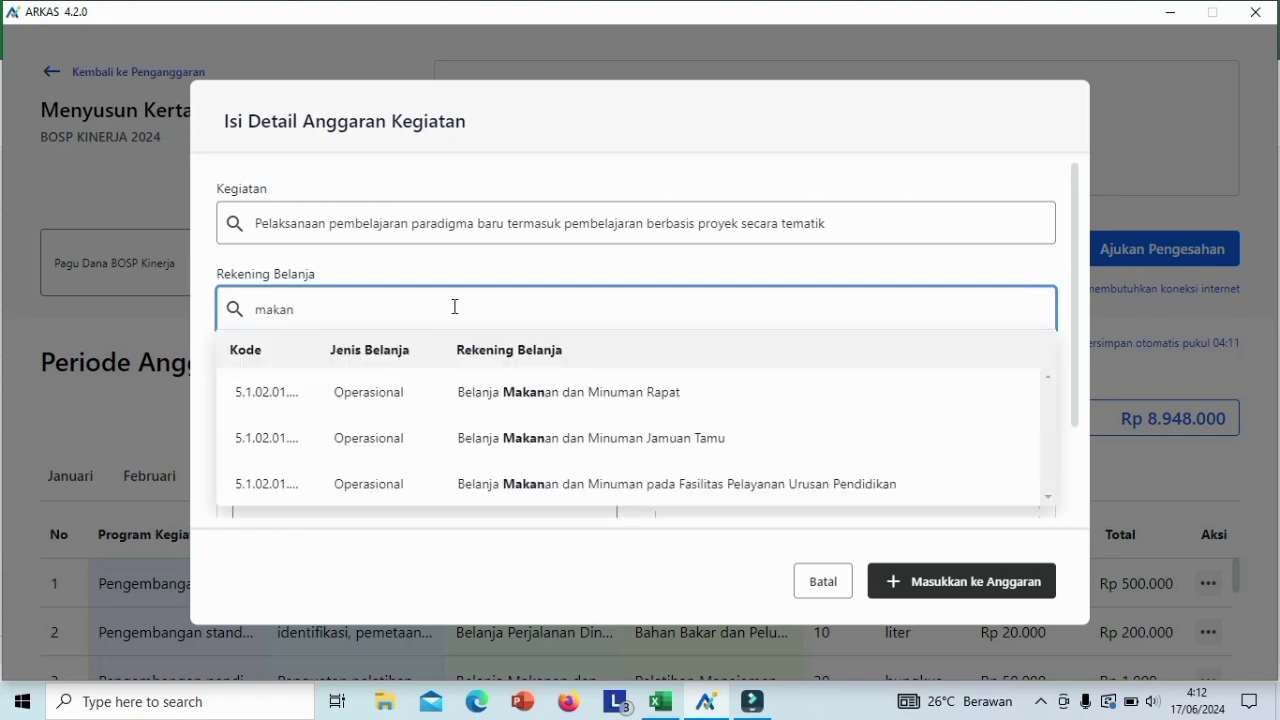
pyautogui.click(600, 487)
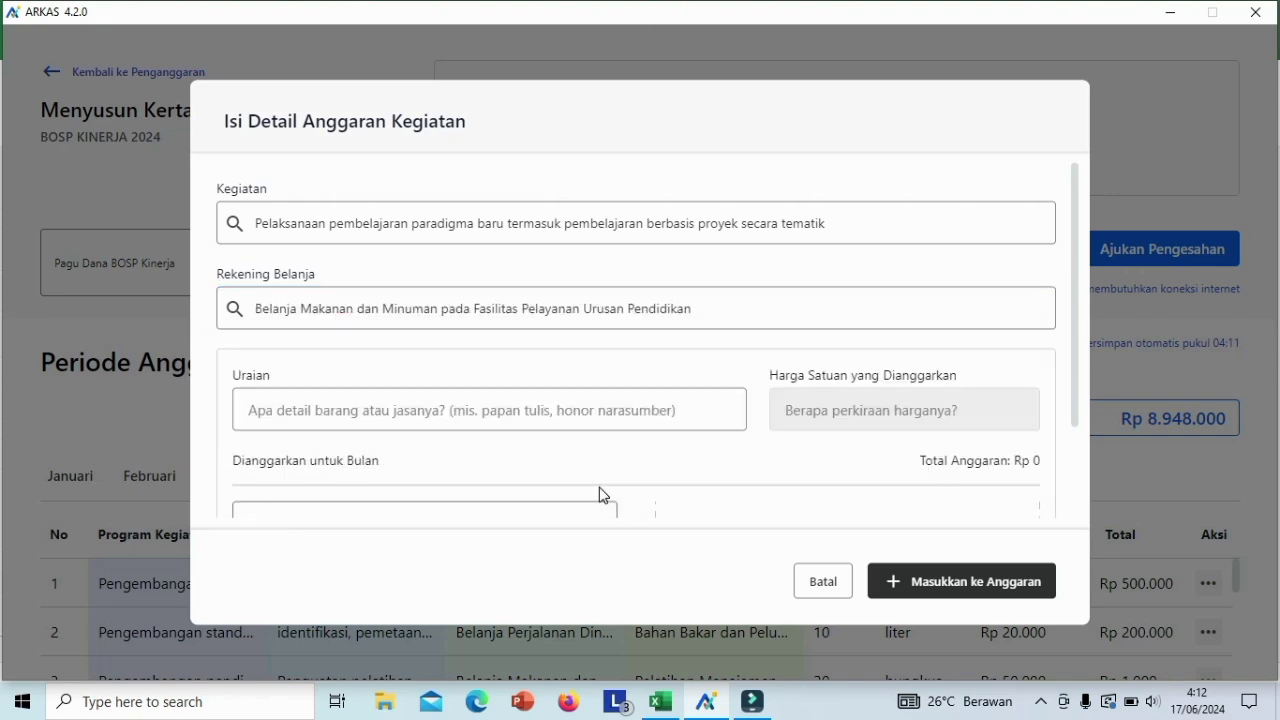
# - Describe the item as "Penyusunan Tema dan Modul Projek Penguatan Profil Pelajar Pancasila" and set its unit price to Rp 50.000
pyautogui.click(434, 410)
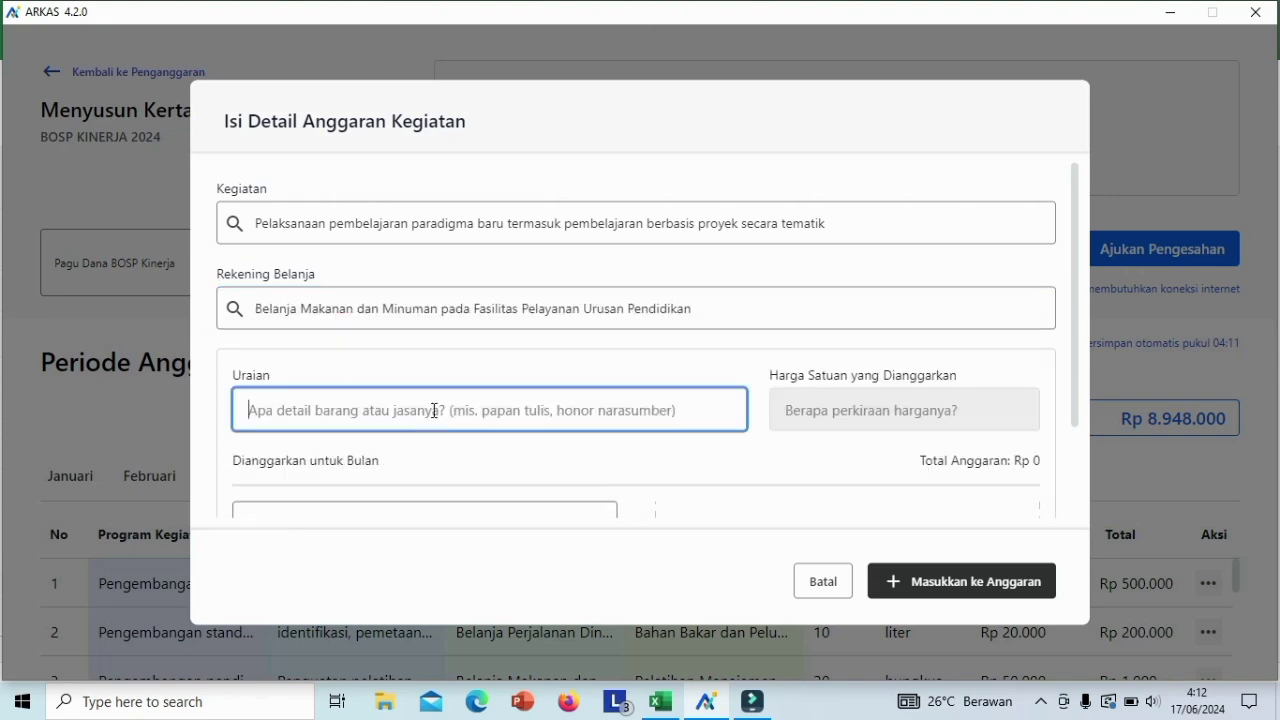
pyautogui.write('Penyusunan Tema dan Modul Projek Penguatan Profil Pelajar Pancasila')
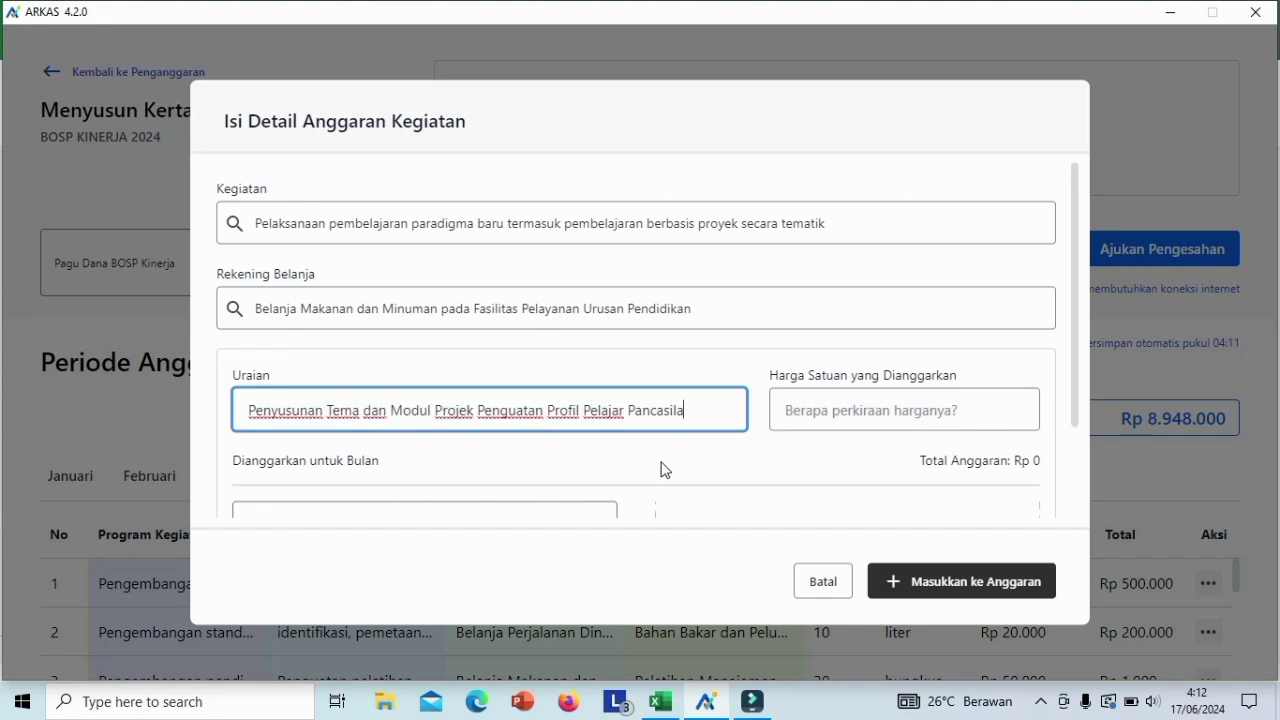
pyautogui.click(849, 412)
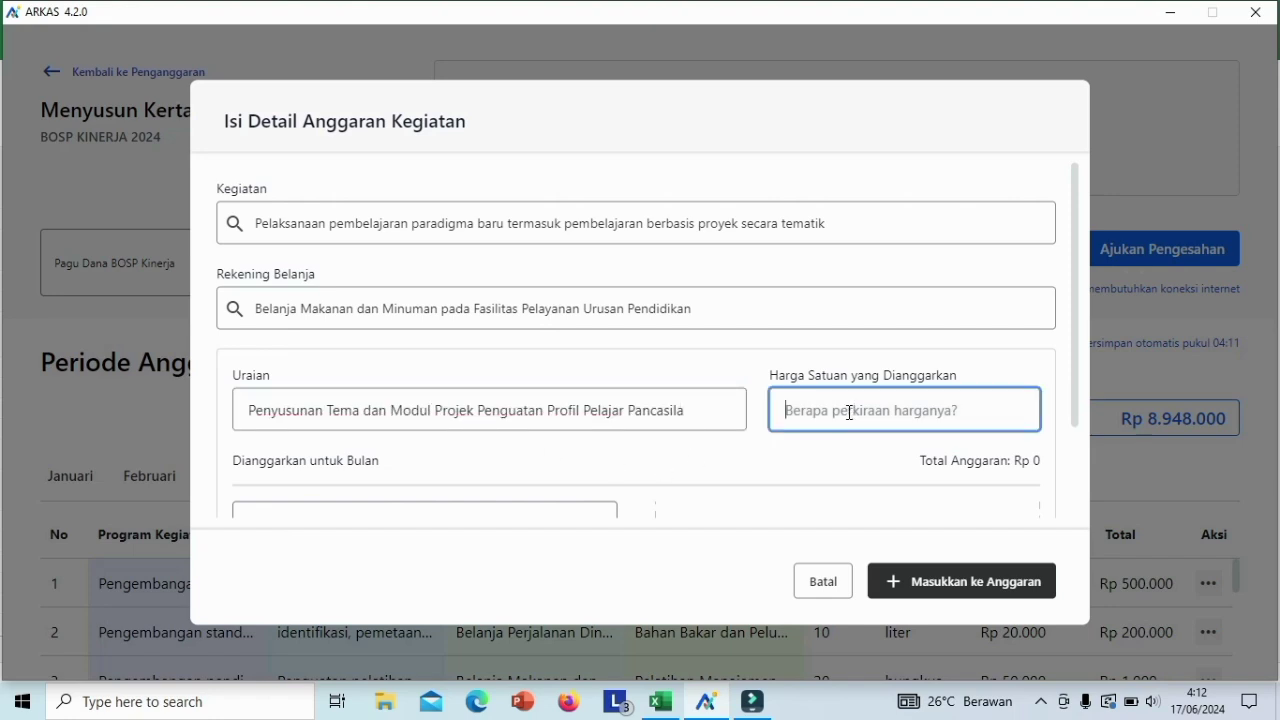
pyautogui.write('5')
pyautogui.write('0')
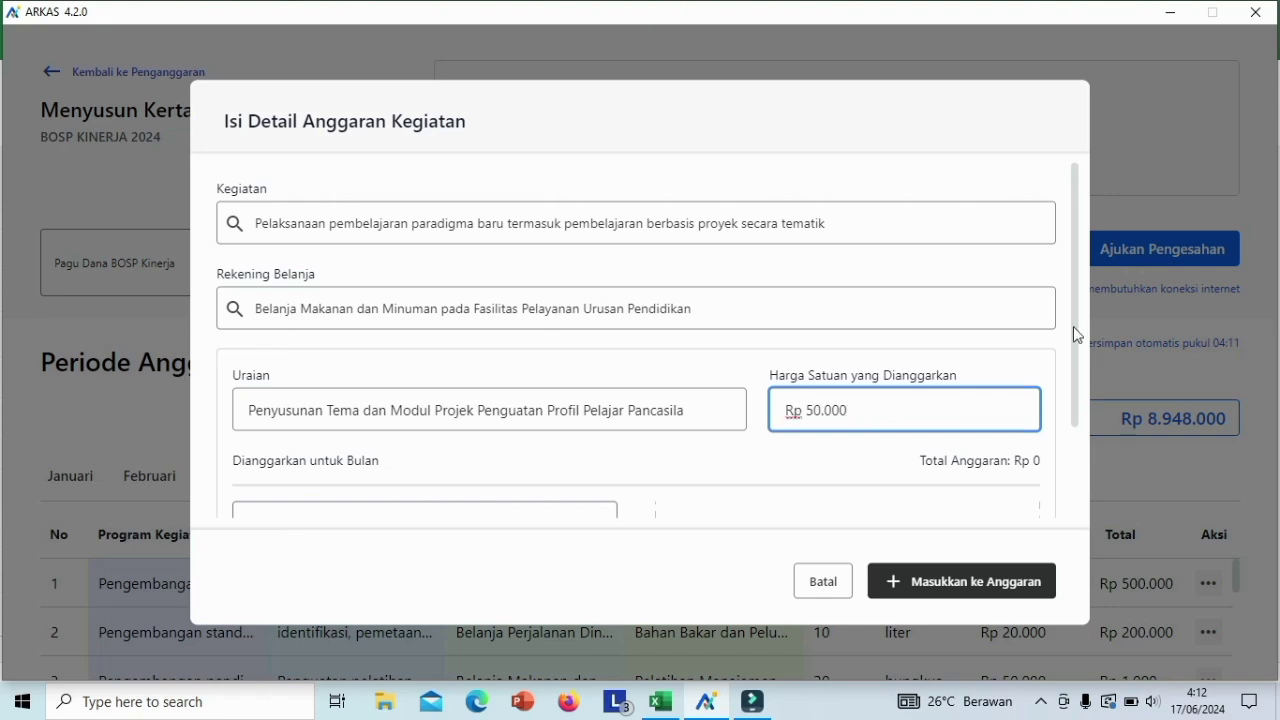
# - Allocate 20 bungkus to Oktober for the Pancasila project module item and add it to the budget
pyautogui.moveTo(1073, 318); pyautogui.dragTo(1074, 437)
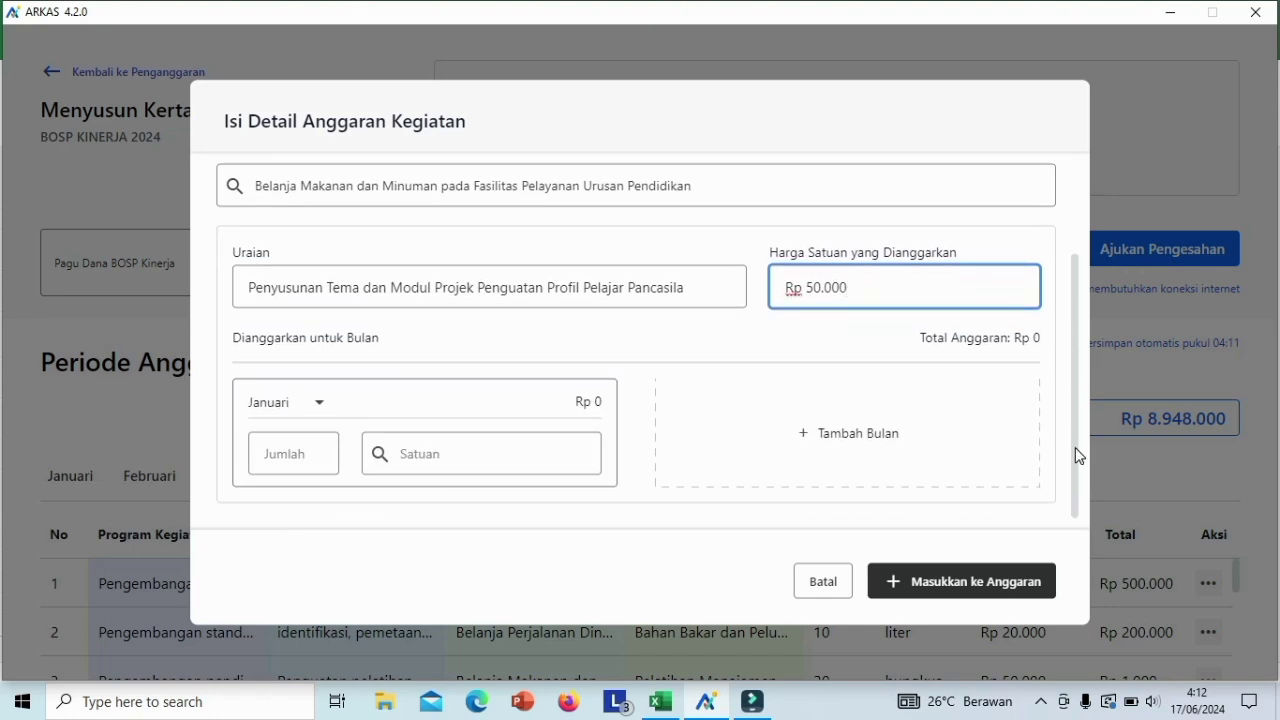
pyautogui.click(320, 403)
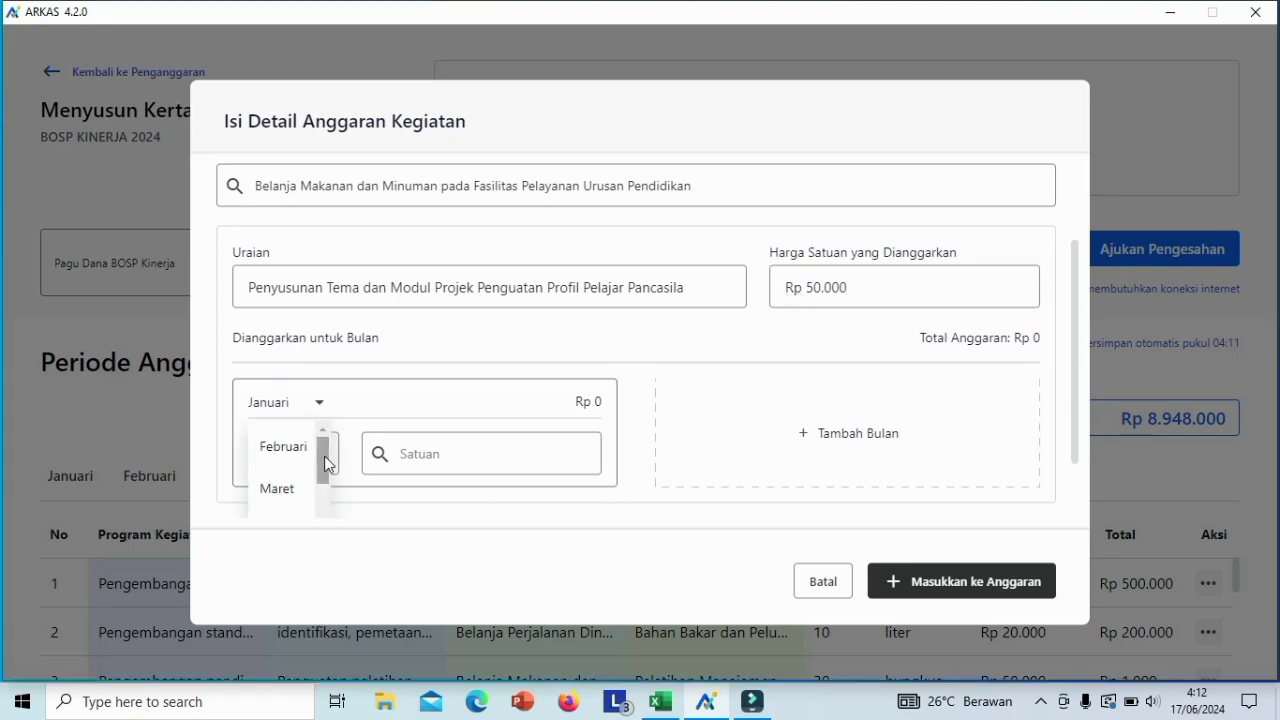
pyautogui.moveTo(322, 458); pyautogui.dragTo(323, 536)
pyautogui.scroll(-1, 300, 512)
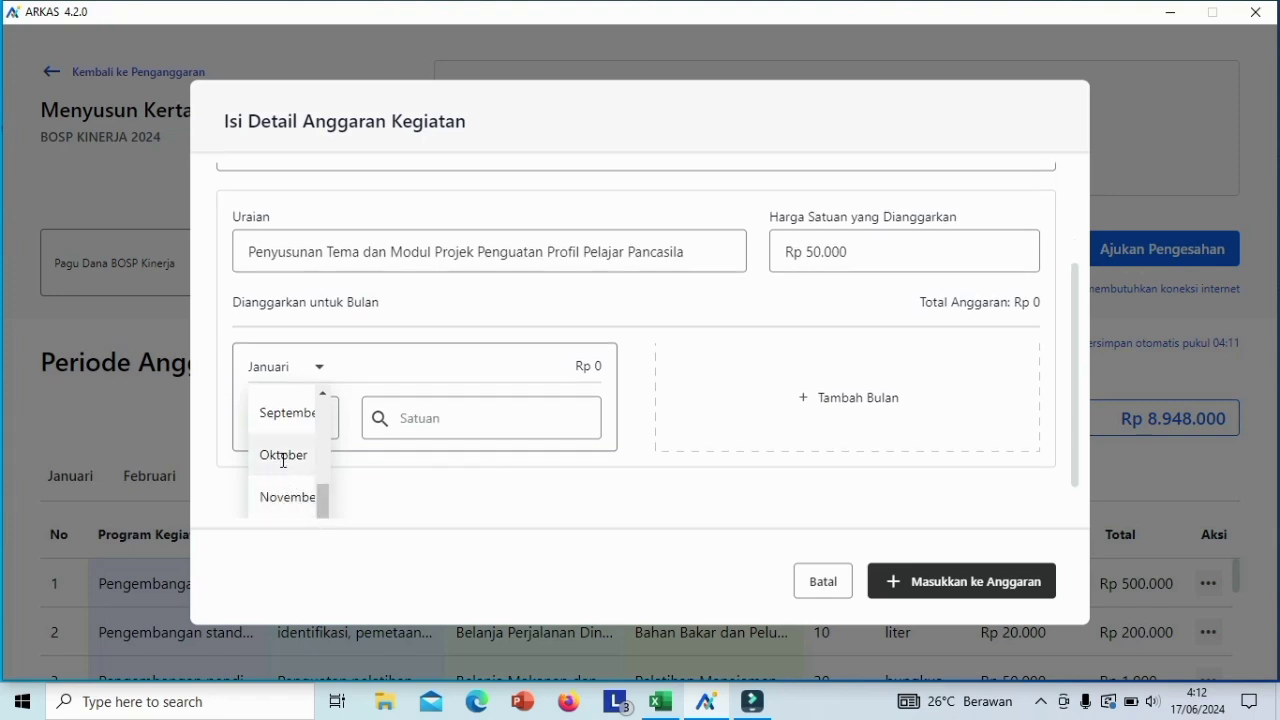
pyautogui.click(285, 454)
pyautogui.click(306, 456)
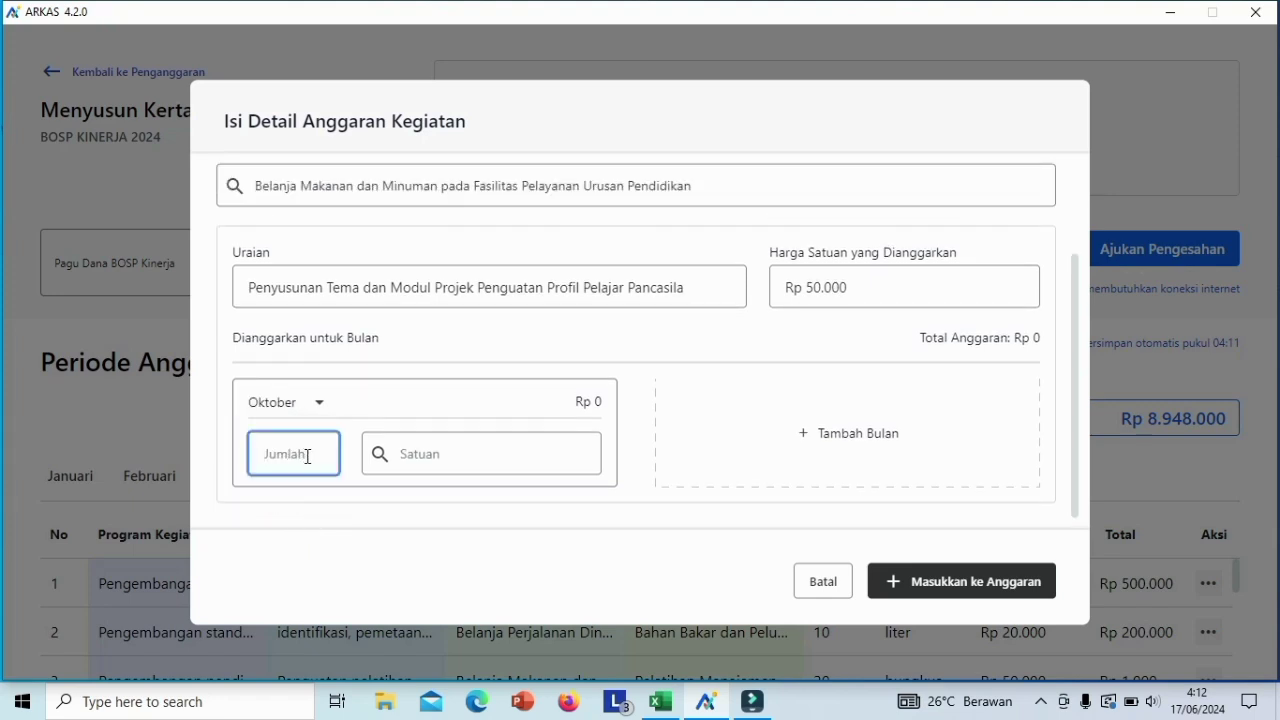
pyautogui.write('20')
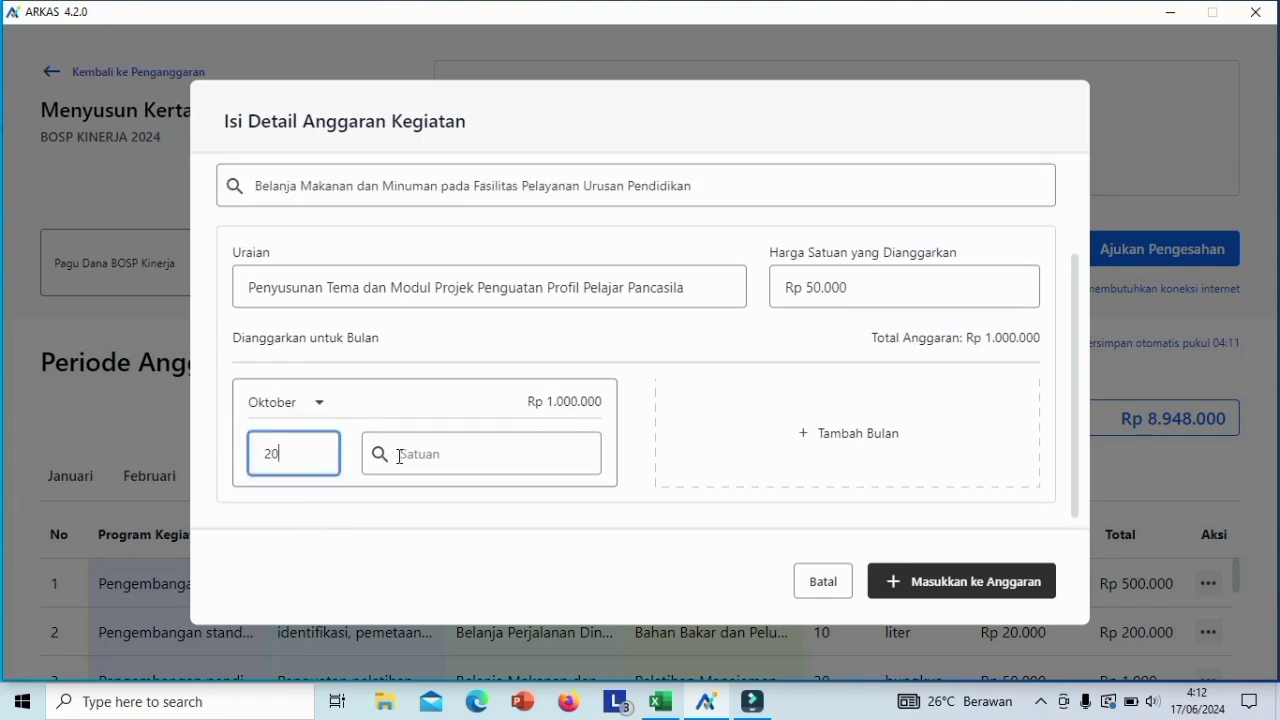
pyautogui.click(412, 455)
pyautogui.write('bung')
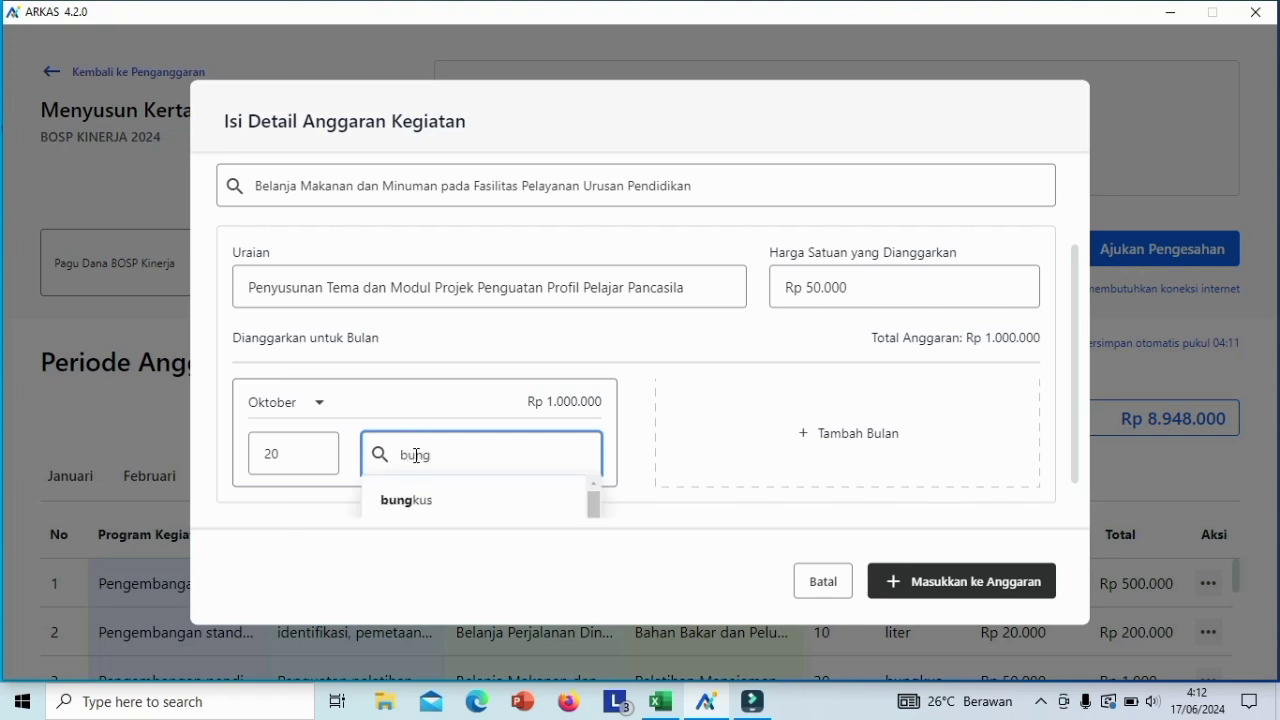
pyautogui.click(403, 503)
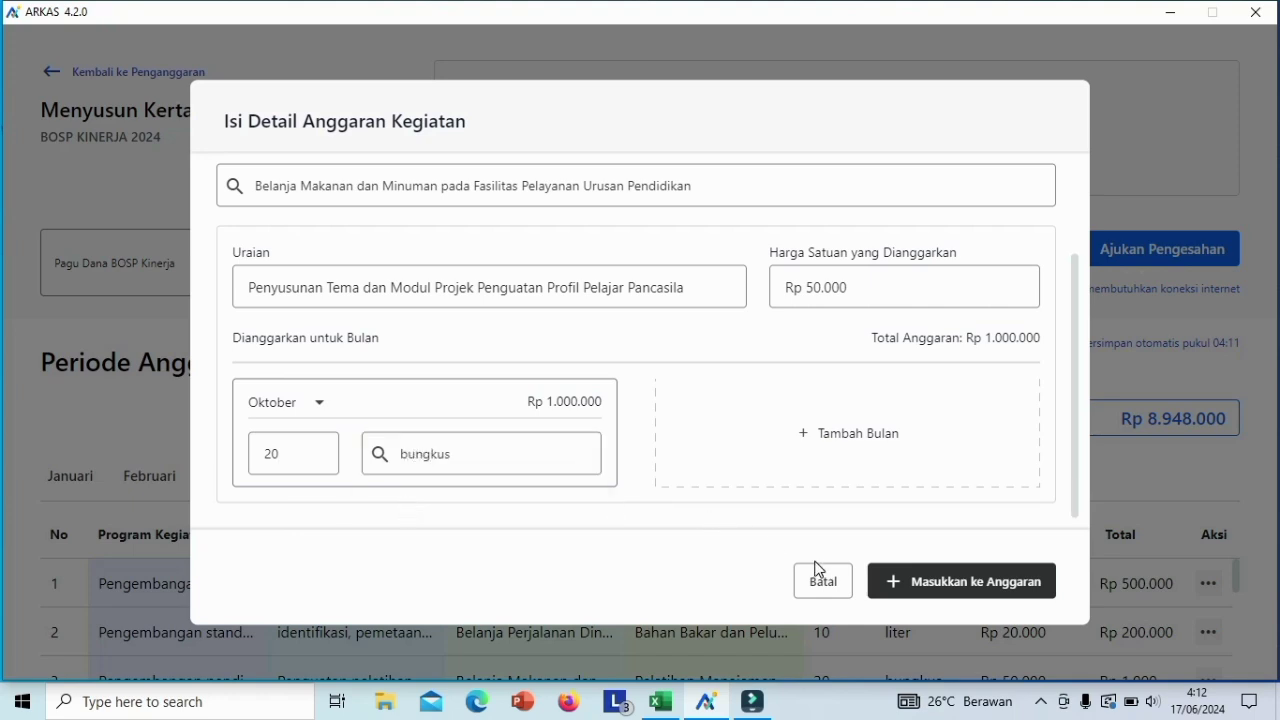
pyautogui.click(914, 597)
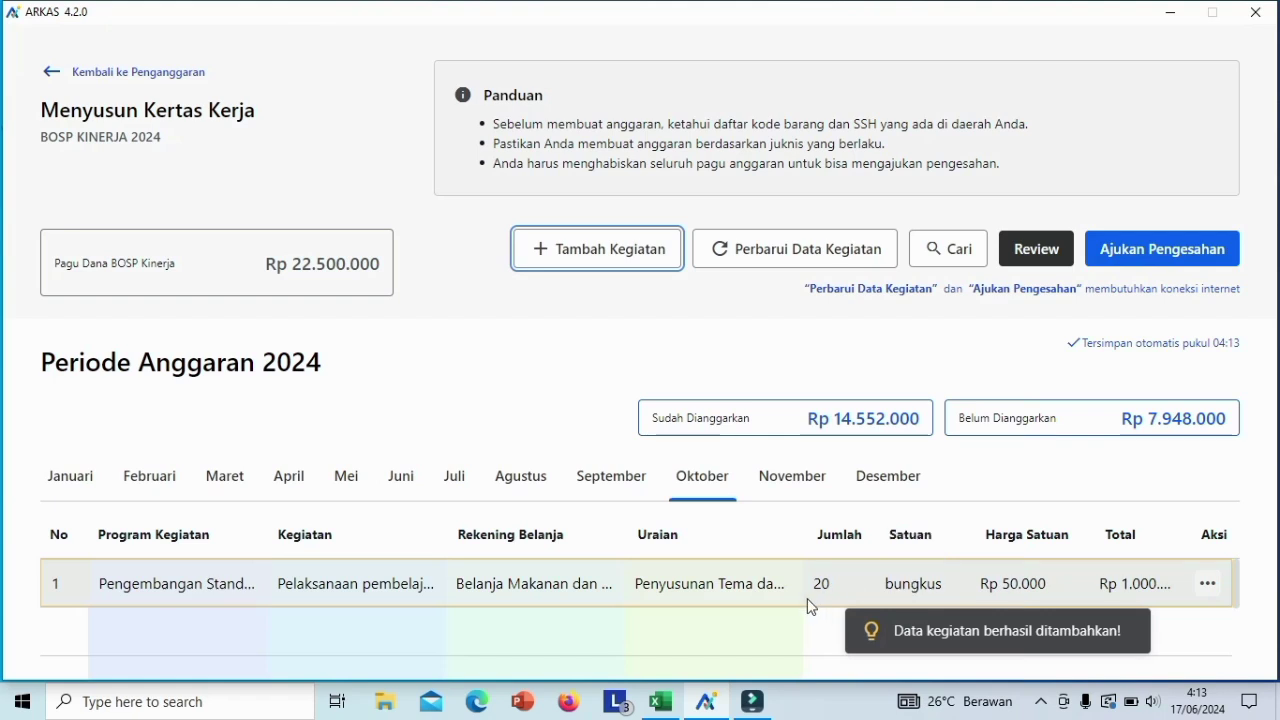
# - Start an entry for "Refleksi diri Satuan Pendidikan" with spending account "Belanja Makanan dan Minuman pada Fasilitas Pelayanan Urusan Pendidikan"
pyautogui.click(604, 267)
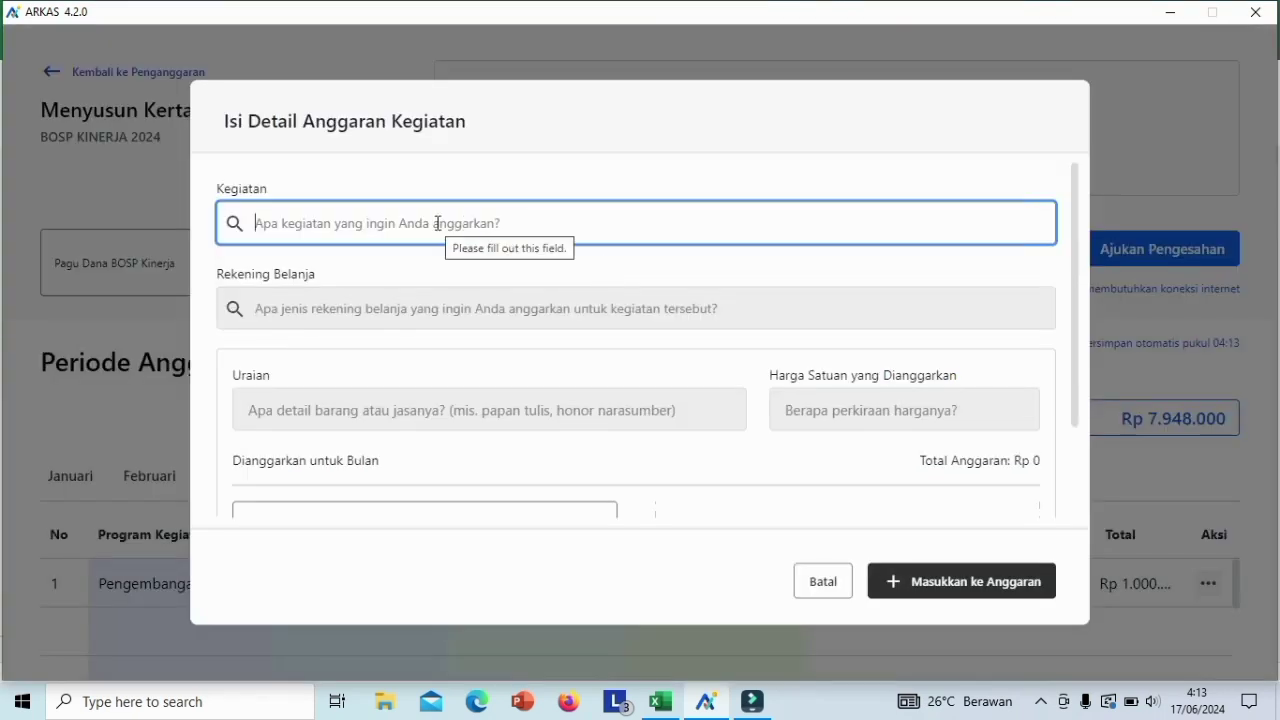
pyautogui.write('re')
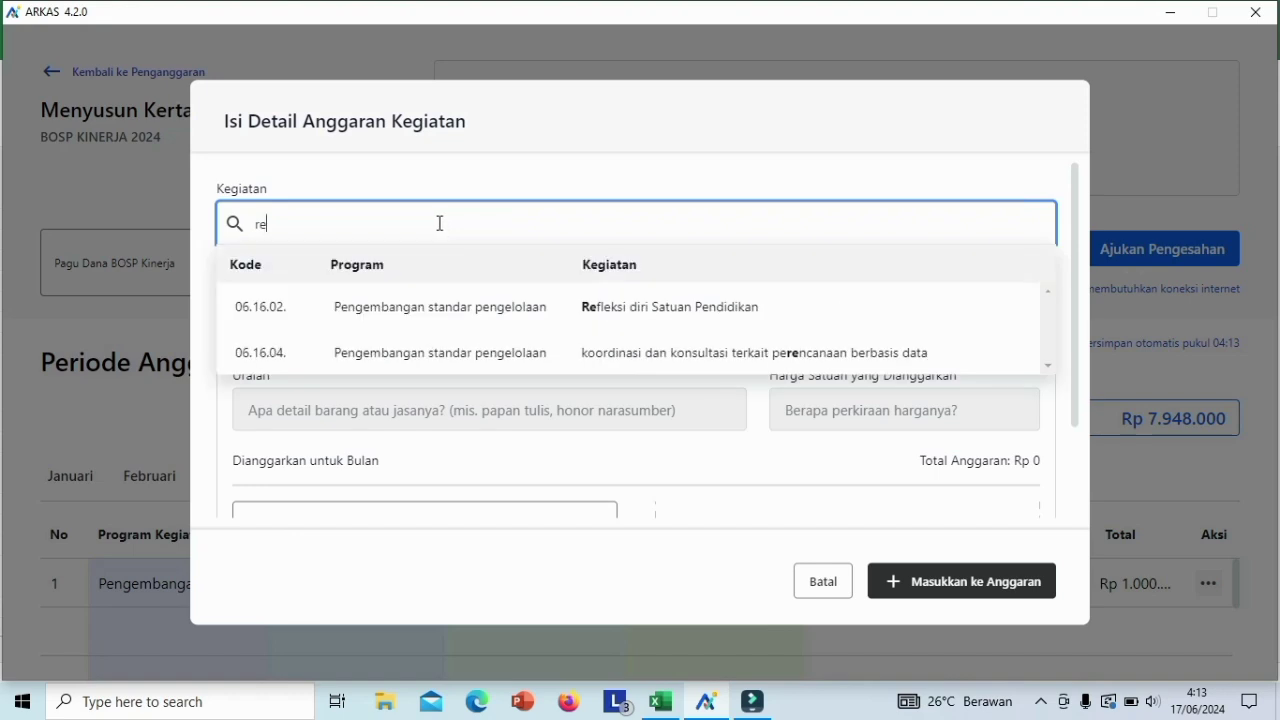
pyautogui.click(638, 310)
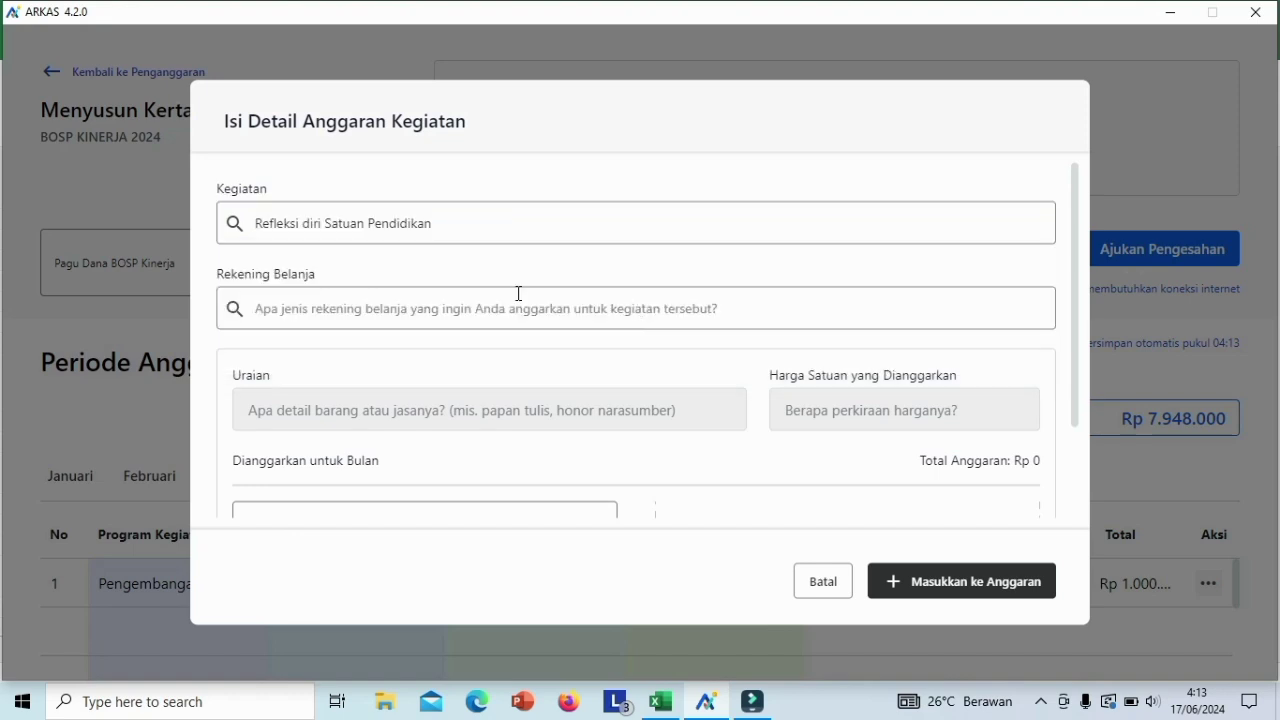
pyautogui.click(483, 300)
pyautogui.write('mak')
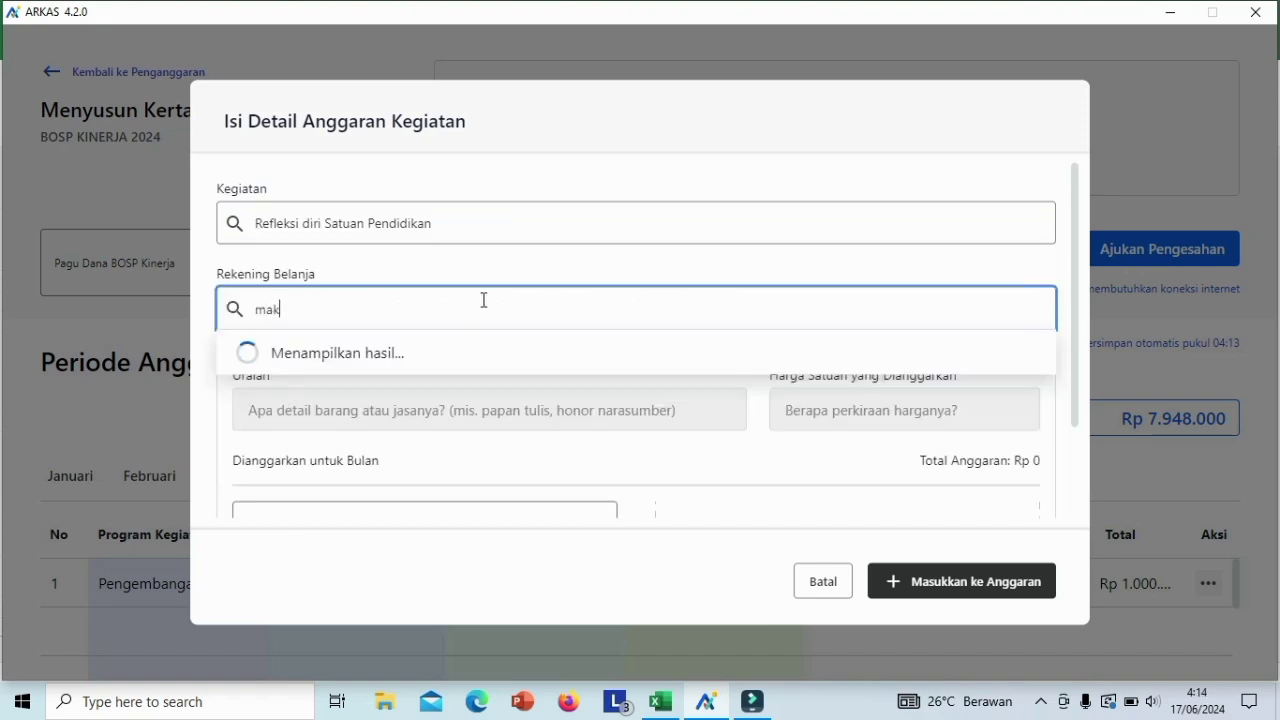
pyautogui.write('an')
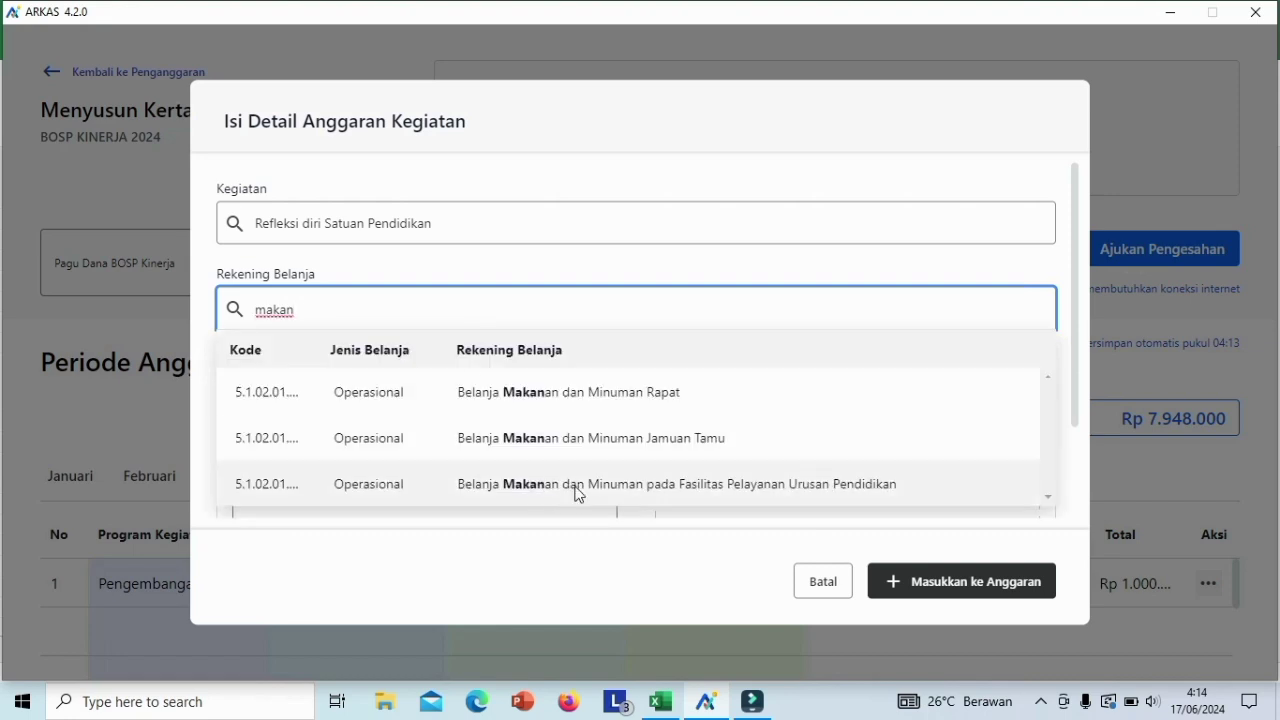
pyautogui.click(577, 484)
# - Describe the item as "Rapat Evaluasi Kinerja Satuan Pendidikan berdasarkan rapor pendidikan" and set its unit price to Rp 50.000
pyautogui.click(395, 414)
pyautogui.write('Rapat Evaluasi Kinerja Satuan Pendidikan berdasarkan rapor pendidikan')
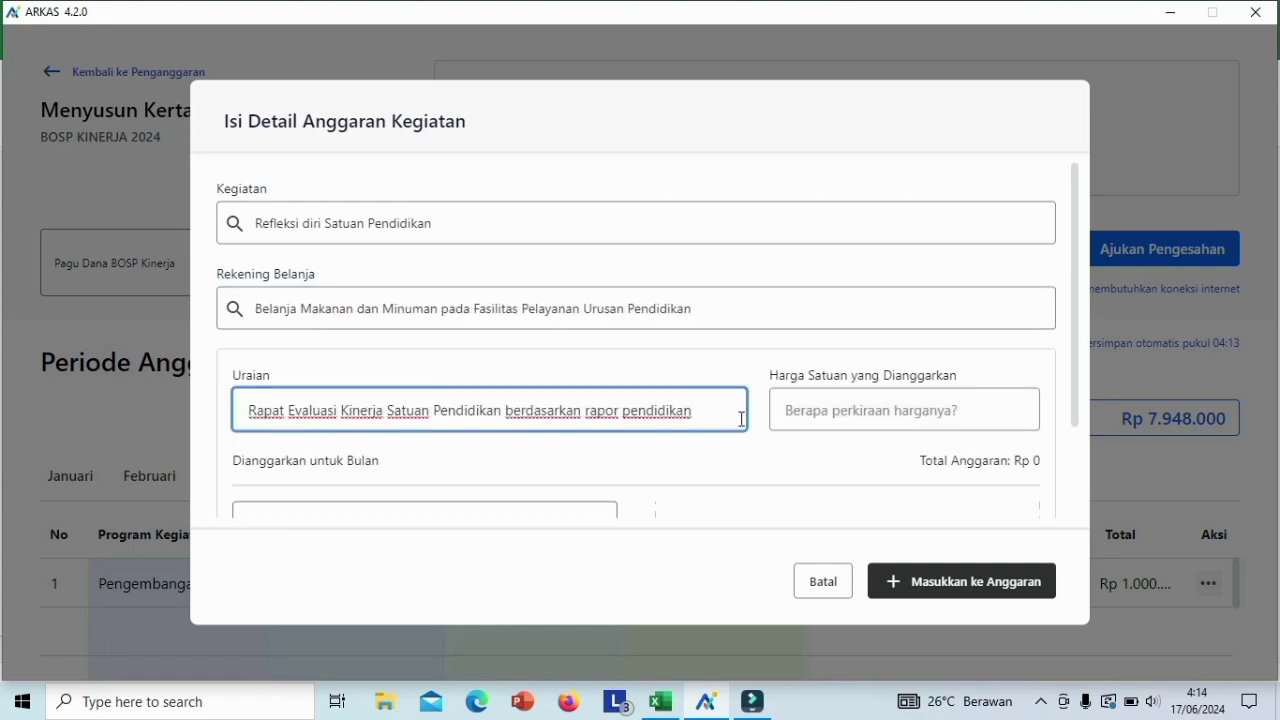
pyautogui.click(837, 417)
pyautogui.write('500000')
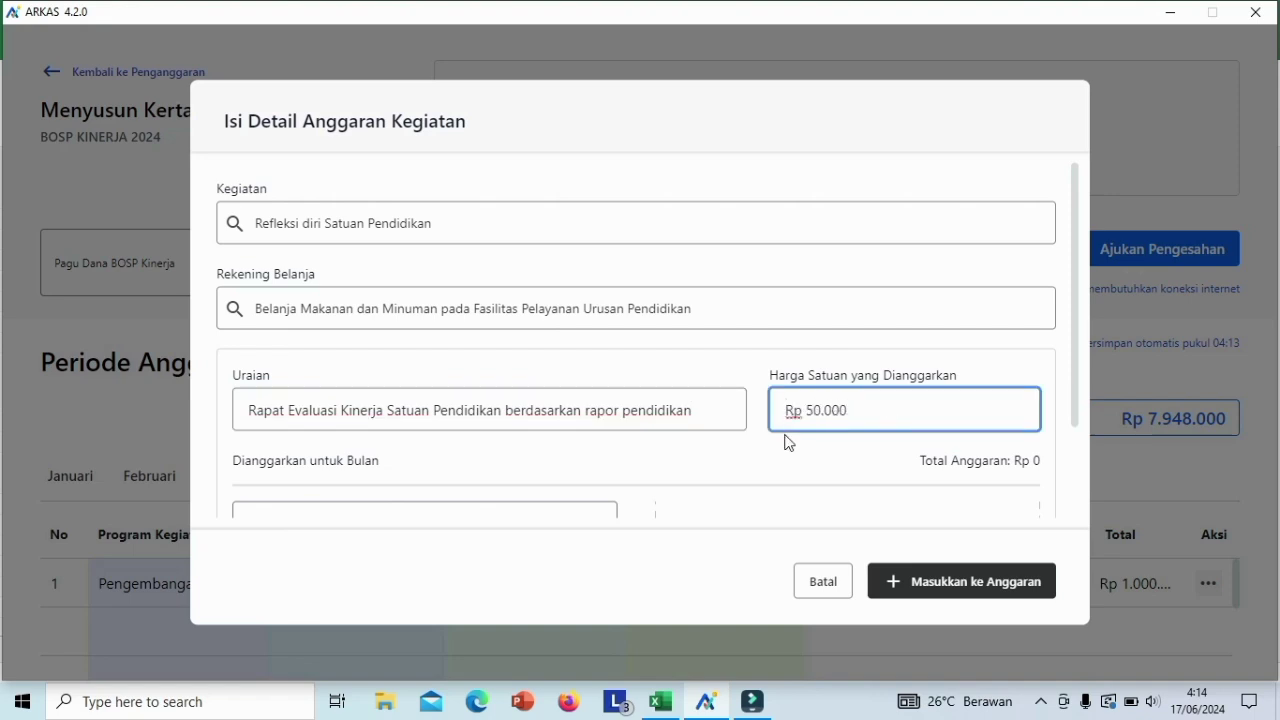
pyautogui.moveTo(1076, 268); pyautogui.dragTo(1071, 357)
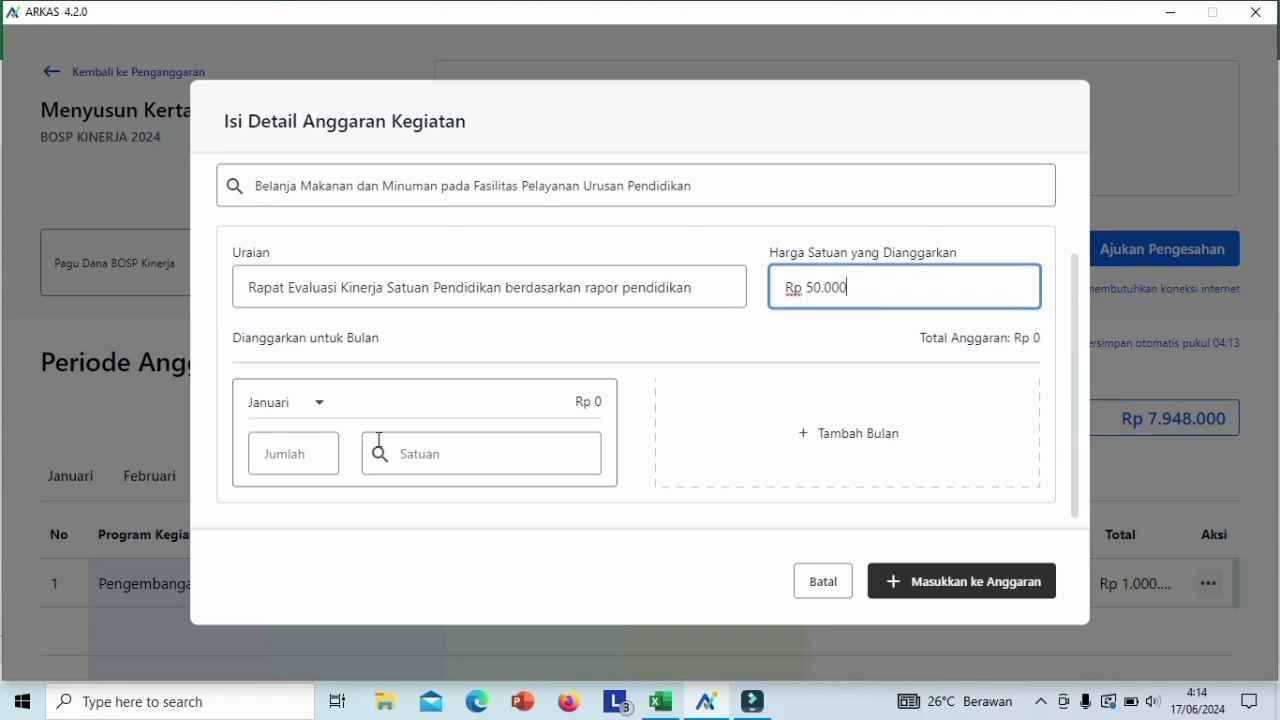
# - Allocate 20 bungkus to November for the school performance evaluation meeting item and add it to the budget
pyautogui.click(321, 405)
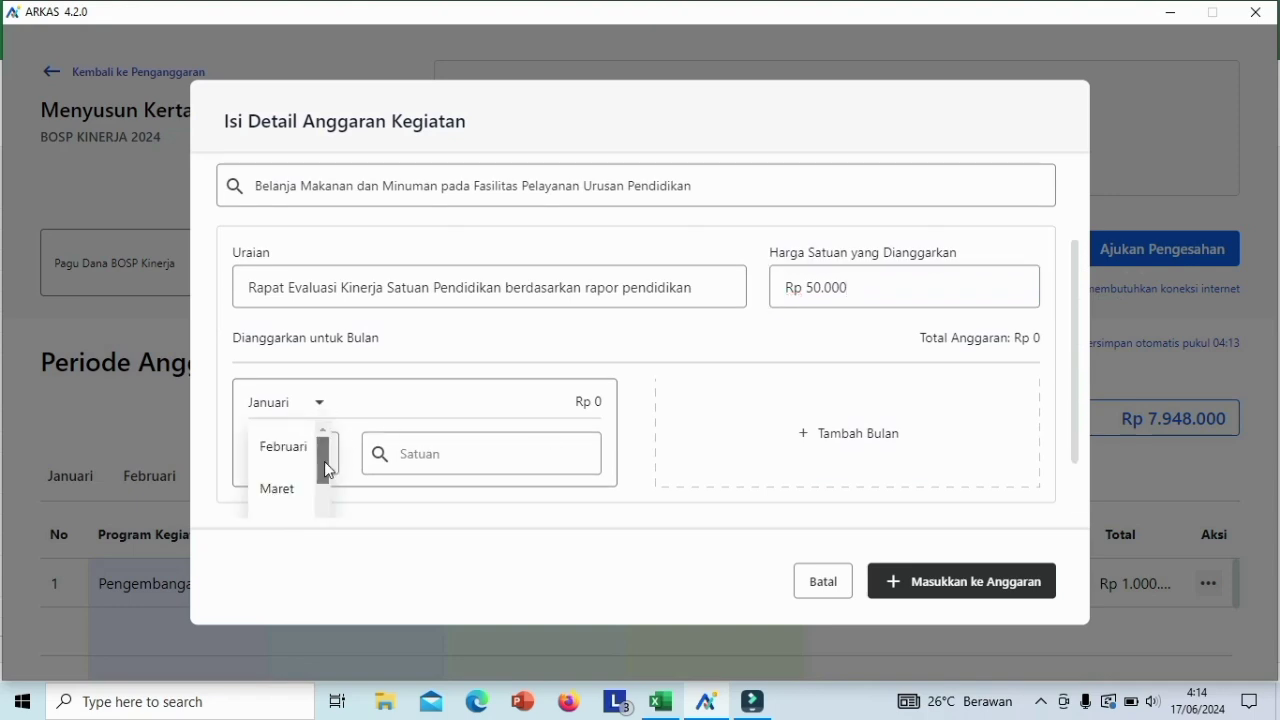
pyautogui.moveTo(324, 462); pyautogui.dragTo(323, 534)
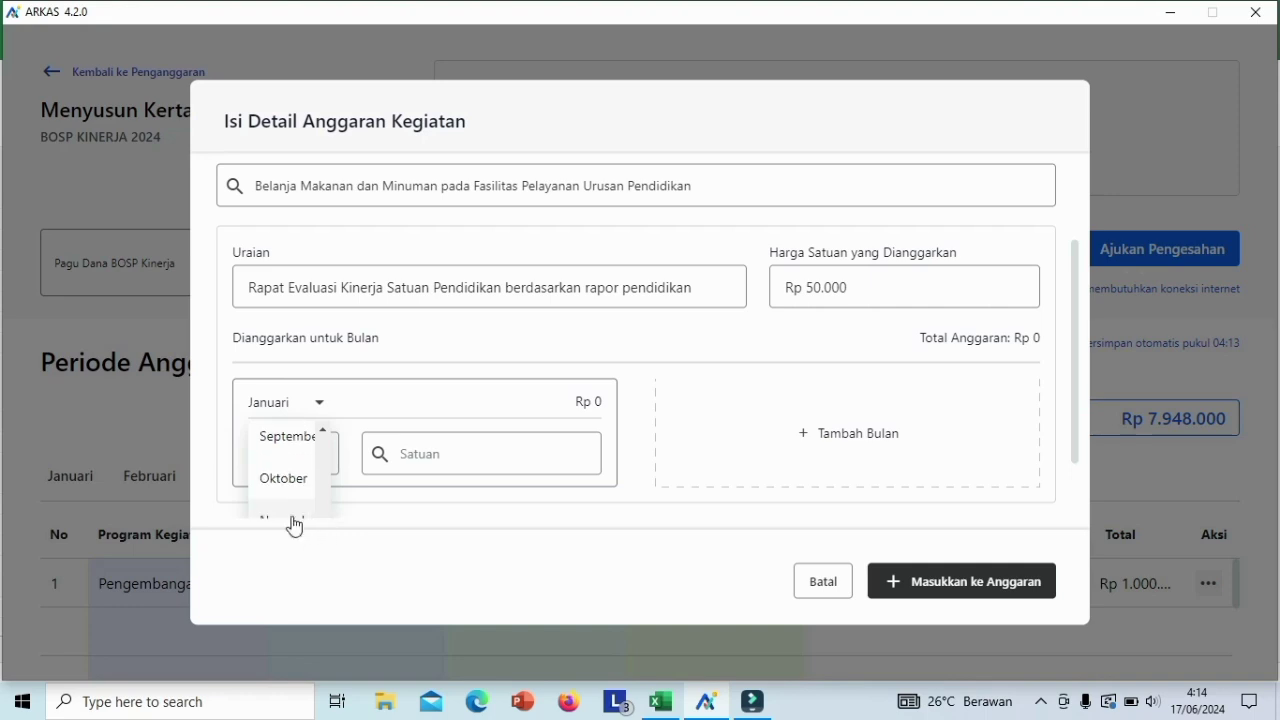
pyautogui.scroll(-1, 294, 526)
pyautogui.click(285, 515)
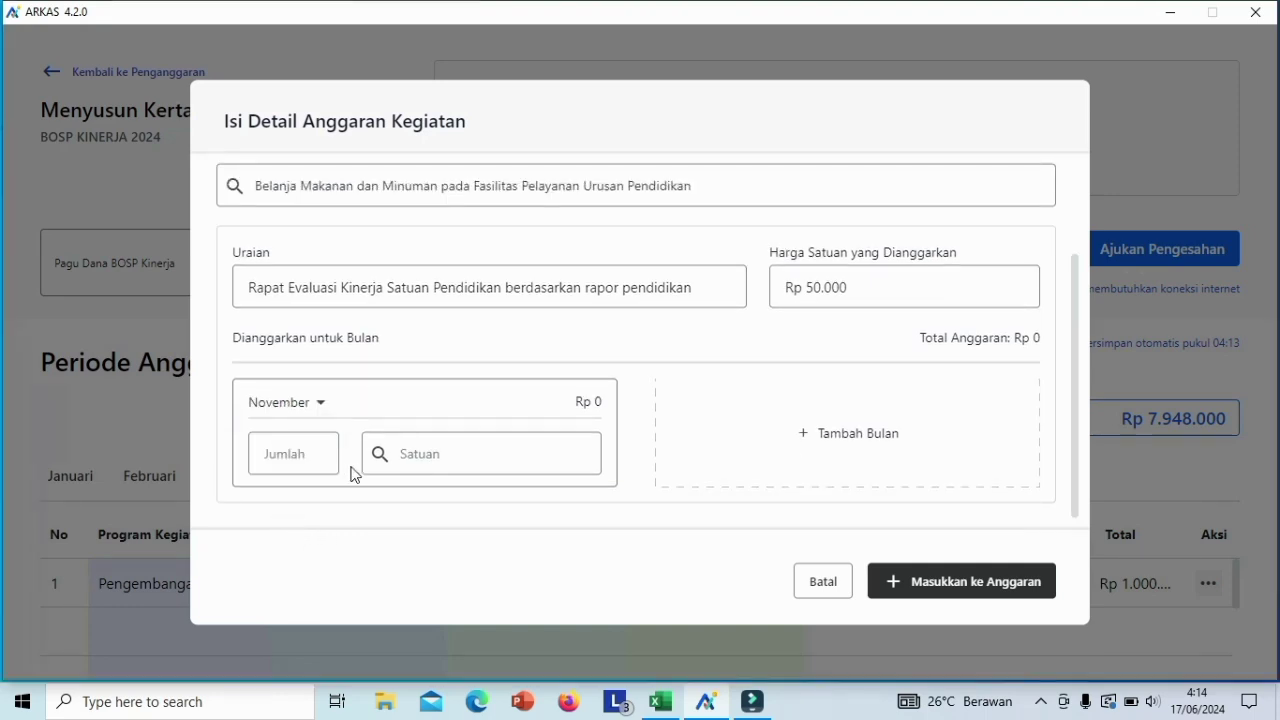
pyautogui.click(310, 457)
pyautogui.write('20')
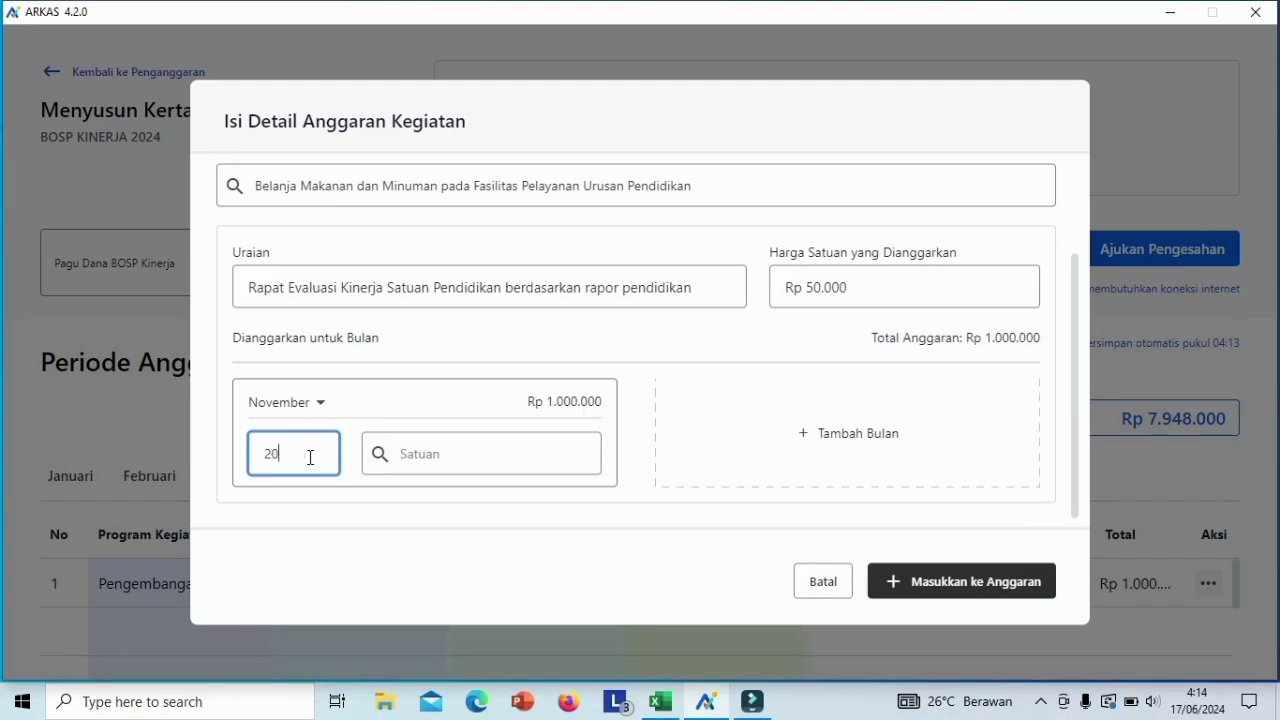
pyautogui.click(436, 451)
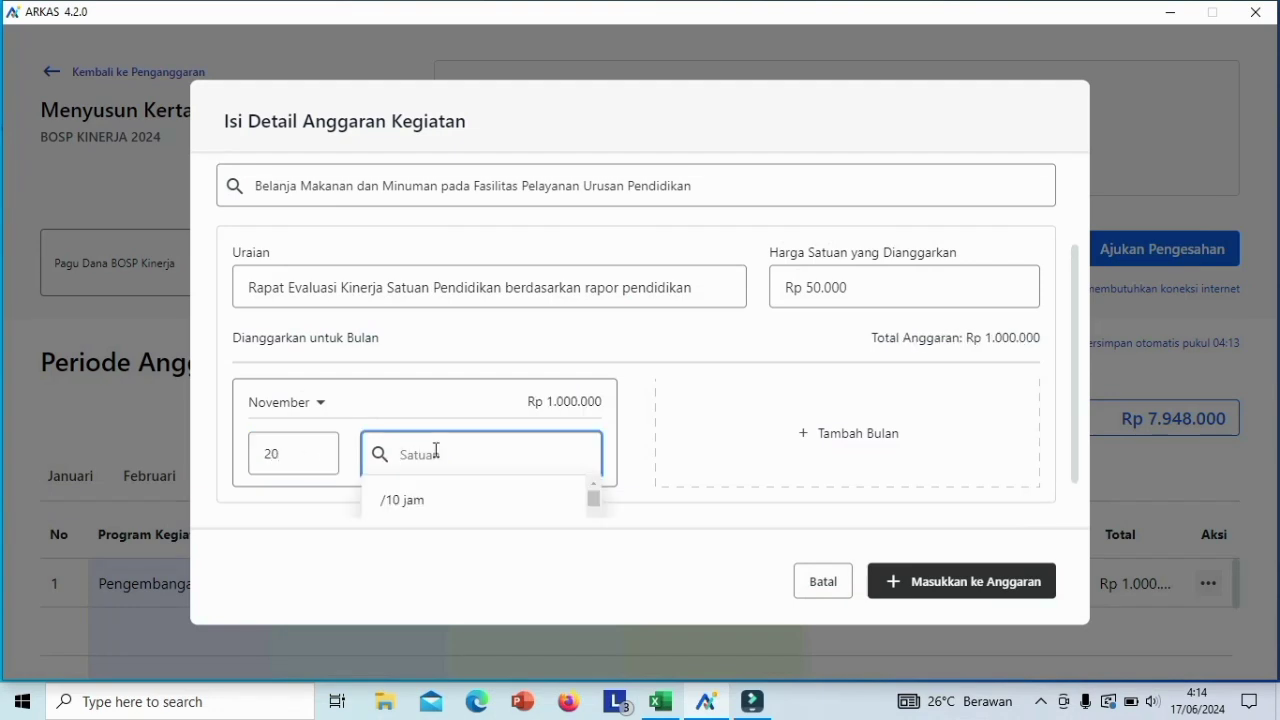
pyautogui.write('bungk')
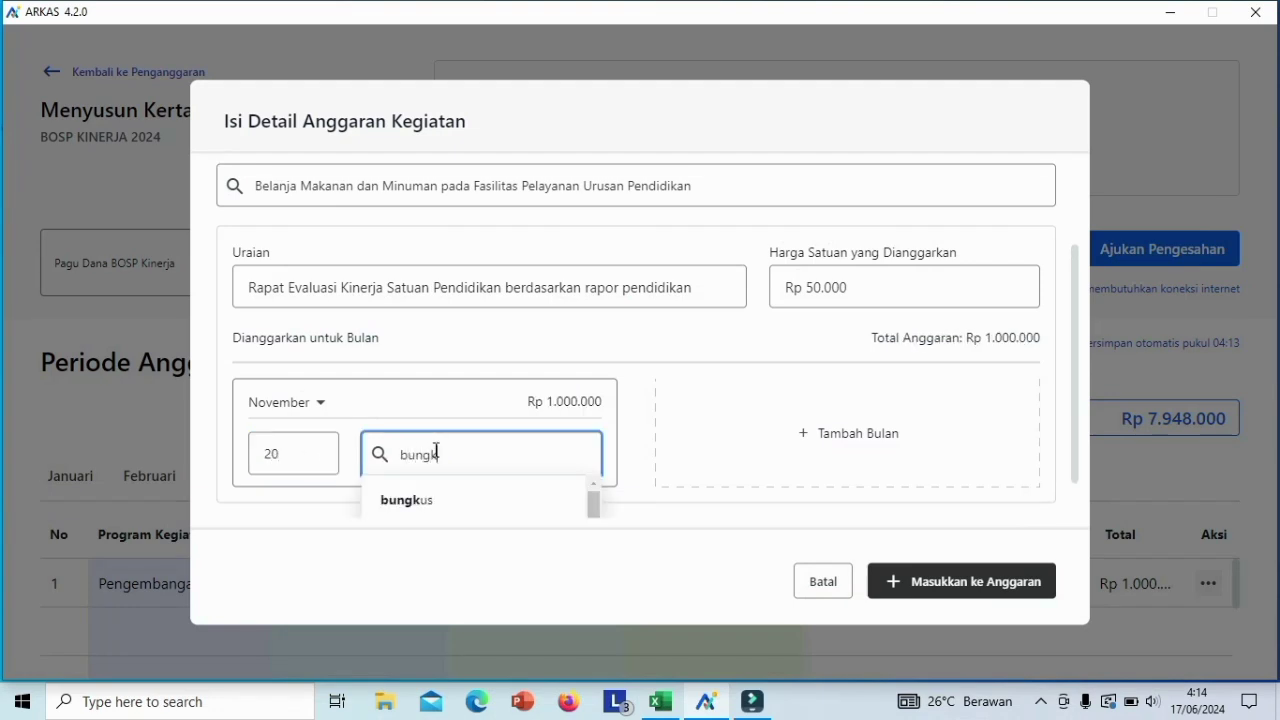
pyautogui.write('us')
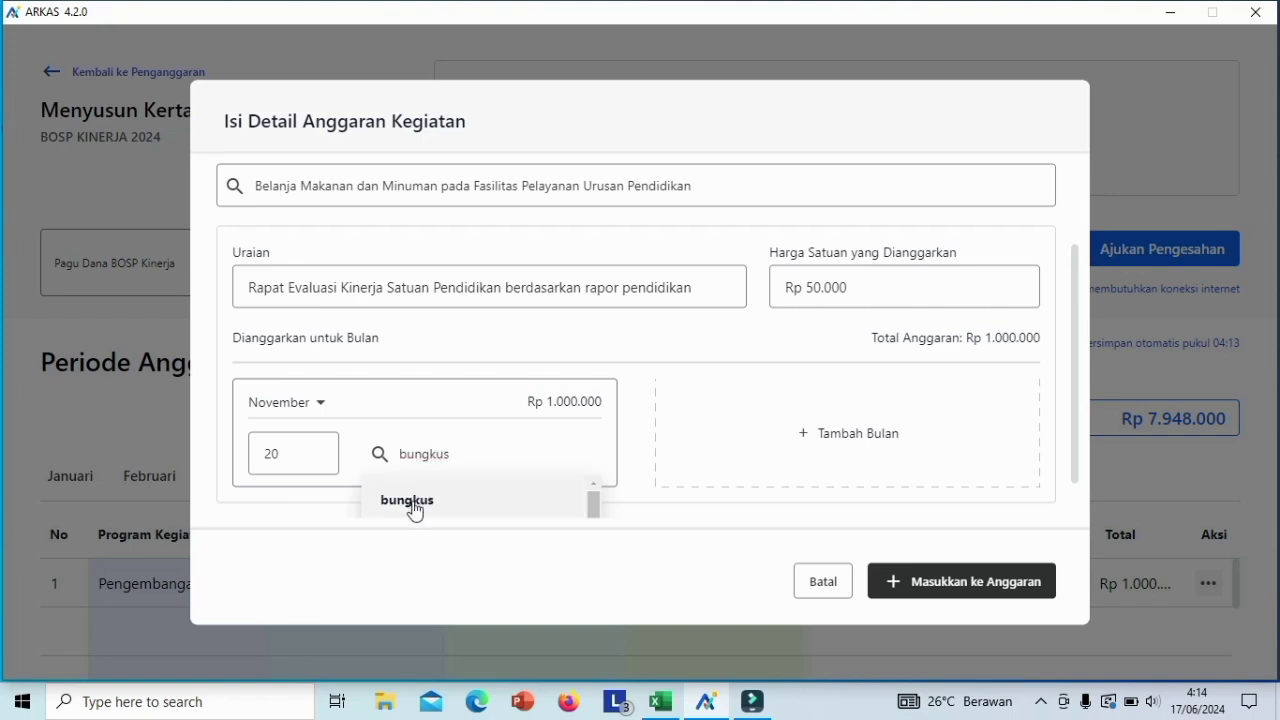
pyautogui.click(420, 503)
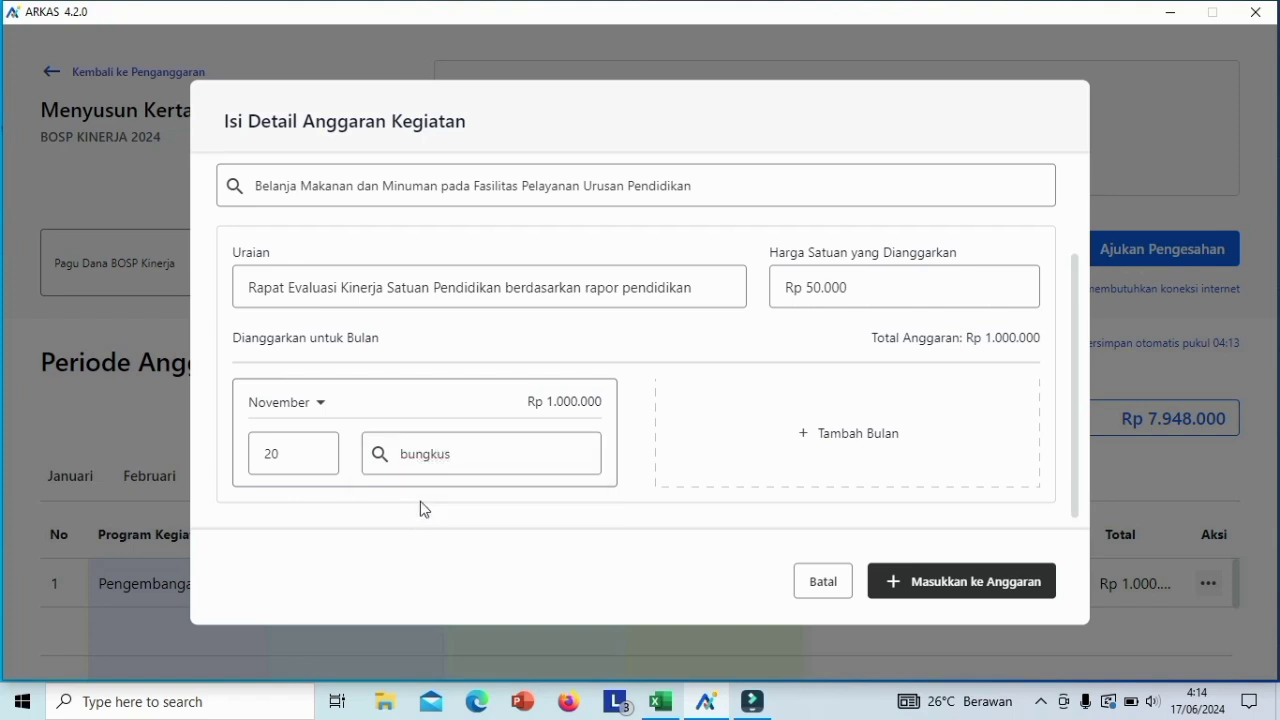
pyautogui.click(936, 594)
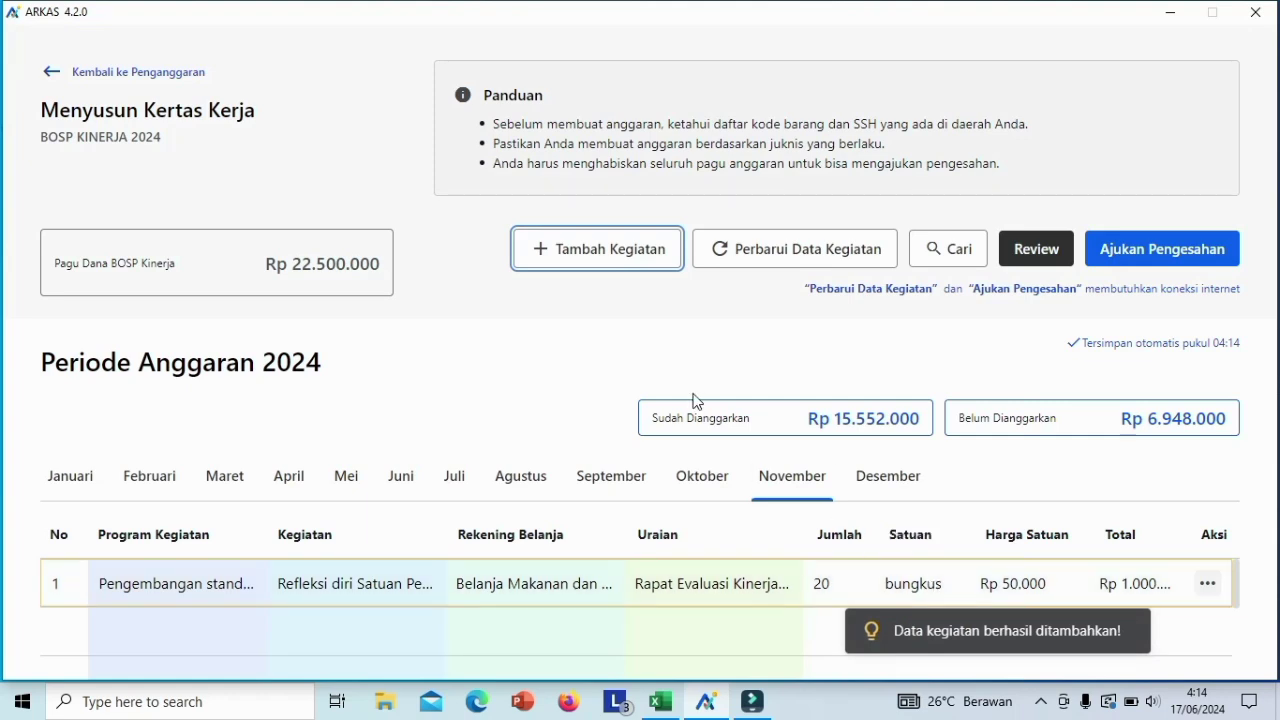
# - Start an entry for "Refleksi diri Satuan Pendidikan" with spending account "Belanja Perjalanan Dinas Dalam Kota / Dalam Daerah"
pyautogui.click(603, 249)
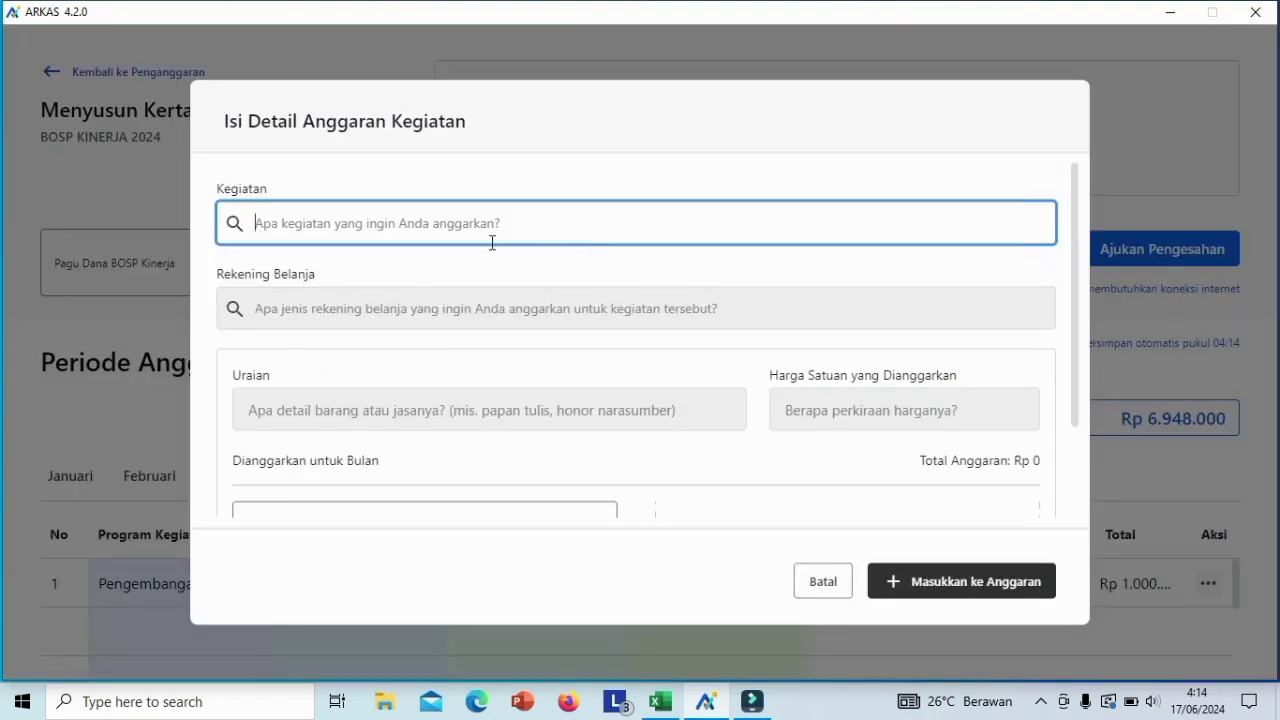
pyautogui.write('refl')
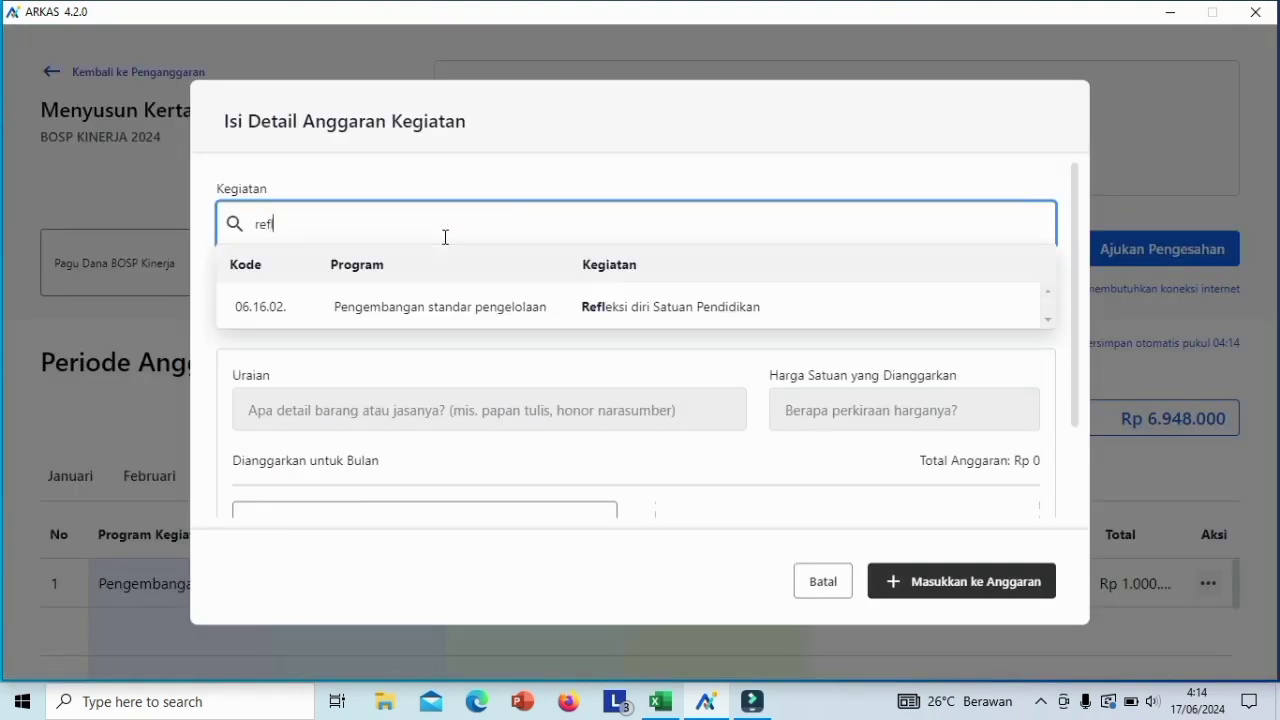
pyautogui.click(630, 310)
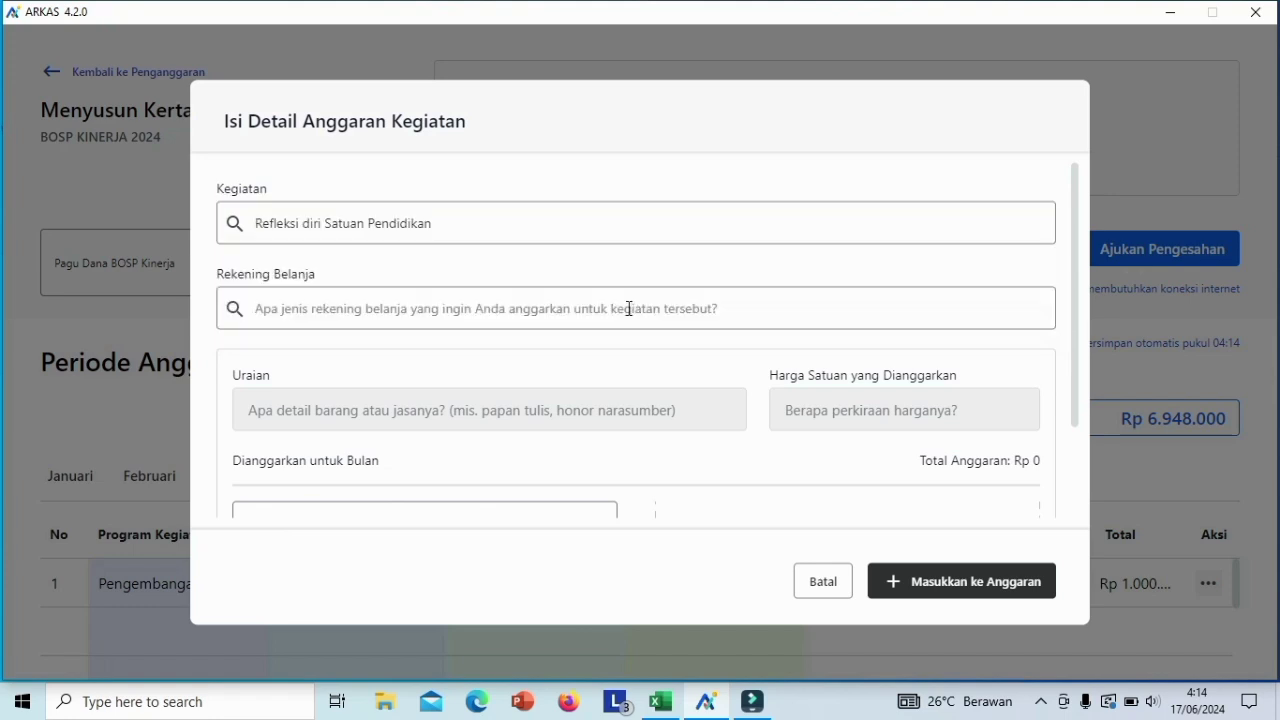
pyautogui.click(543, 319)
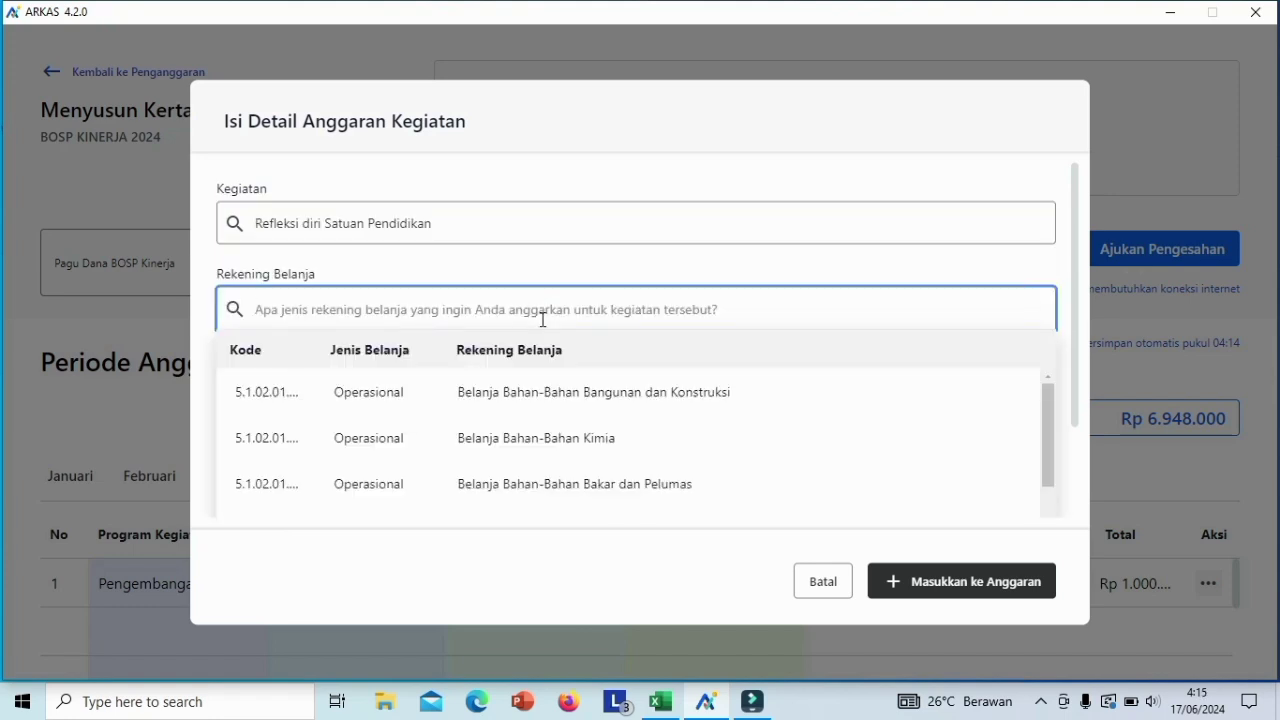
pyautogui.write('dinas')
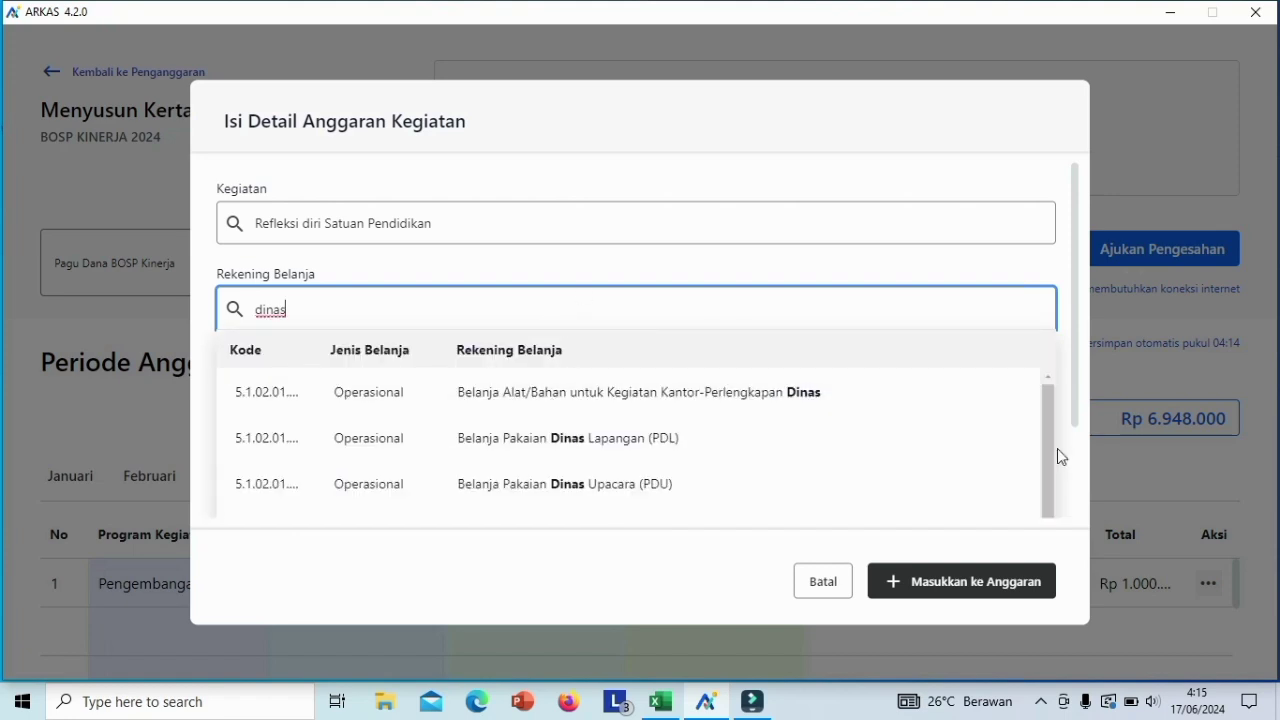
pyautogui.moveTo(1045, 430); pyautogui.dragTo(1043, 486)
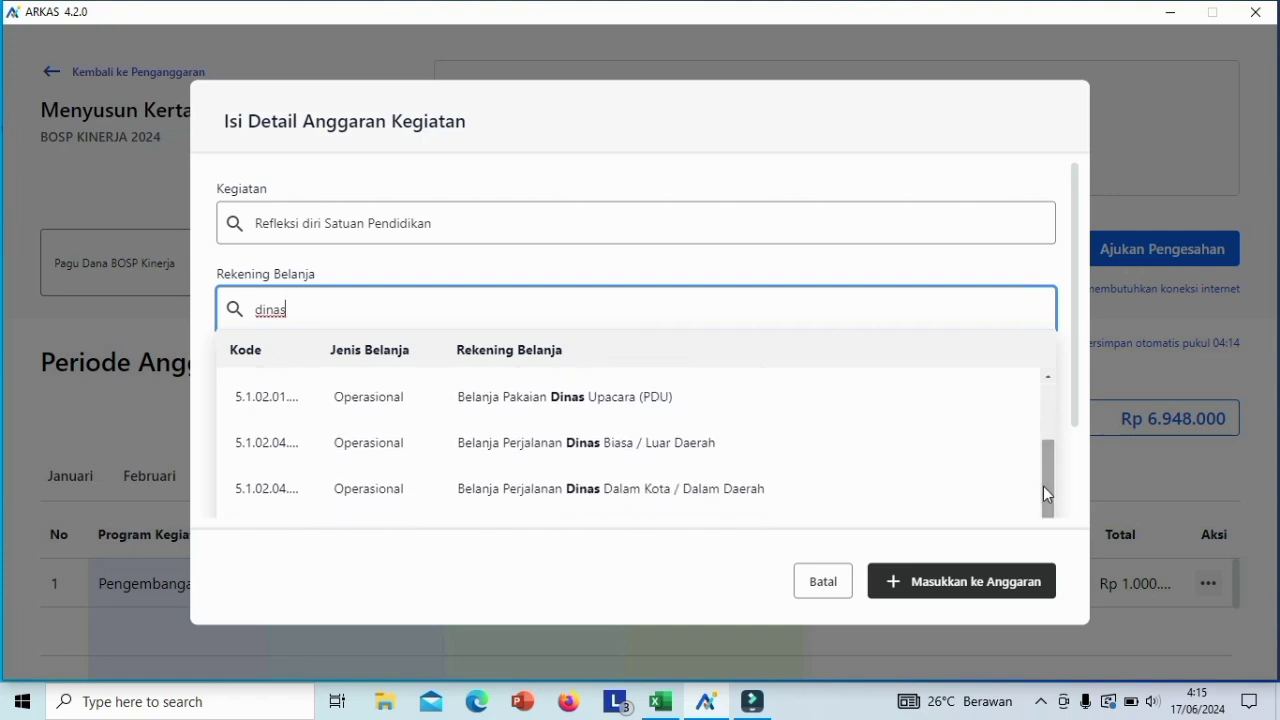
pyautogui.click(611, 498)
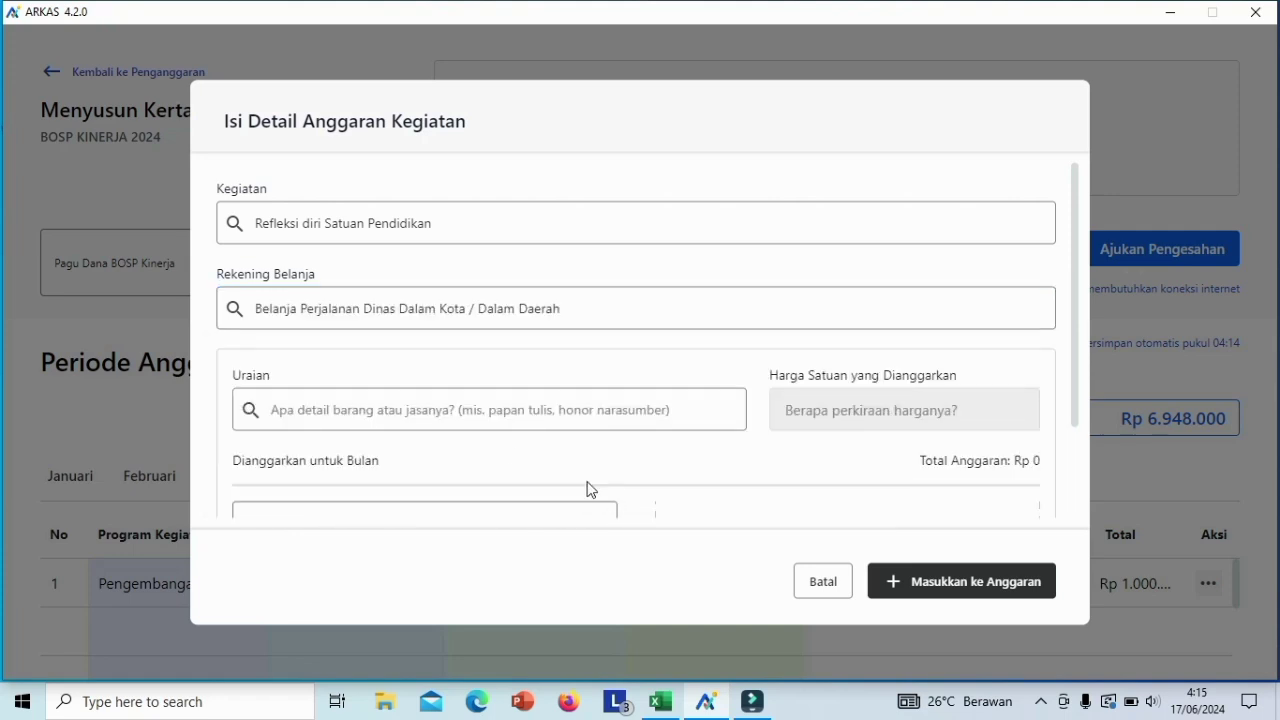
# - Choose "Bahan Bakar dan Pelumas-Pertamax (Non SPBU)" as the item description and set its unit price to Rp 20.000
pyautogui.click(386, 410)
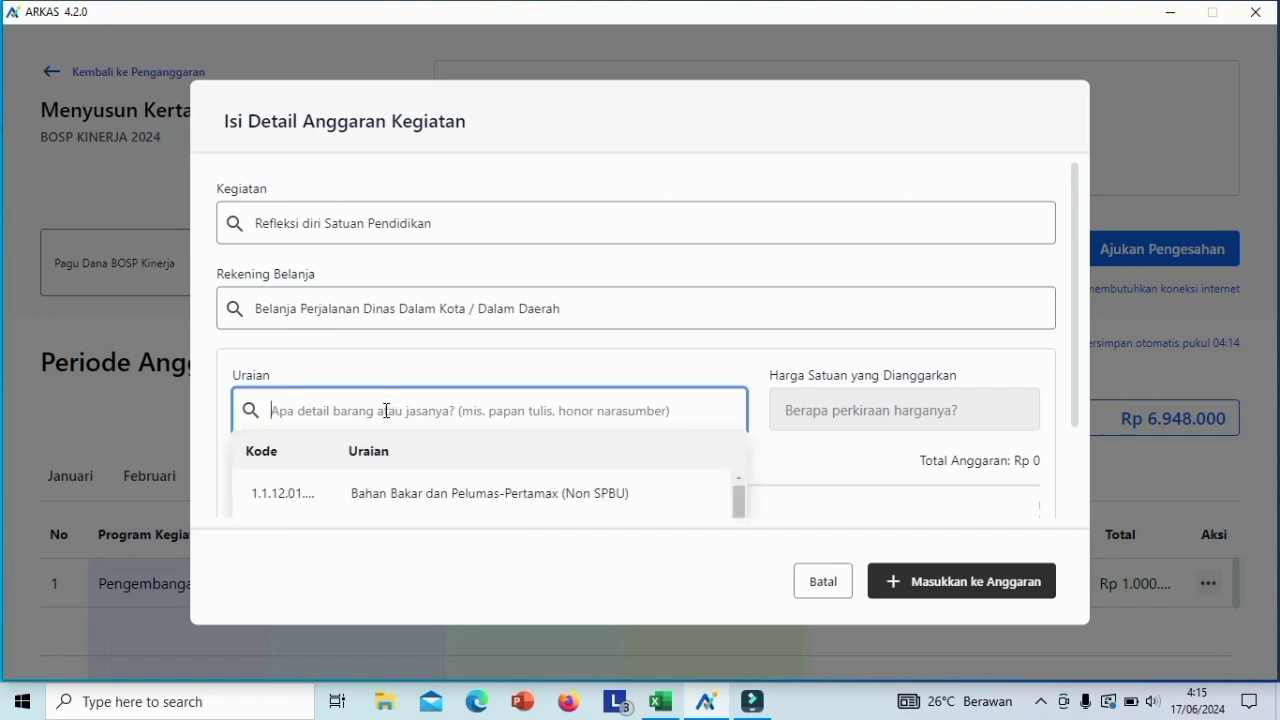
pyautogui.click(460, 505)
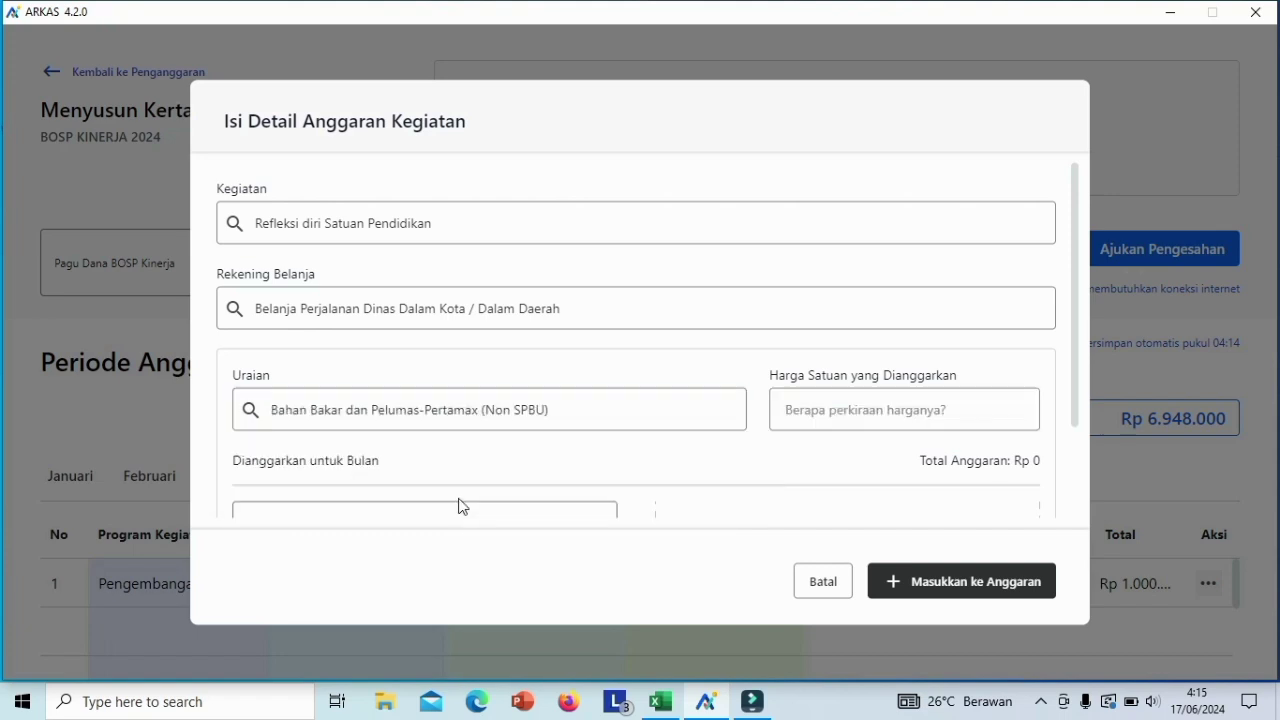
pyautogui.click(842, 409)
pyautogui.write('200000')
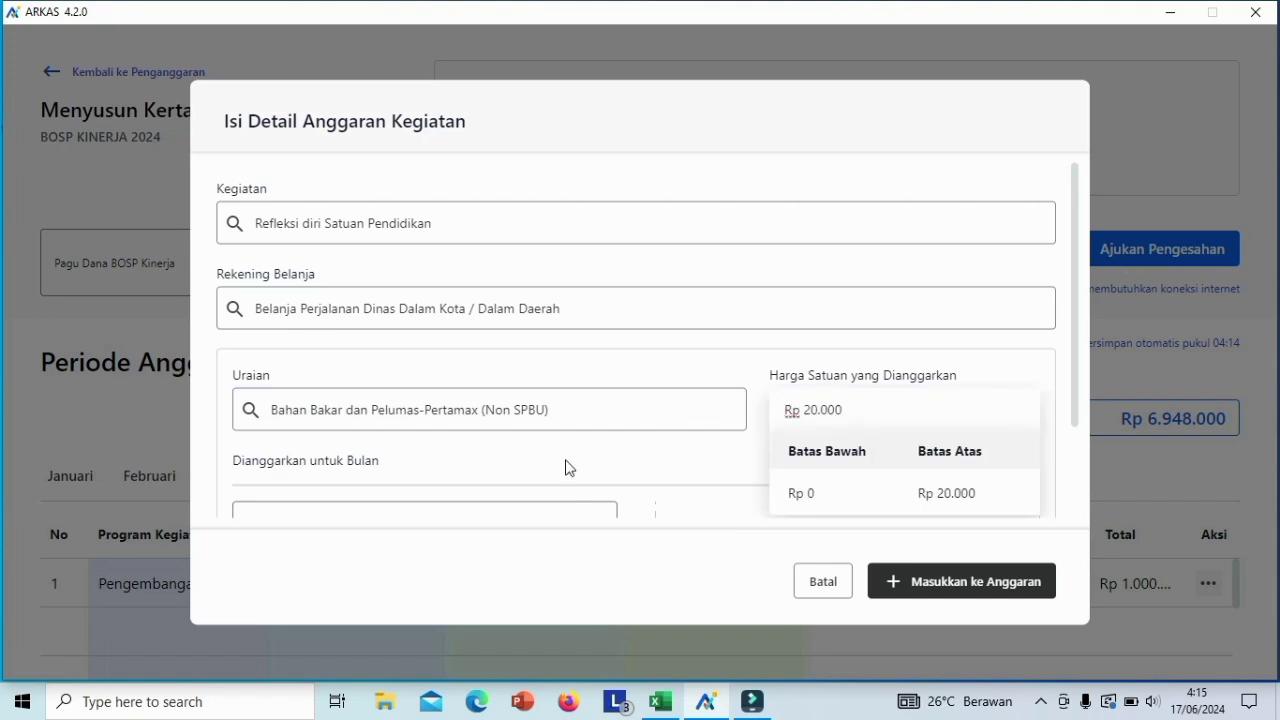
# - Allocate 10 liter to November for the Pertamax fuel item and add it to the budget
pyautogui.moveTo(1076, 345); pyautogui.dragTo(1076, 437)
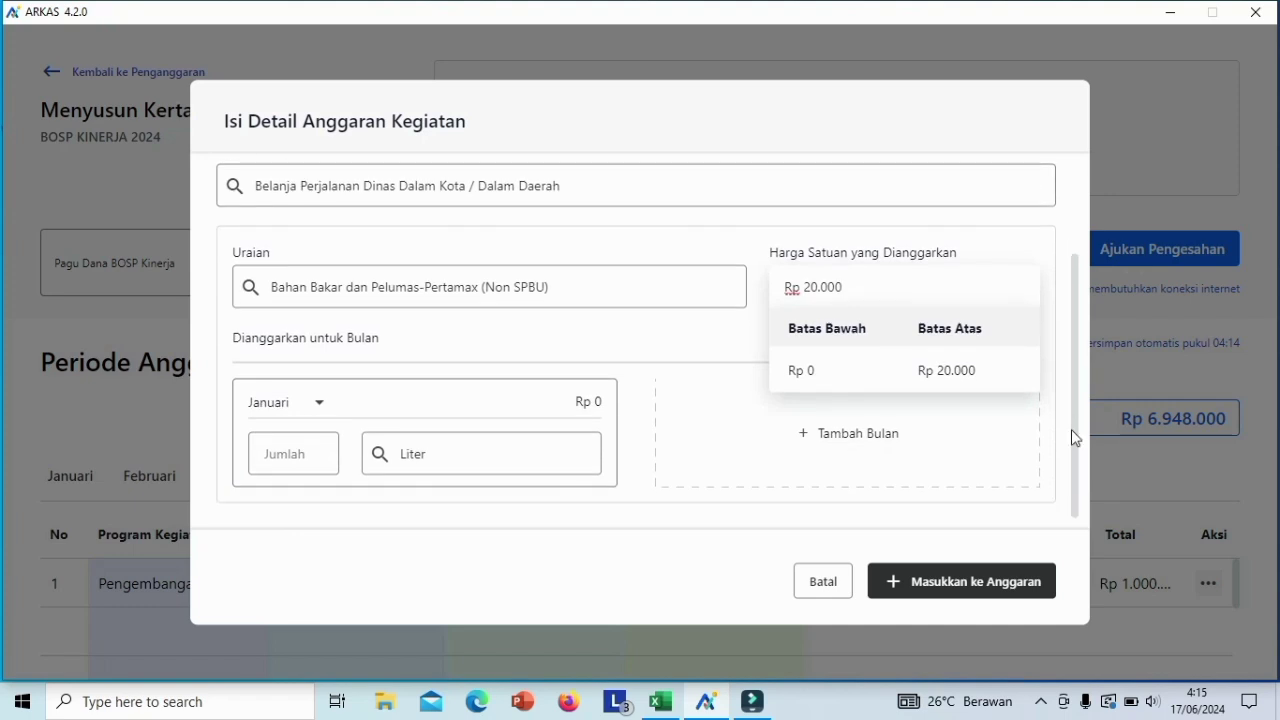
pyautogui.click(321, 408)
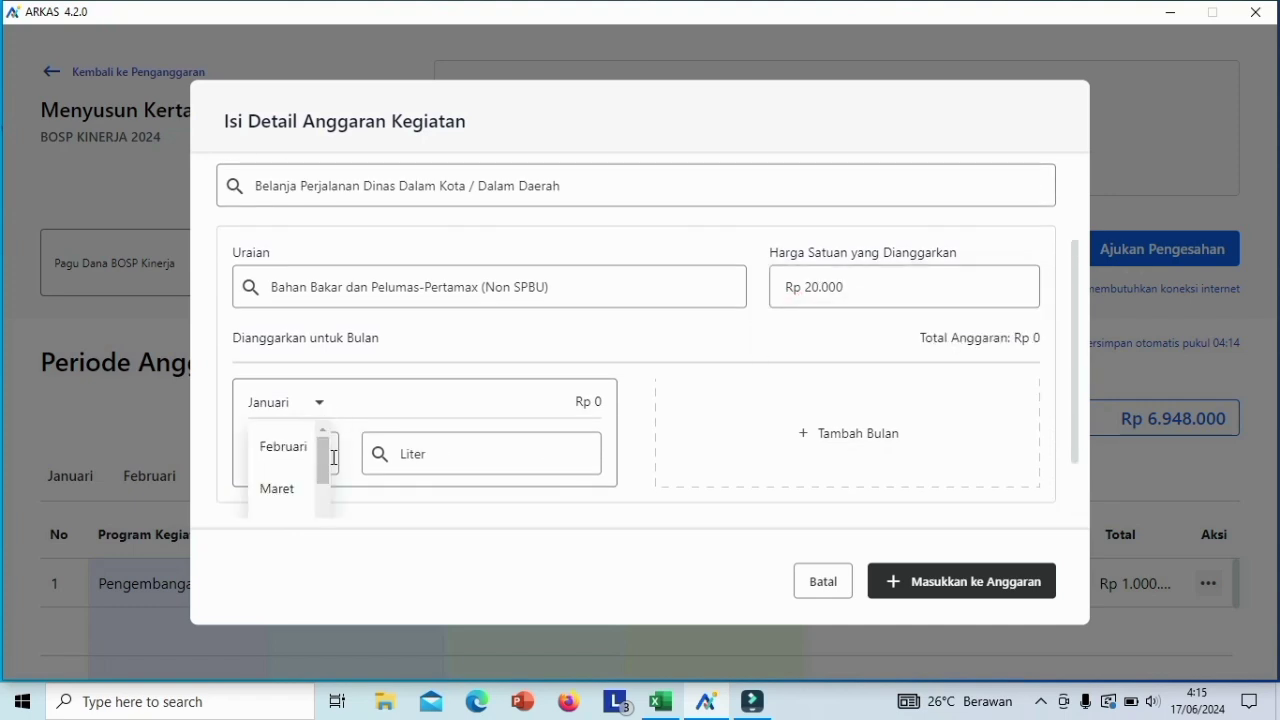
pyautogui.moveTo(326, 458); pyautogui.dragTo(320, 551)
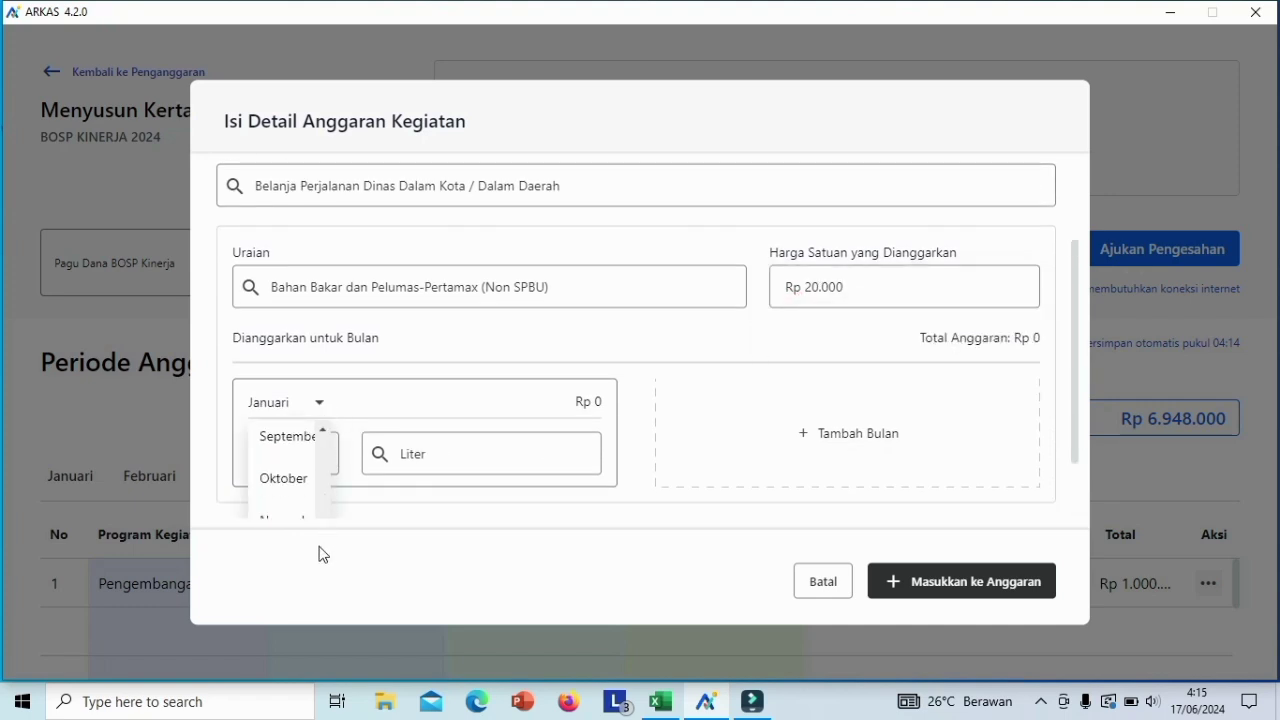
pyautogui.scroll(-1, 284, 518)
pyautogui.click(281, 505)
pyautogui.click(305, 458)
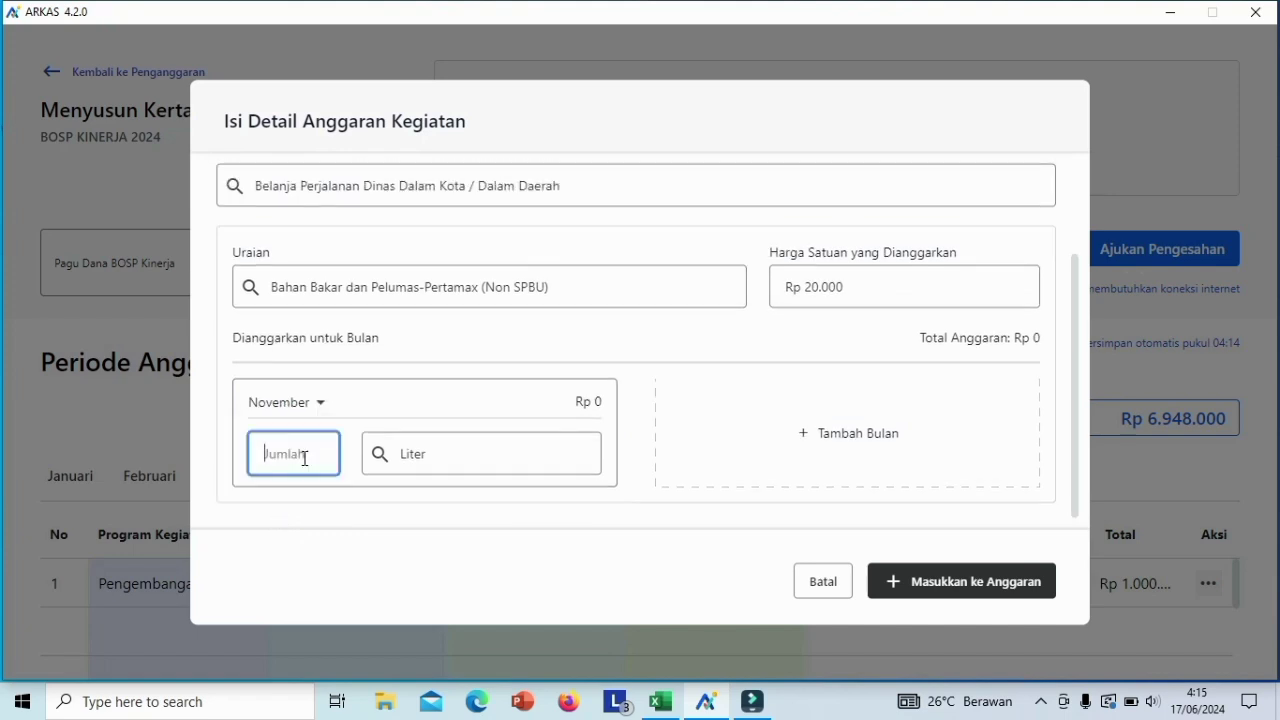
pyautogui.write('10')
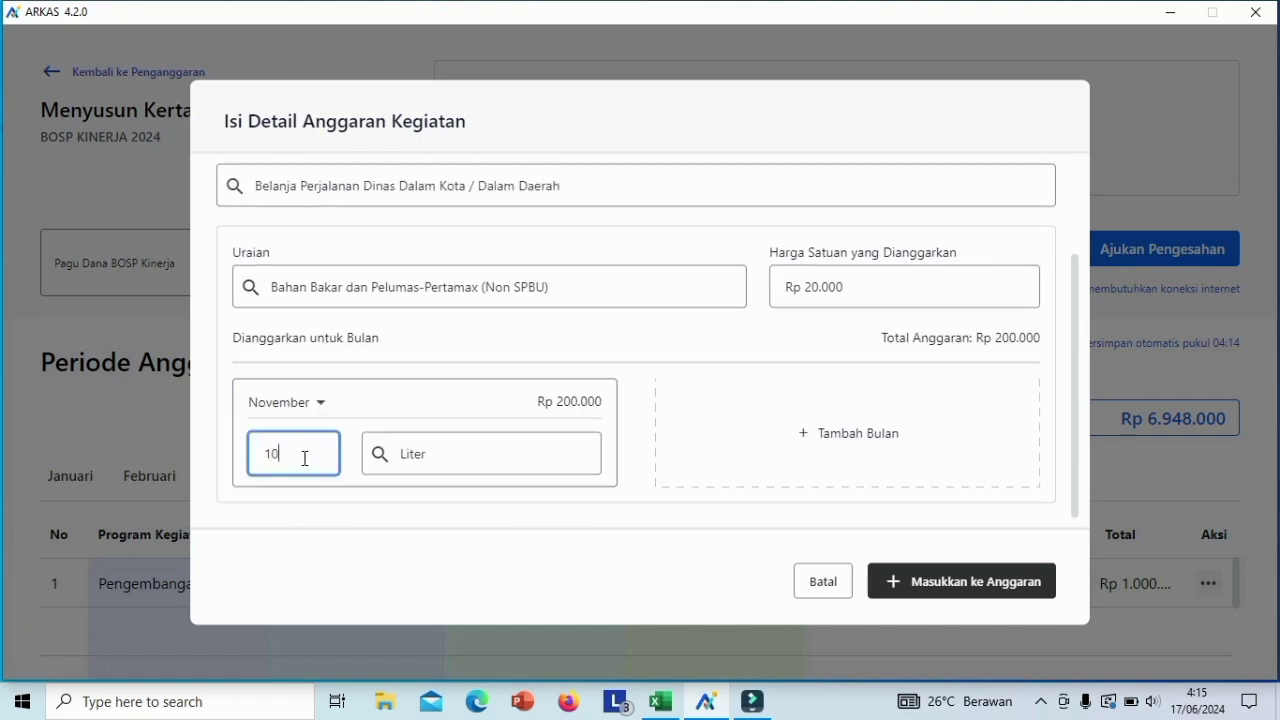
pyautogui.click(974, 586)
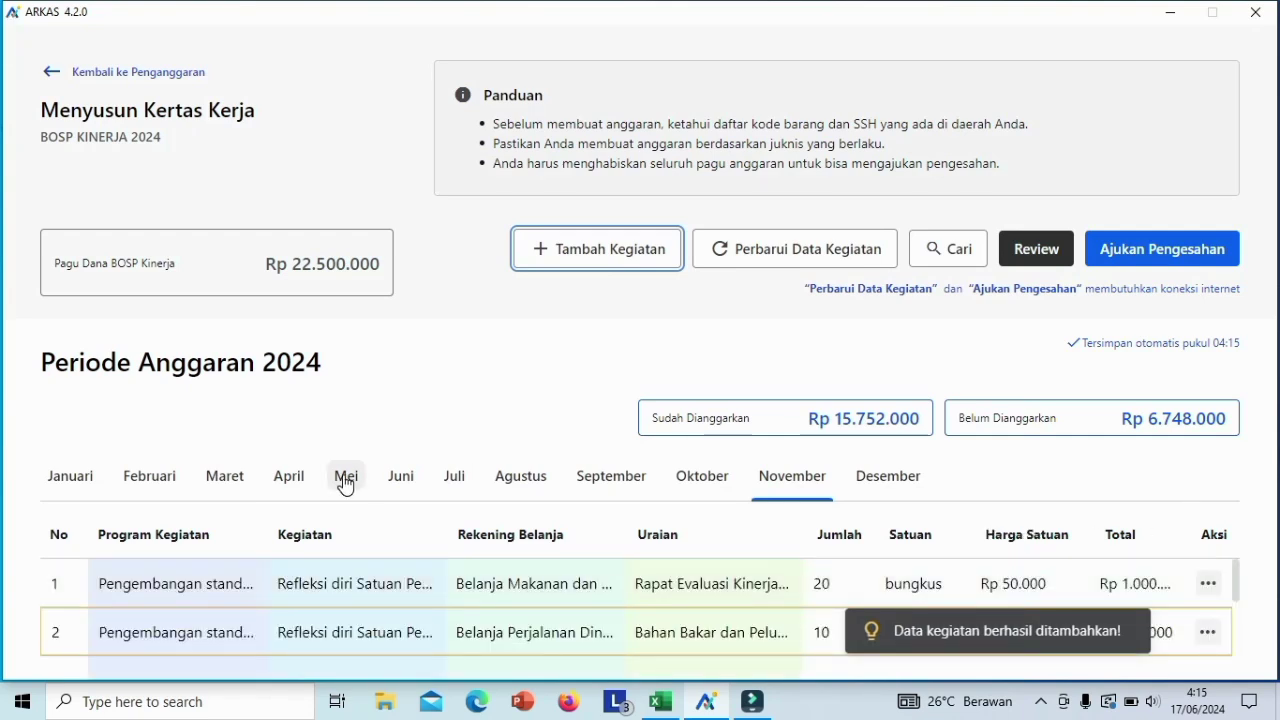
# - Start an entry for "Refleksi diri Satuan Pendidikan" with spending account "Belanja Alat/Bahan untuk Kegiatan Kantor-Alat Tulis Kantor"
pyautogui.click(592, 262)
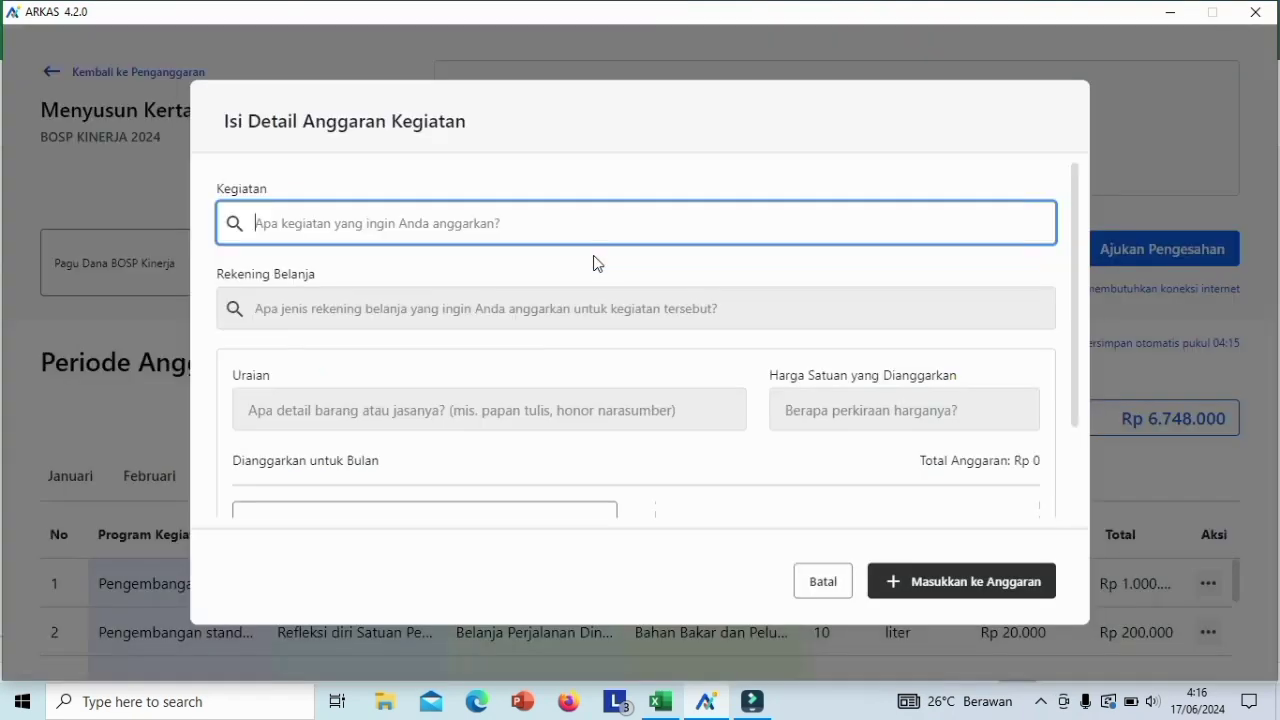
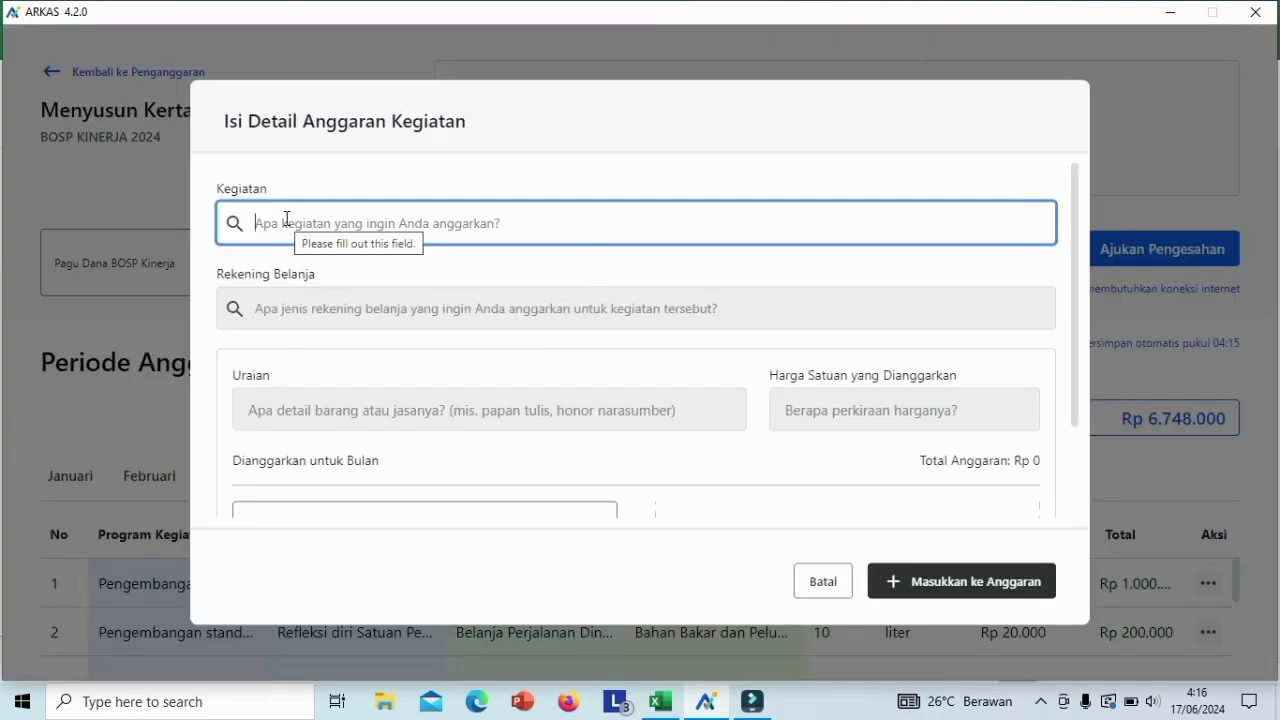
pyautogui.write('re')
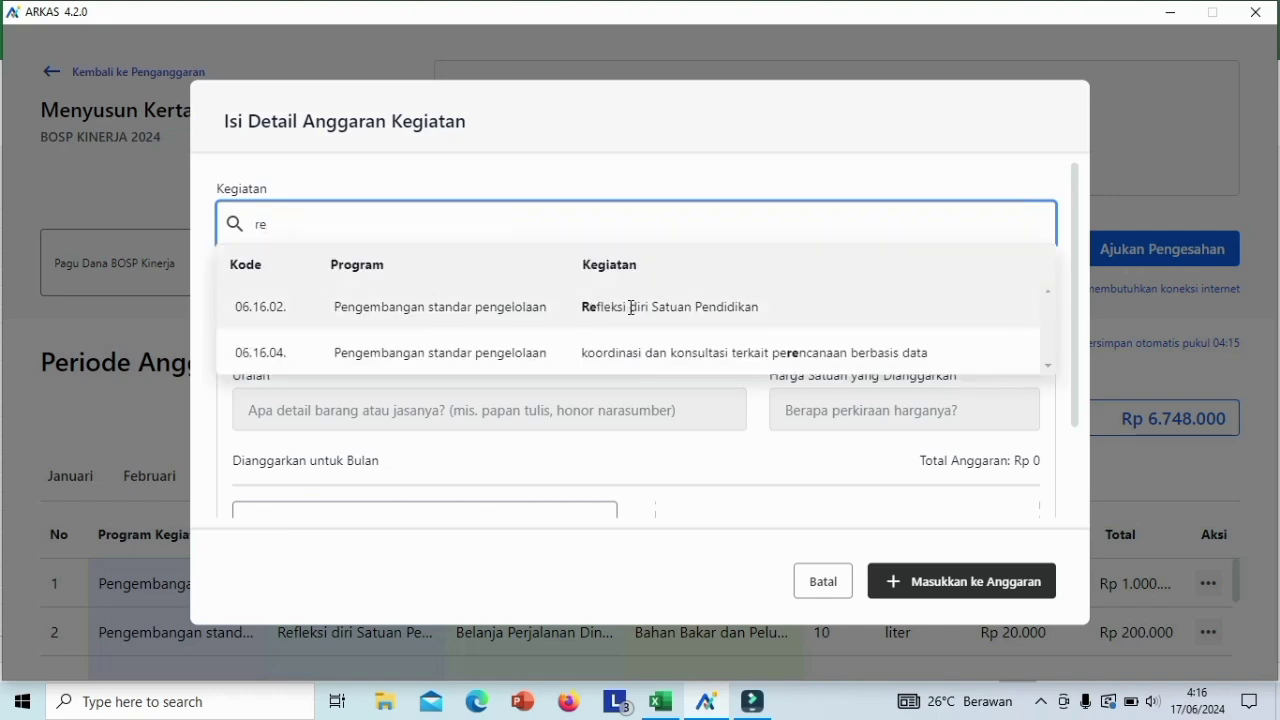
pyautogui.click(627, 305)
pyautogui.click(363, 310)
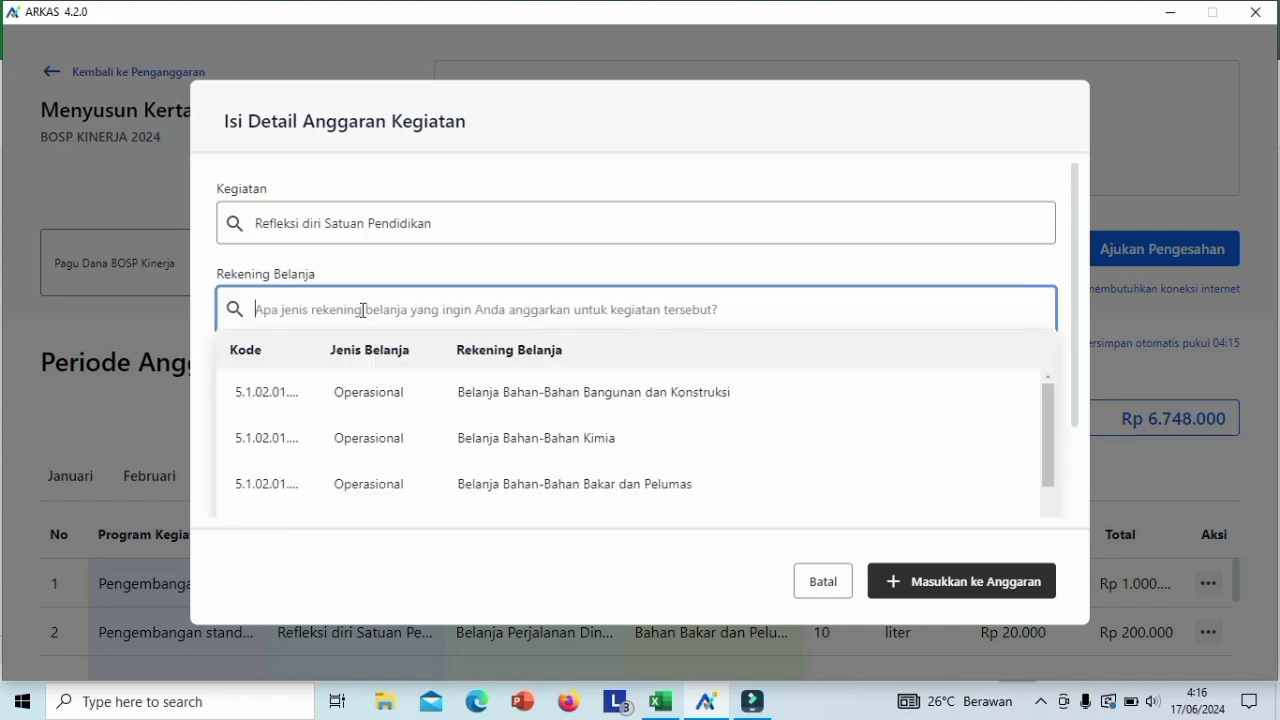
pyautogui.write('alat')
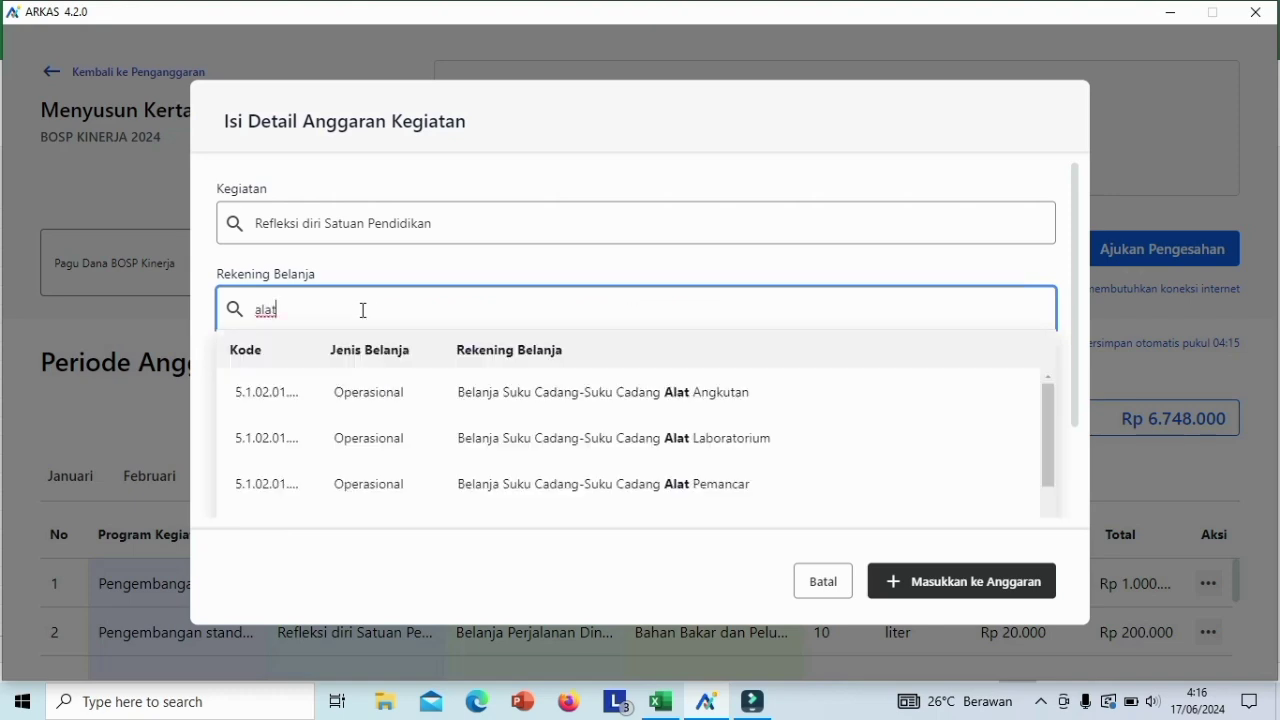
pyautogui.write(' tuli')
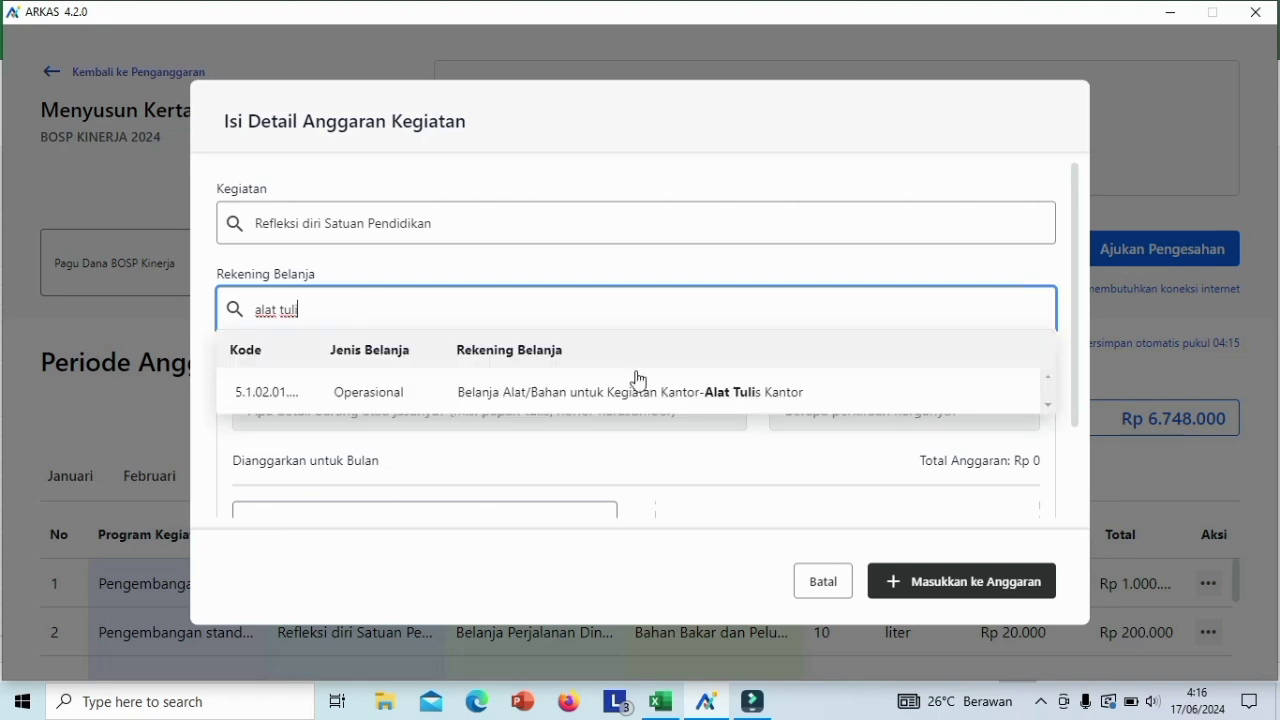
pyautogui.click(736, 392)
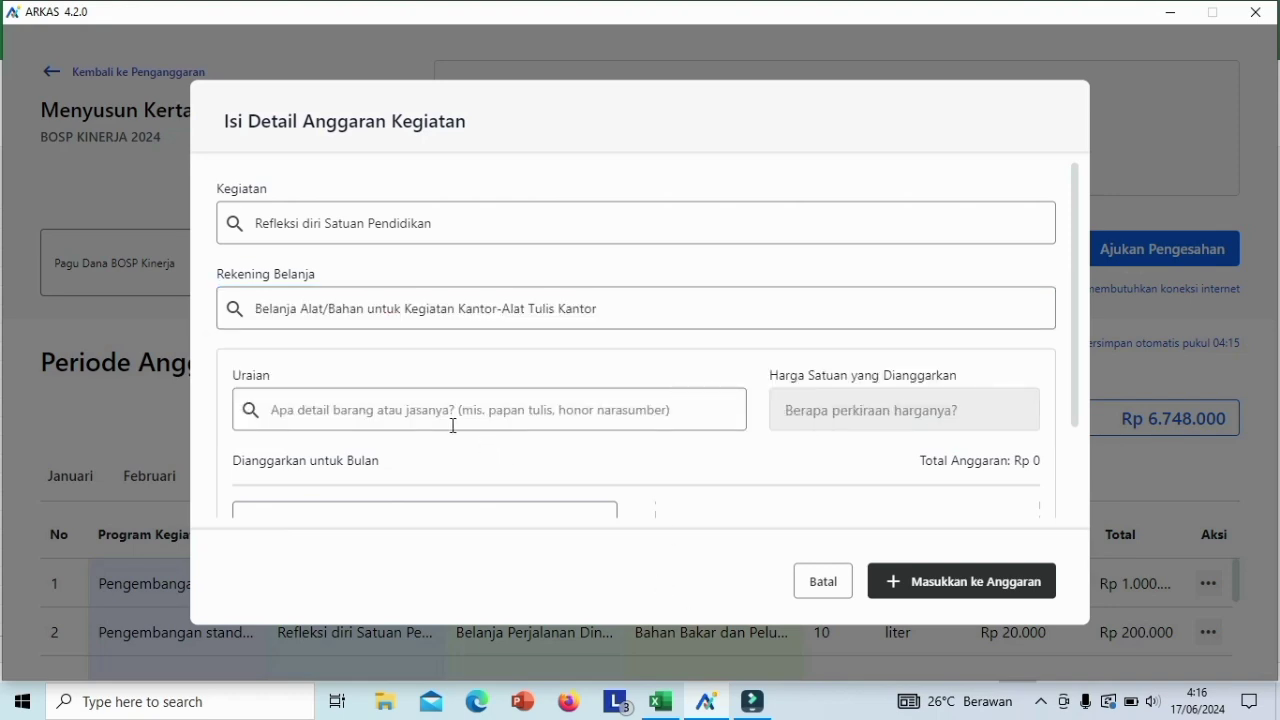
# - Find HVS paper in the item catalogue and choose "Kertas HVS Folio" as the item description
pyautogui.click(399, 410)
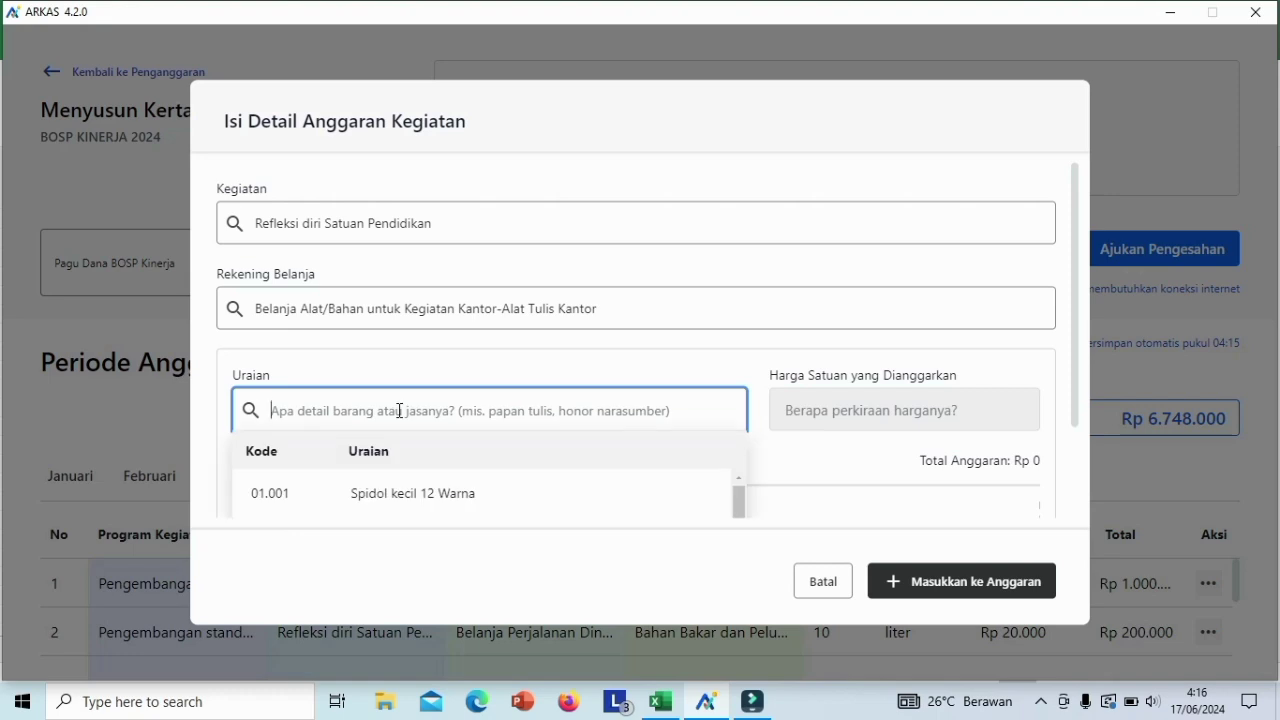
pyautogui.write('hvs')
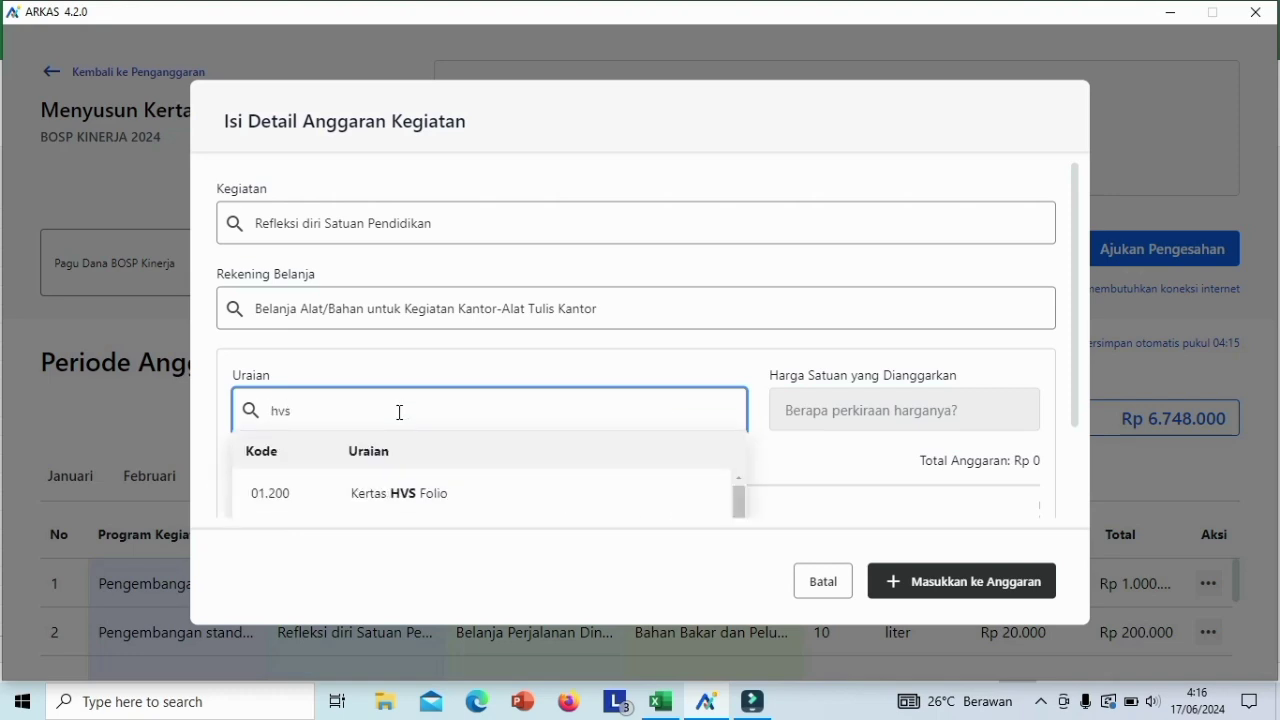
pyautogui.click(440, 493)
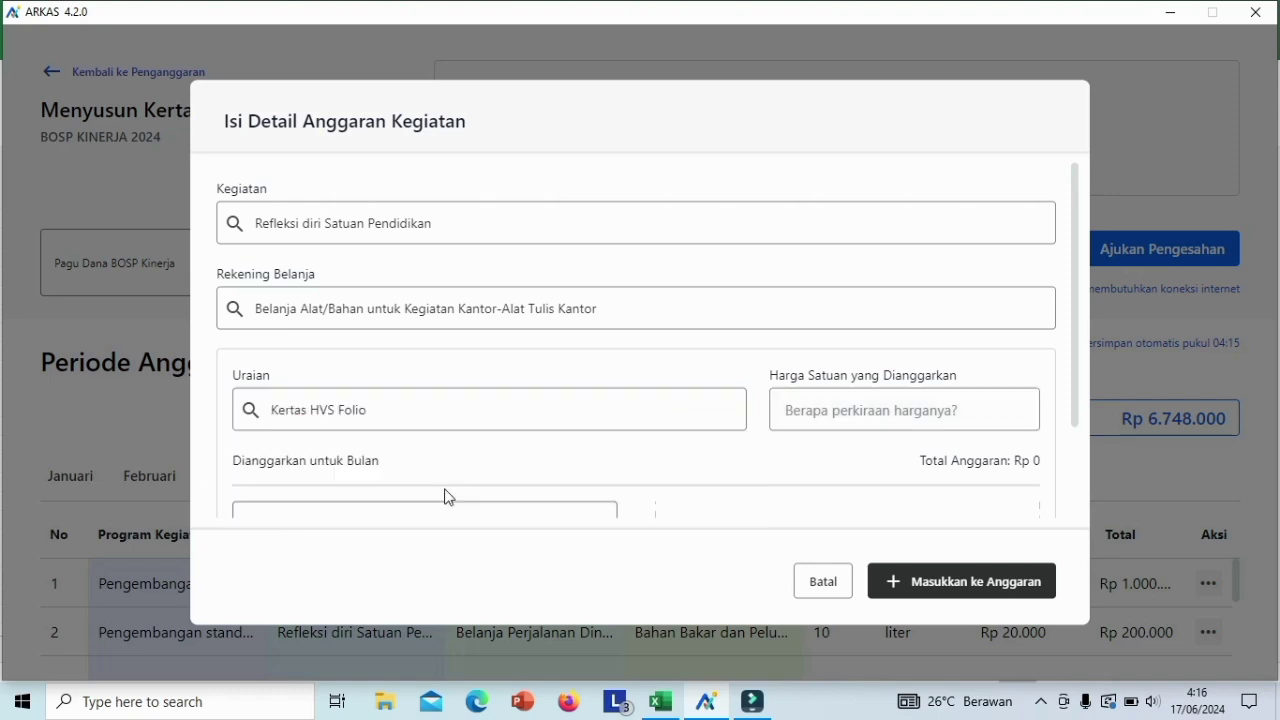
# - Set the unit price of Kertas HVS Folio to Rp 70.000 and its budget month to November
pyautogui.click(838, 406)
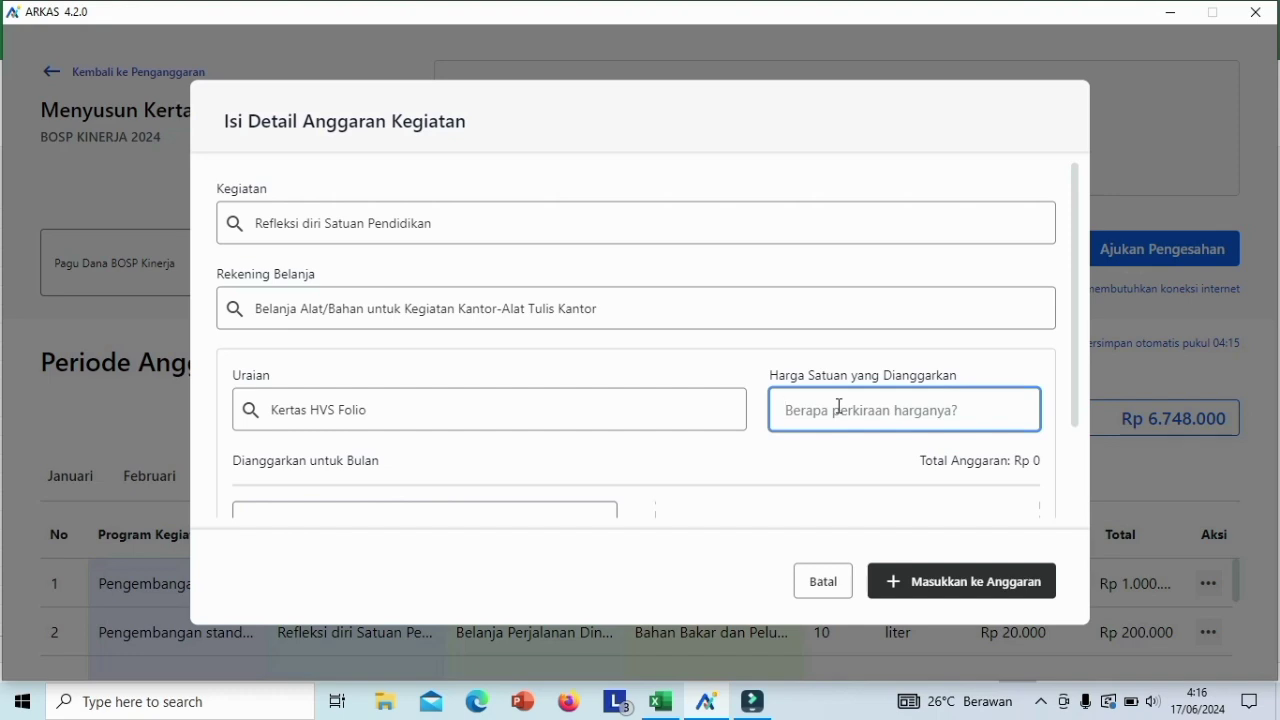
pyautogui.write('70.000')
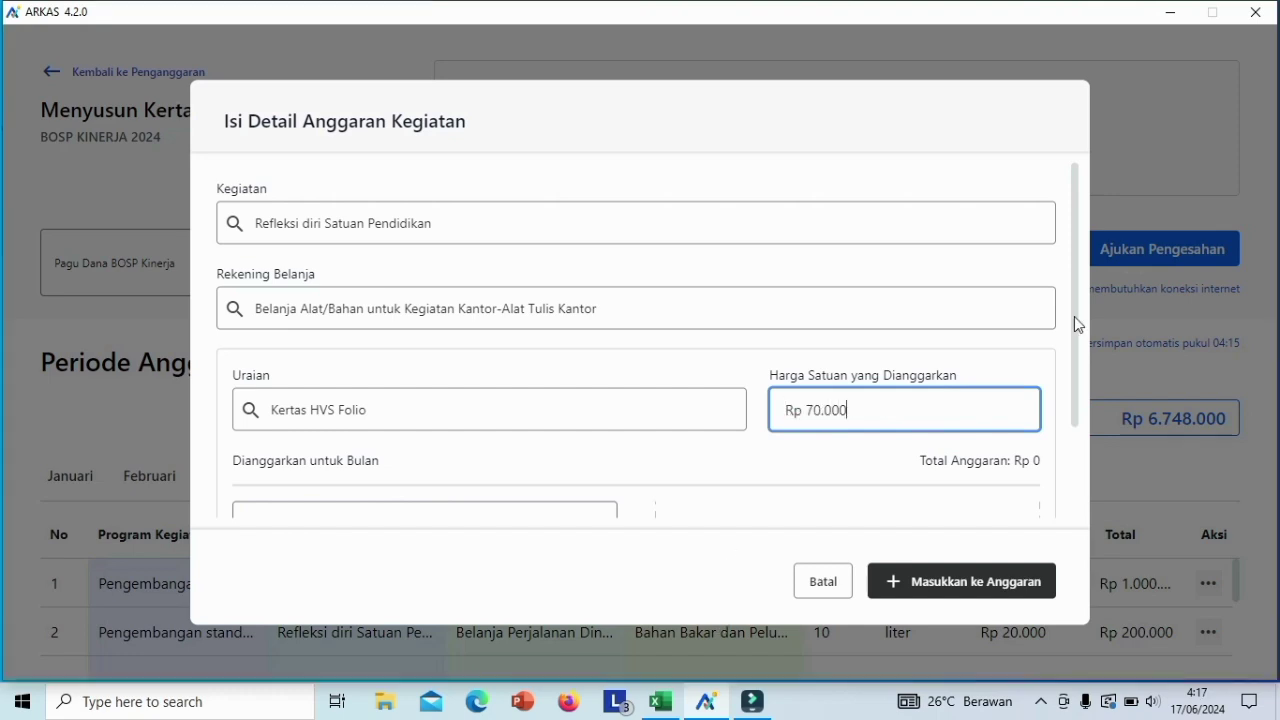
pyautogui.moveTo(1074, 316); pyautogui.dragTo(1080, 497)
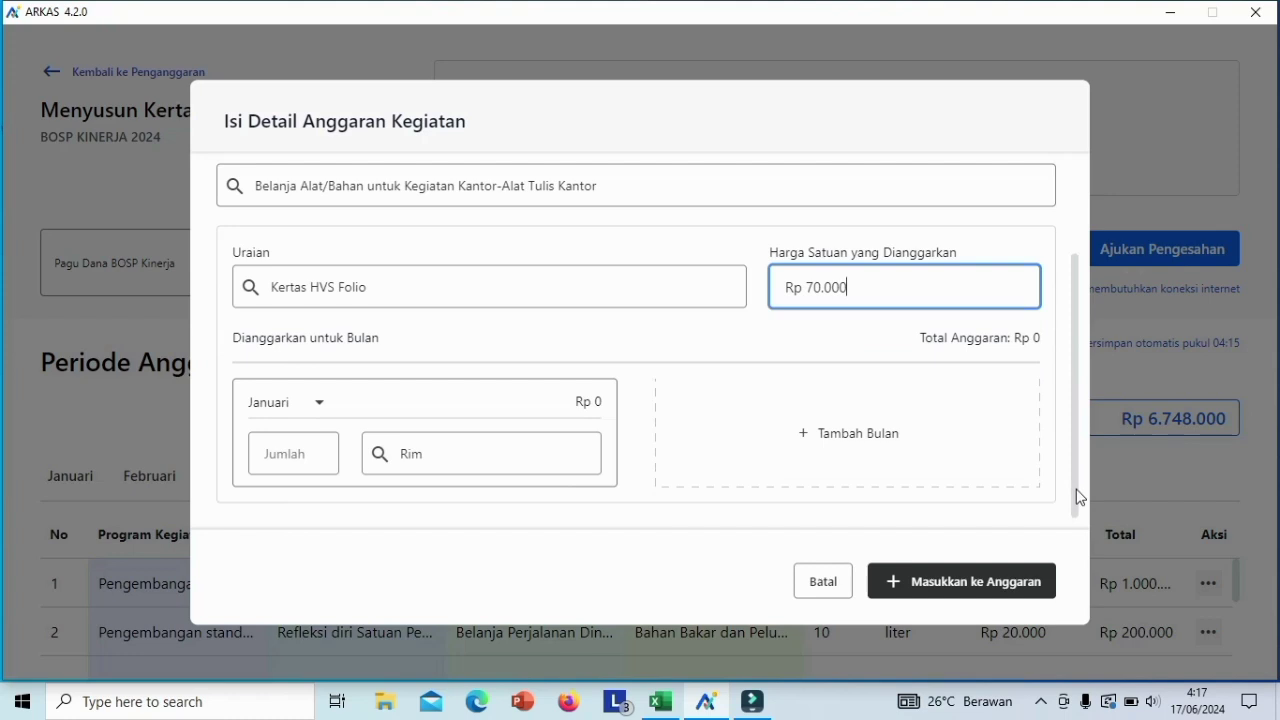
pyautogui.click(320, 405)
pyautogui.moveTo(324, 453); pyautogui.dragTo(323, 505)
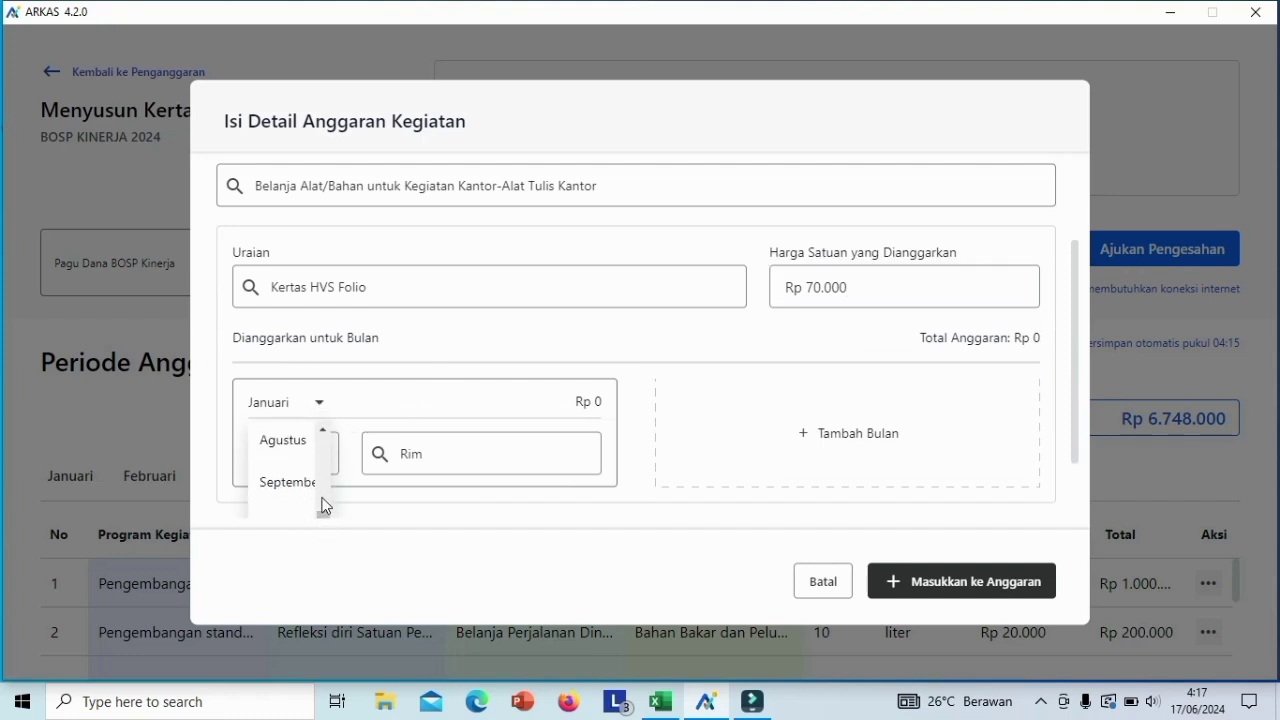
pyautogui.click(1078, 376)
pyautogui.click(317, 405)
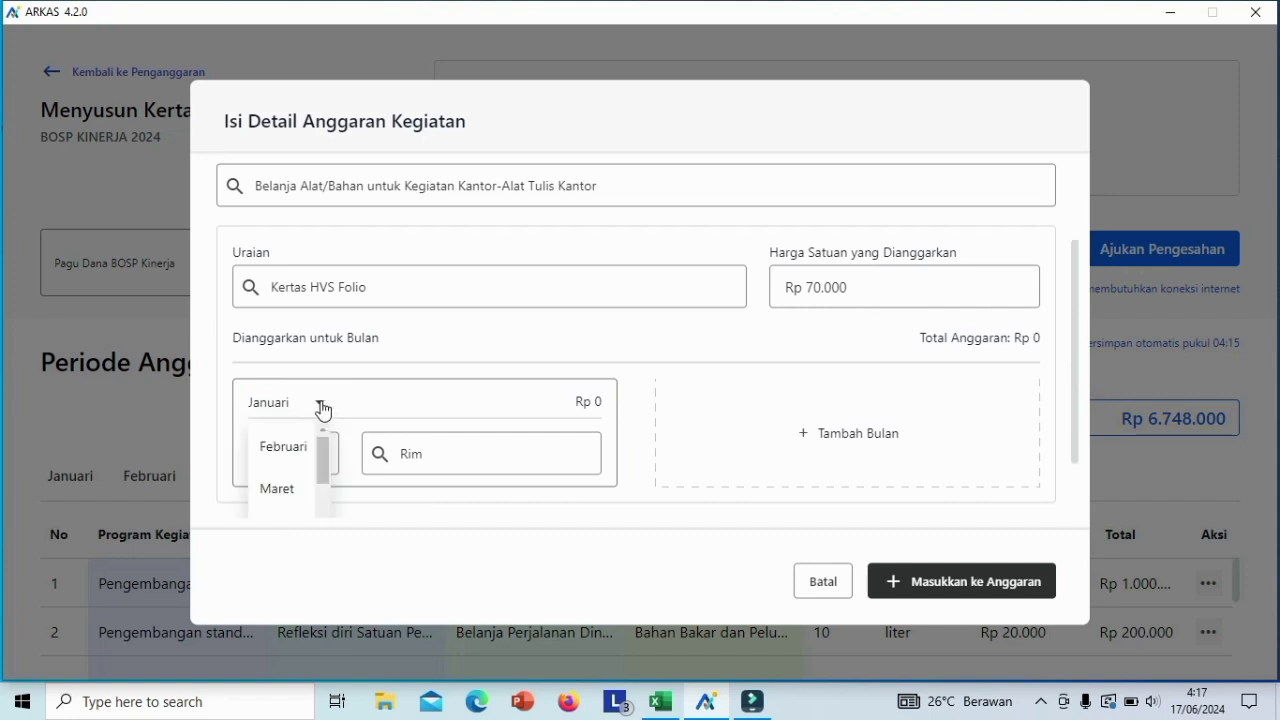
pyautogui.moveTo(325, 467); pyautogui.dragTo(323, 520)
pyautogui.scroll(-1, 273, 521)
pyautogui.click(284, 499)
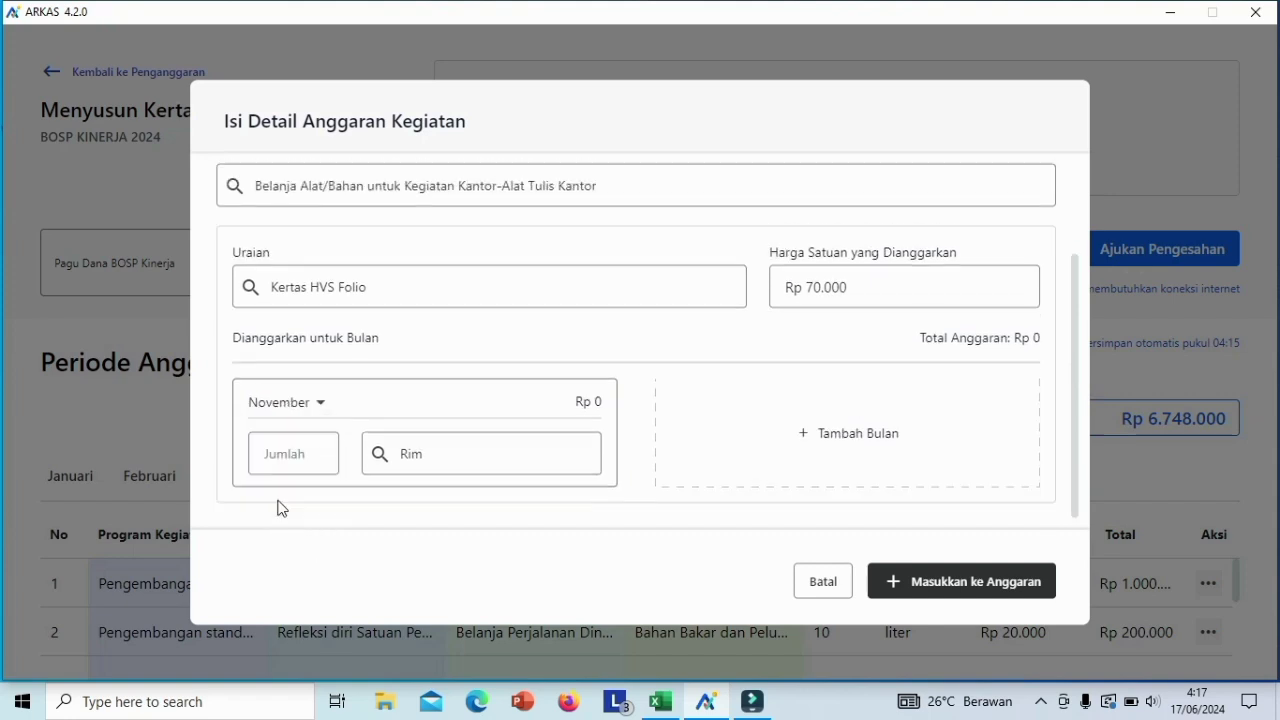
# - Enter a November quantity of 4 rim for the folio paper and add the item to the budget
pyautogui.click(291, 455)
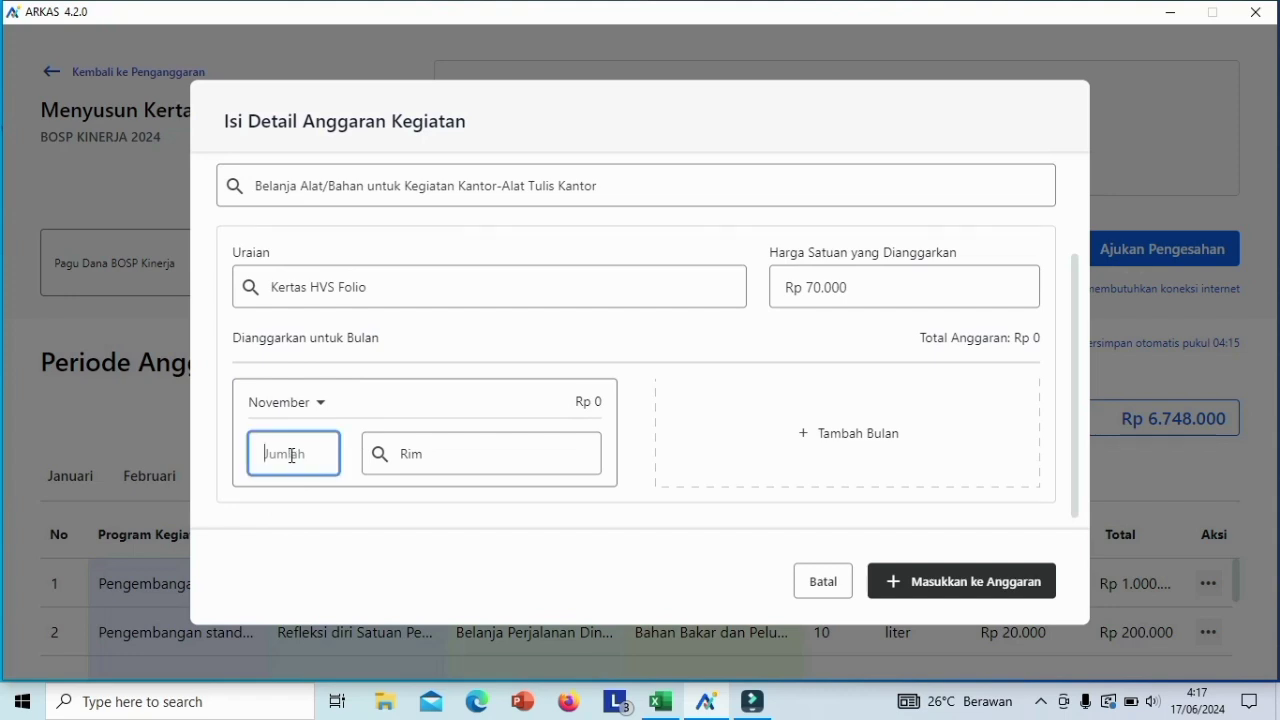
pyautogui.write('4')
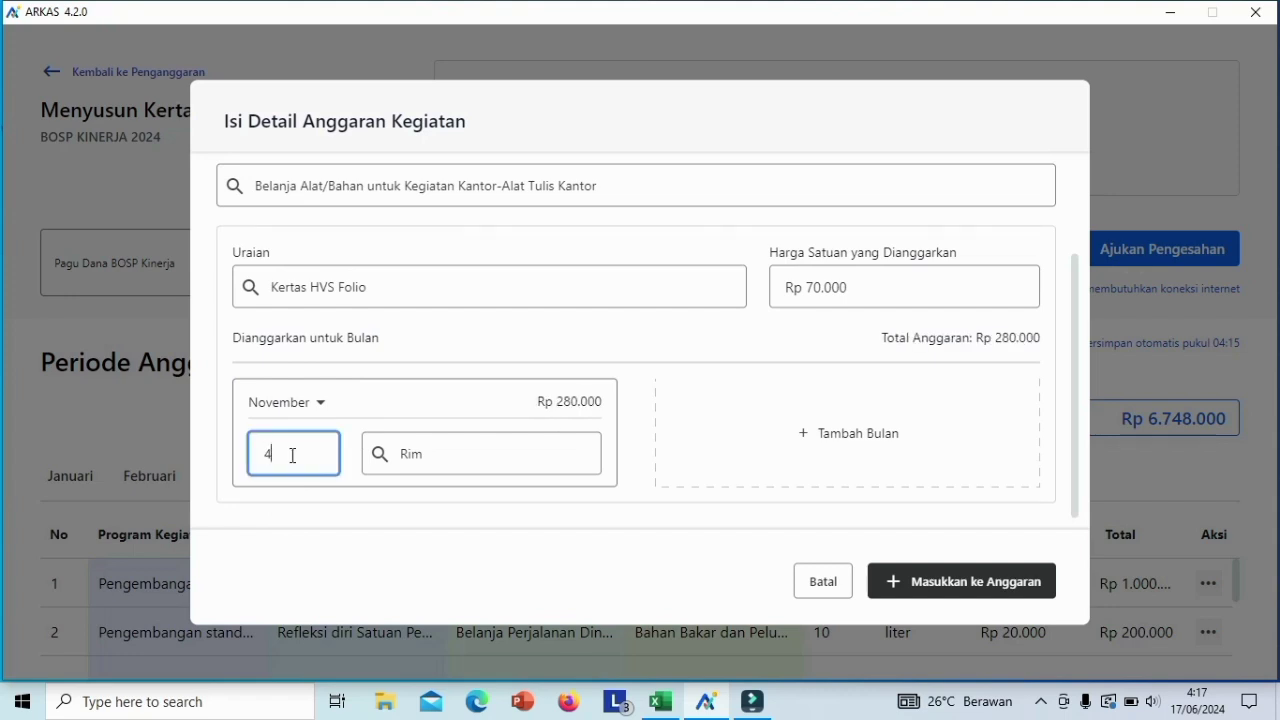
pyautogui.click(910, 597)
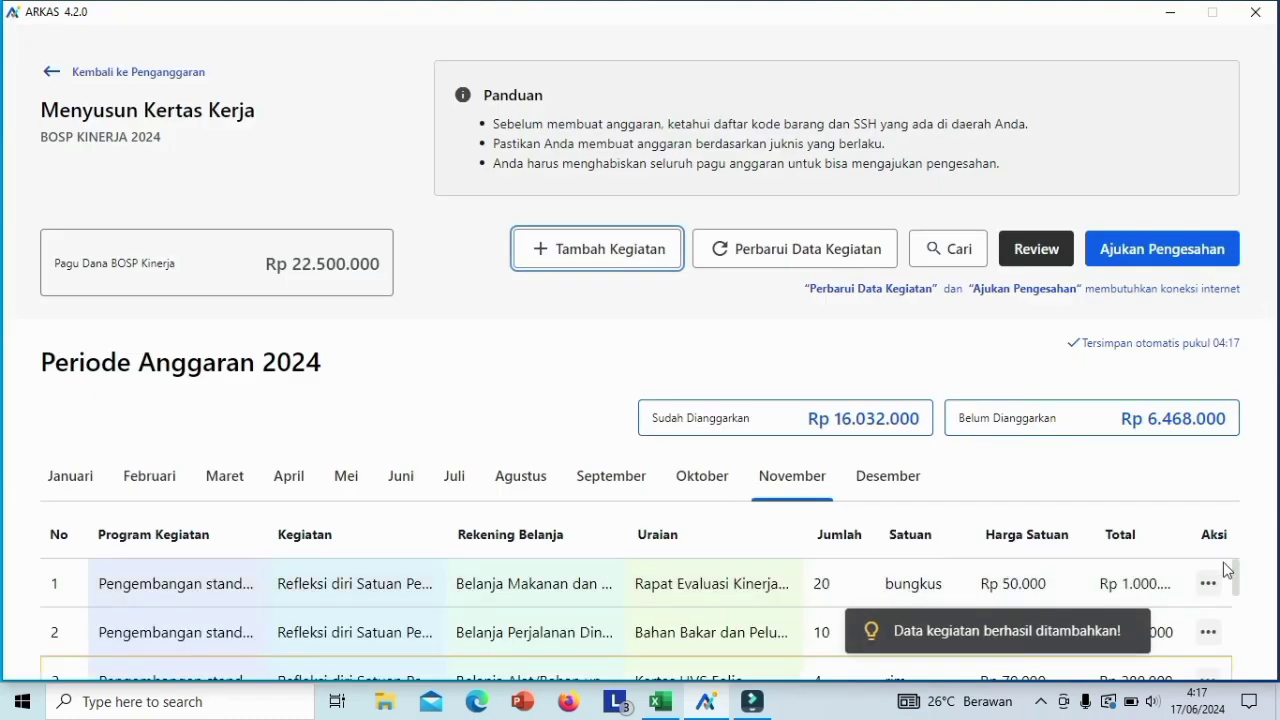
# - Insert another item under the Kertas HVS Folio entry, choosing "stopmap tas" as the description with a unit price of Rp 110.000
pyautogui.moveTo(1236, 585)
pyautogui.mouseDown()
pyautogui.moveTo(1240, 622)
pyautogui.moveTo(1235, 609)
pyautogui.mouseUp()
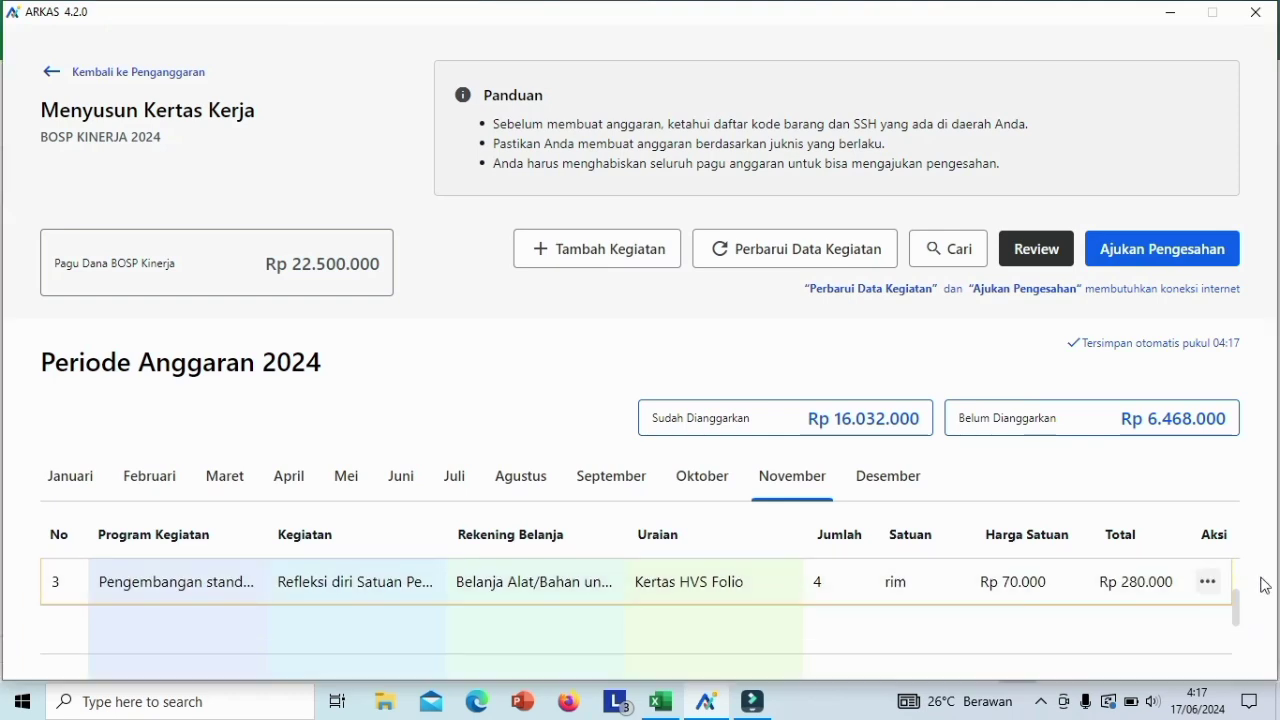
pyautogui.click(1210, 591)
pyautogui.click(1144, 612)
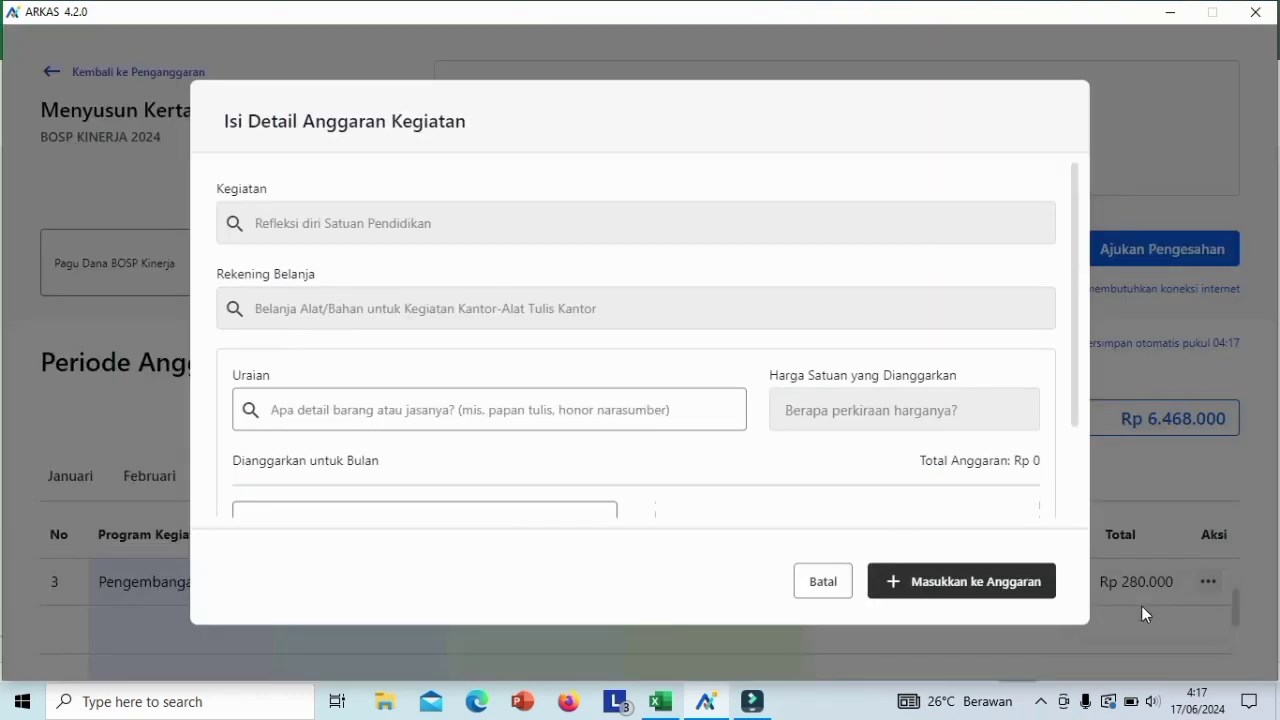
pyautogui.click(413, 410)
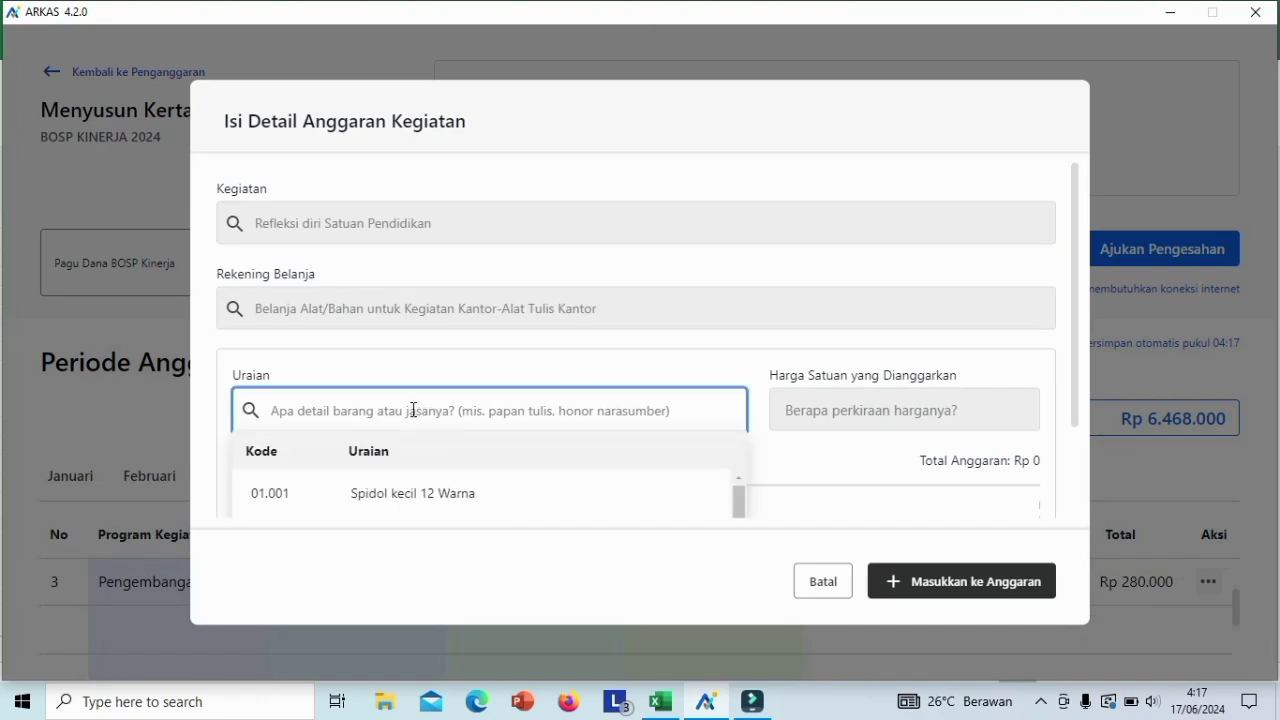
pyautogui.write('stop')
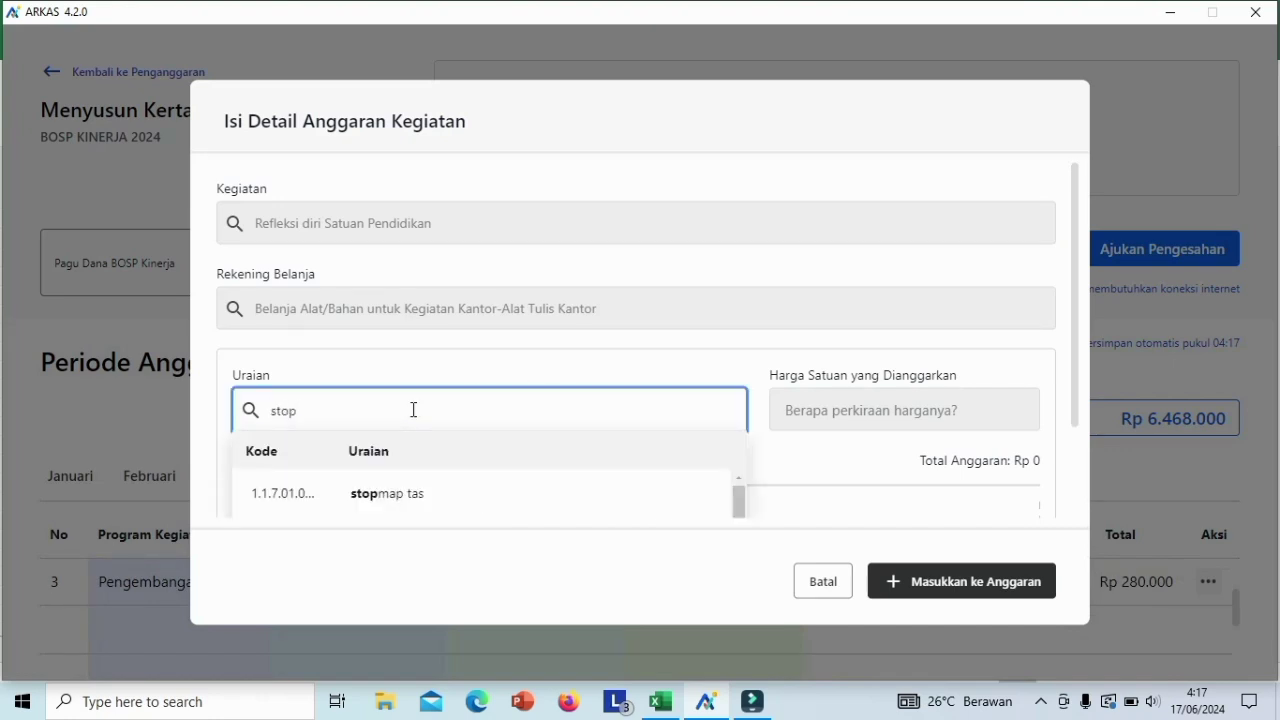
pyautogui.click(415, 496)
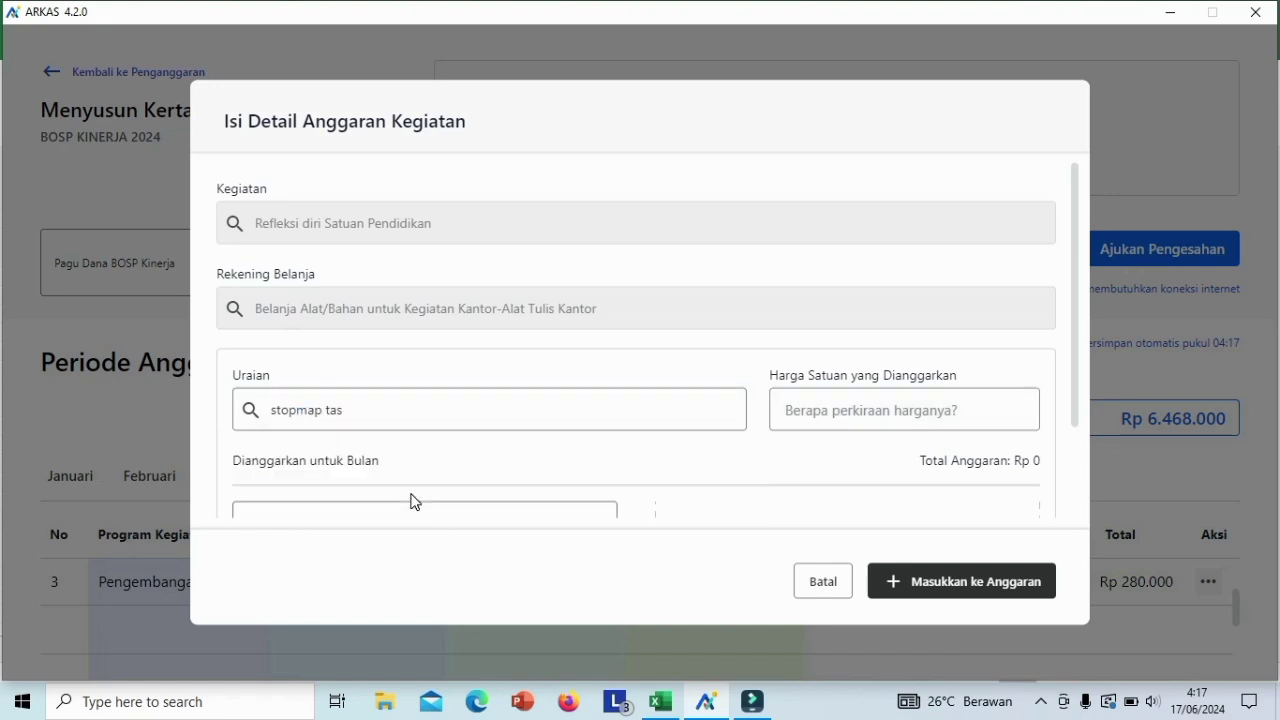
pyautogui.click(857, 400)
pyautogui.write('11')
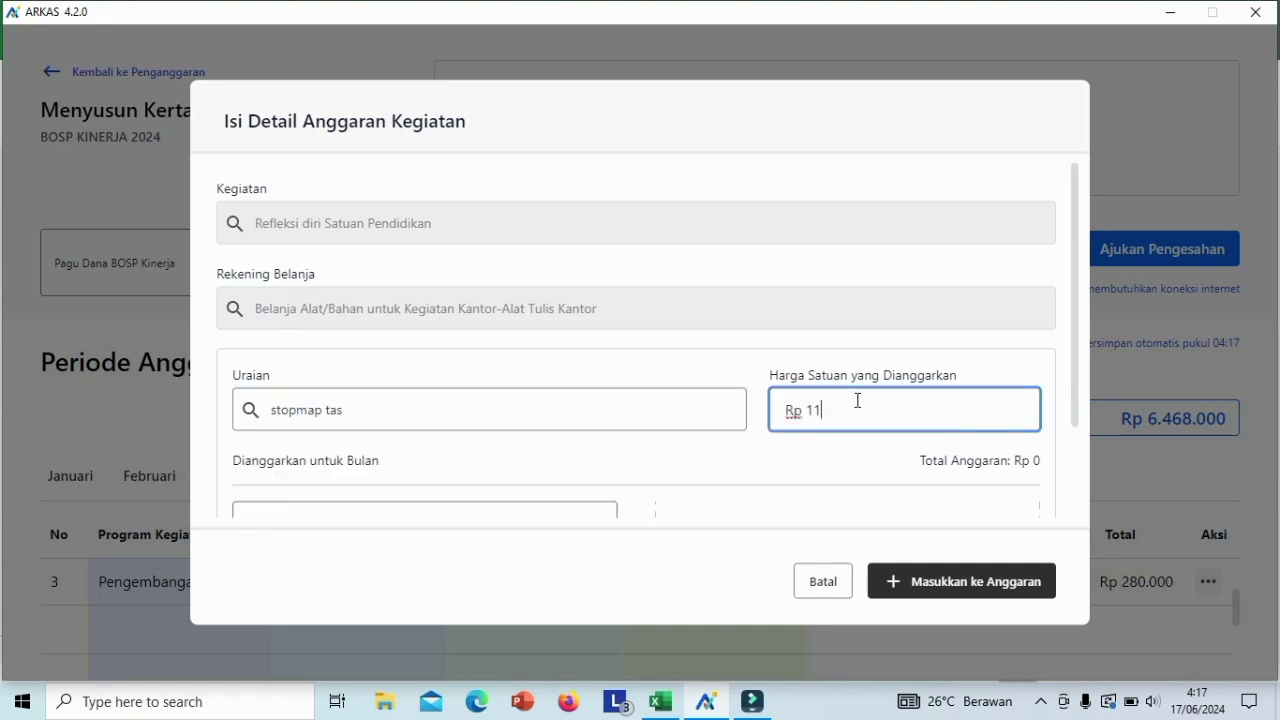
pyautogui.write('0.000')
# - Allocate 2 pak of stopmap tas to November and add the item to the budget
pyautogui.moveTo(1077, 288); pyautogui.dragTo(1075, 423)
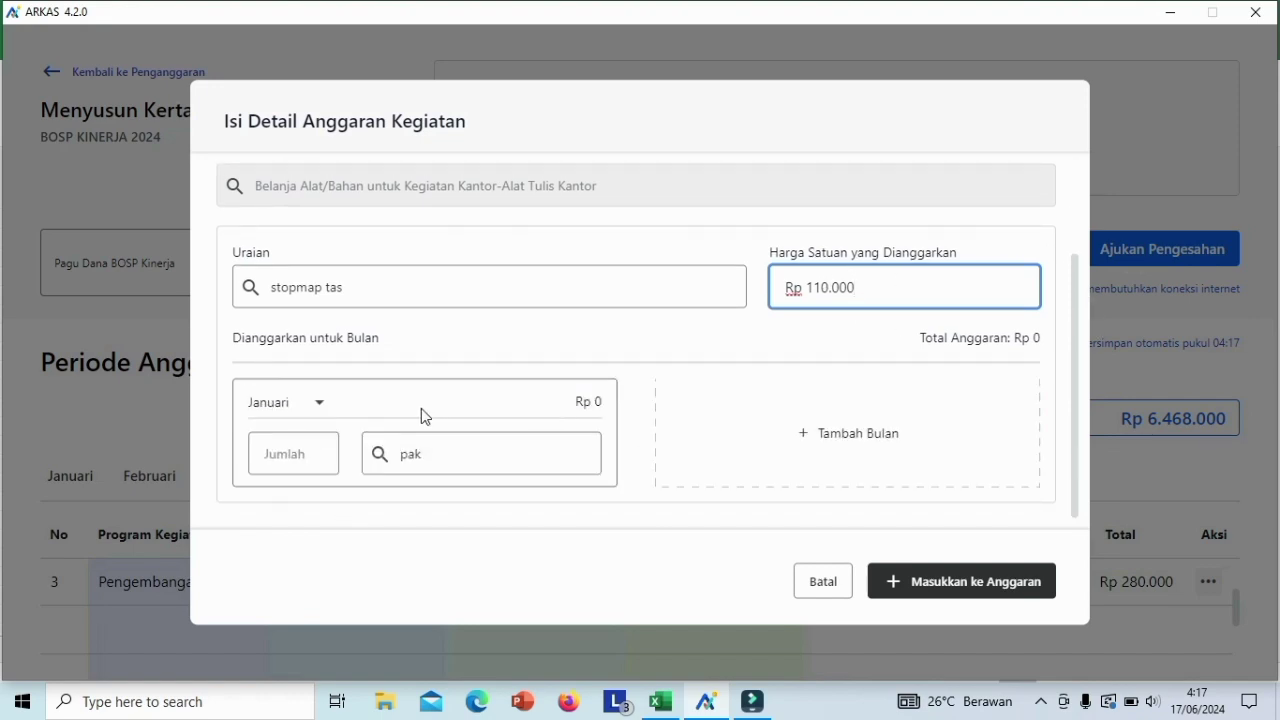
pyautogui.click(320, 404)
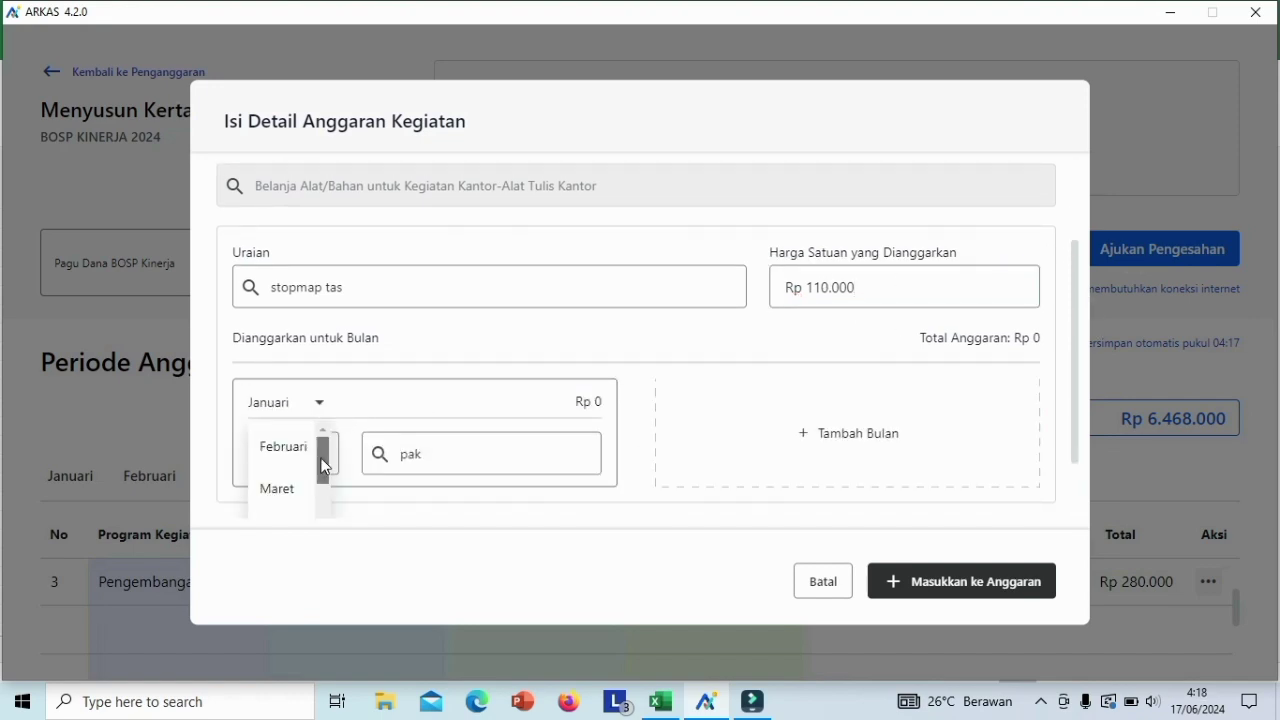
pyautogui.moveTo(322, 466); pyautogui.dragTo(323, 543)
pyautogui.scroll(-1, 289, 526)
pyautogui.click(287, 511)
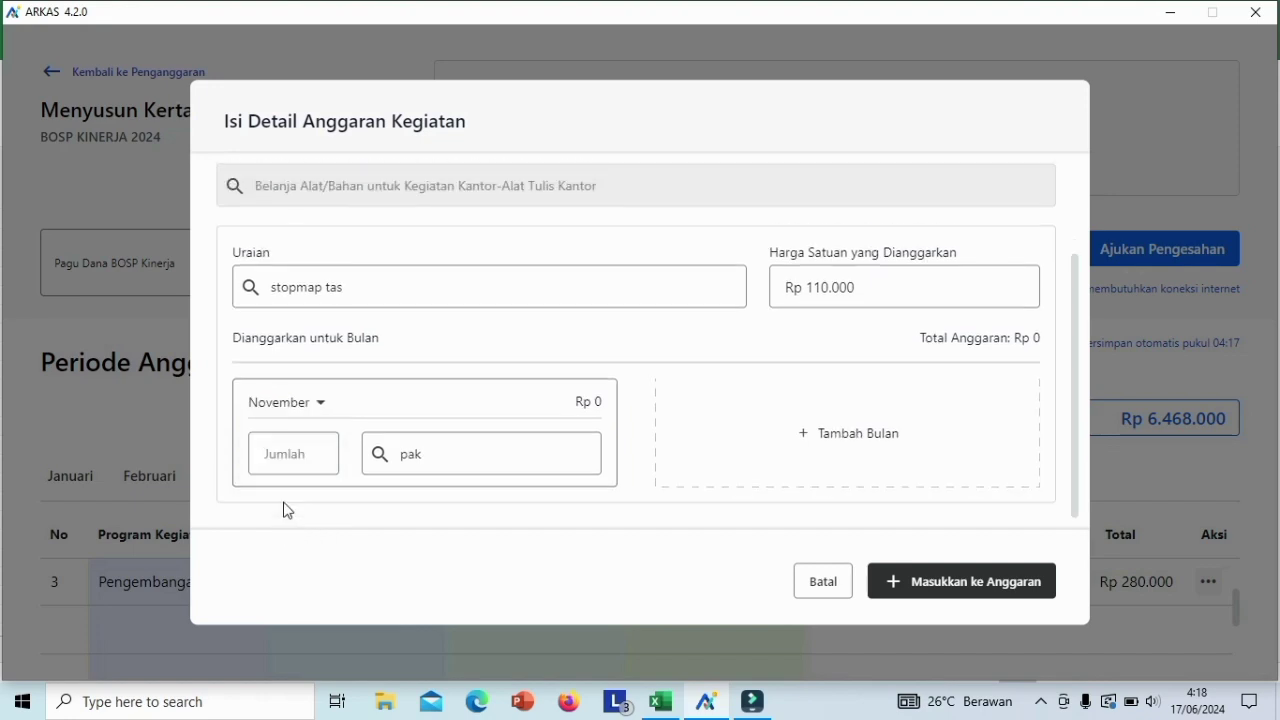
pyautogui.click(301, 467)
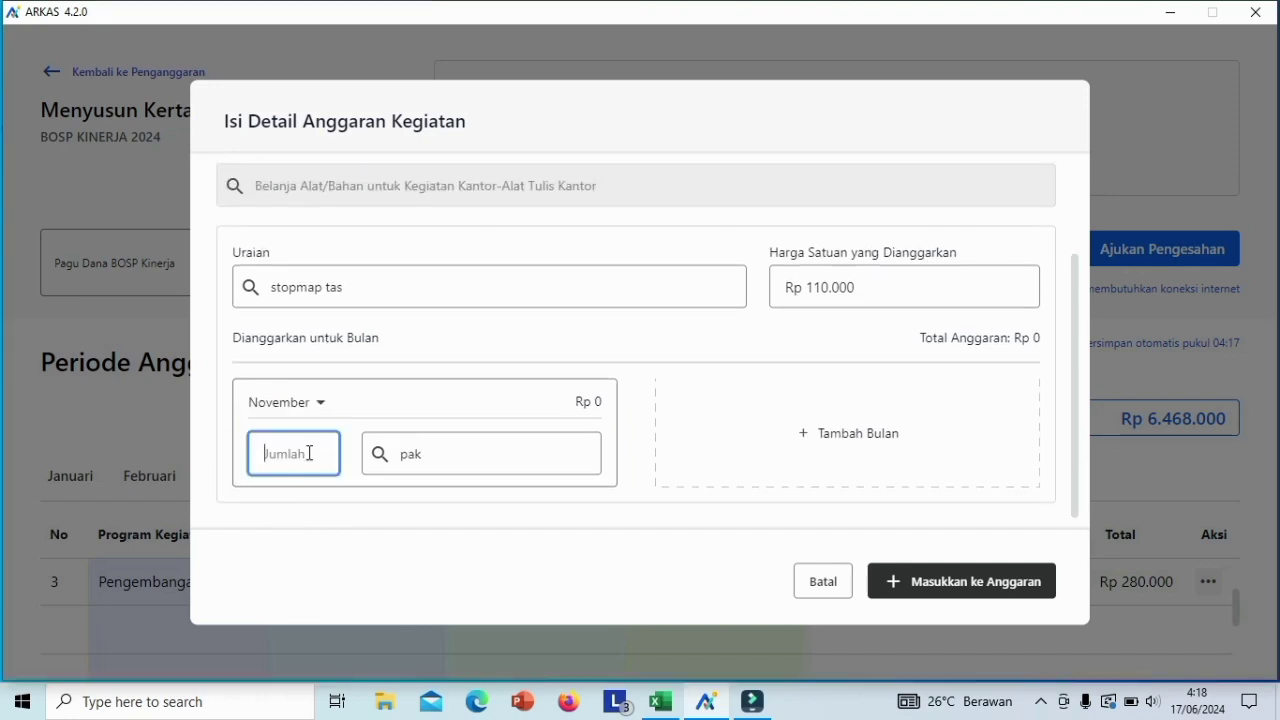
pyautogui.write('2')
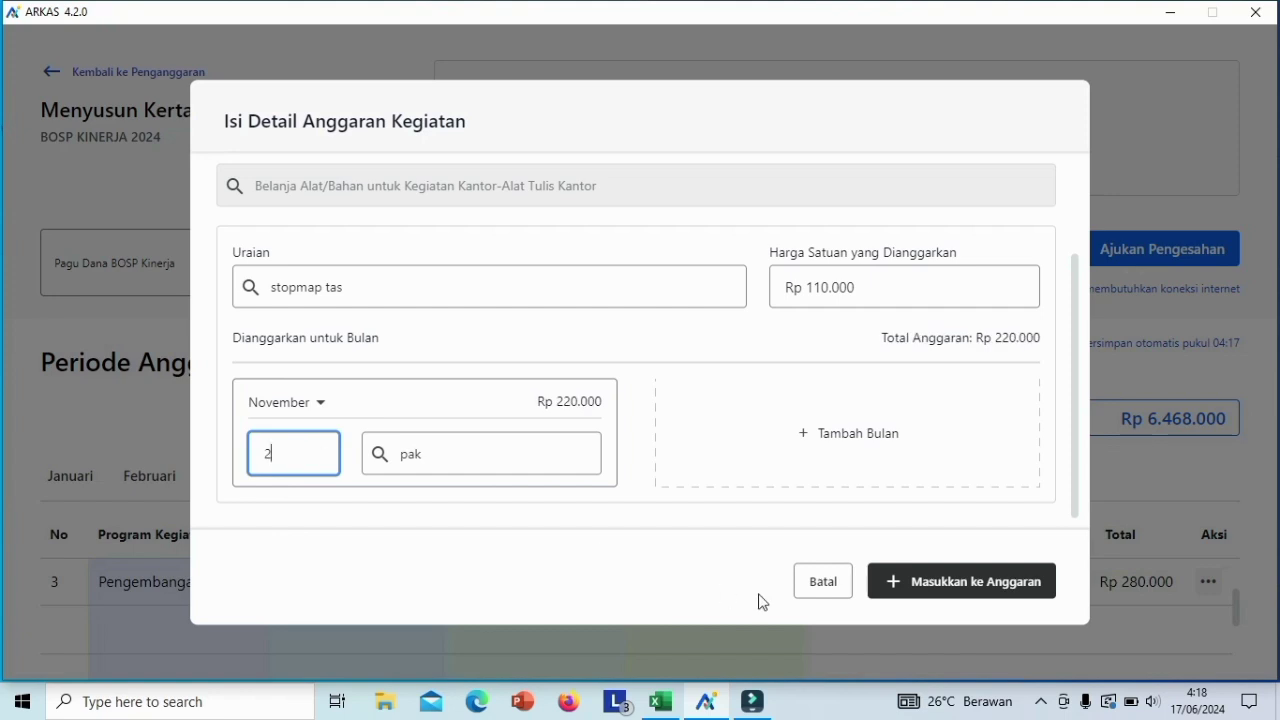
pyautogui.click(893, 582)
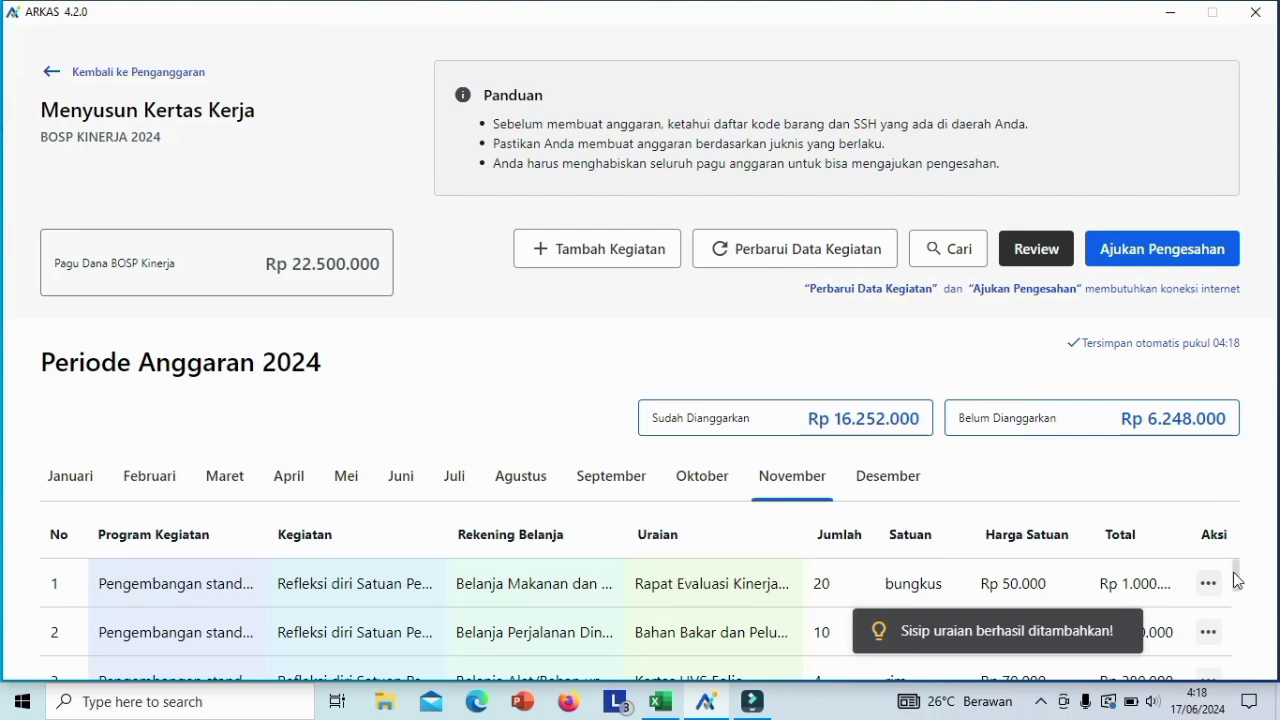
# - Insert another item under the stopmap tas entry, choosing "Buku Tulis 100 Lbr" as the description with a unit price of Rp 10.000
pyautogui.moveTo(1233, 572); pyautogui.dragTo(1233, 615)
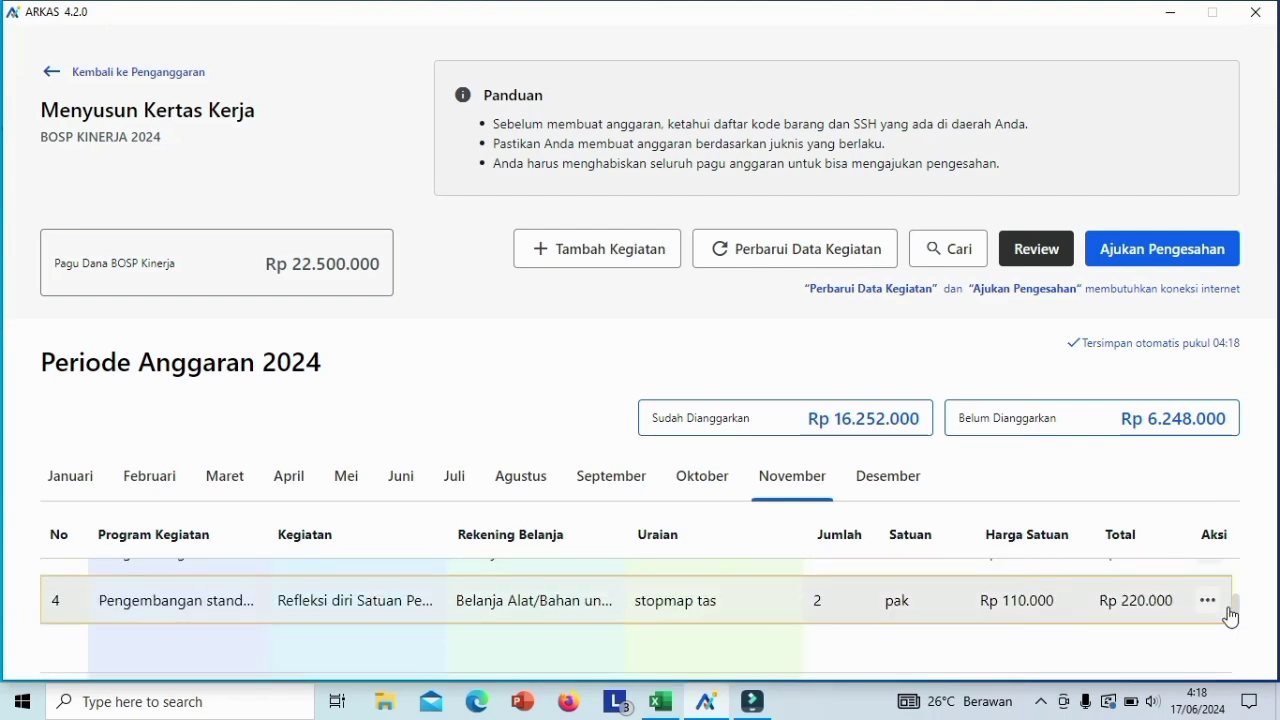
pyautogui.click(1208, 608)
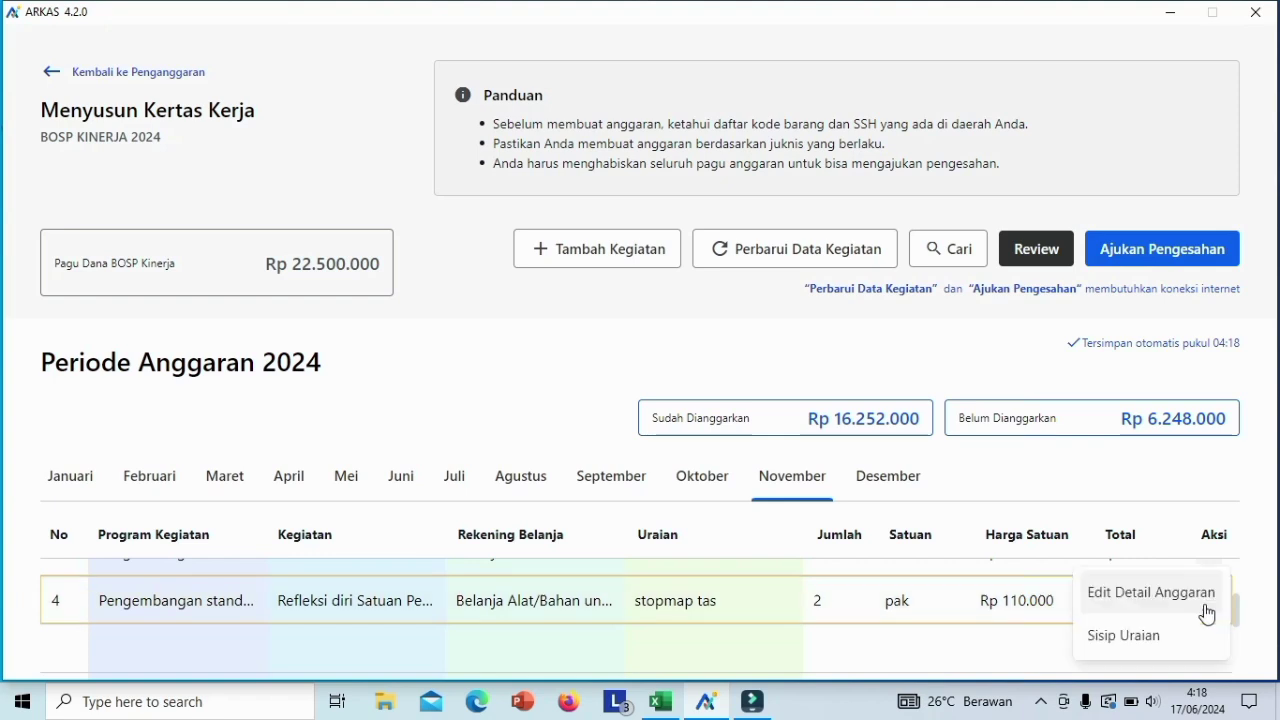
pyautogui.click(1138, 638)
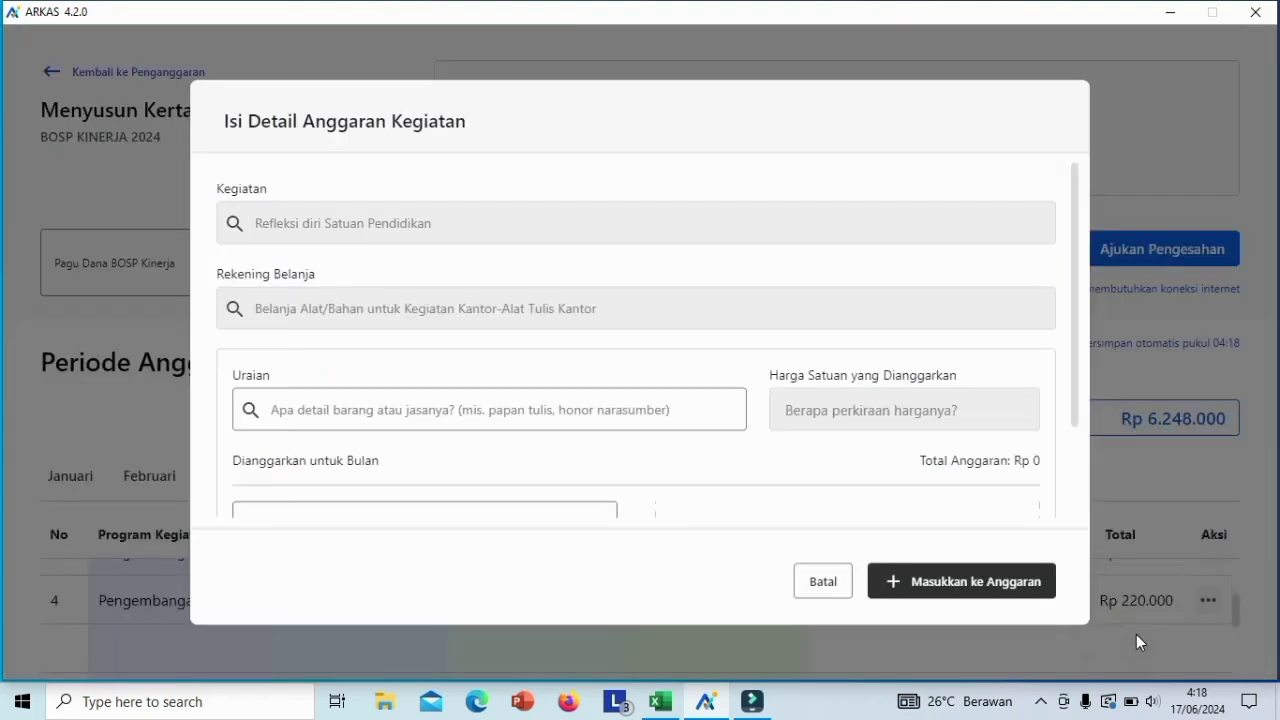
pyautogui.click(380, 414)
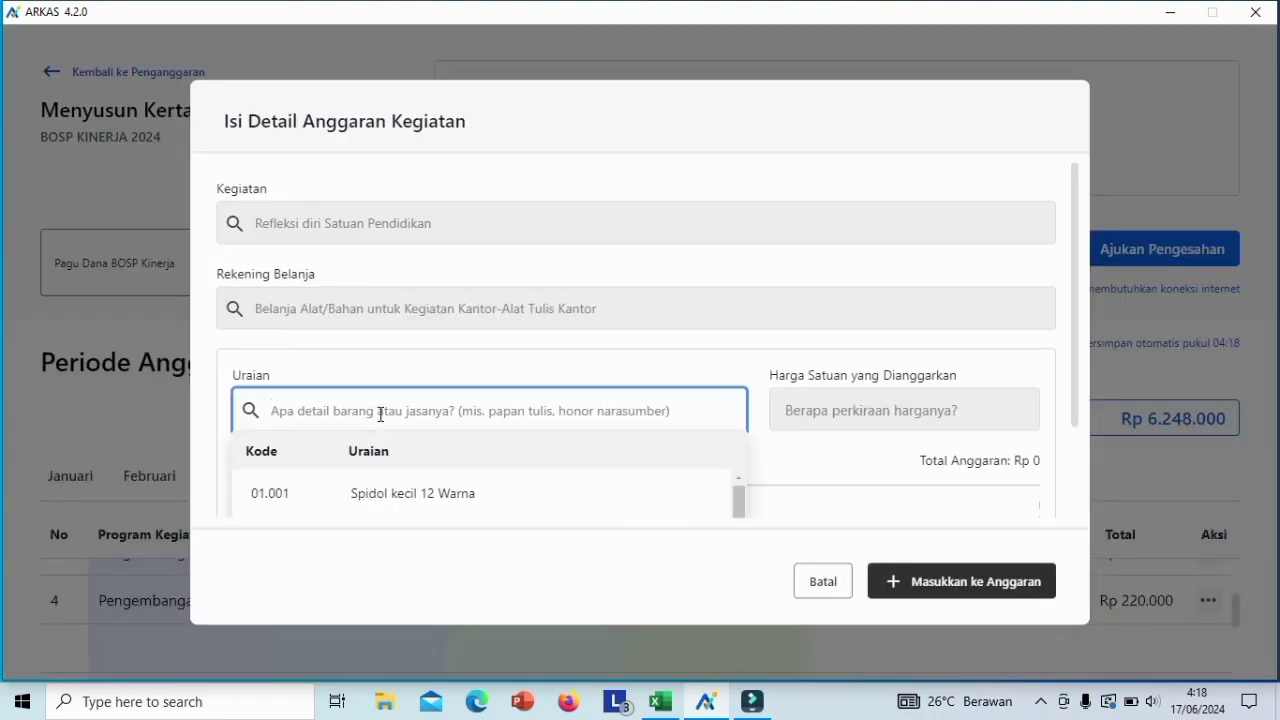
pyautogui.write('buk')
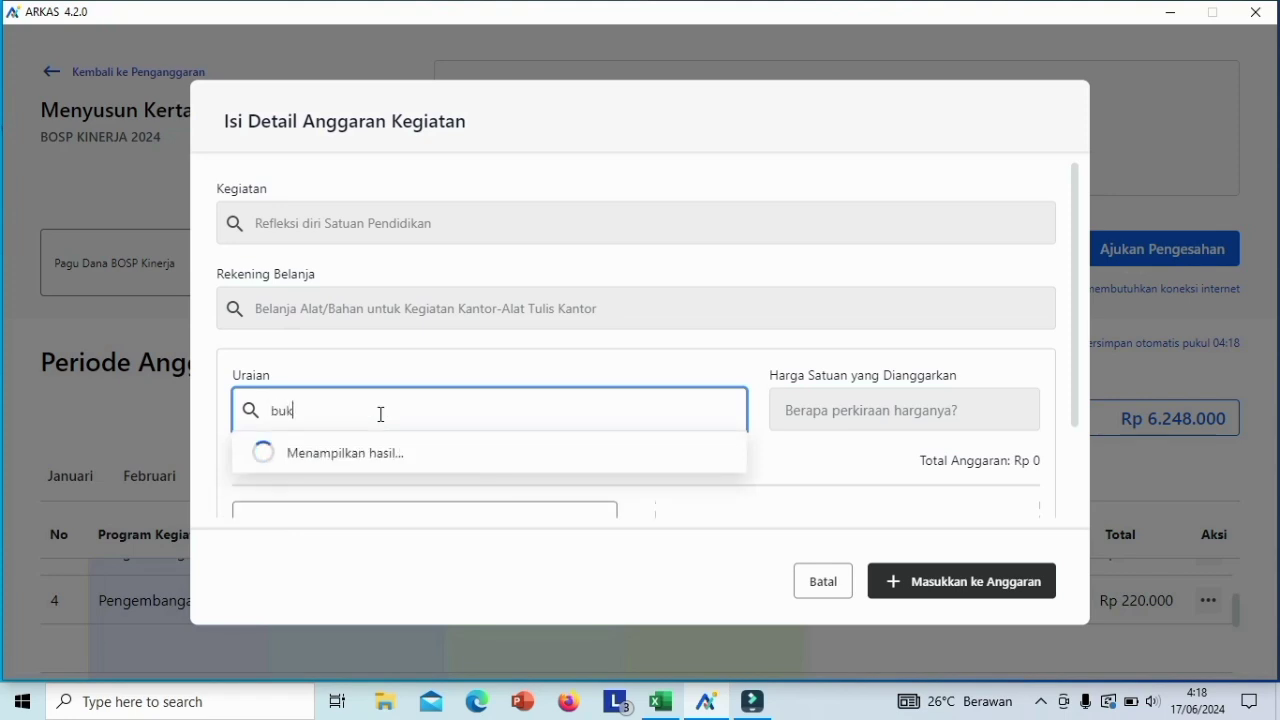
pyautogui.write('u tulis')
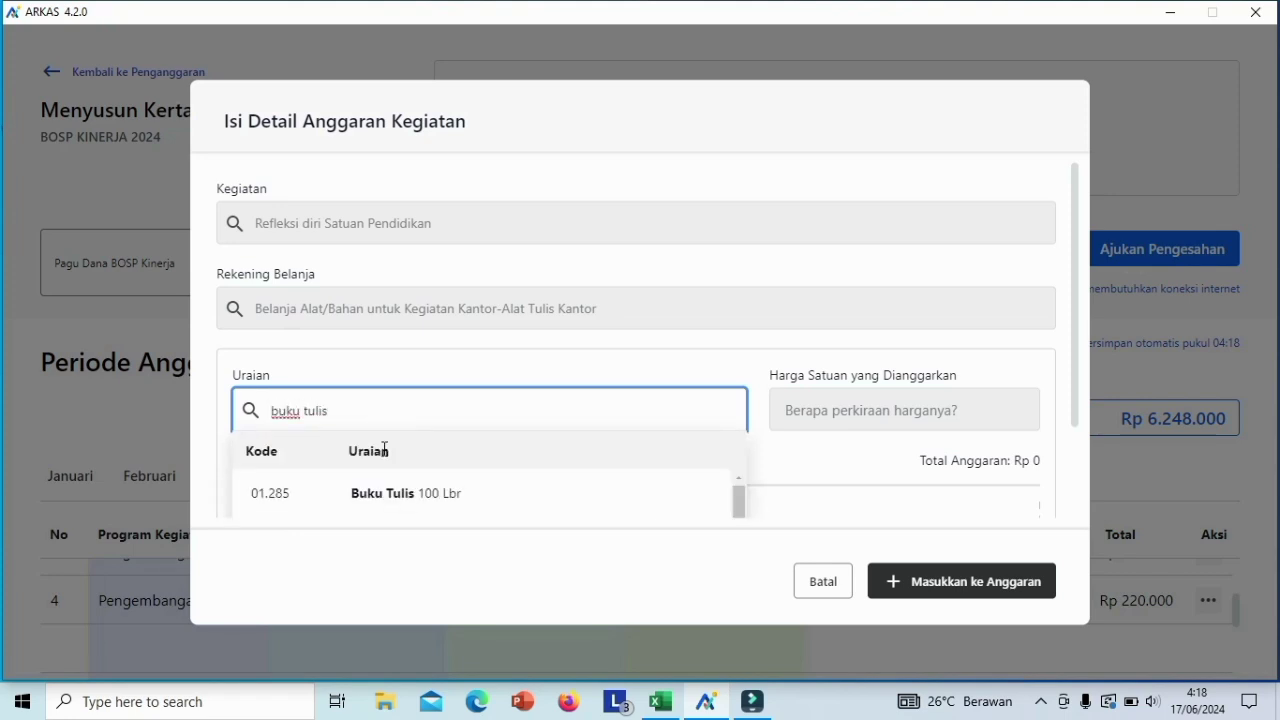
pyautogui.click(421, 502)
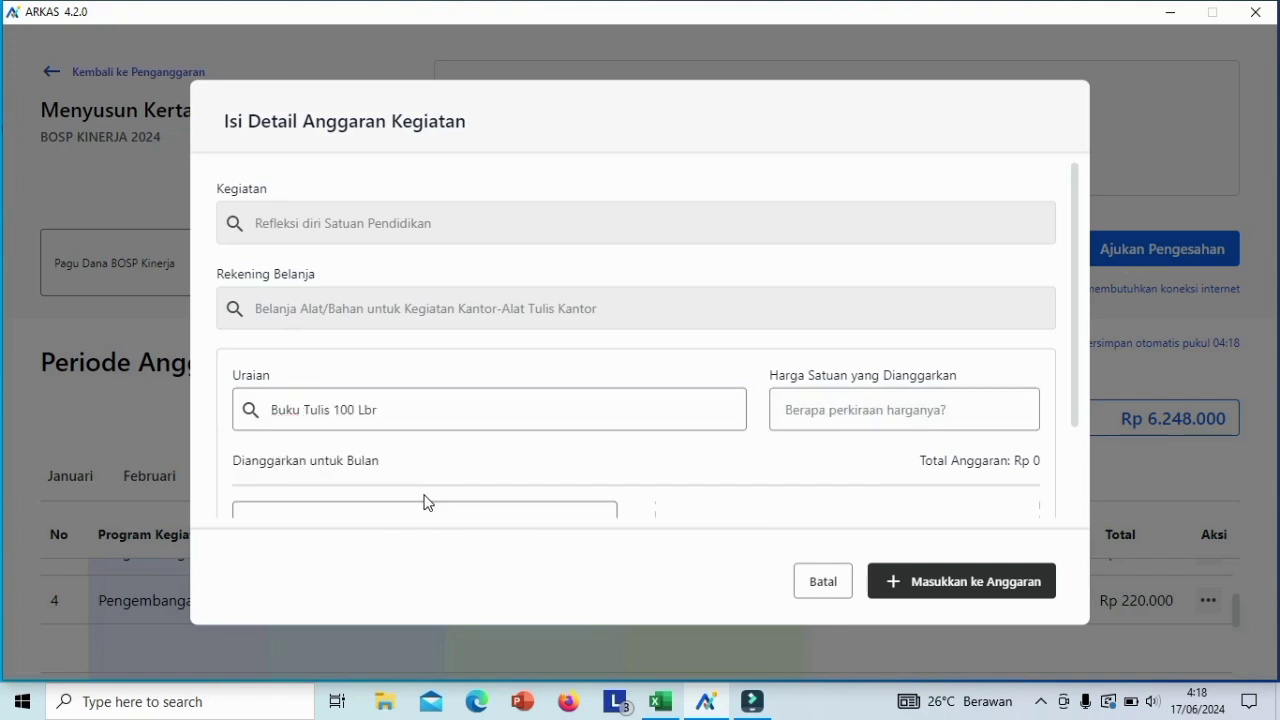
pyautogui.click(830, 410)
pyautogui.write('100000')
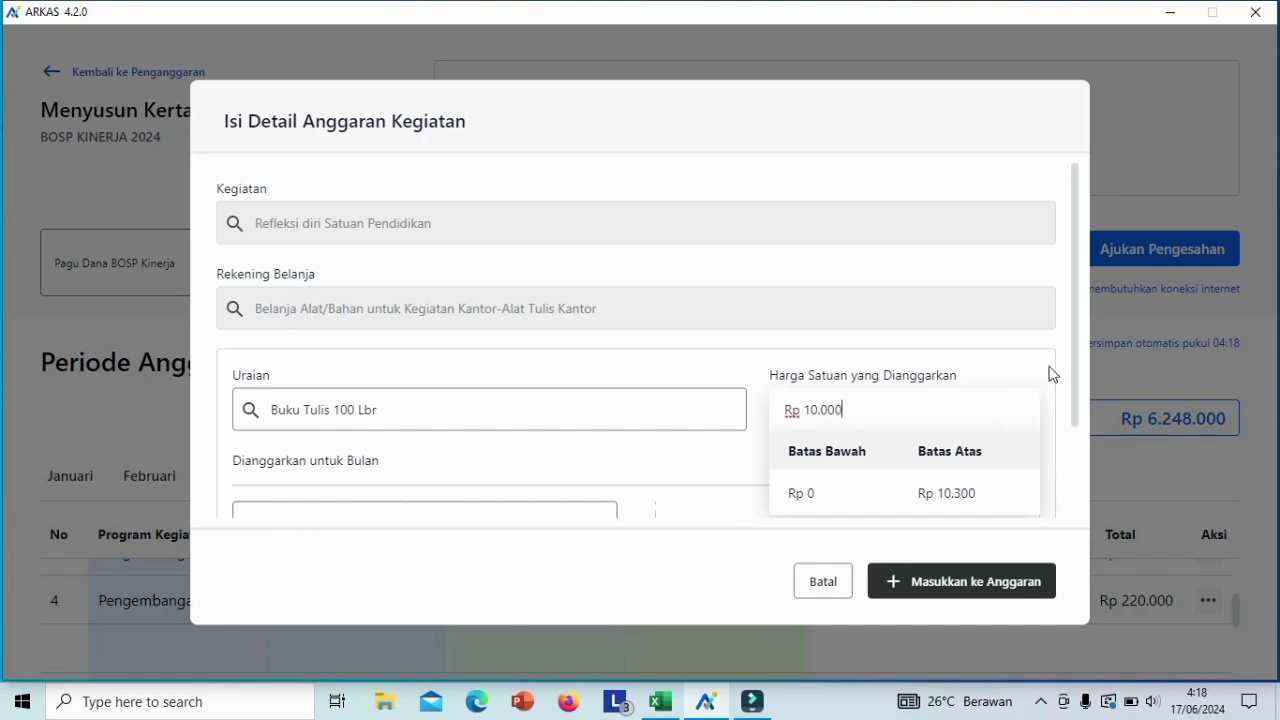
# - Allocate 30 buah of Buku Tulis 100 Lbr to November and add the item to the budget
pyautogui.moveTo(1075, 288); pyautogui.dragTo(1075, 407)
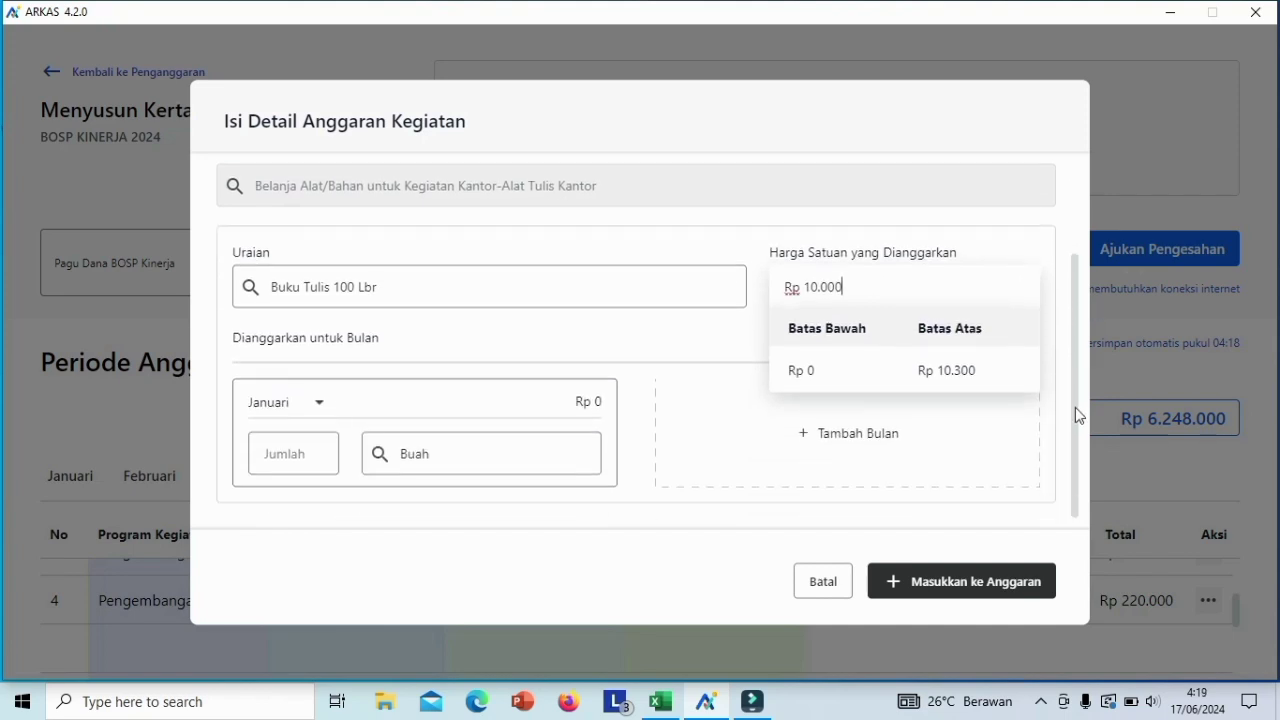
pyautogui.click(316, 404)
pyautogui.moveTo(322, 458); pyautogui.dragTo(314, 554)
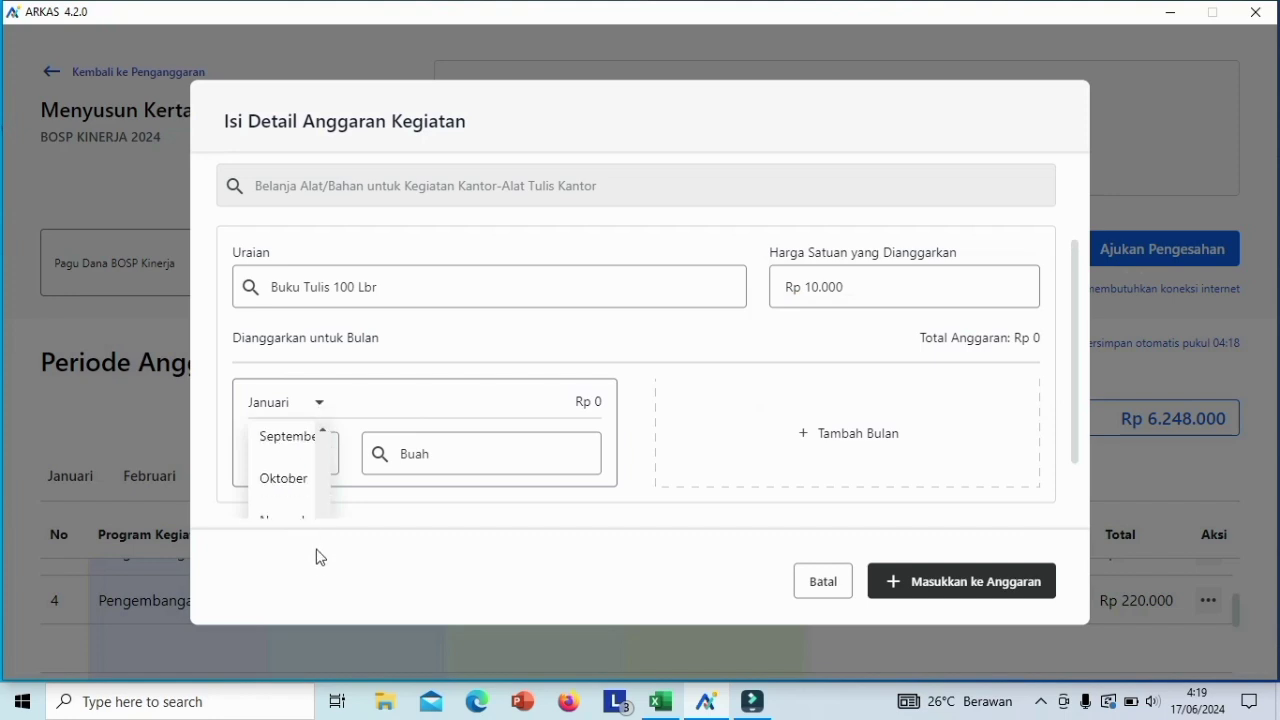
pyautogui.scroll(-1, 288, 523)
pyautogui.click(287, 498)
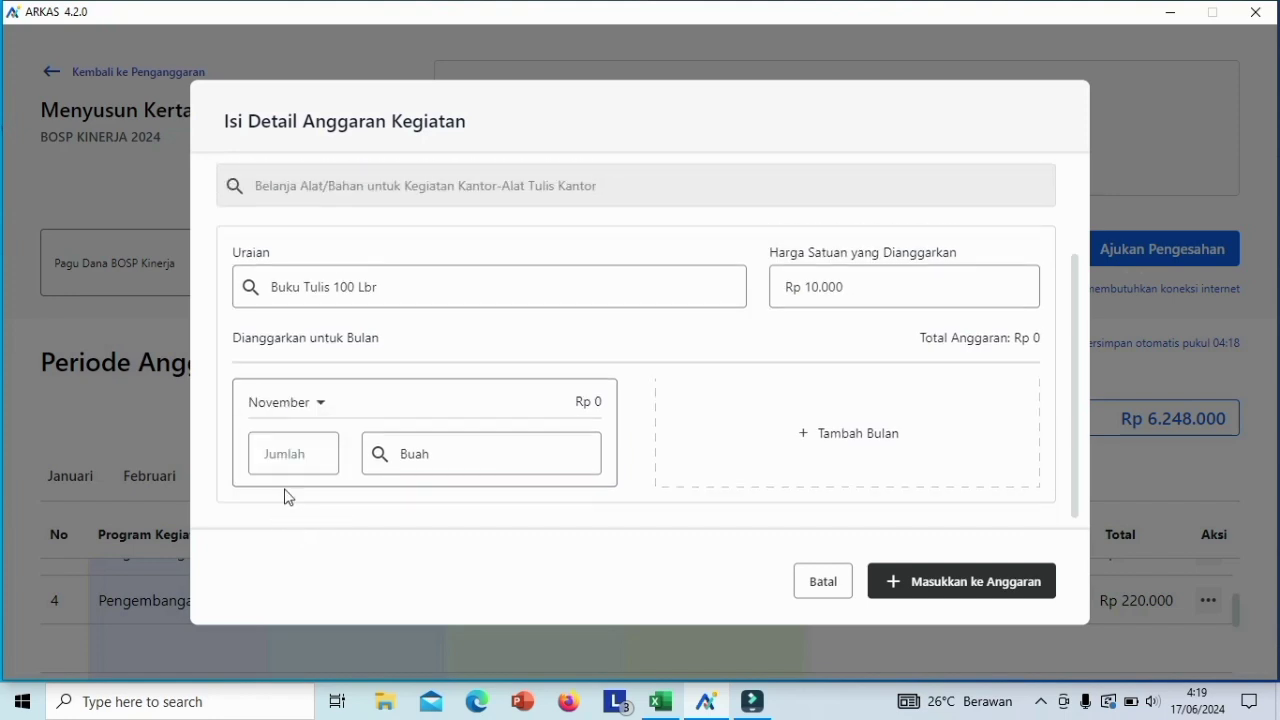
pyautogui.click(289, 455)
pyautogui.write('30')
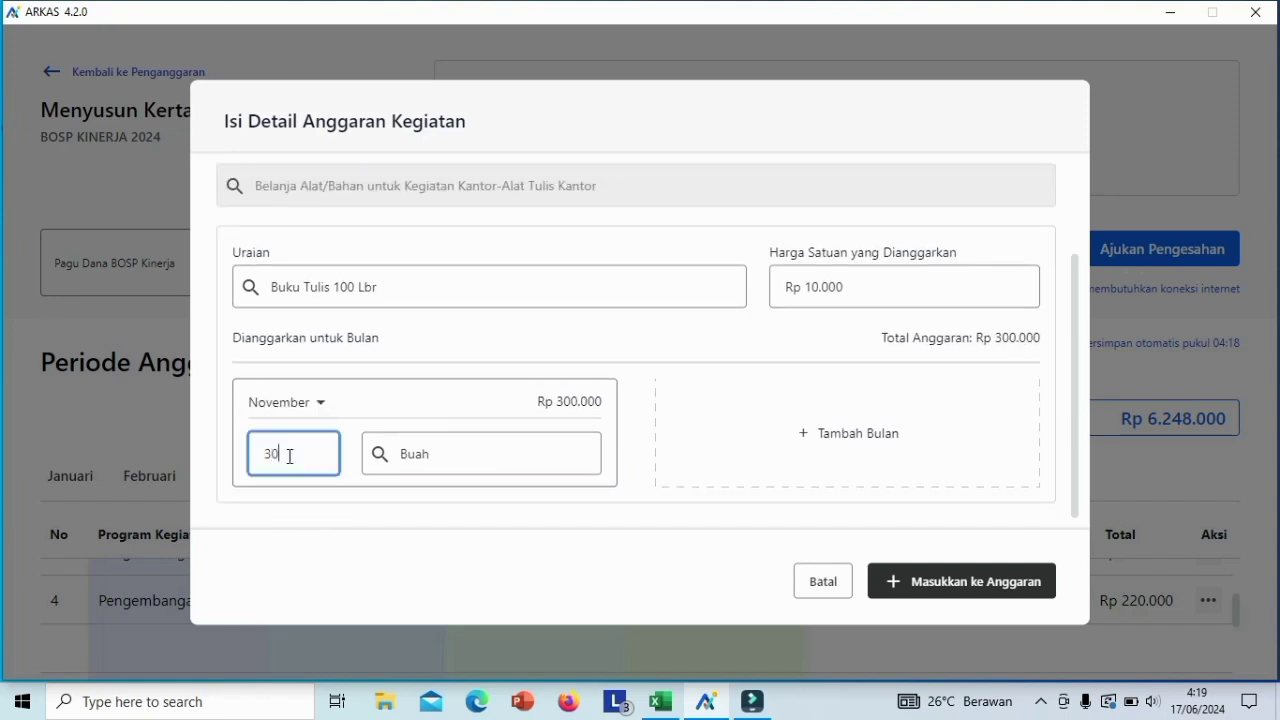
pyautogui.click(970, 584)
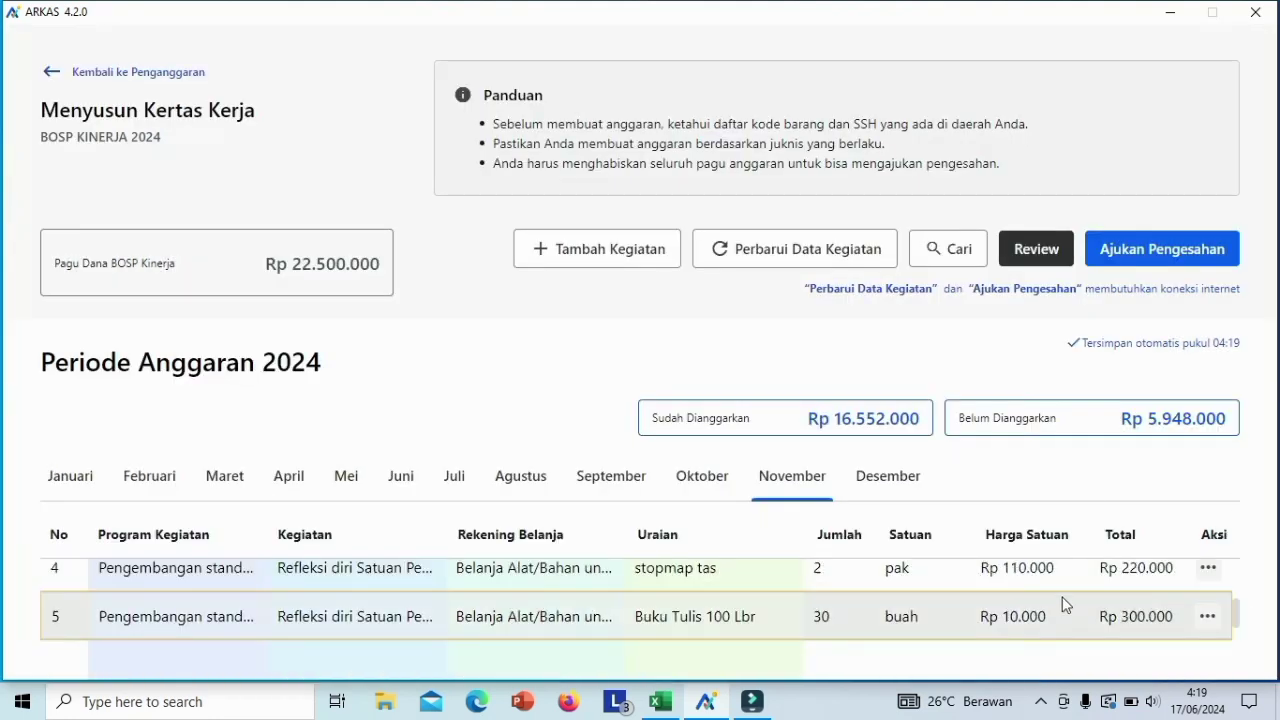
# - Insert another item under the Buku Tulis 100 Lbr entry, choosing "Ballpoint" as the description with a unit price of Rp 10.000
pyautogui.click(1209, 618)
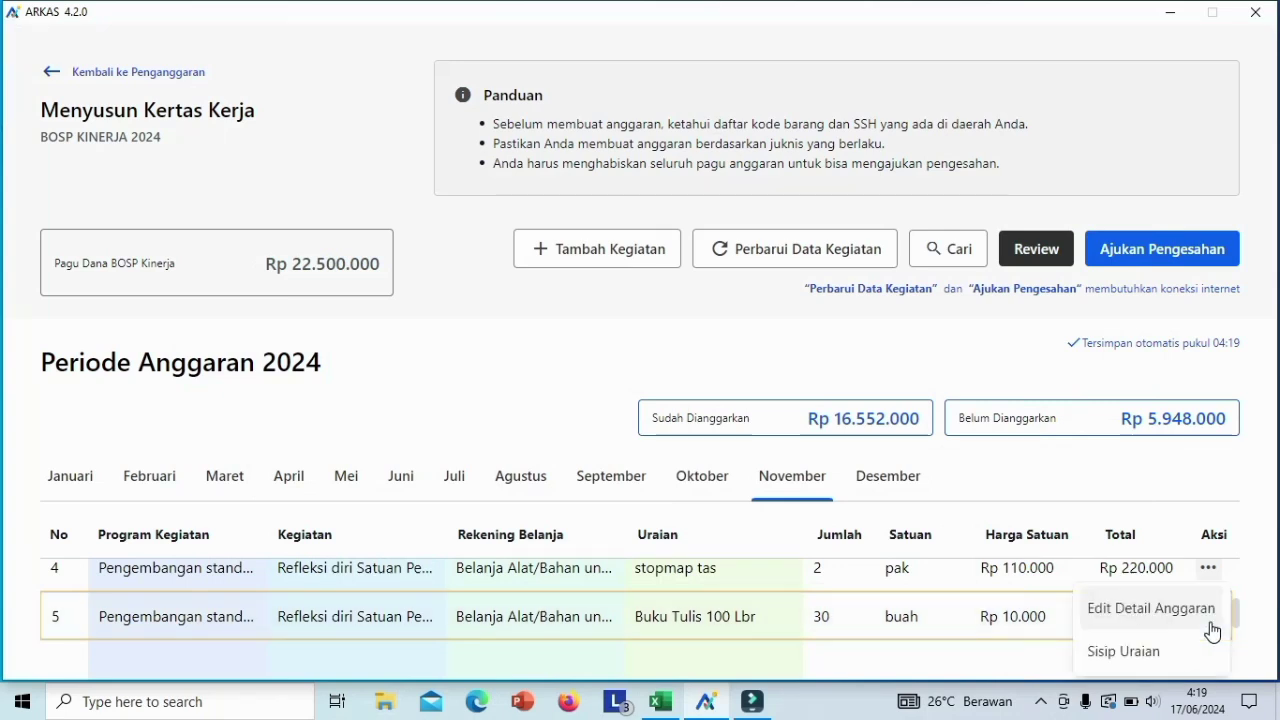
pyautogui.click(1143, 652)
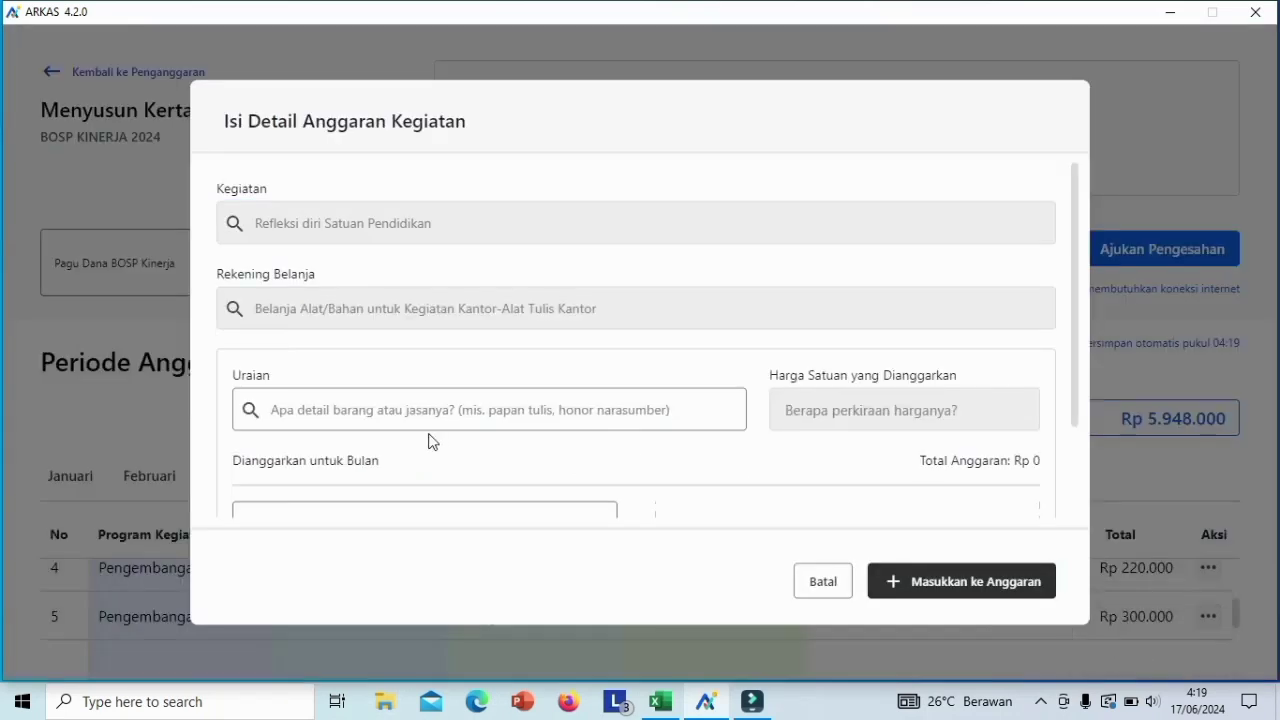
pyautogui.click(368, 411)
pyautogui.write('ball')
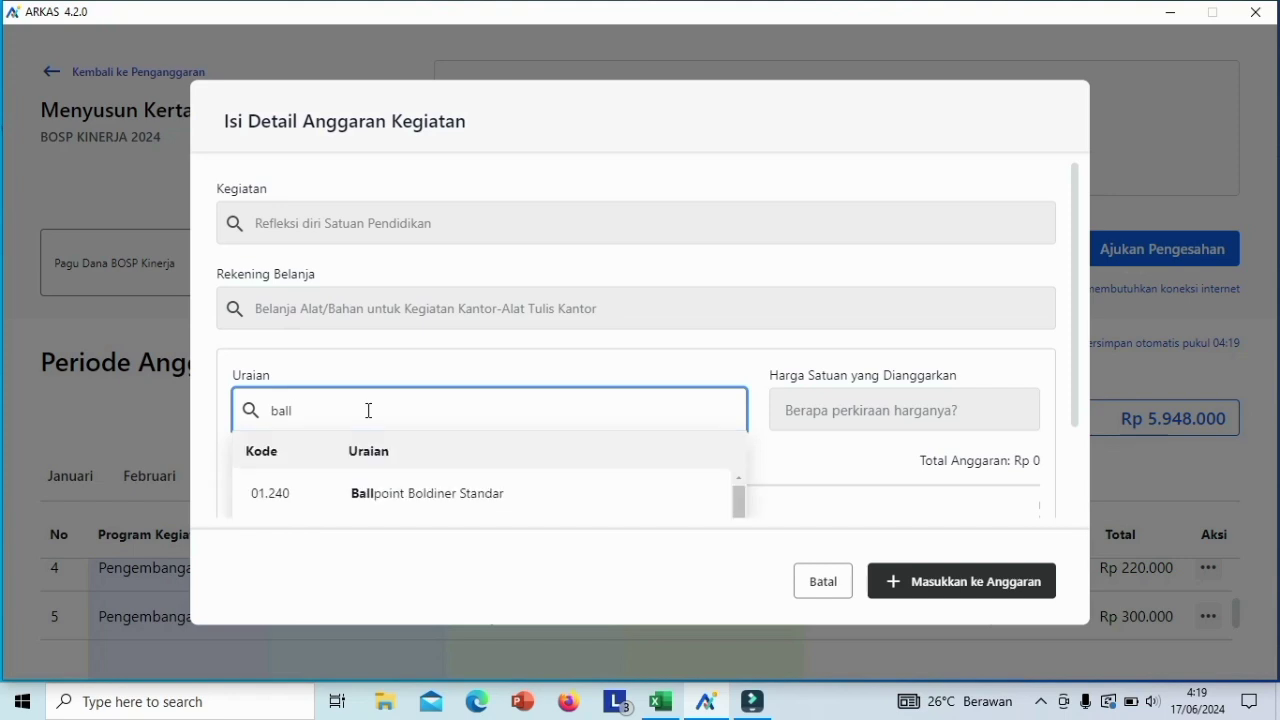
pyautogui.write('p')
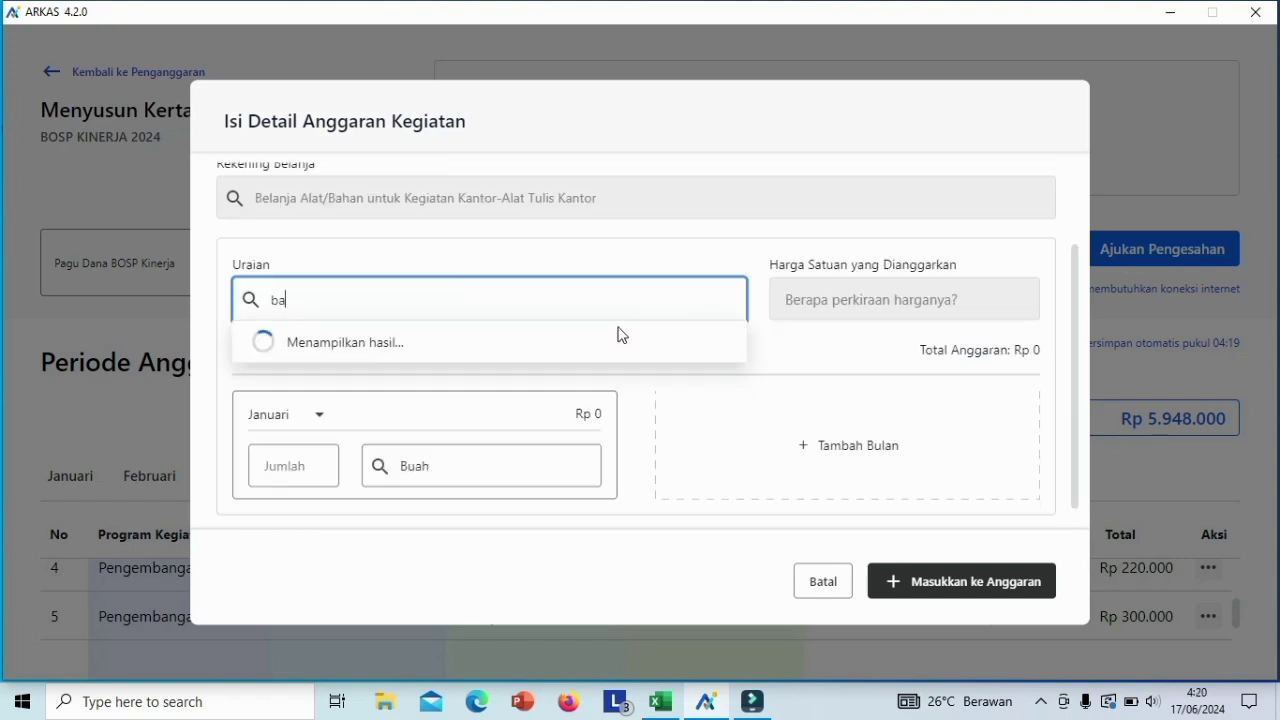
pyautogui.write('ll')
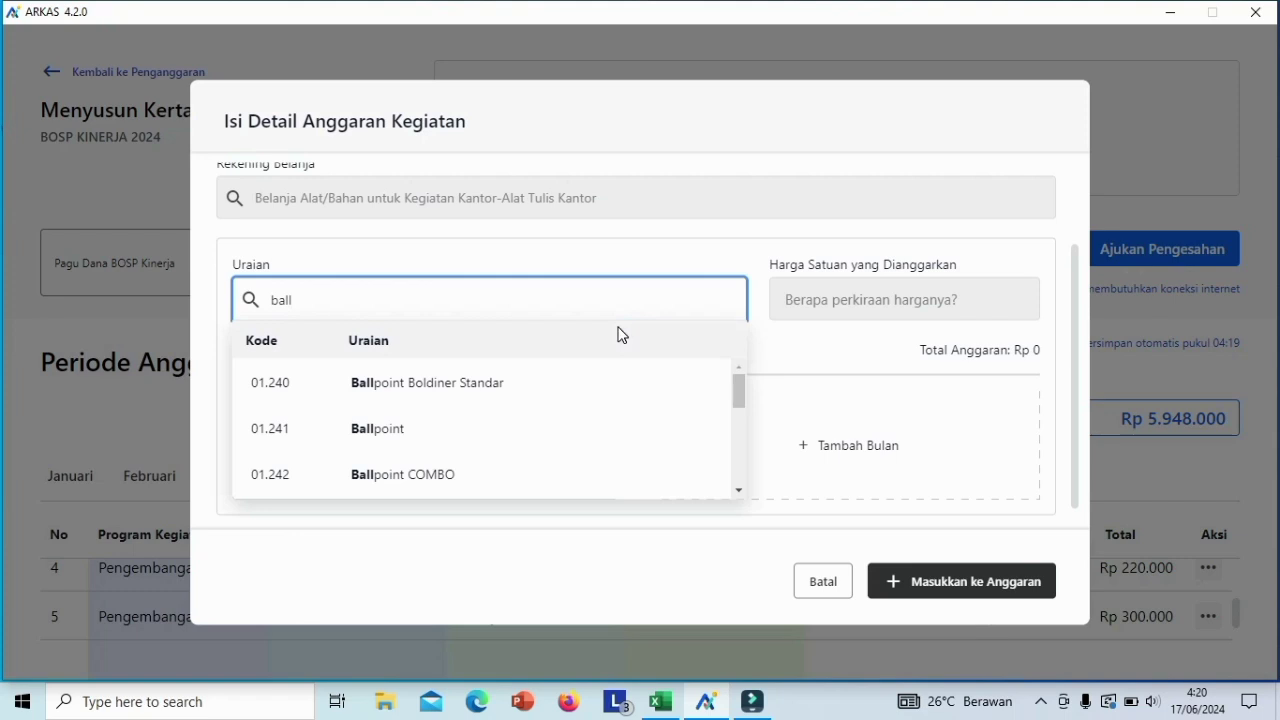
pyautogui.click(397, 437)
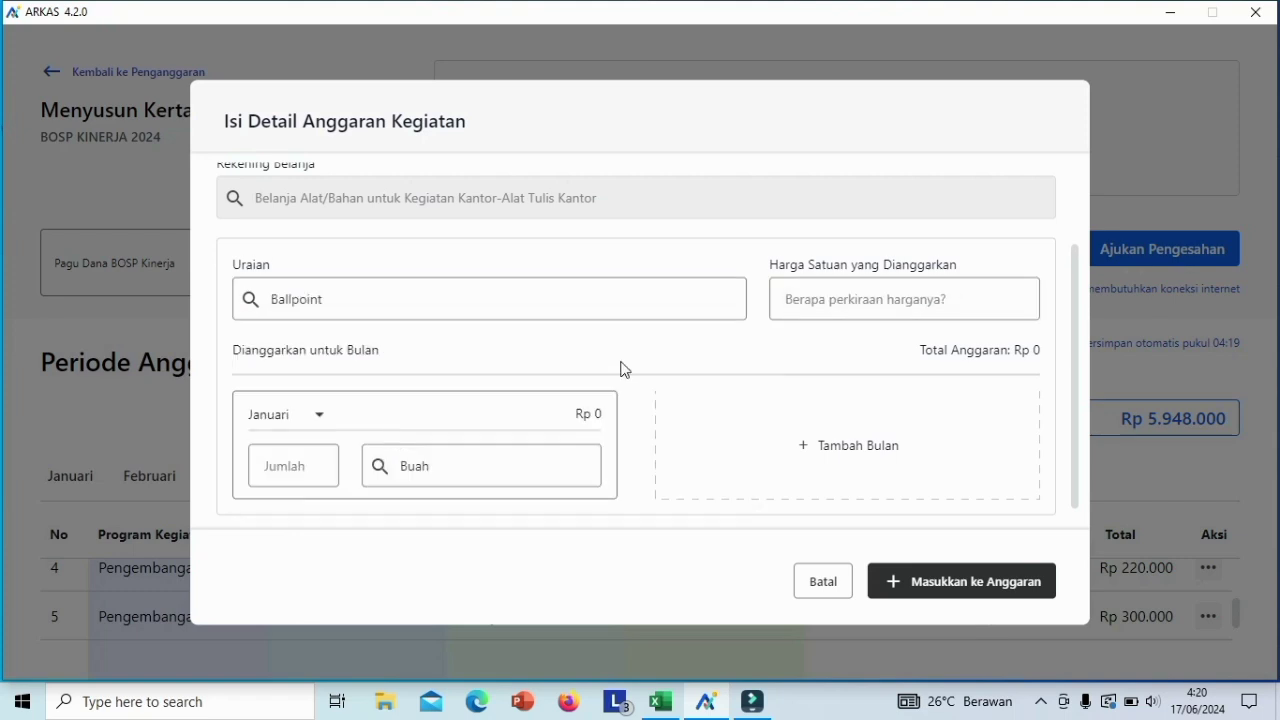
pyautogui.click(824, 303)
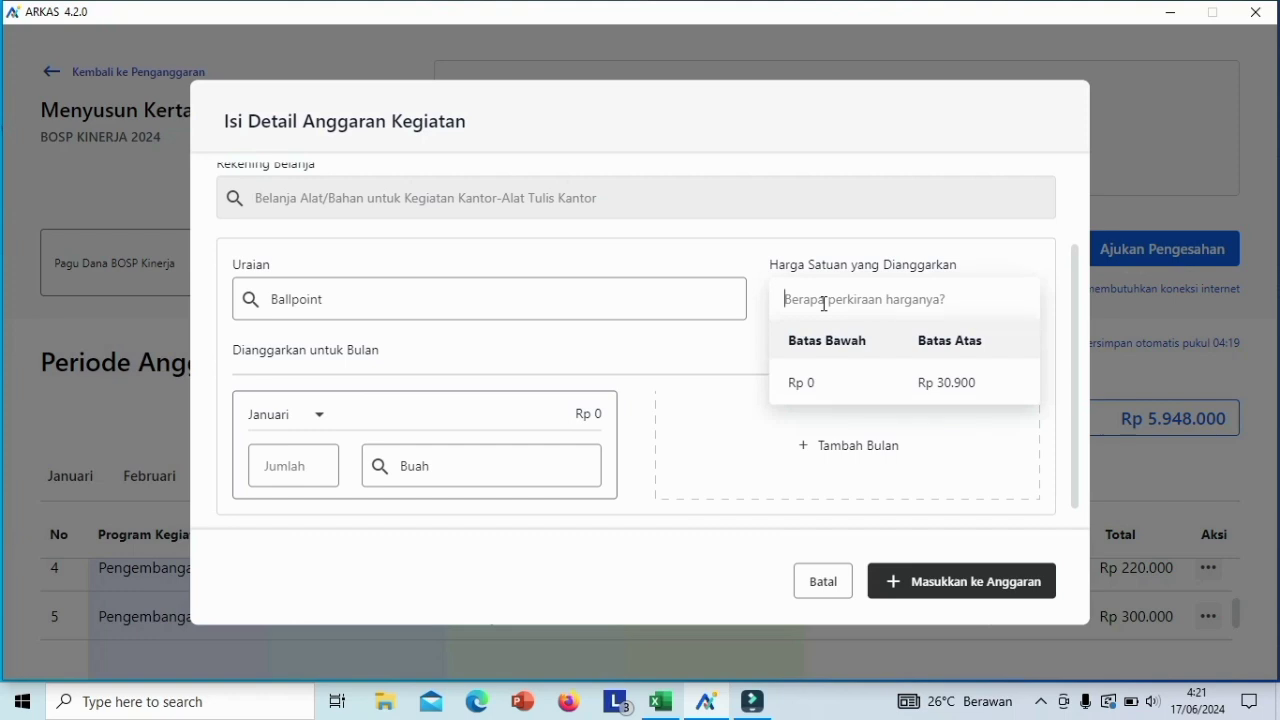
pyautogui.write('10000')
# - Allocate 10 buah of Ballpoint to November and add the item to the budget
pyautogui.click(300, 414)
pyautogui.scroll(-3, 294, 508)
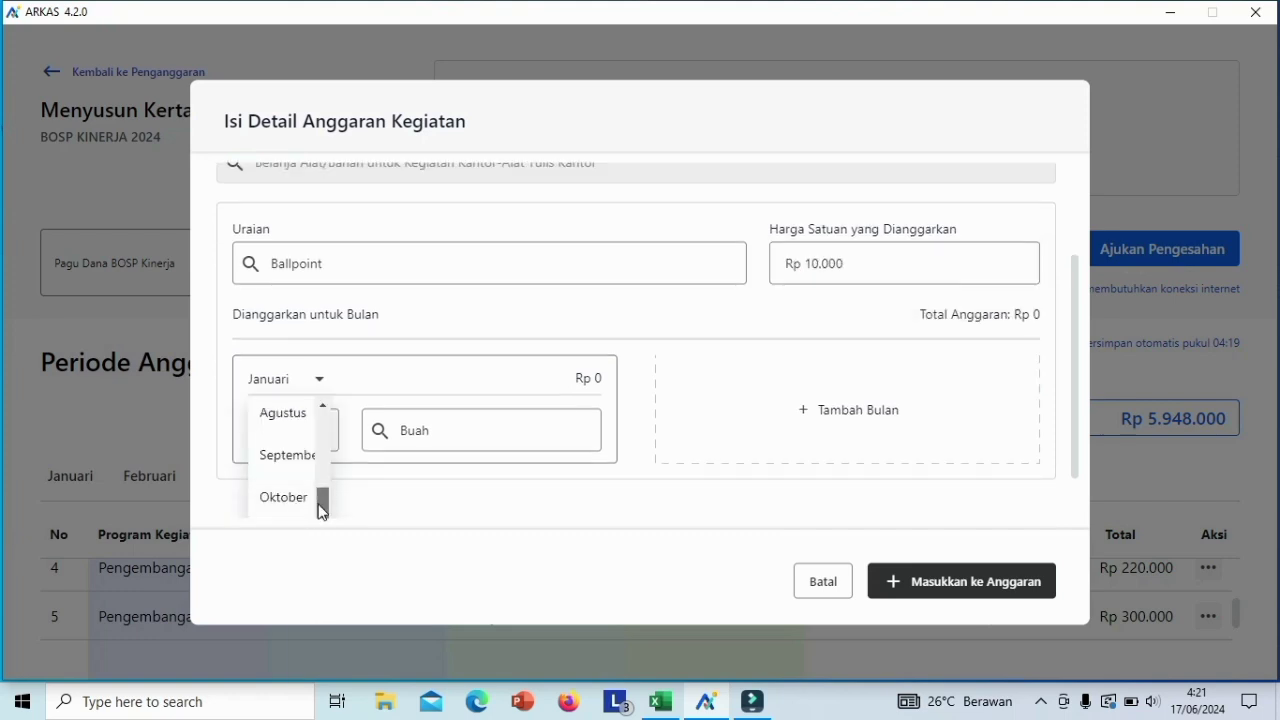
pyautogui.moveTo(321, 508); pyautogui.dragTo(319, 518)
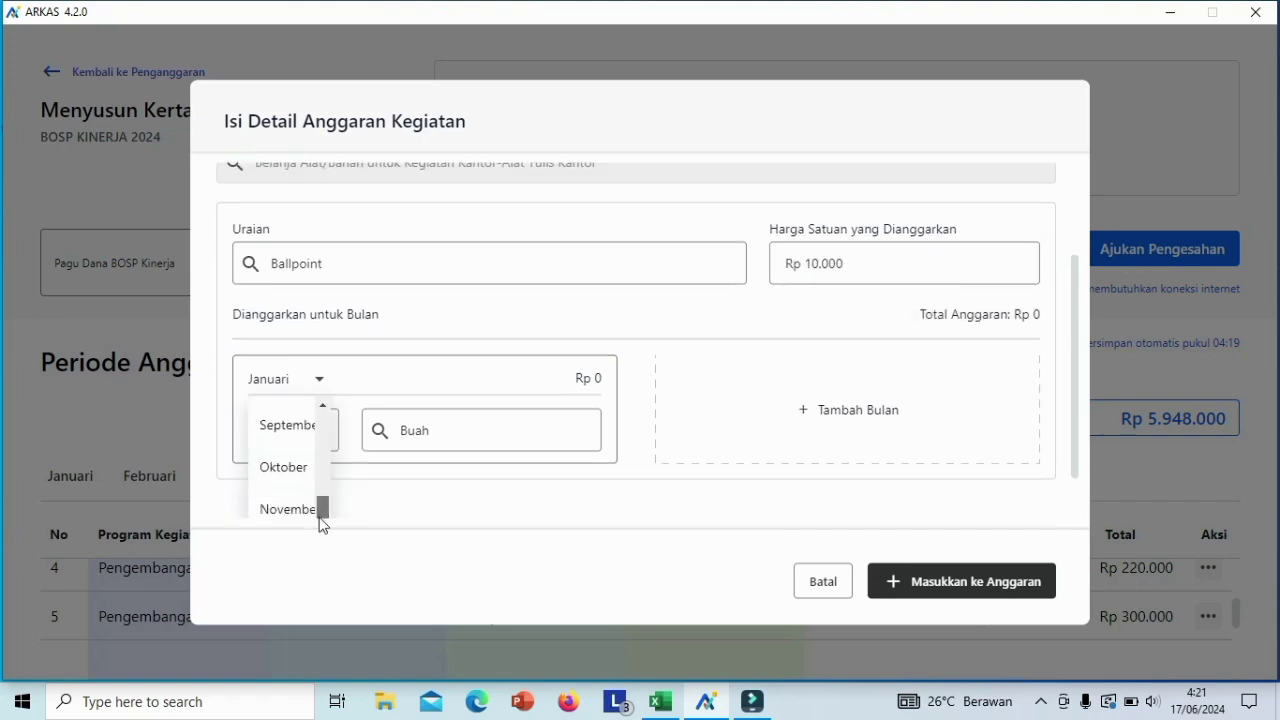
pyautogui.click(292, 508)
pyautogui.click(318, 460)
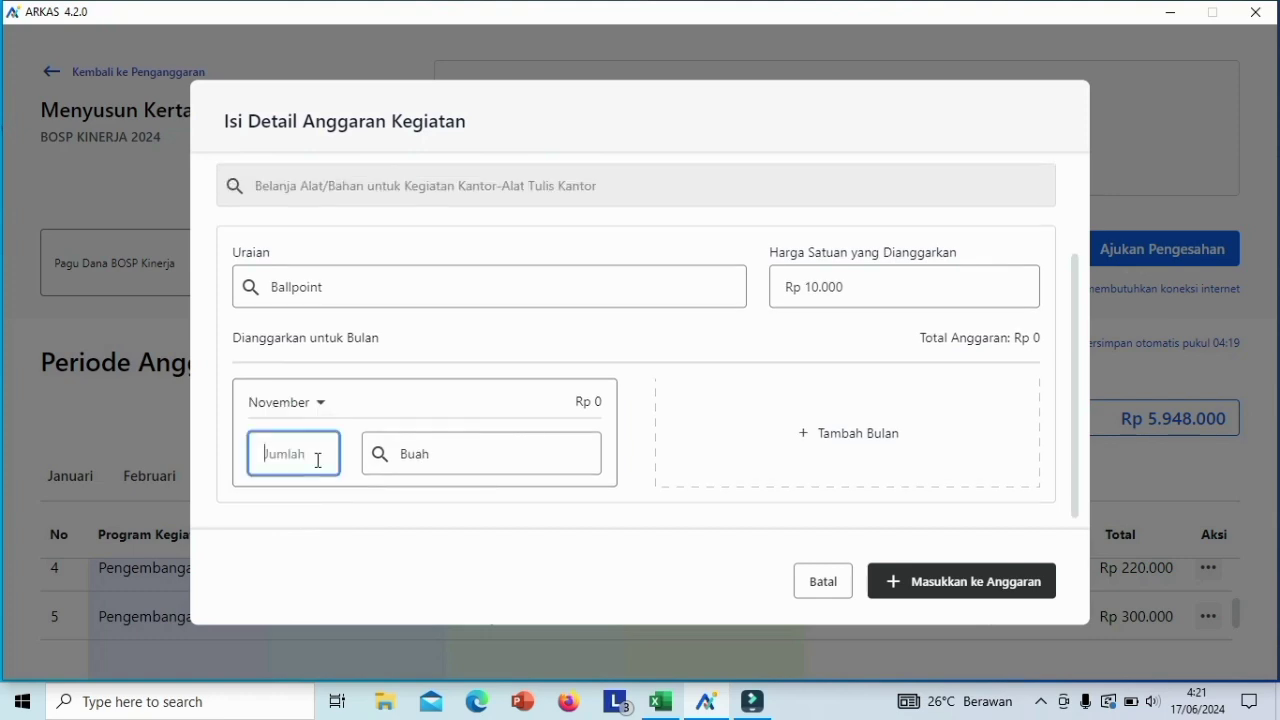
pyautogui.write('10')
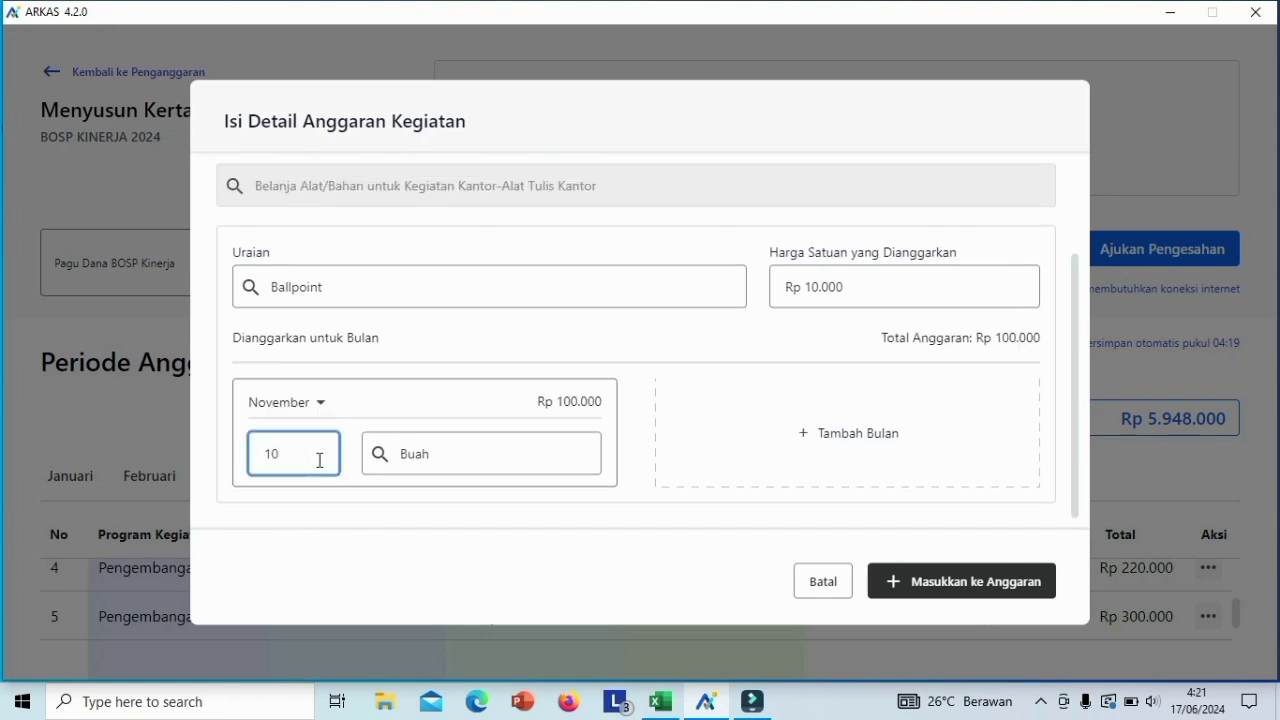
pyautogui.click(945, 583)
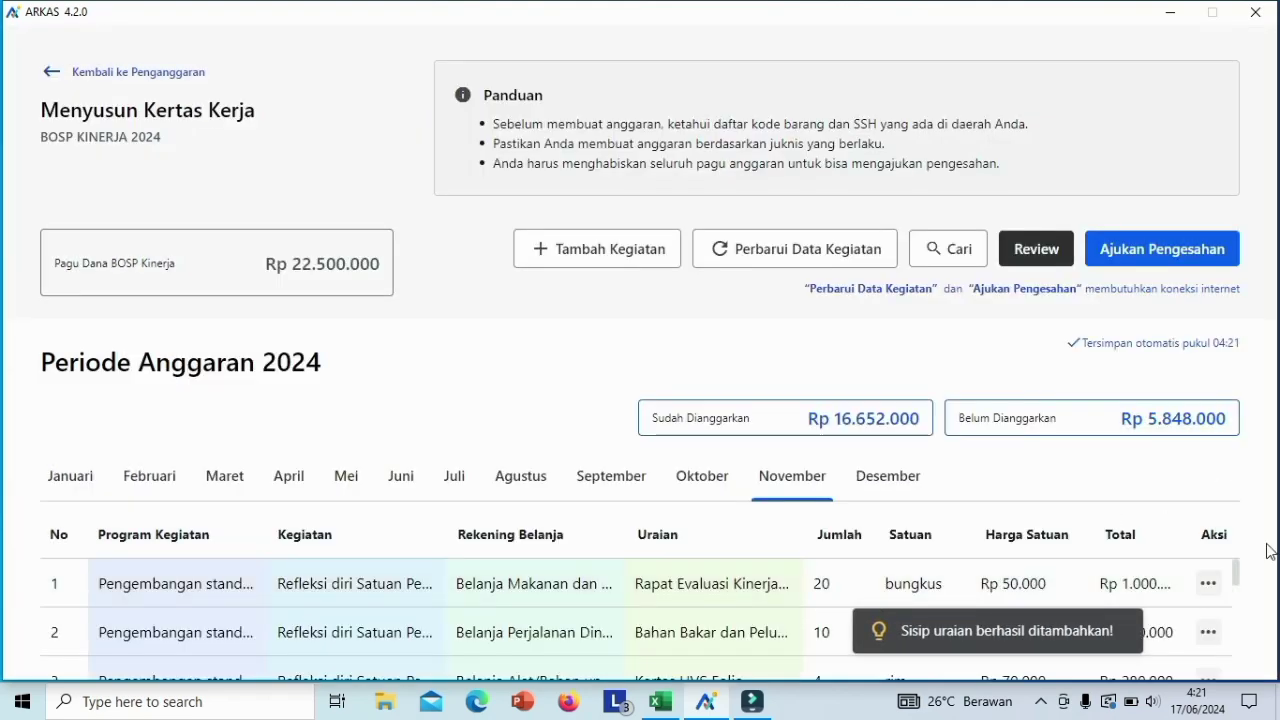
# - Insert another item under the Ballpoint entry, choosing "Tip Ex Mek : Pentel" as the description with a unit price of Rp 10.000
pyautogui.moveTo(1242, 578); pyautogui.dragTo(1240, 625)
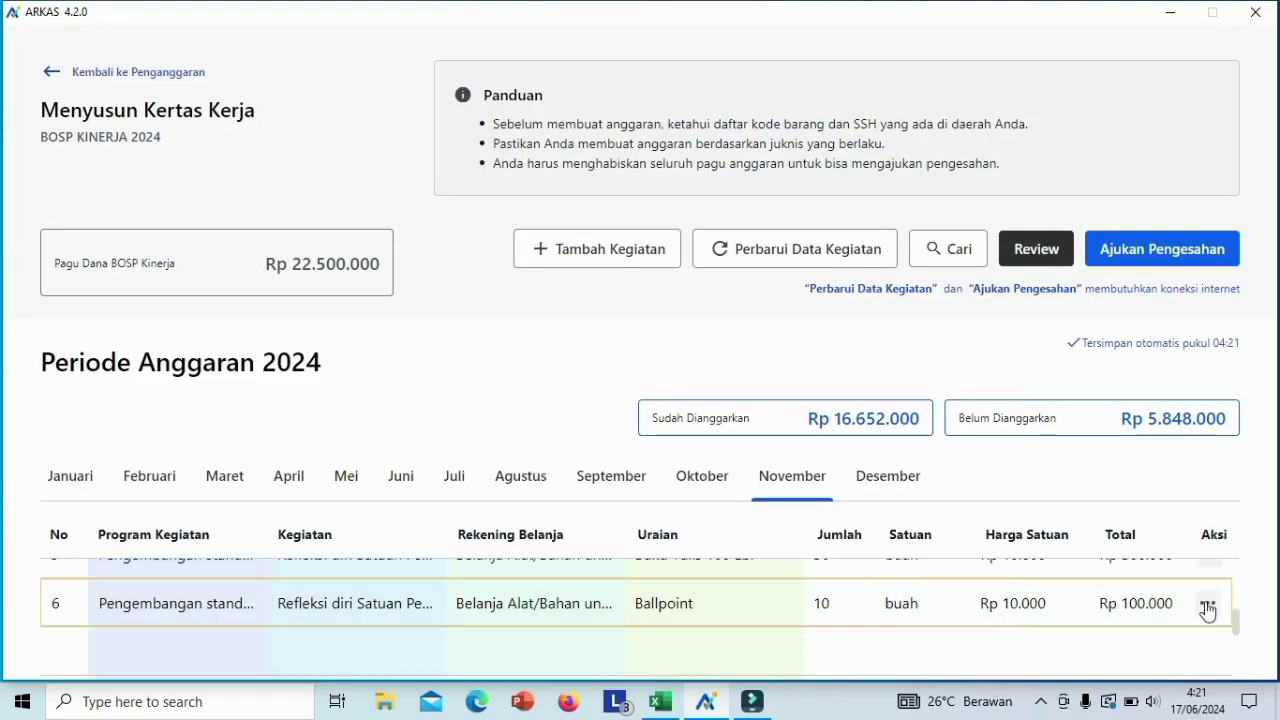
pyautogui.click(1208, 603)
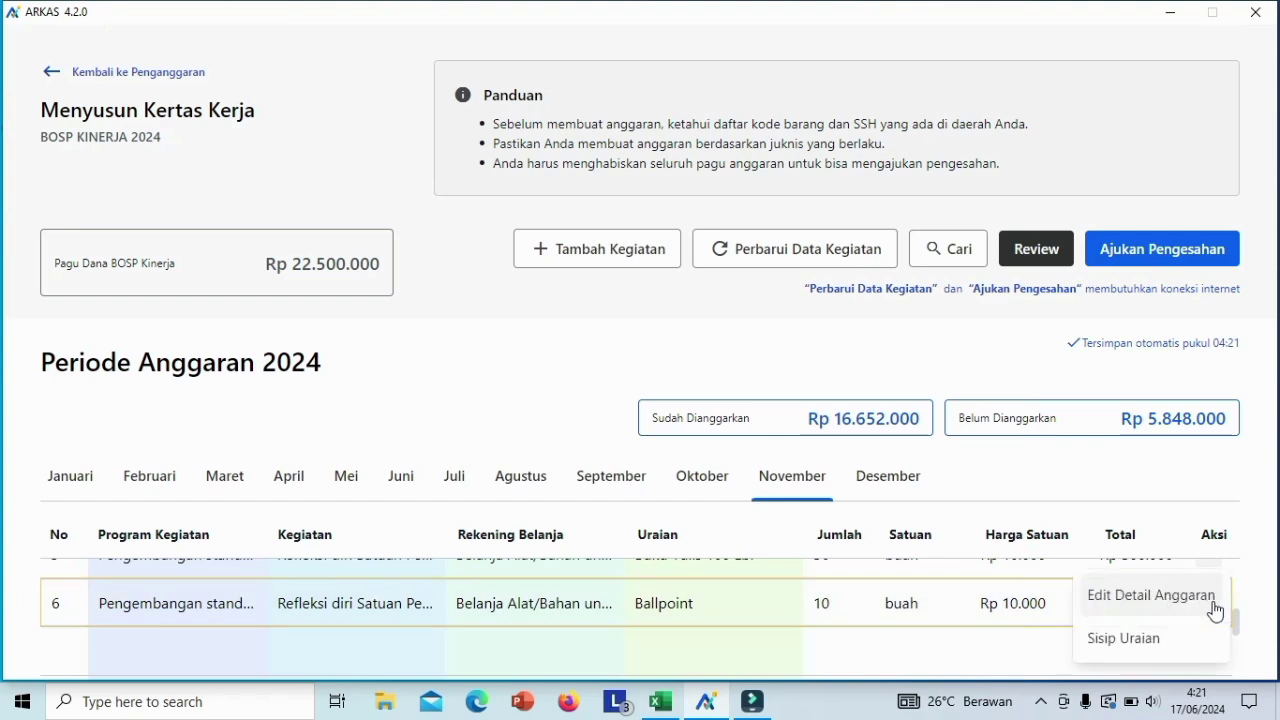
pyautogui.click(1121, 642)
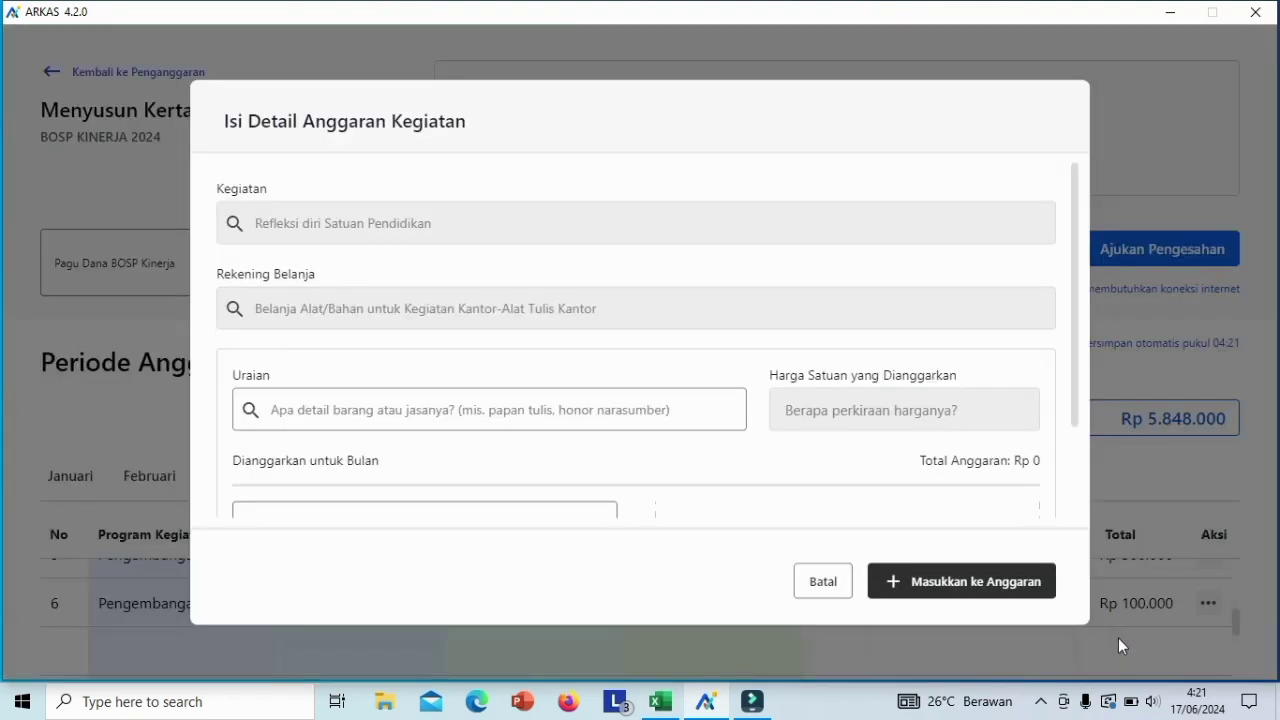
pyautogui.click(369, 411)
pyautogui.write('t')
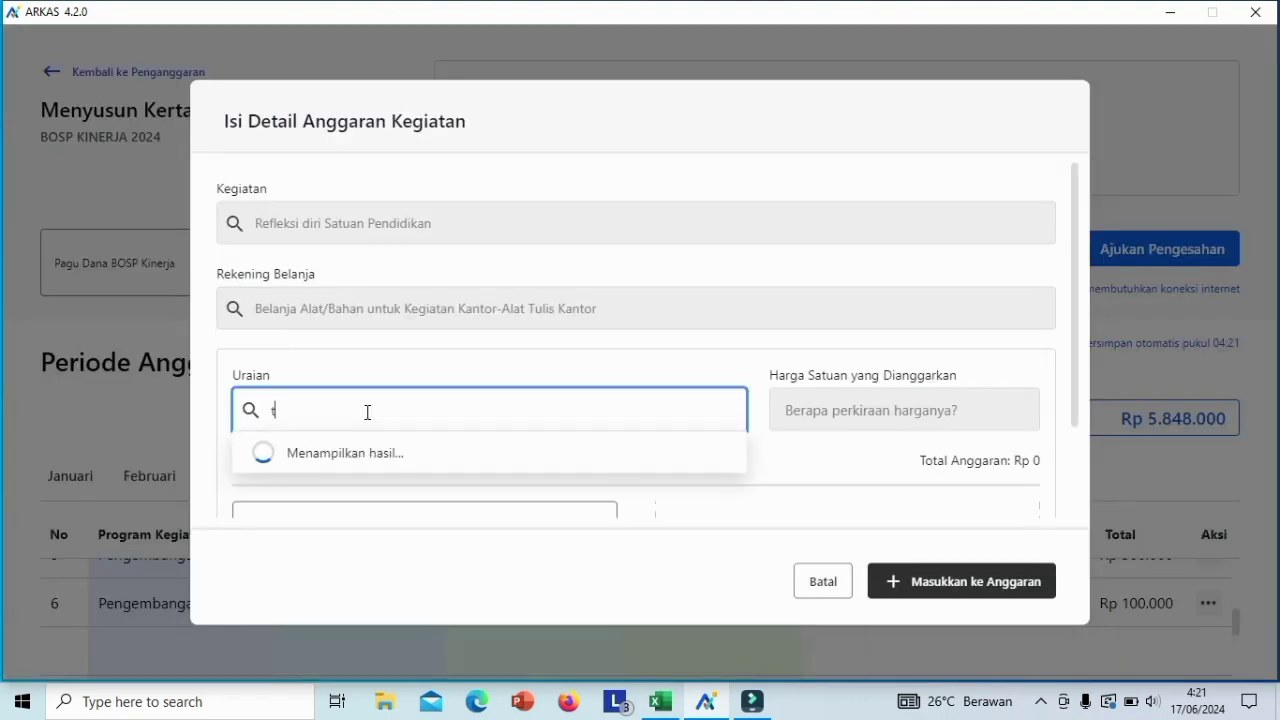
pyautogui.write('ip')
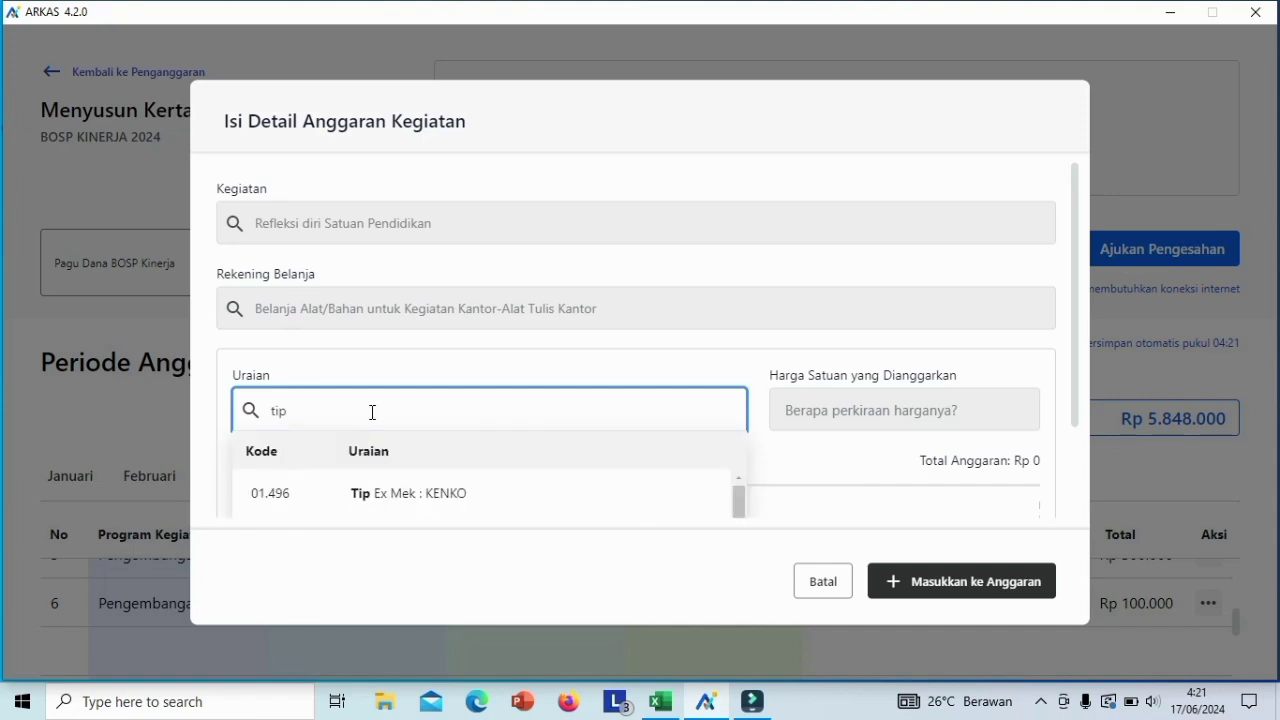
pyautogui.scroll(-1, 740, 507)
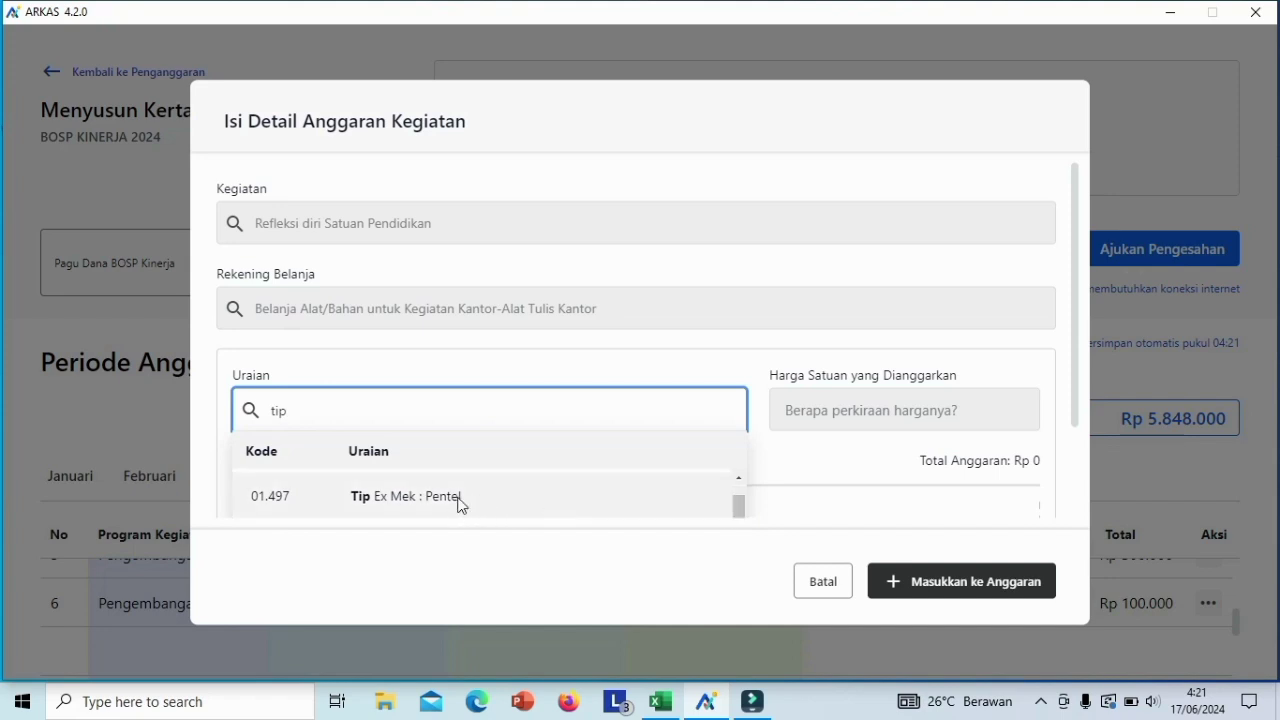
pyautogui.click(459, 500)
pyautogui.click(818, 409)
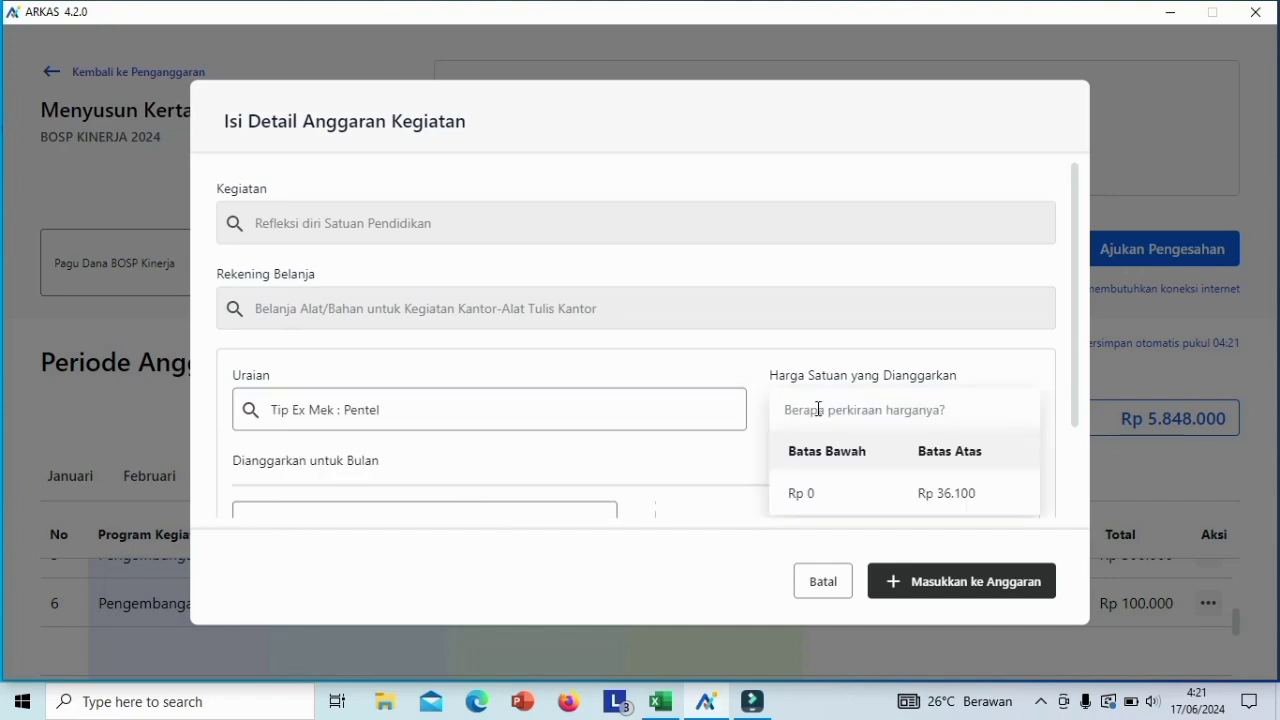
pyautogui.write('100000')
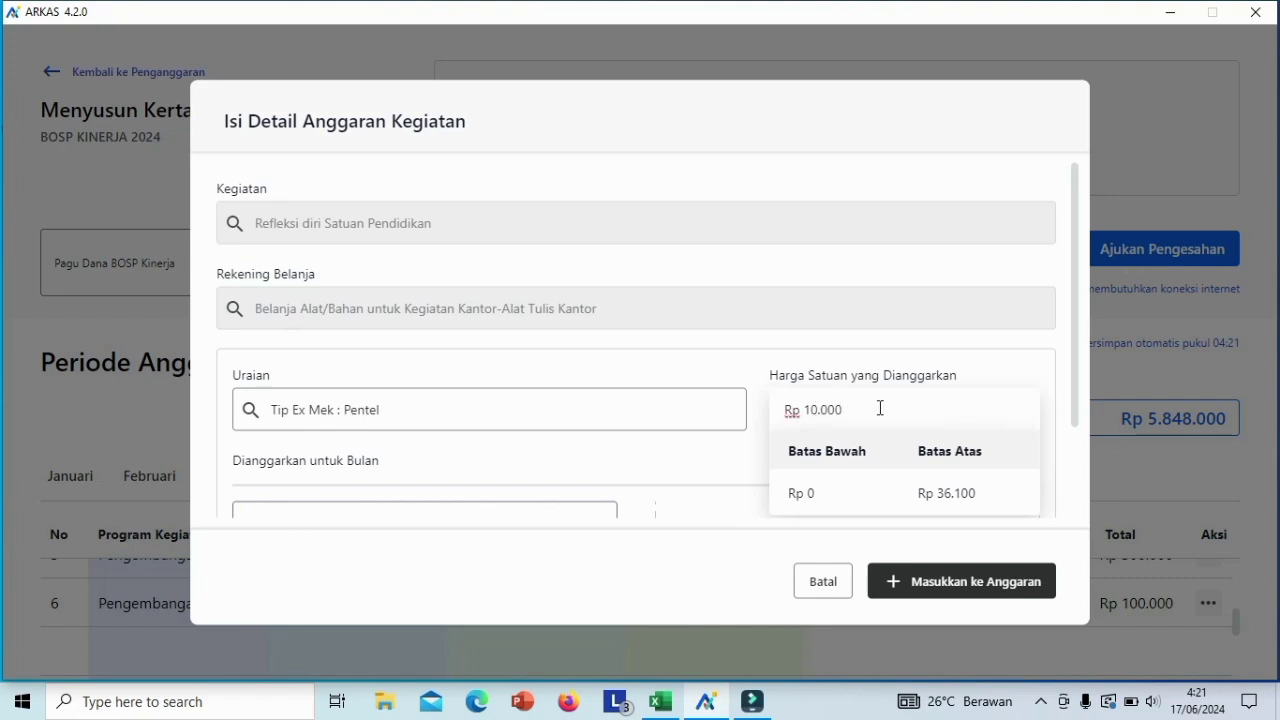
# - Allocate 10 buah of Tip Ex Mek : Pentel to November and add the item to the budget
pyautogui.moveTo(1080, 322); pyautogui.dragTo(1074, 416)
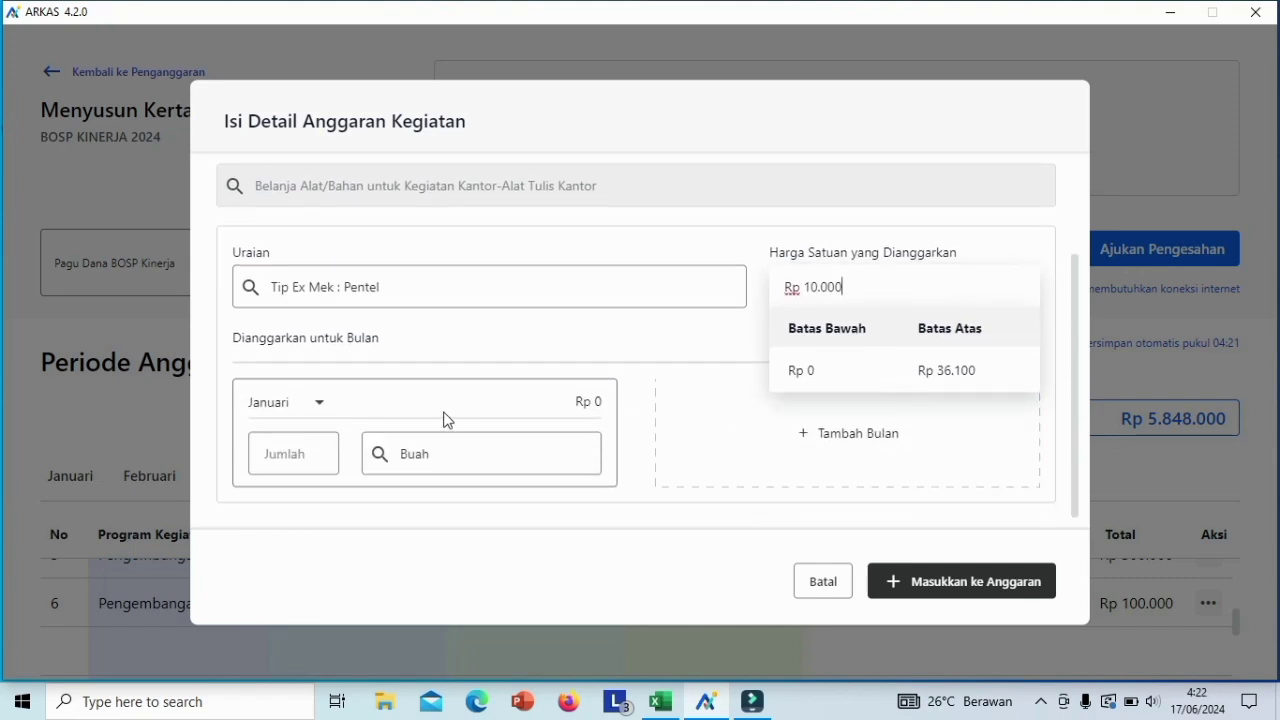
pyautogui.click(320, 405)
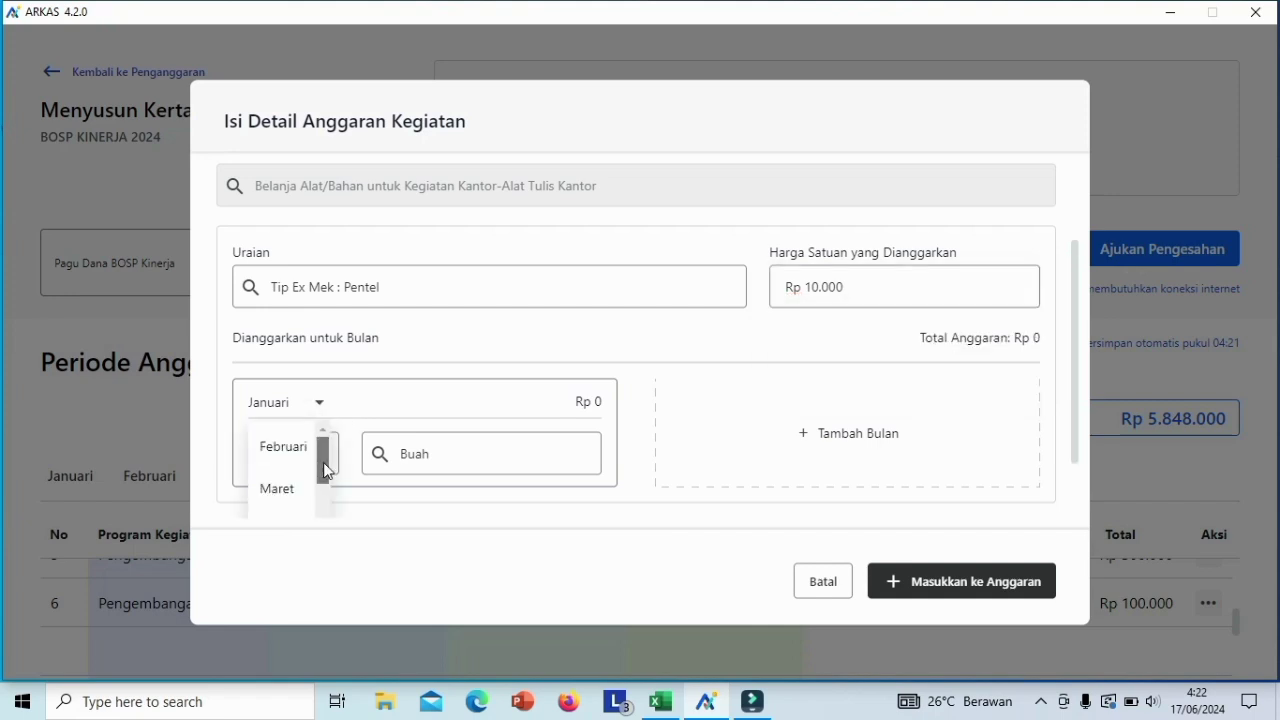
pyautogui.moveTo(323, 462); pyautogui.dragTo(321, 540)
pyautogui.scroll(-1, 305, 524)
pyautogui.click(287, 505)
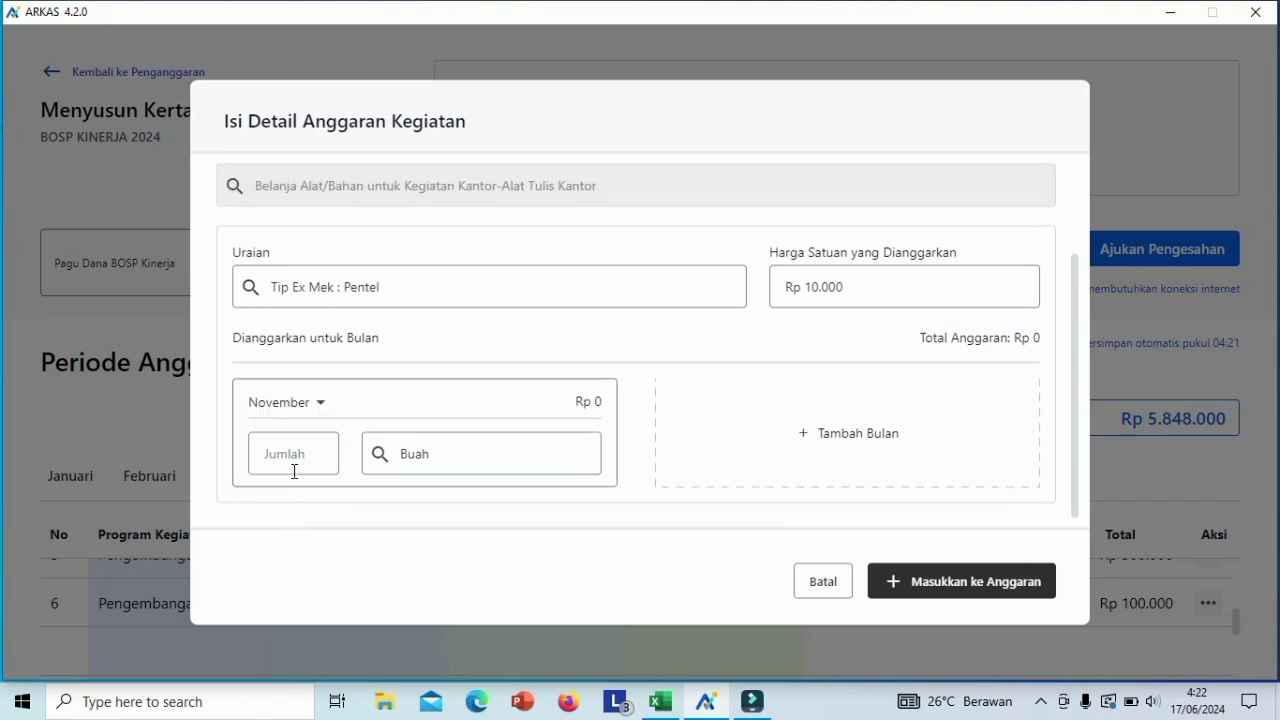
pyautogui.click(292, 454)
pyautogui.write('10')
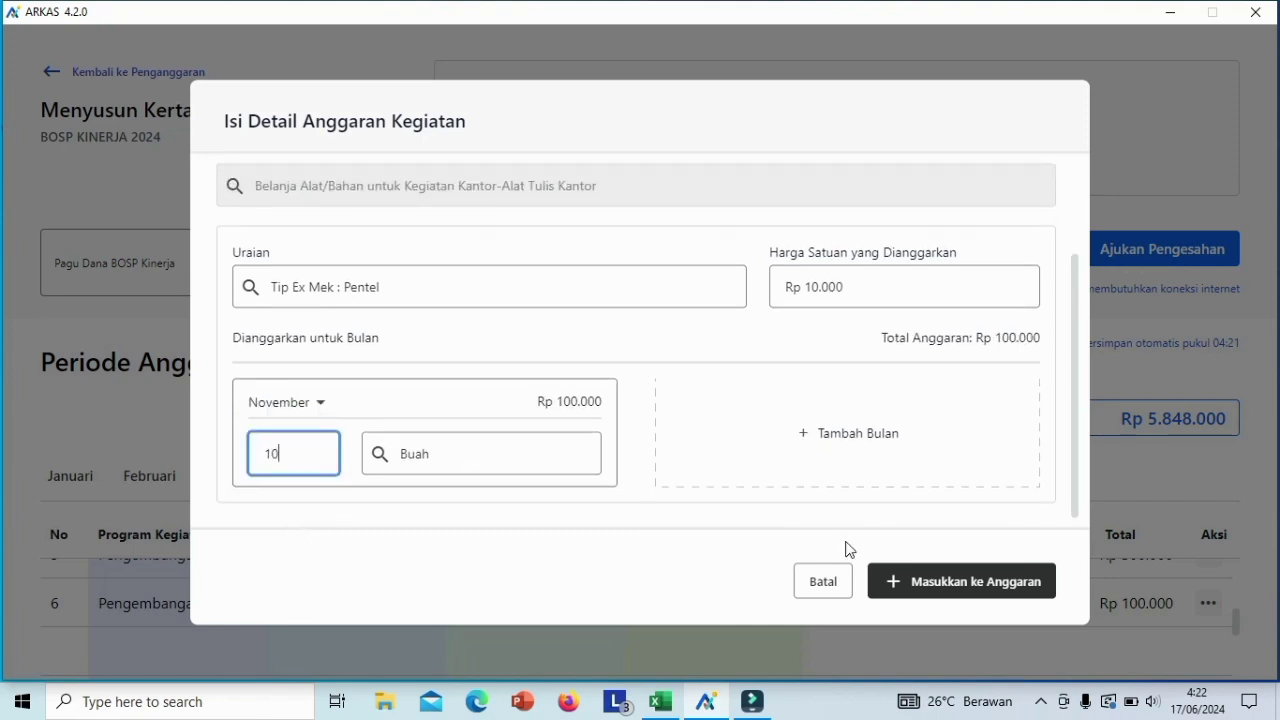
pyautogui.click(953, 590)
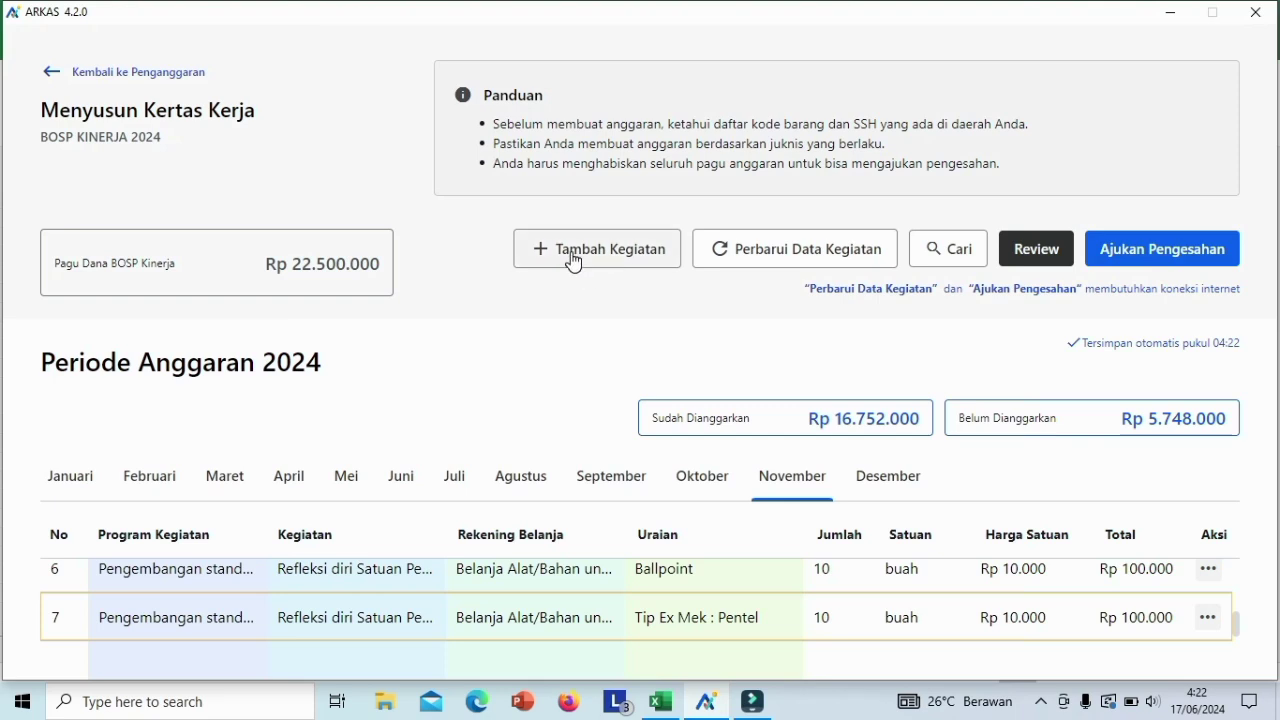
# - Start a new activity entry for "Penguatan kapasitas tata kelola satuan pendidikan" with the expense account "Belanja Bahan-Bahan Bangunan dan Konstruksi"
pyautogui.click(574, 262)
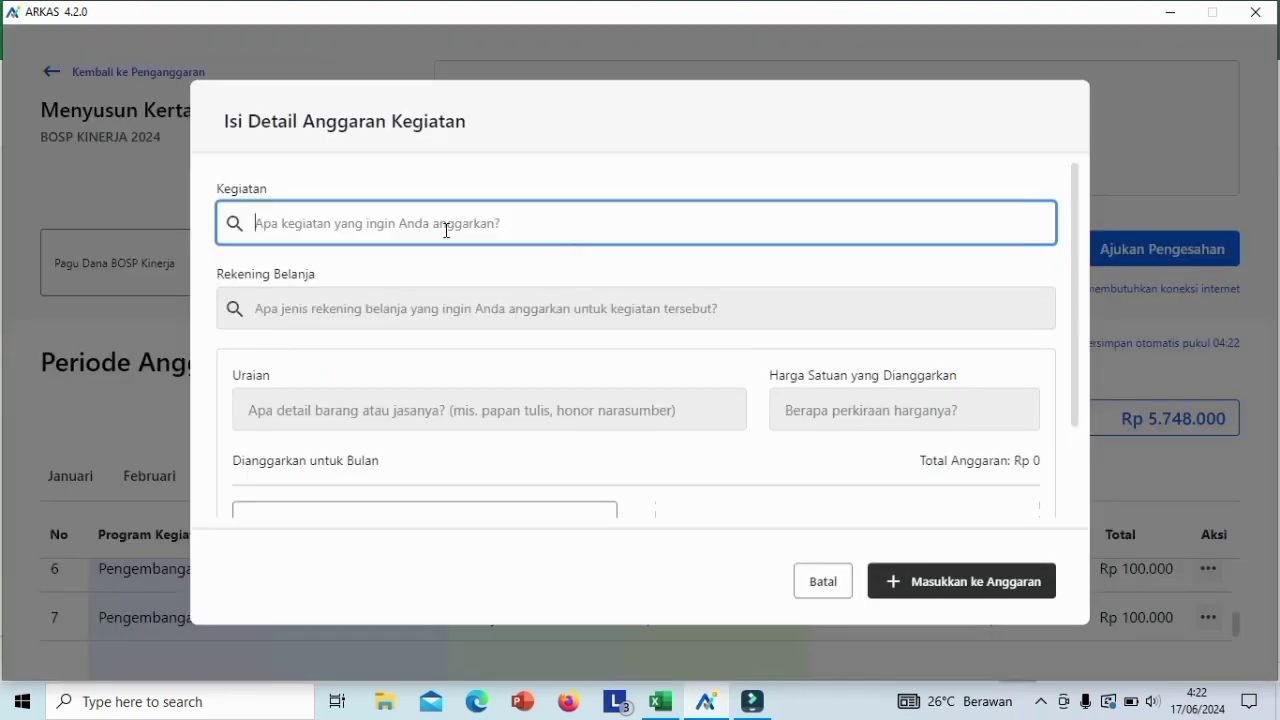
pyautogui.write('tata')
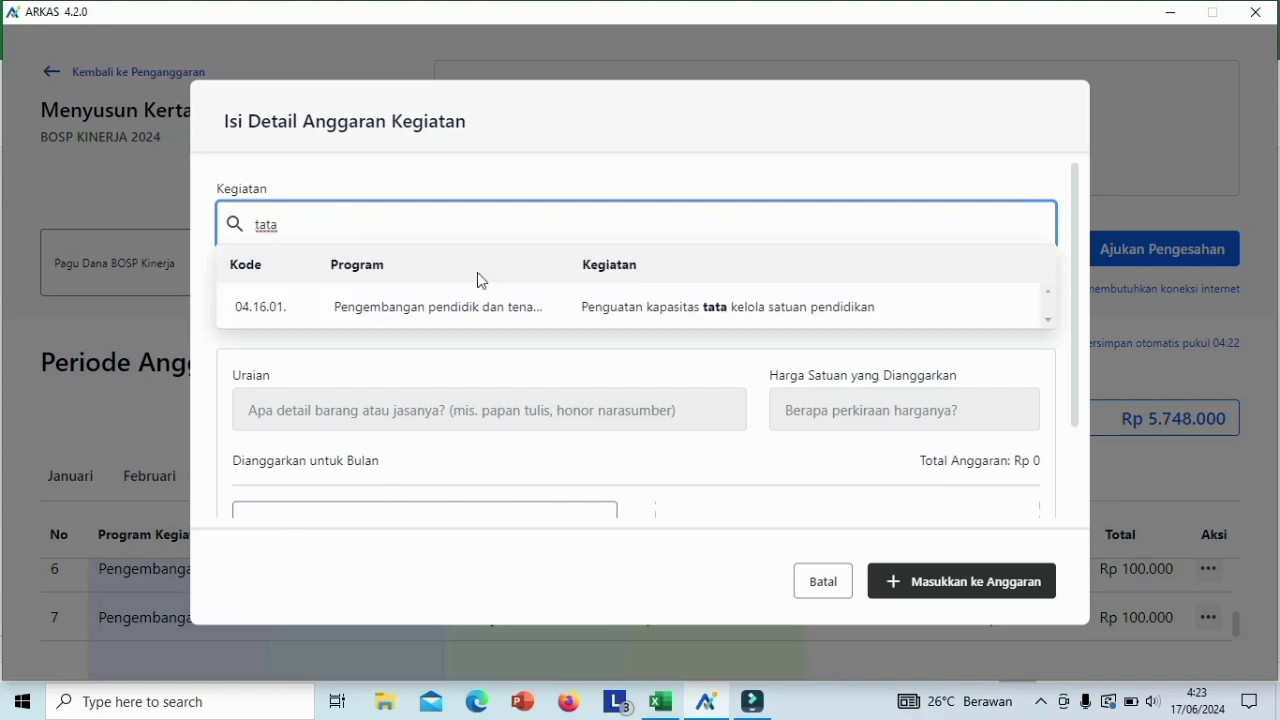
pyautogui.click(677, 312)
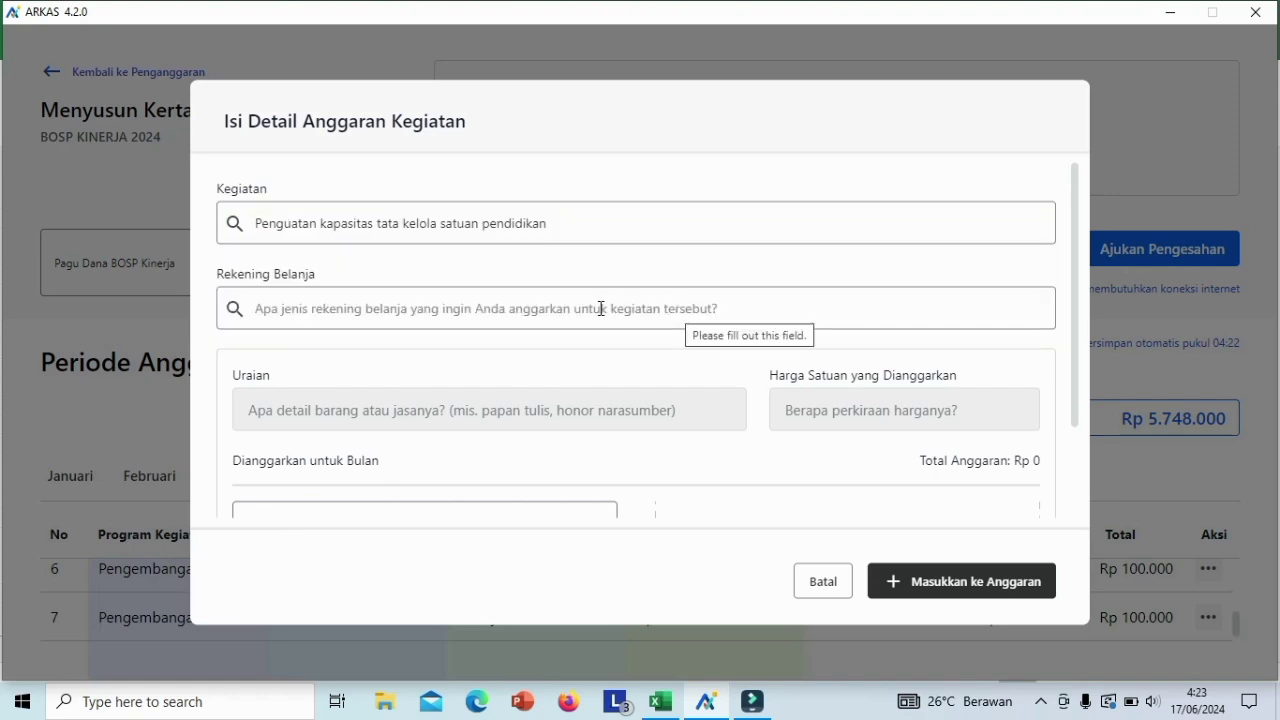
pyautogui.click(531, 305)
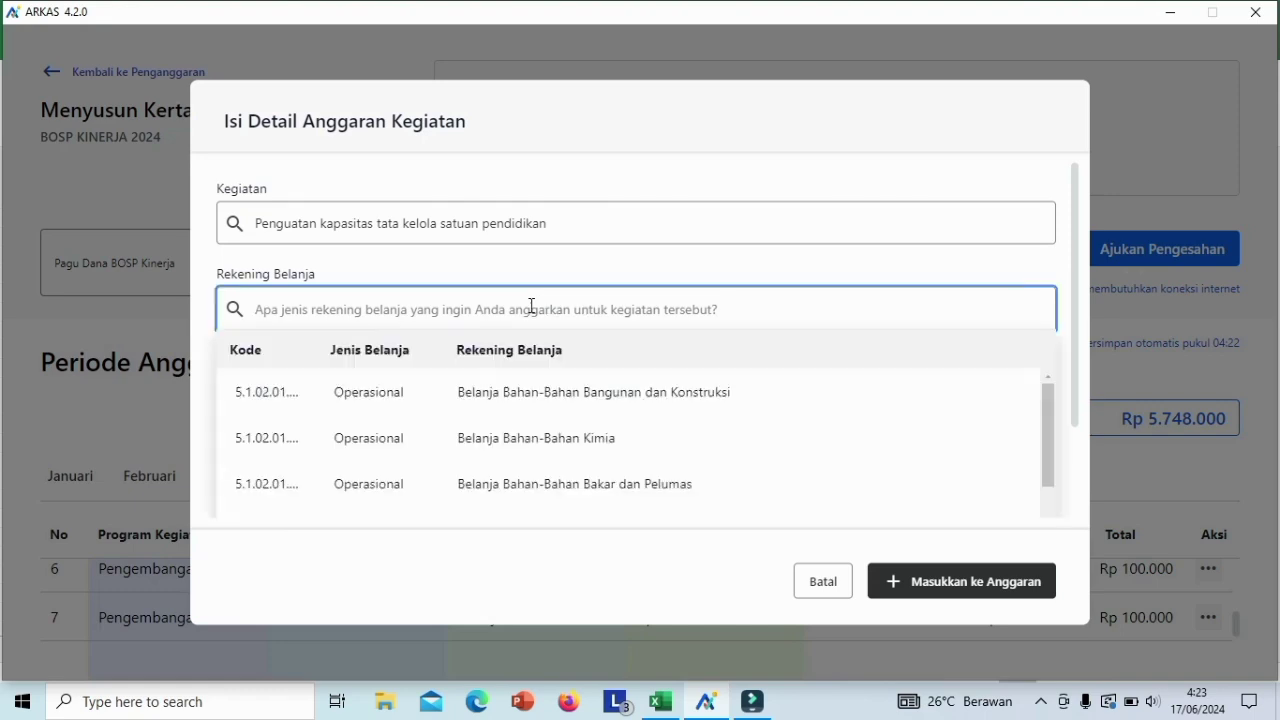
pyautogui.click(527, 396)
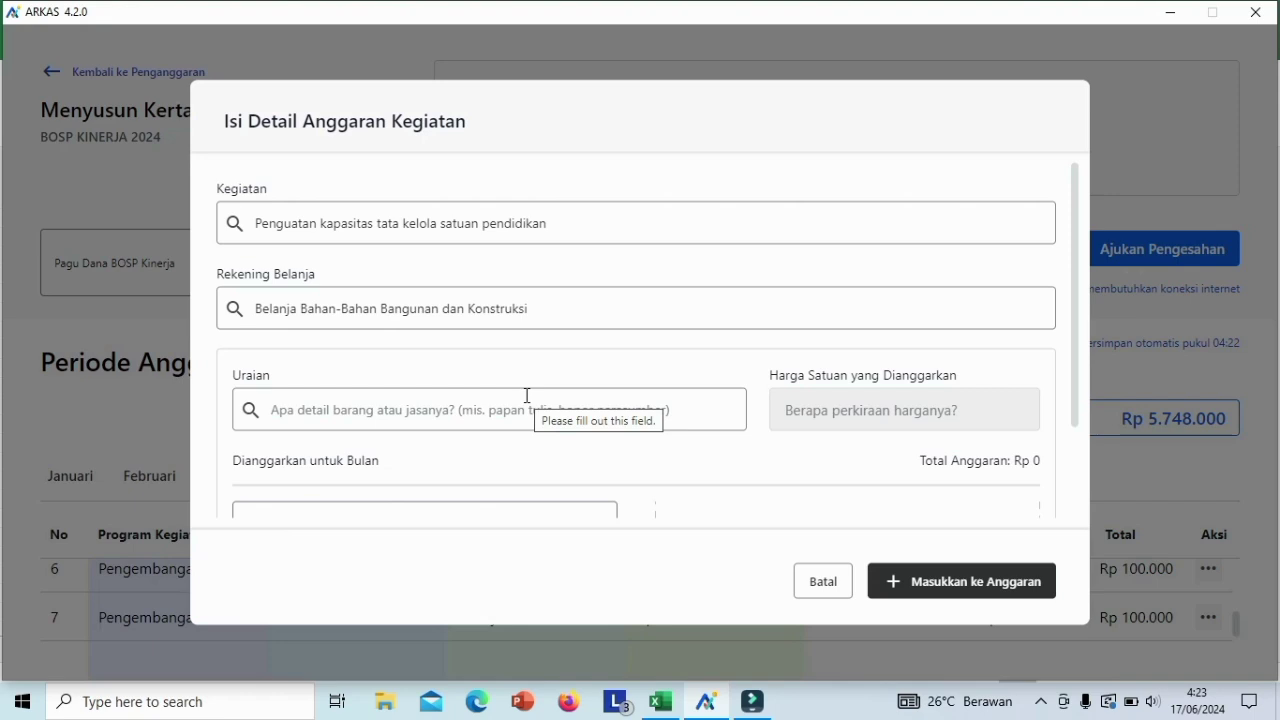
# - Choose "Triplek" as the item description and set its unit price to Rp 100.000
pyautogui.click(423, 408)
pyautogui.write('t')
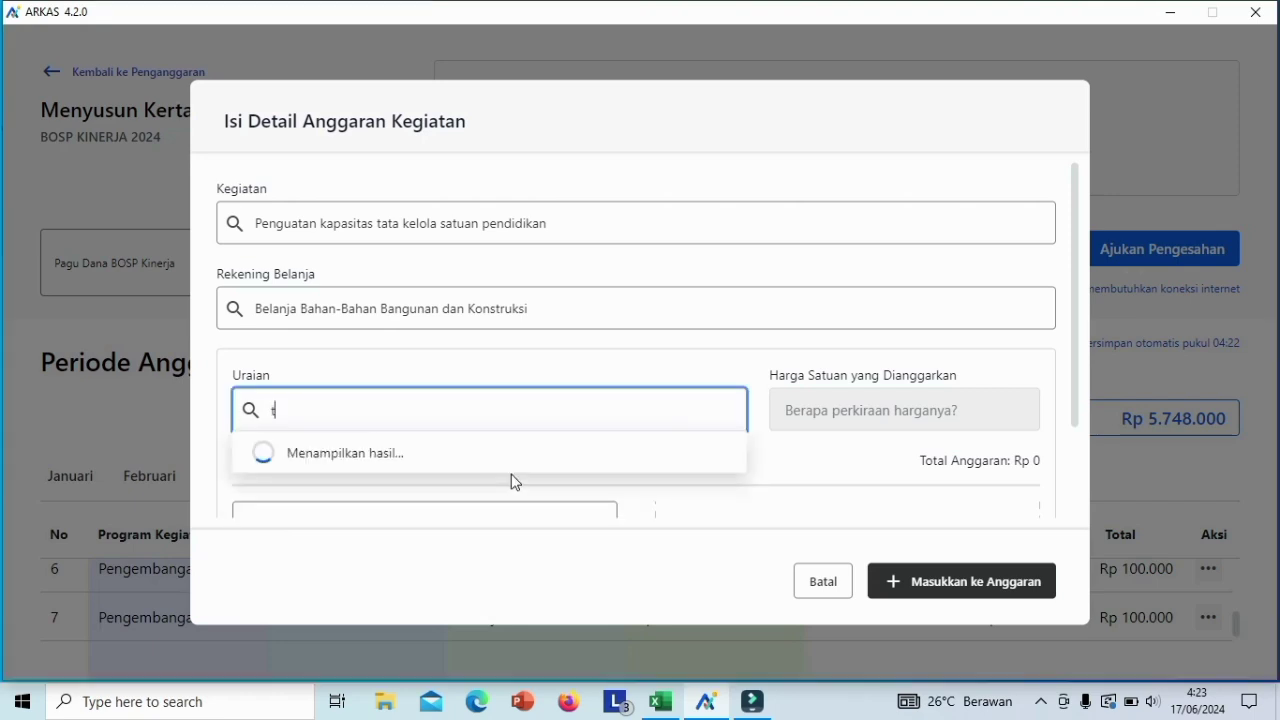
pyautogui.write('r')
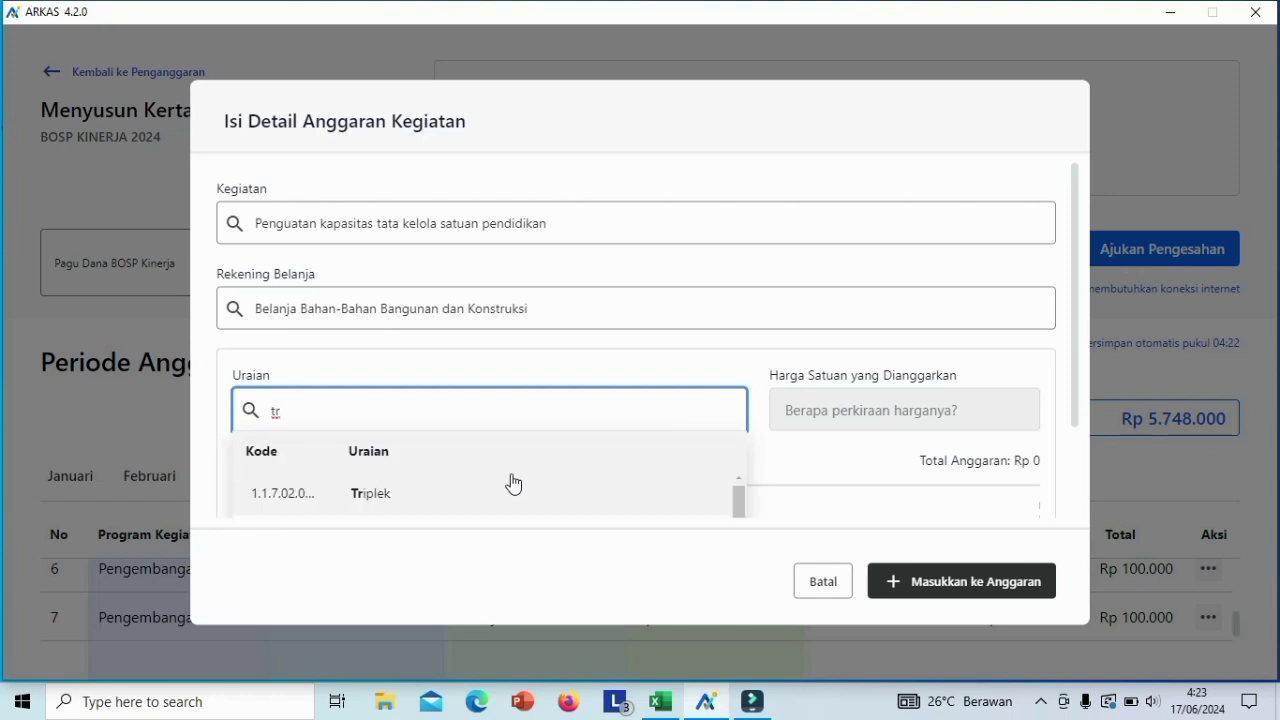
pyautogui.click(389, 501)
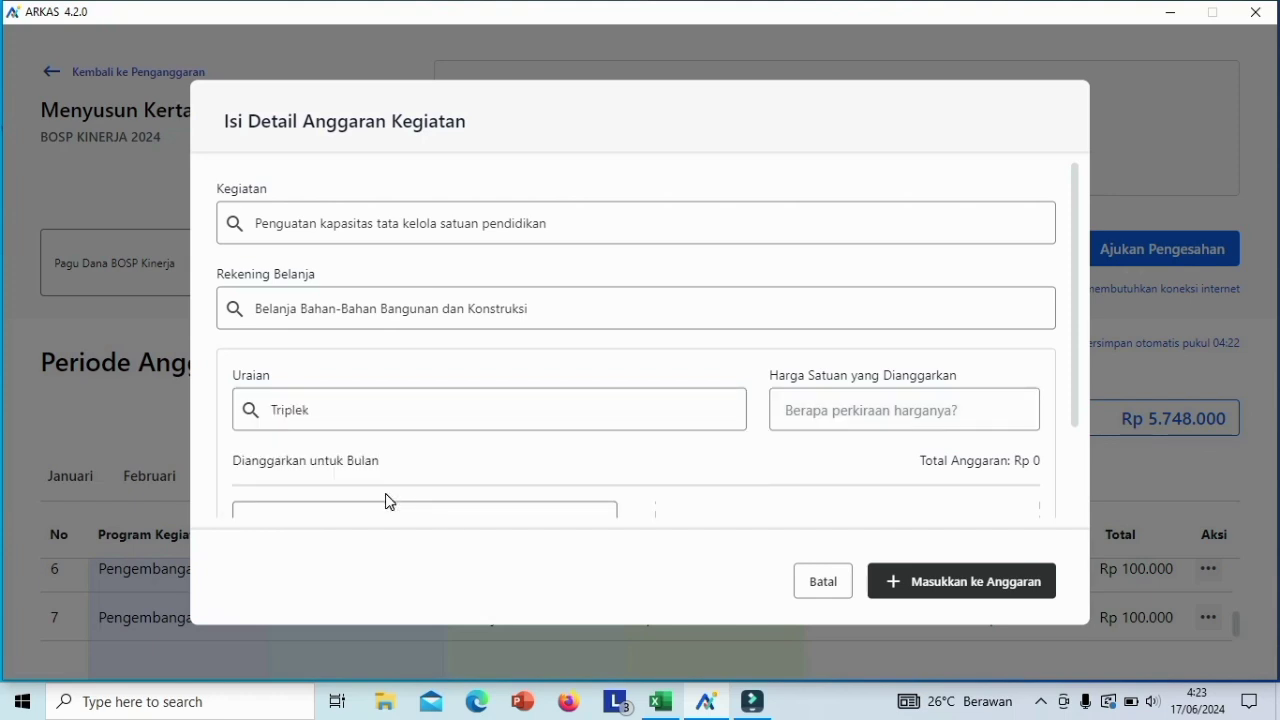
pyautogui.click(847, 407)
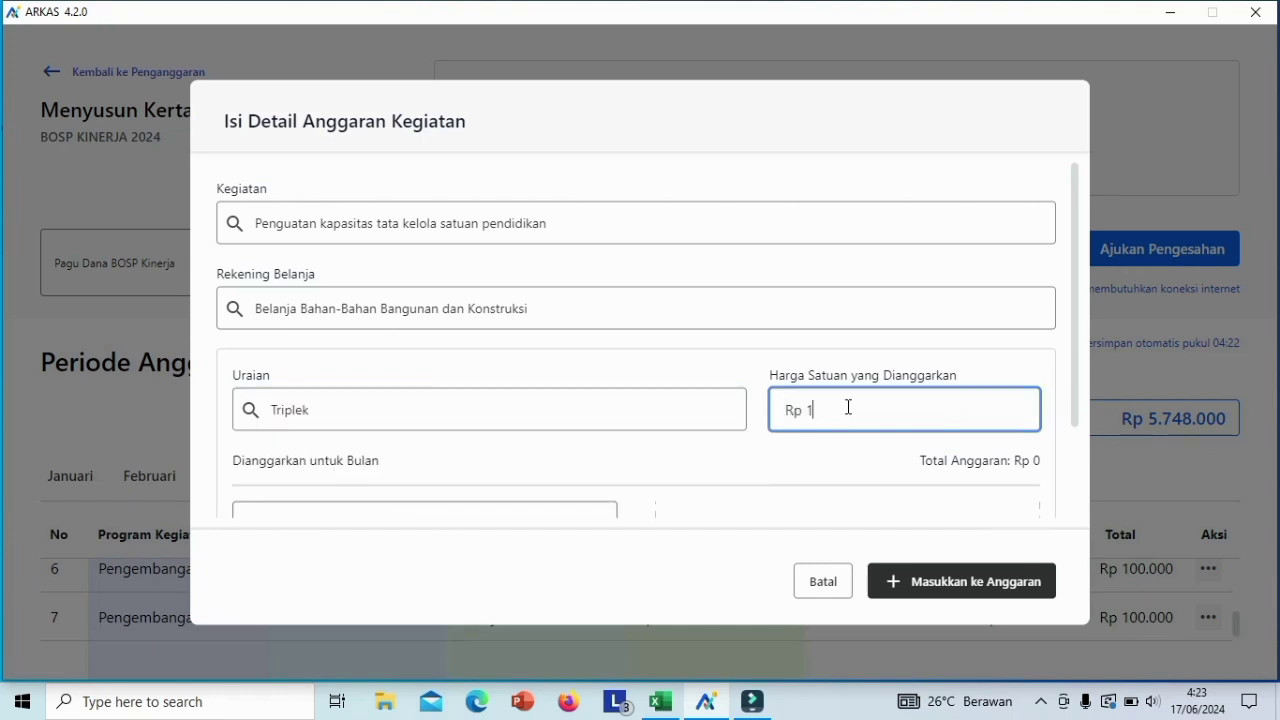
pyautogui.write('100.000')
pyautogui.moveTo(1078, 340); pyautogui.dragTo(1075, 434)
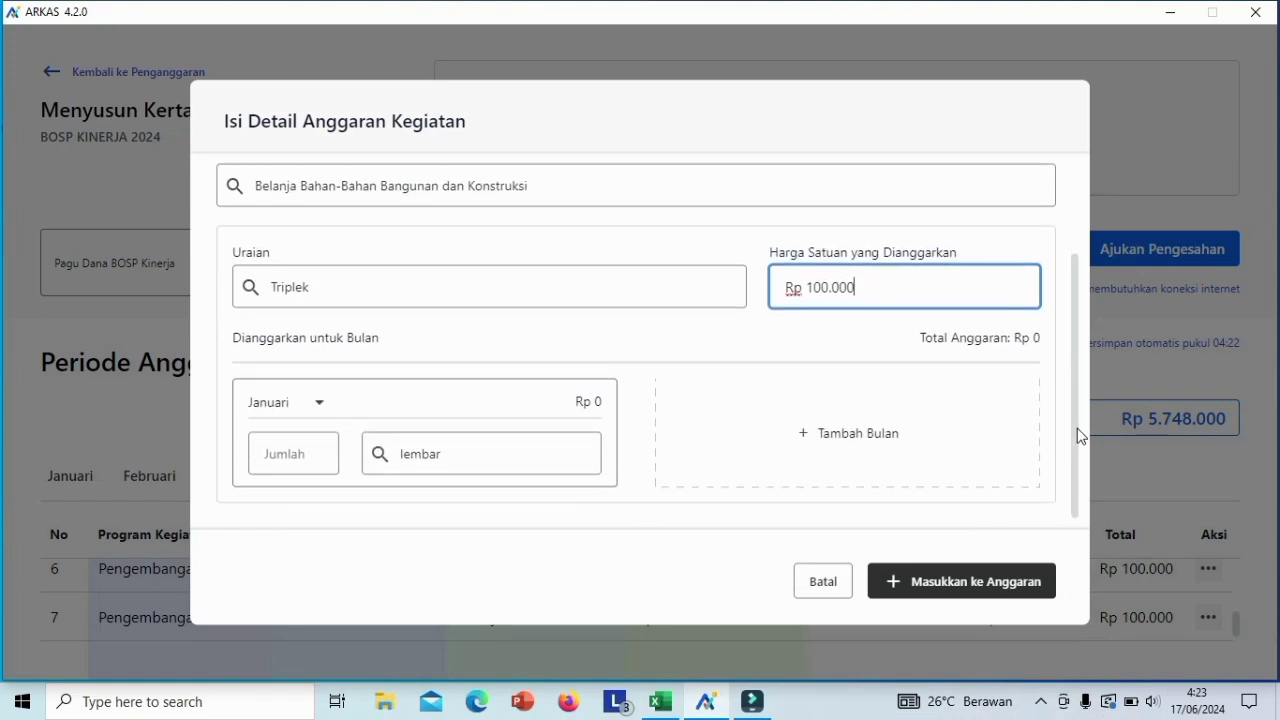
# - Allocate 15 lembar of Triplek to Agustus and add the item to the budget
pyautogui.click(318, 410)
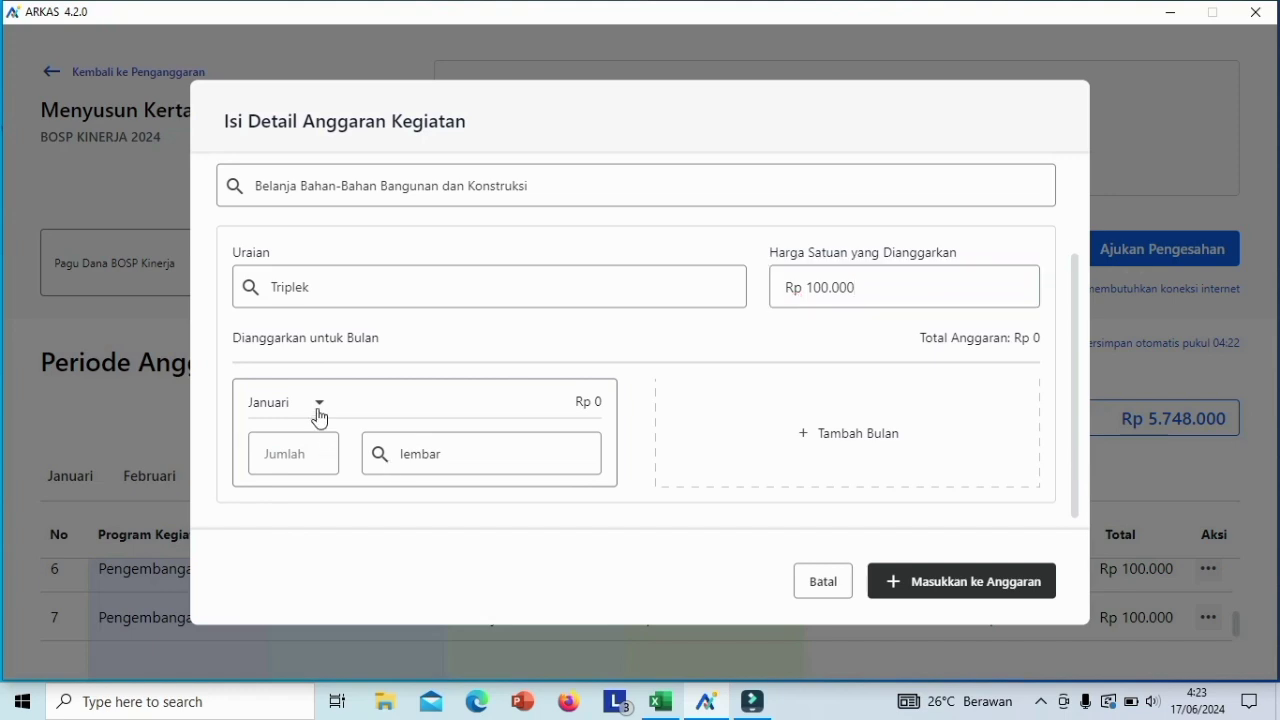
pyautogui.moveTo(319, 462); pyautogui.dragTo(320, 528)
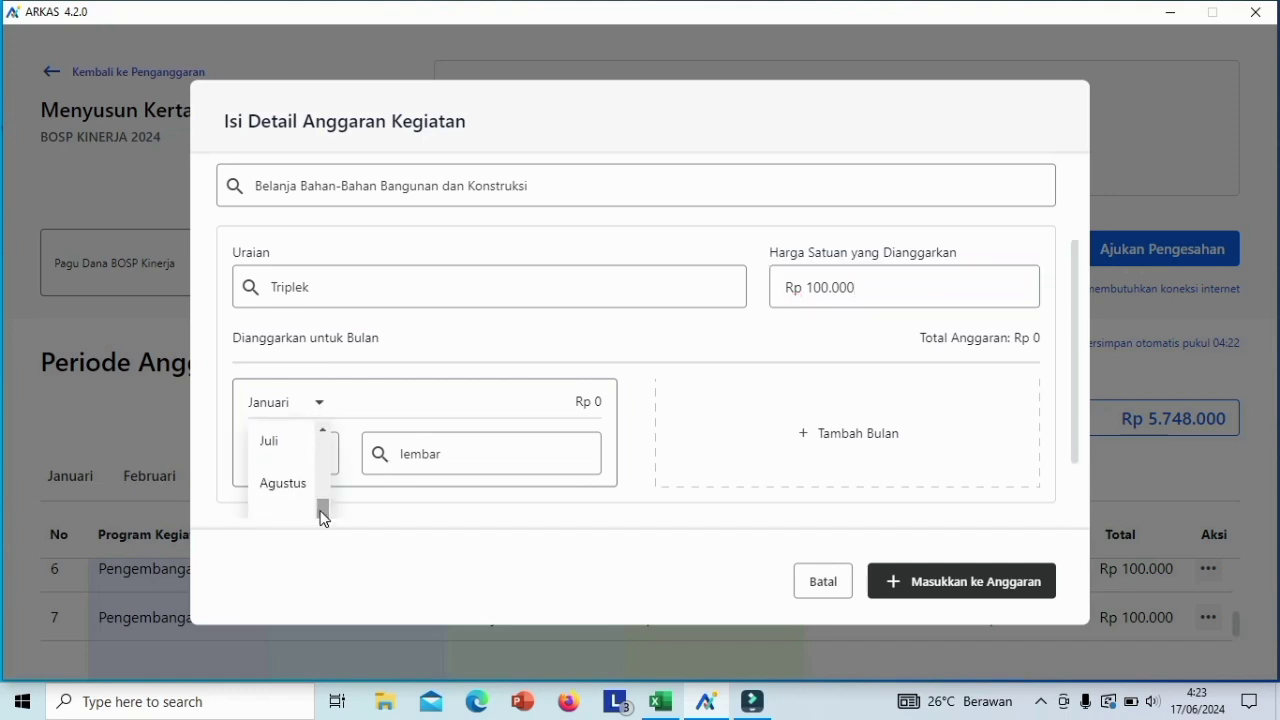
pyautogui.click(296, 488)
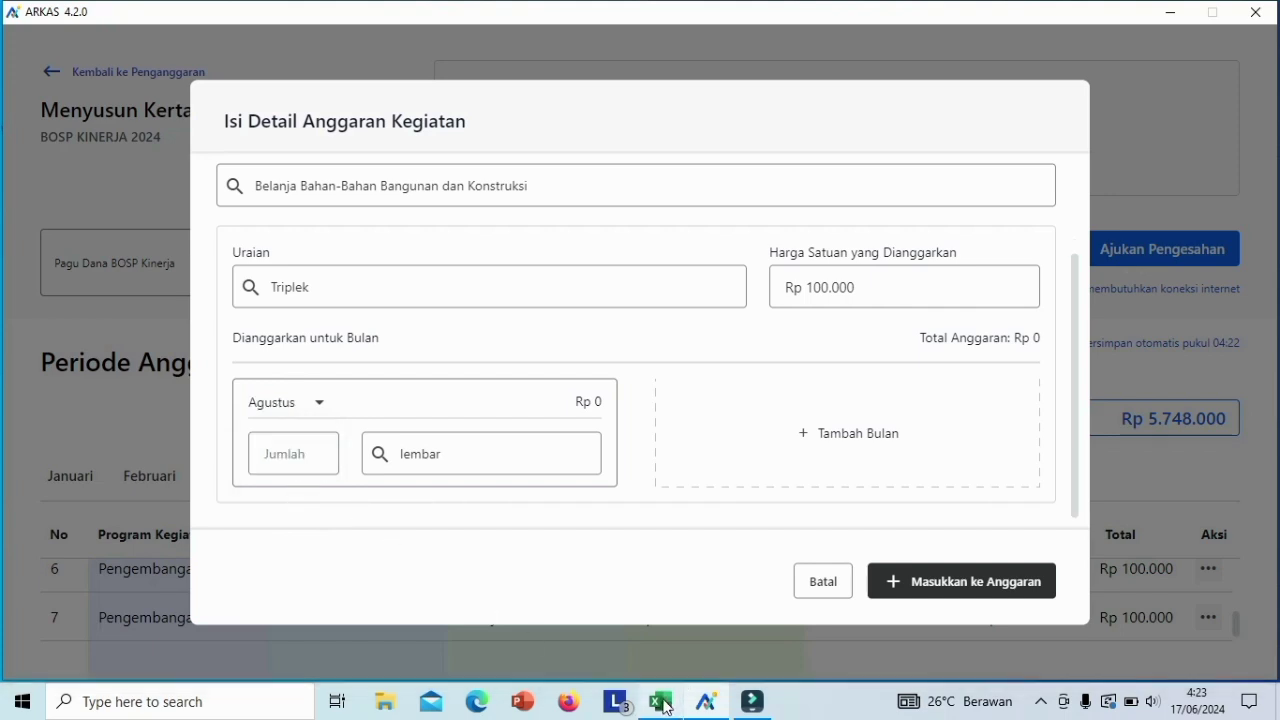
pyautogui.click(288, 456)
pyautogui.write('15')
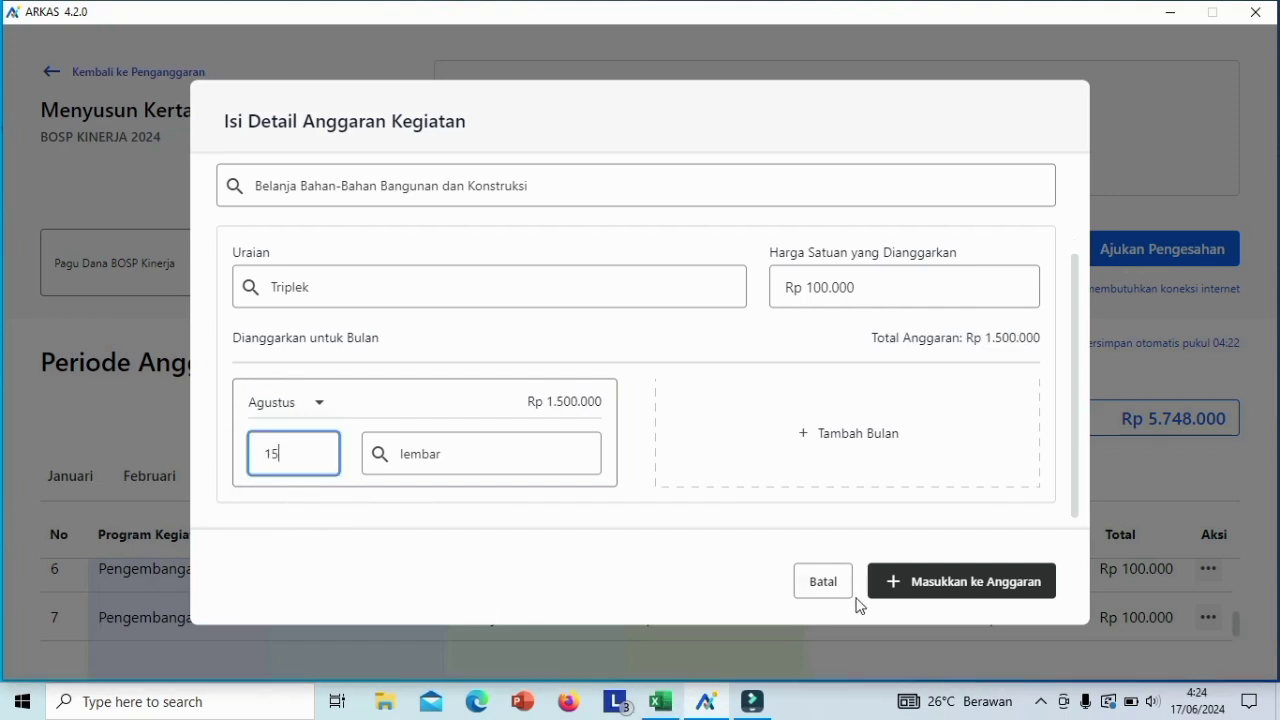
pyautogui.click(970, 595)
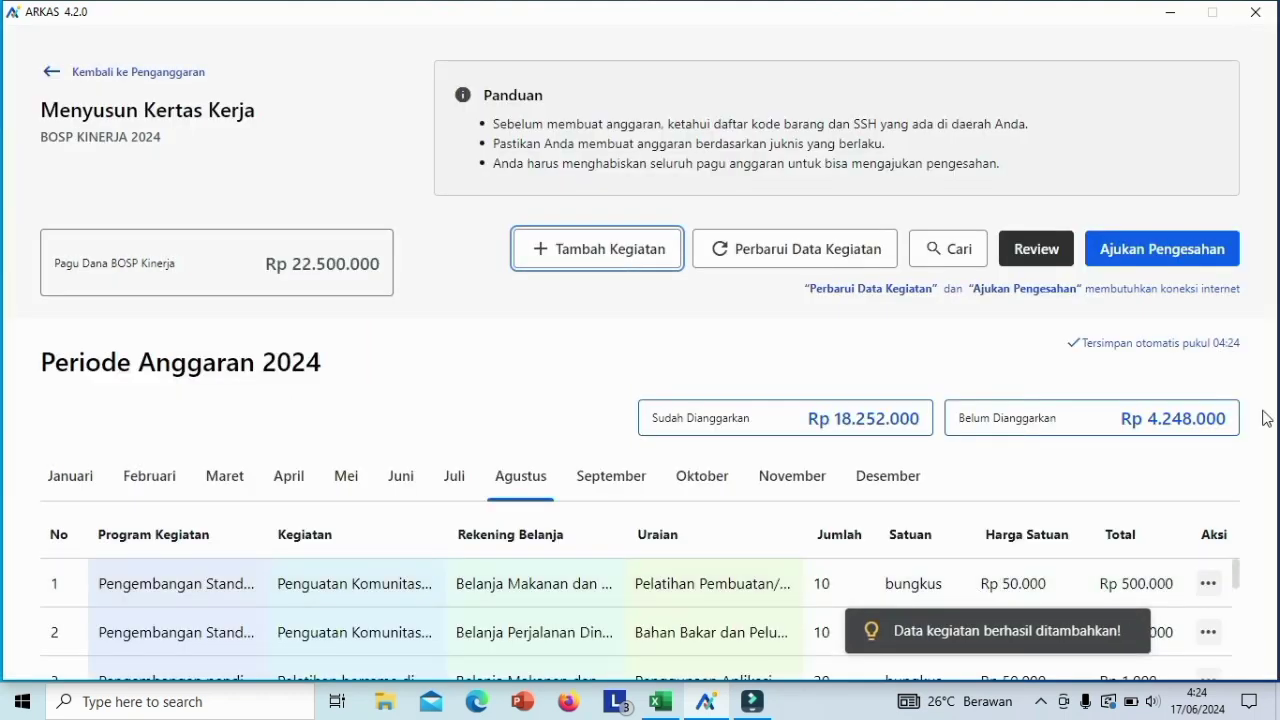
# - Insert another item under the Triplek entry, choosing "Kaso" as the description with a unit price of Rp 40.000
pyautogui.click(1234, 612)
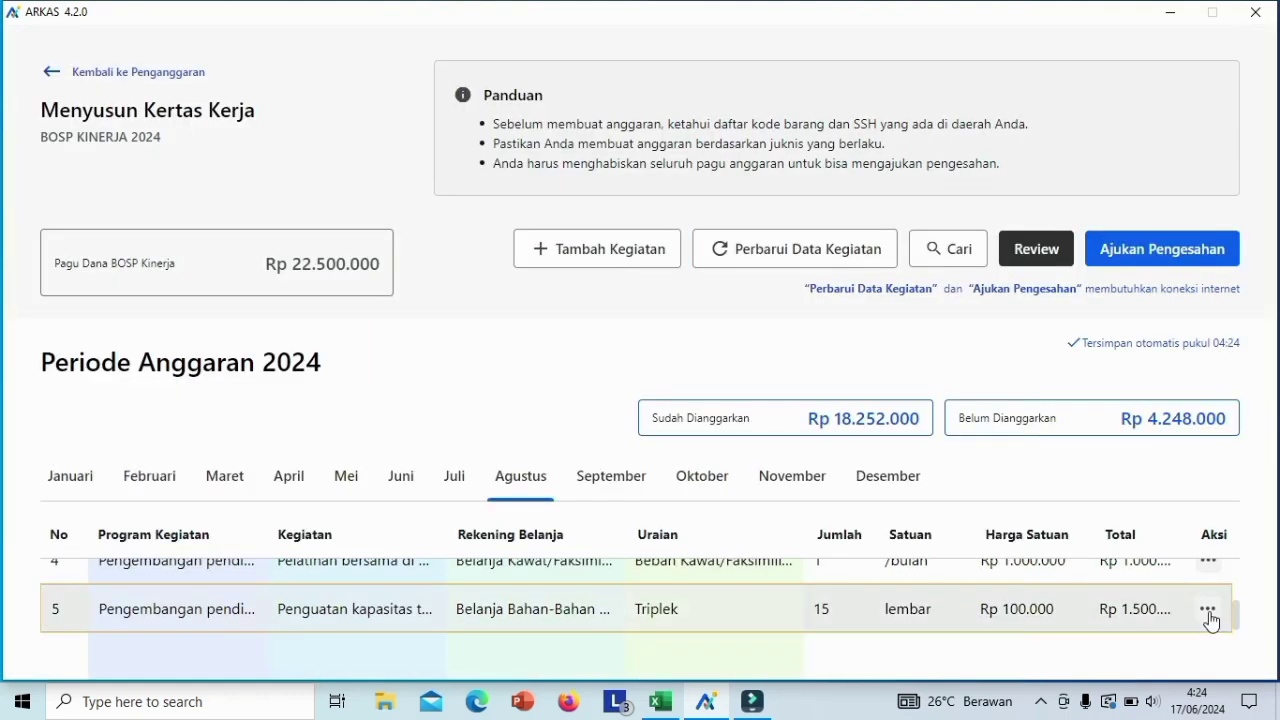
pyautogui.click(1209, 612)
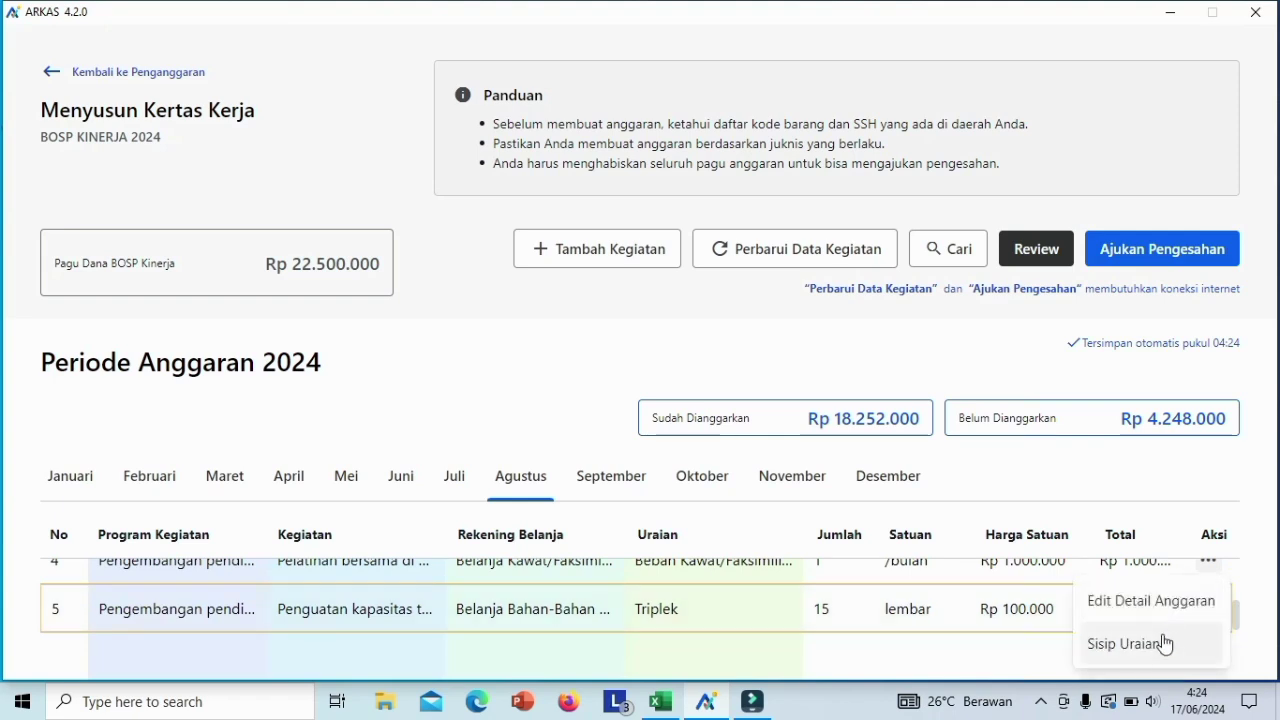
pyautogui.click(1127, 650)
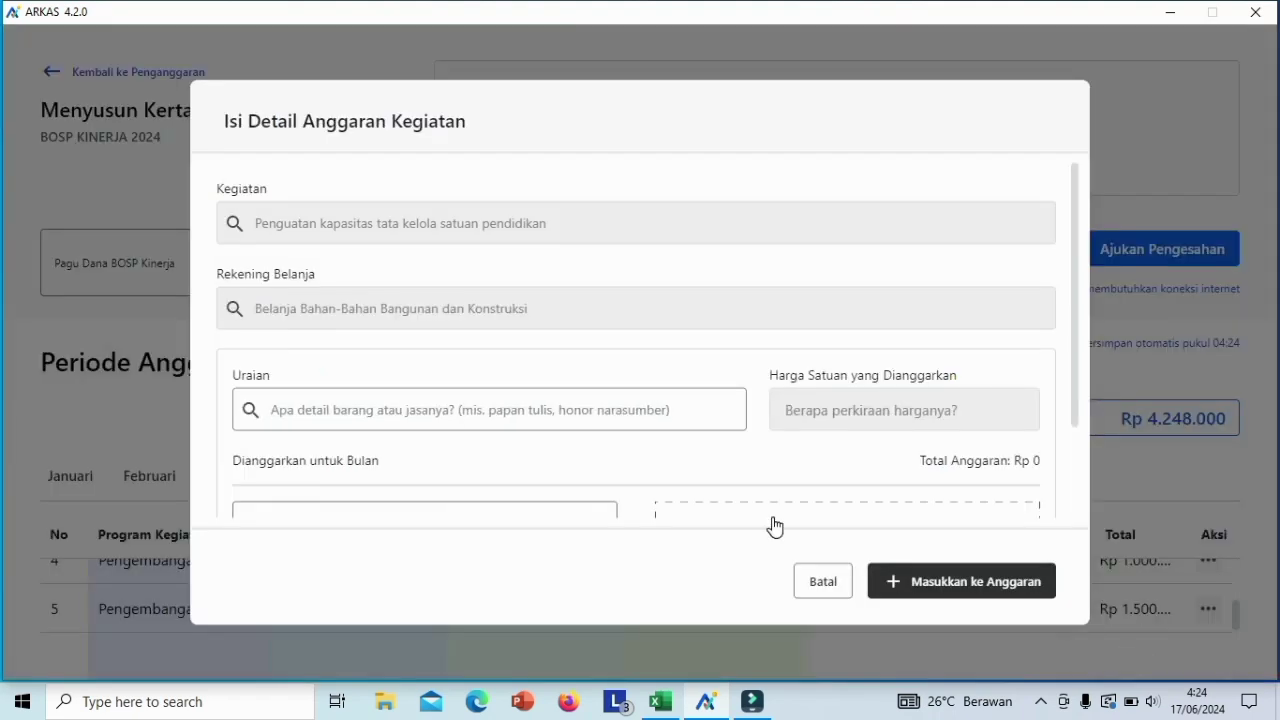
pyautogui.click(377, 410)
pyautogui.write('kaso')
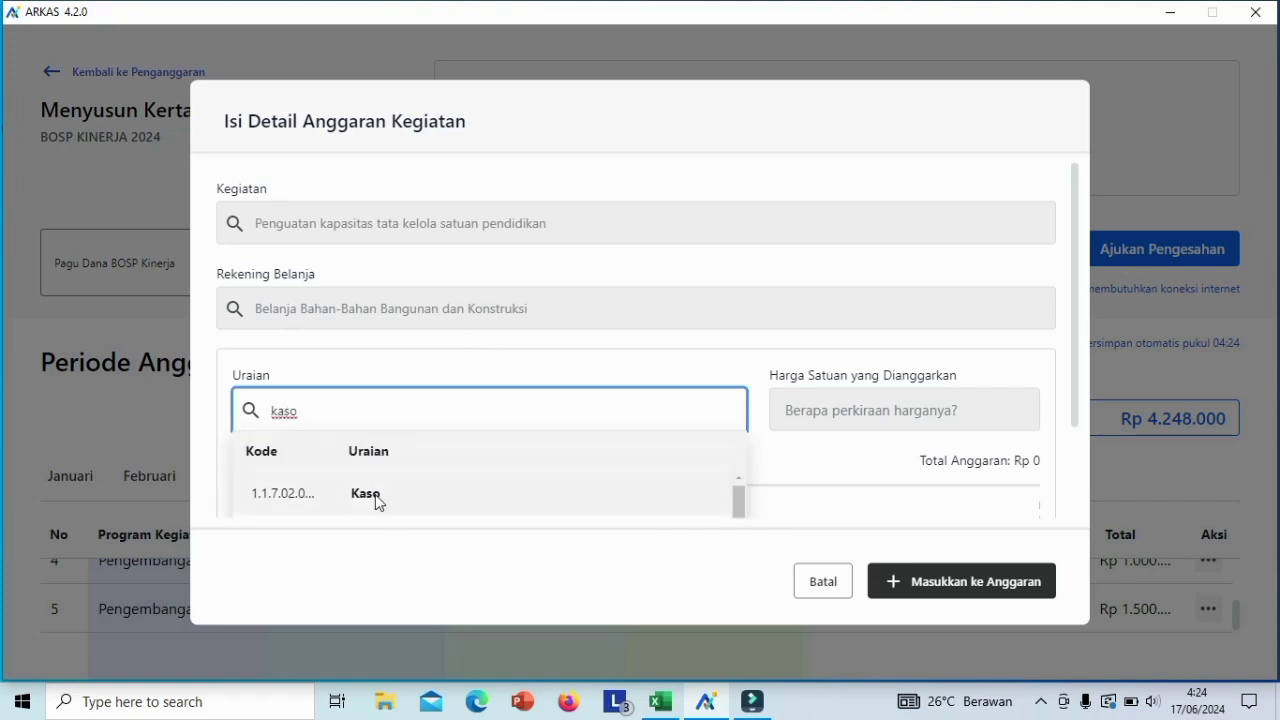
pyautogui.click(380, 495)
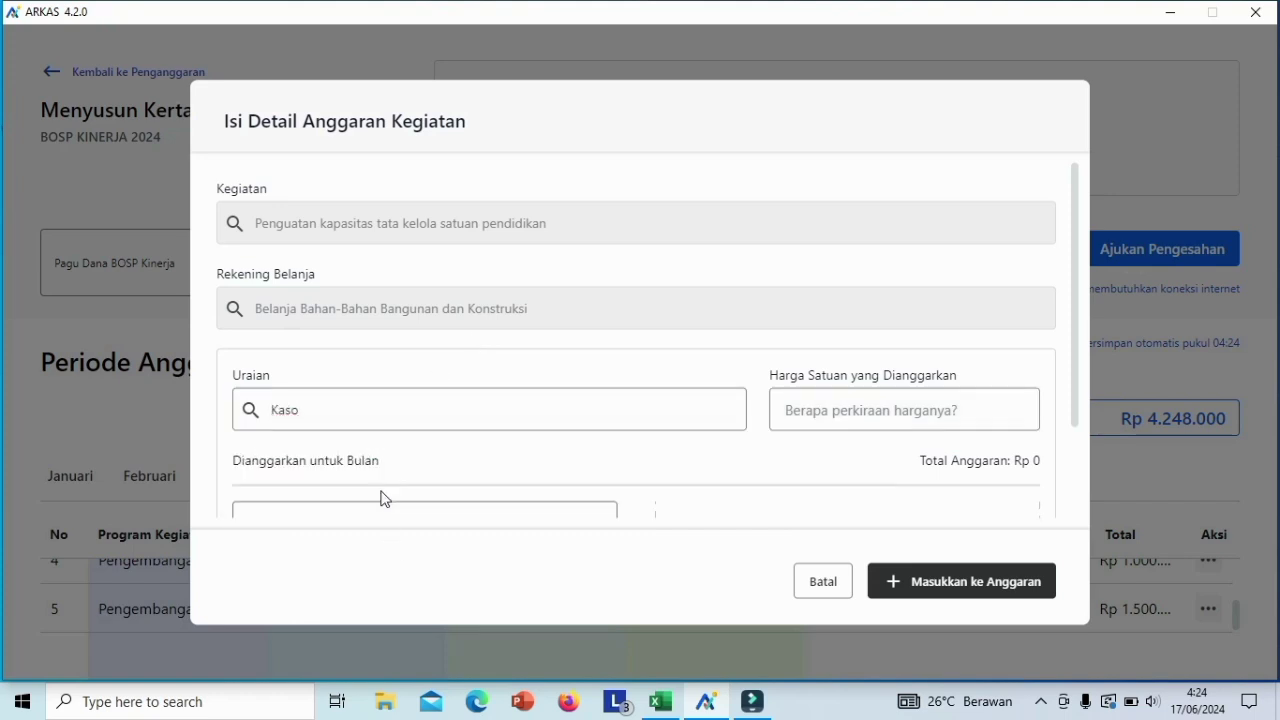
pyautogui.click(807, 418)
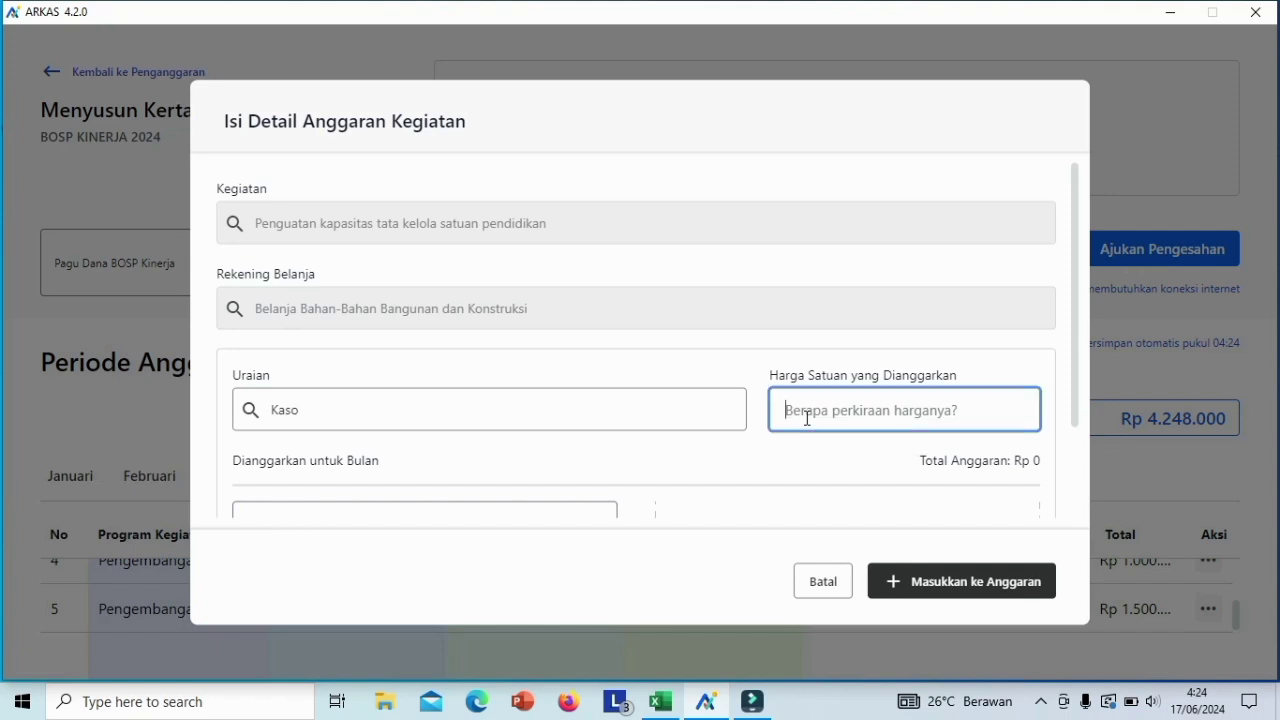
pyautogui.write('40.000')
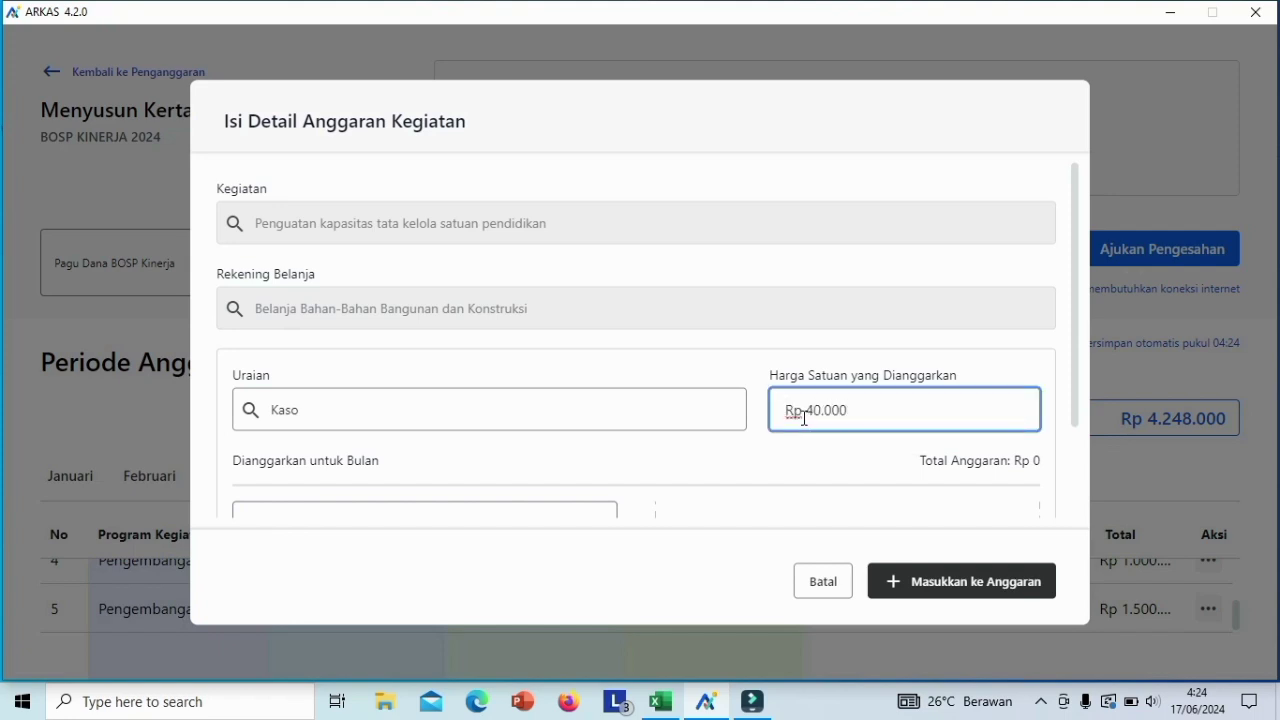
# - Budget the Kaso item for Agustus with a quantity of 20
pyautogui.moveTo(1074, 316); pyautogui.dragTo(1074, 437)
pyautogui.click(328, 410)
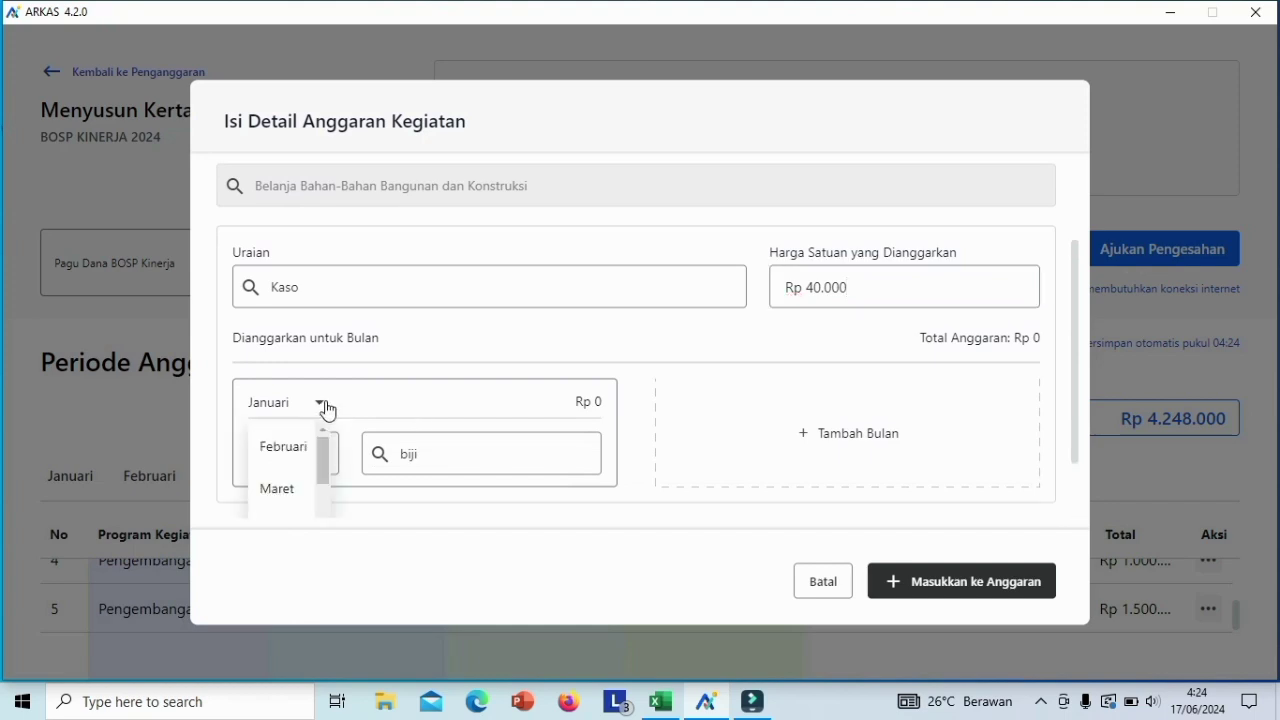
pyautogui.moveTo(326, 450); pyautogui.dragTo(323, 503)
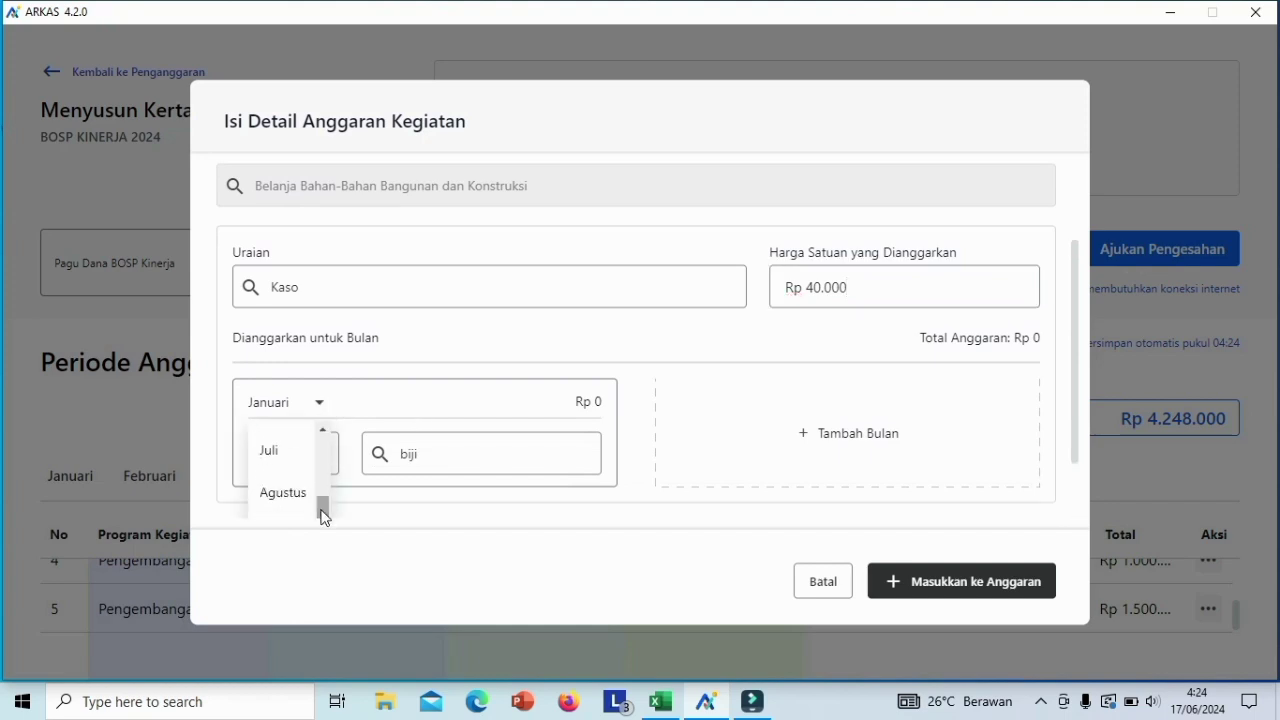
pyautogui.click(289, 500)
pyautogui.click(288, 454)
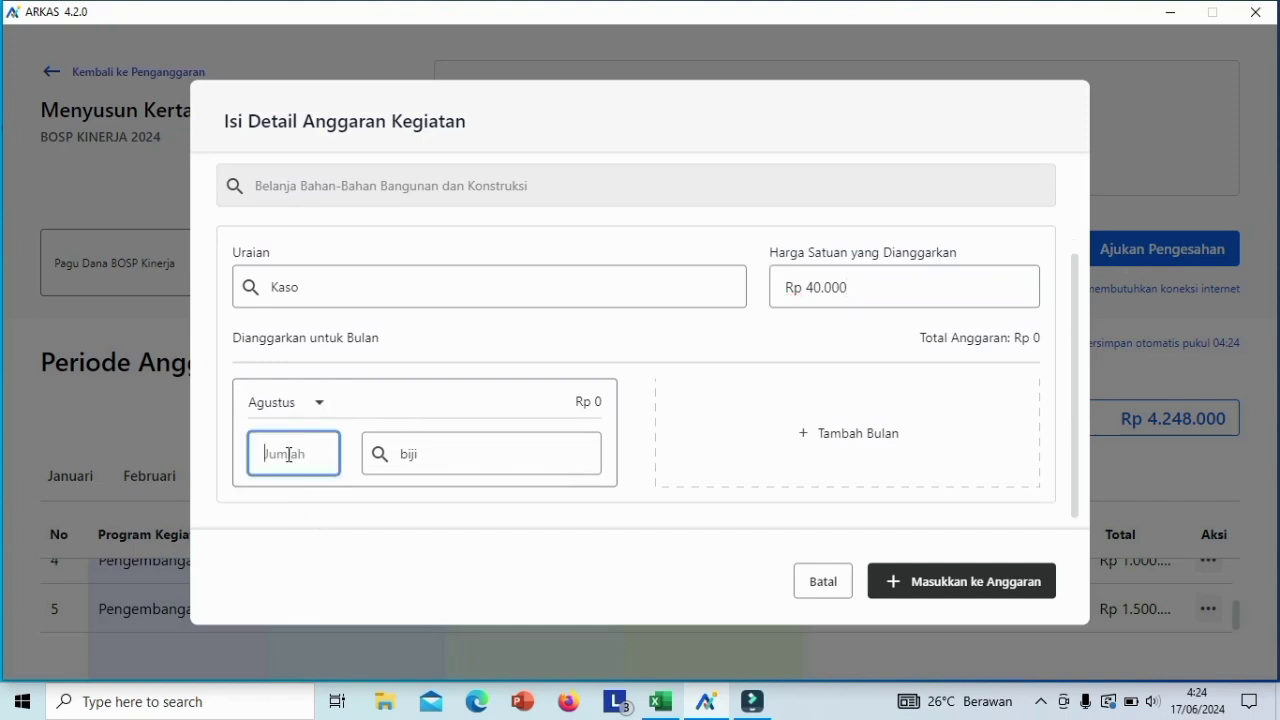
pyautogui.write('20')
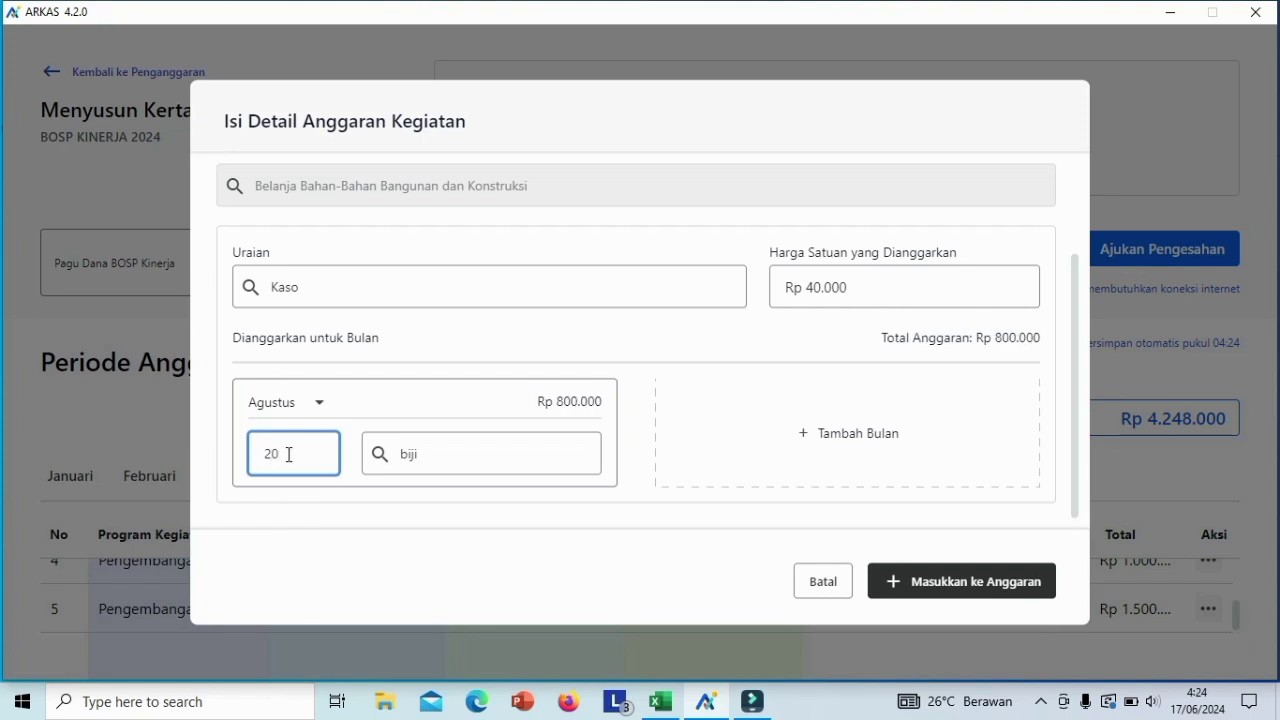
# - Change the Kaso item's unit to "/pcs" and add the item to the budget
pyautogui.click(436, 458)
pyautogui.press('BackSpace')
pyautogui.press('BackSpace')
pyautogui.press('BackSpace')
pyautogui.press('BackSpace')
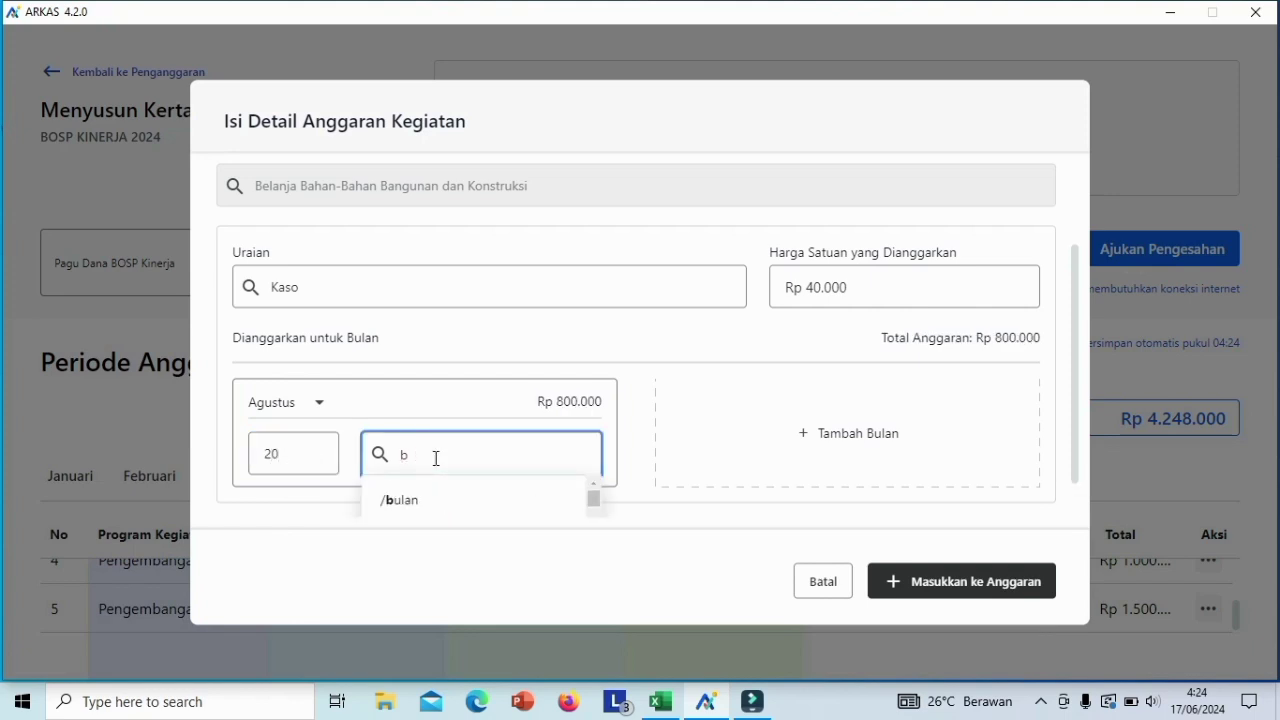
pyautogui.write('pcs')
pyautogui.click(396, 503)
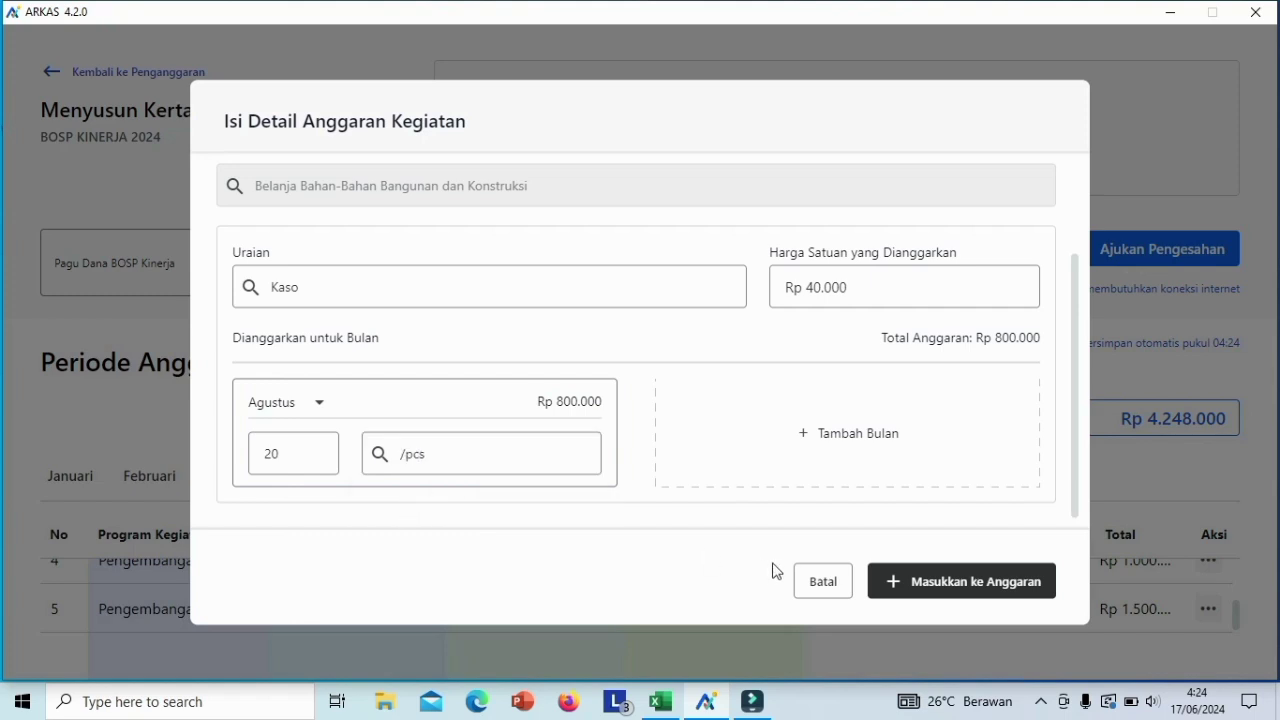
pyautogui.click(967, 589)
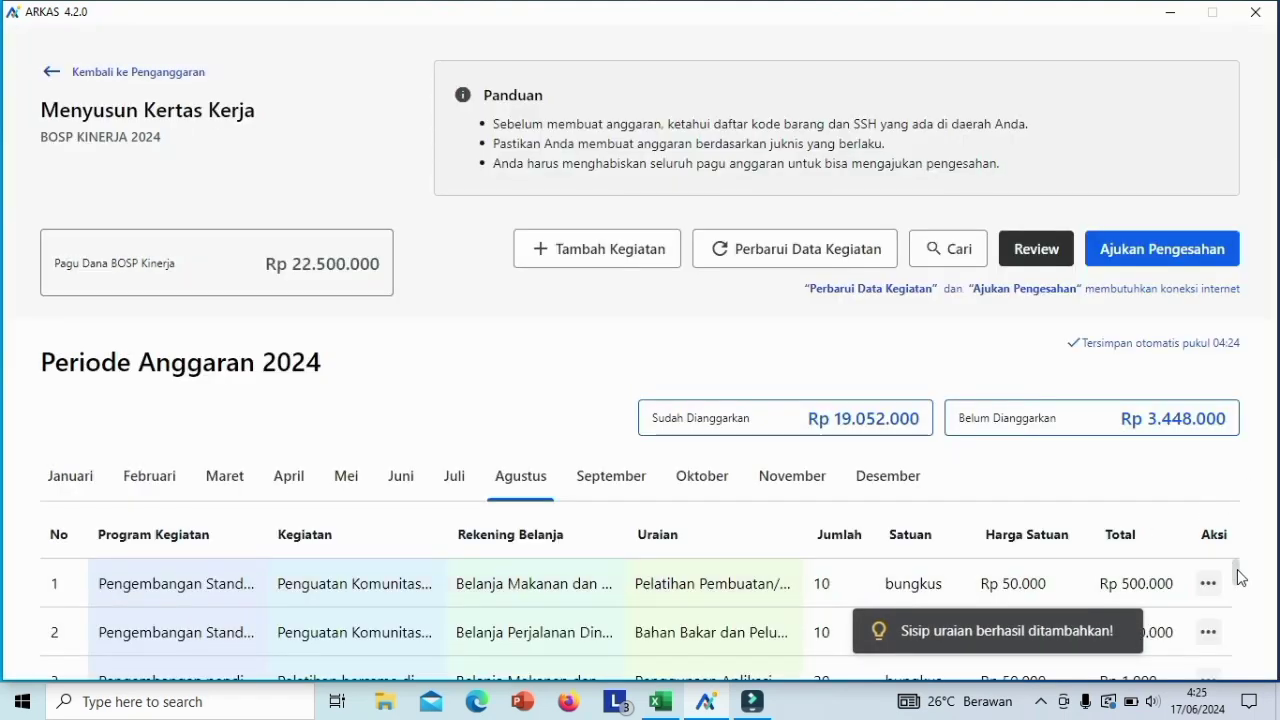
# - Insert another item under the Kaso entry, choosing "Reng" as the description with a unit price of Rp 34.900
pyautogui.scroll(-1, 1240, 600)
pyautogui.scroll(-2, 1240, 620)
pyautogui.click(1208, 617)
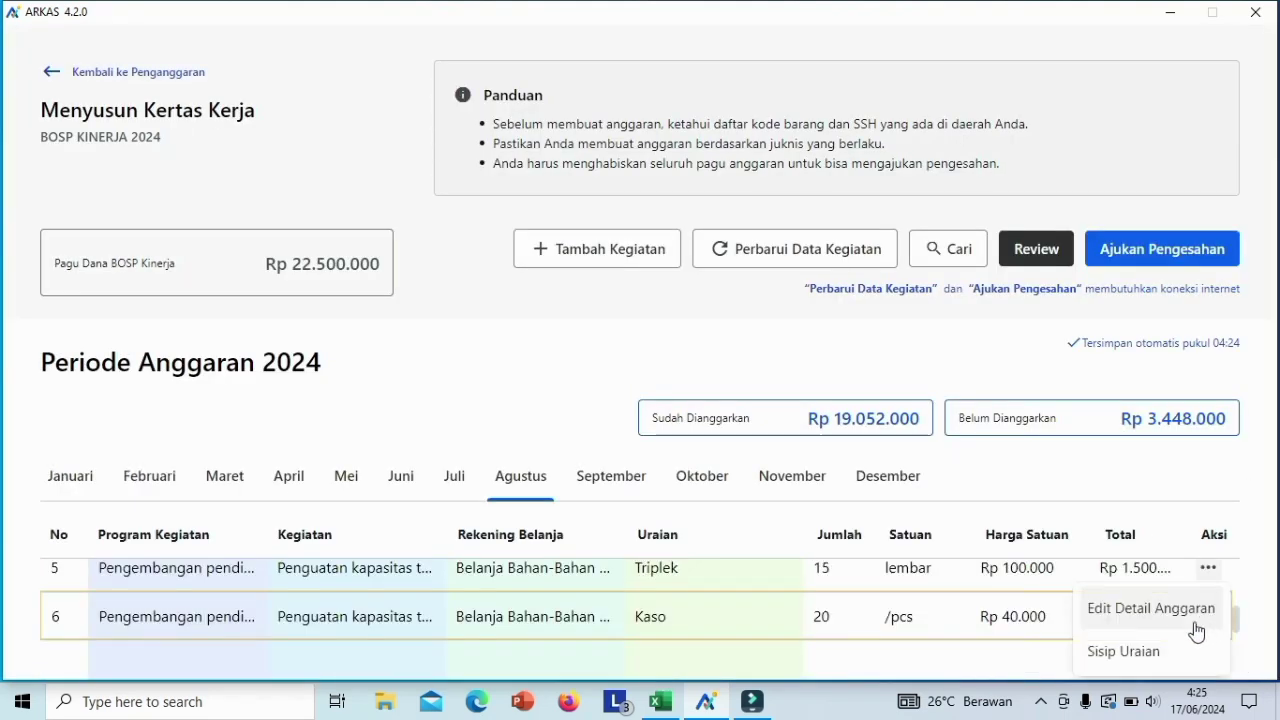
pyautogui.click(1127, 653)
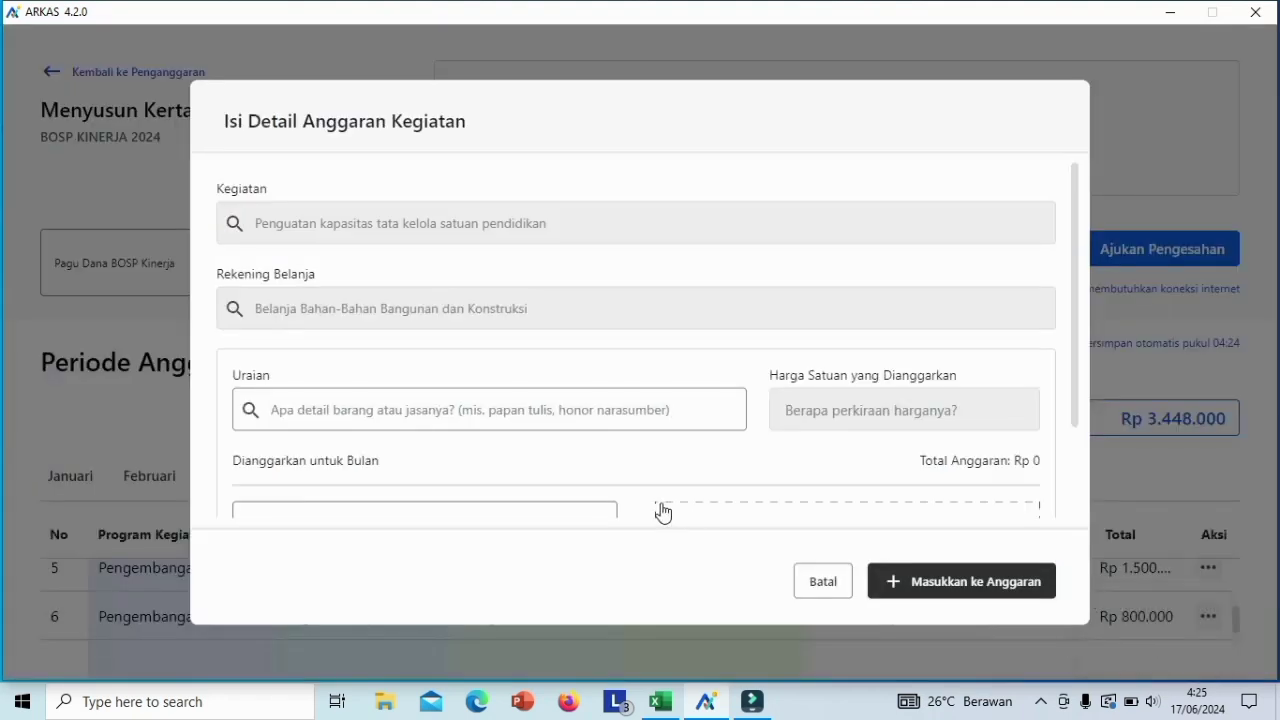
pyautogui.click(323, 412)
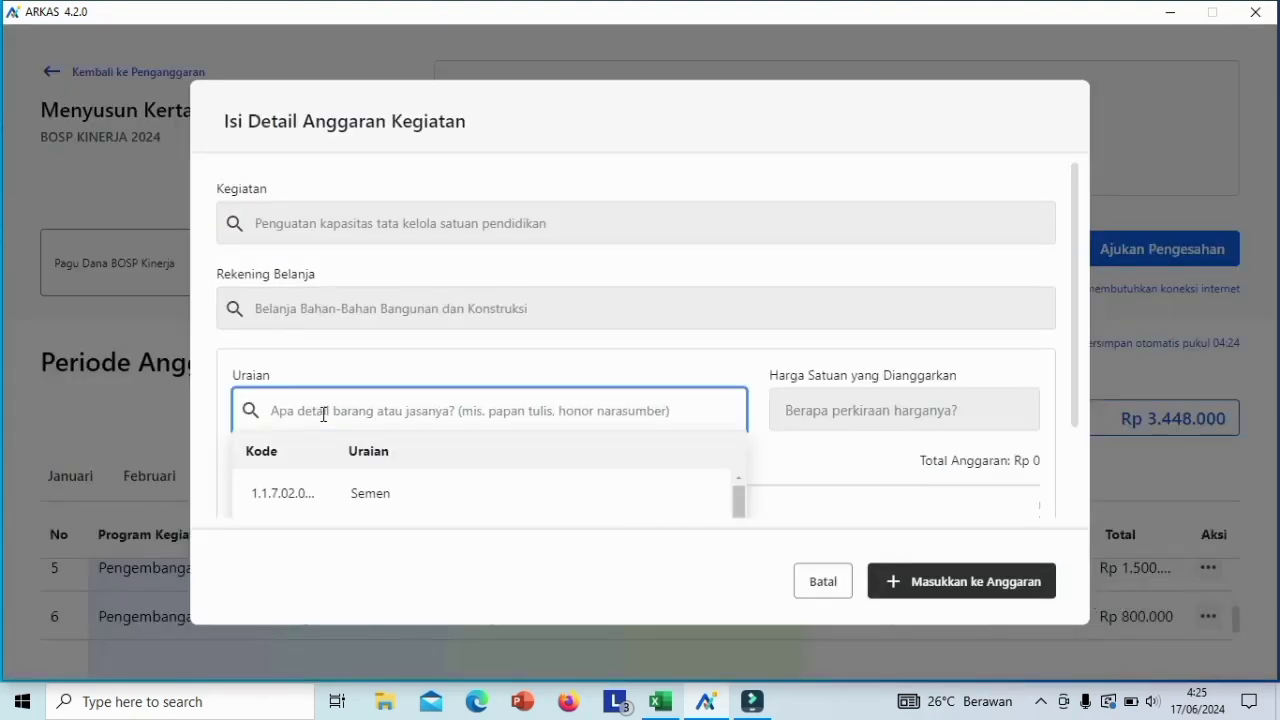
pyautogui.write('reng')
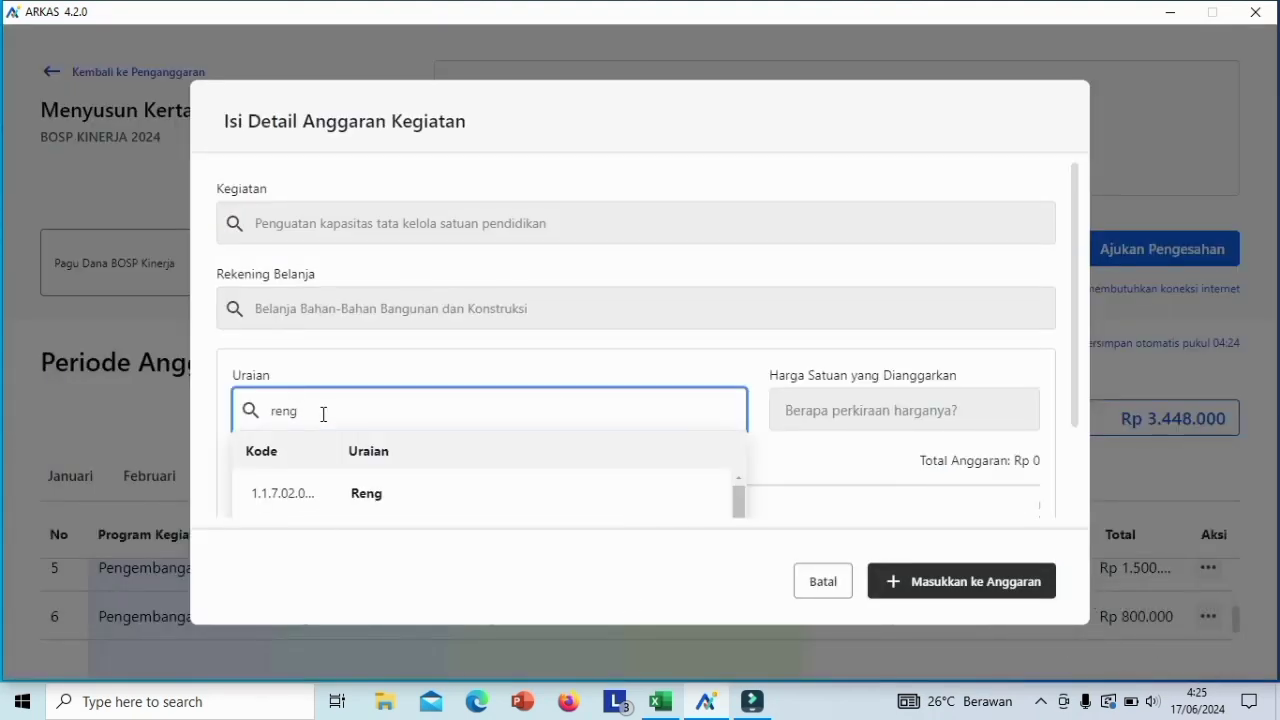
pyautogui.click(367, 500)
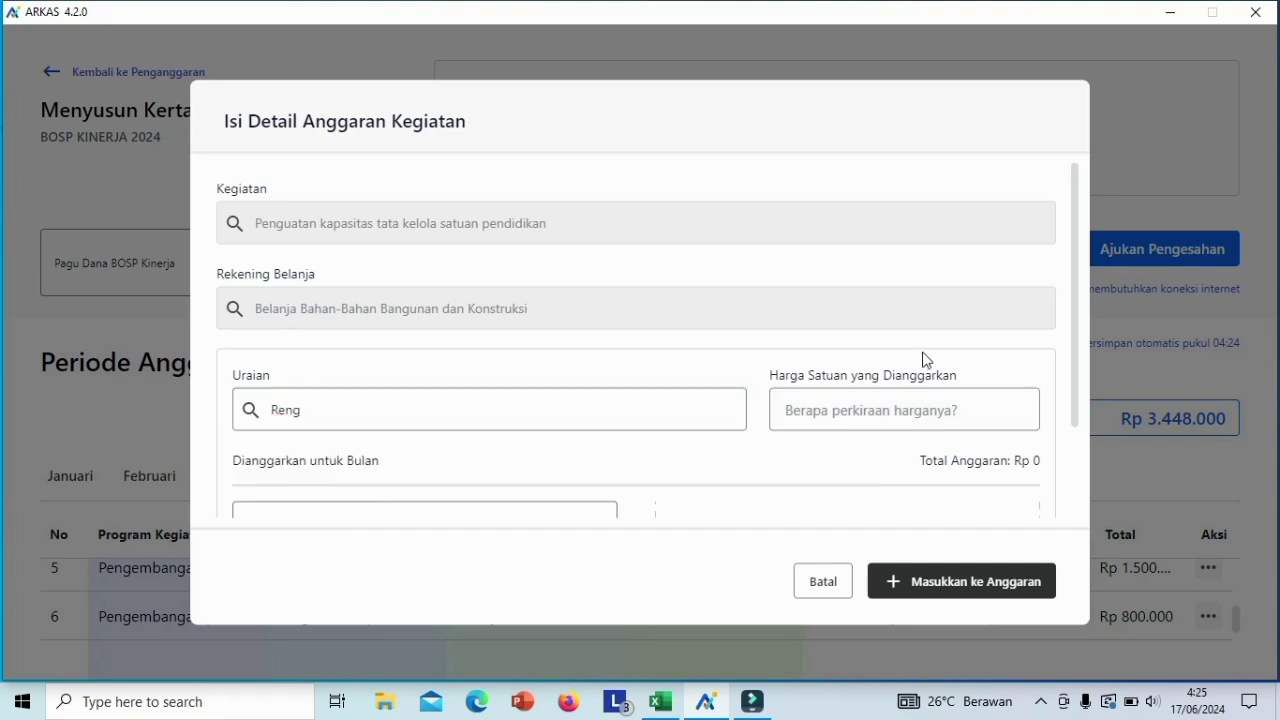
pyautogui.click(838, 409)
pyautogui.write('3')
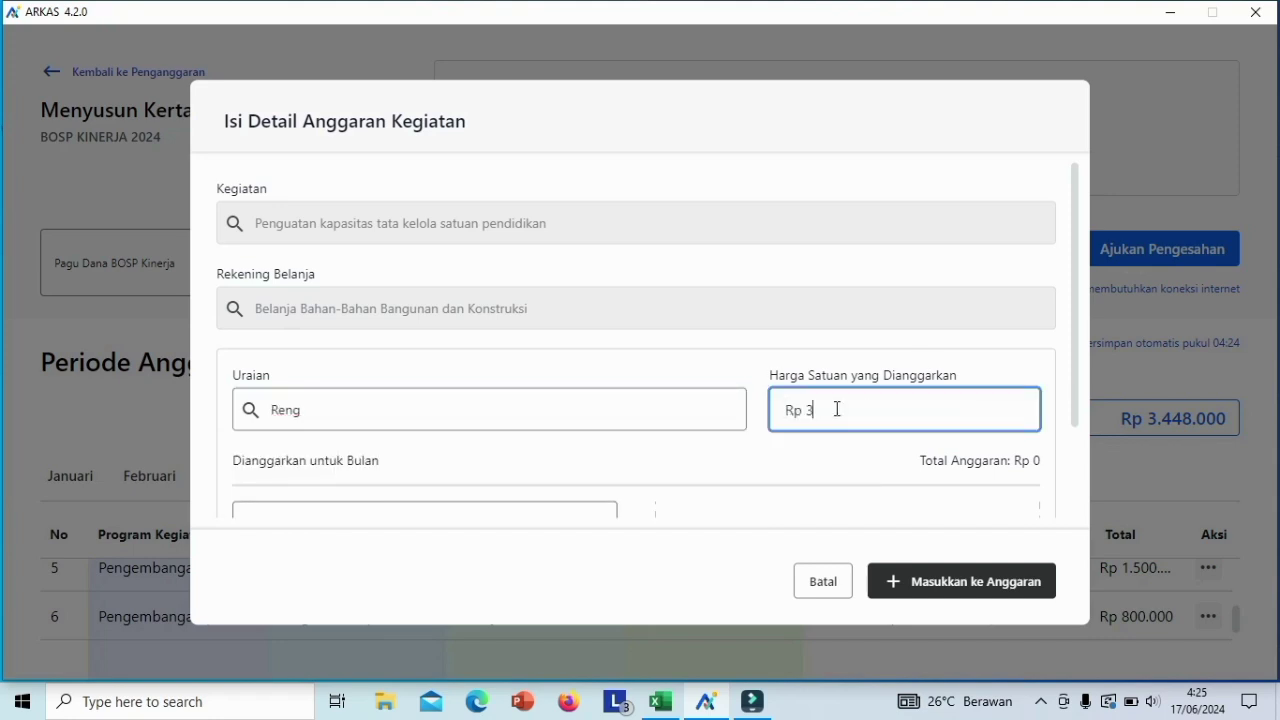
pyautogui.write('4.900')
# - Budget the Reng item for Agustus with a quantity of 20
pyautogui.click(1080, 313)
pyautogui.moveTo(1078, 307); pyautogui.dragTo(1074, 403)
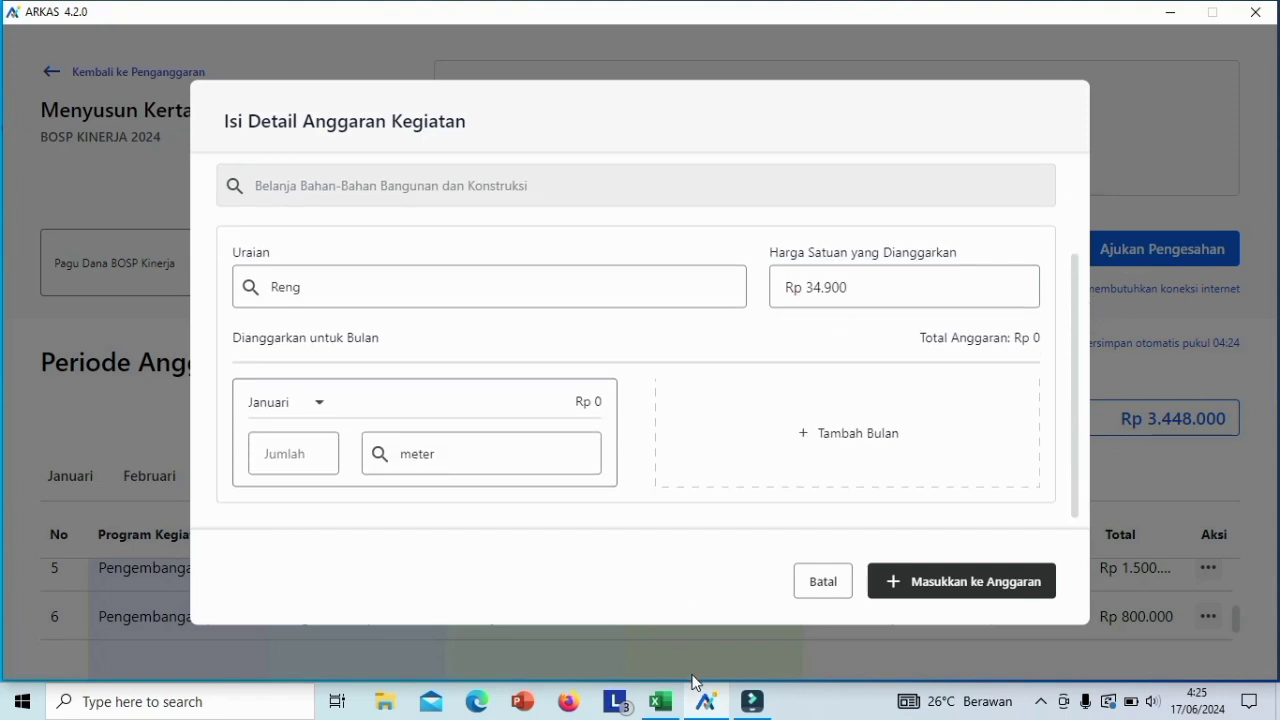
pyautogui.click(322, 404)
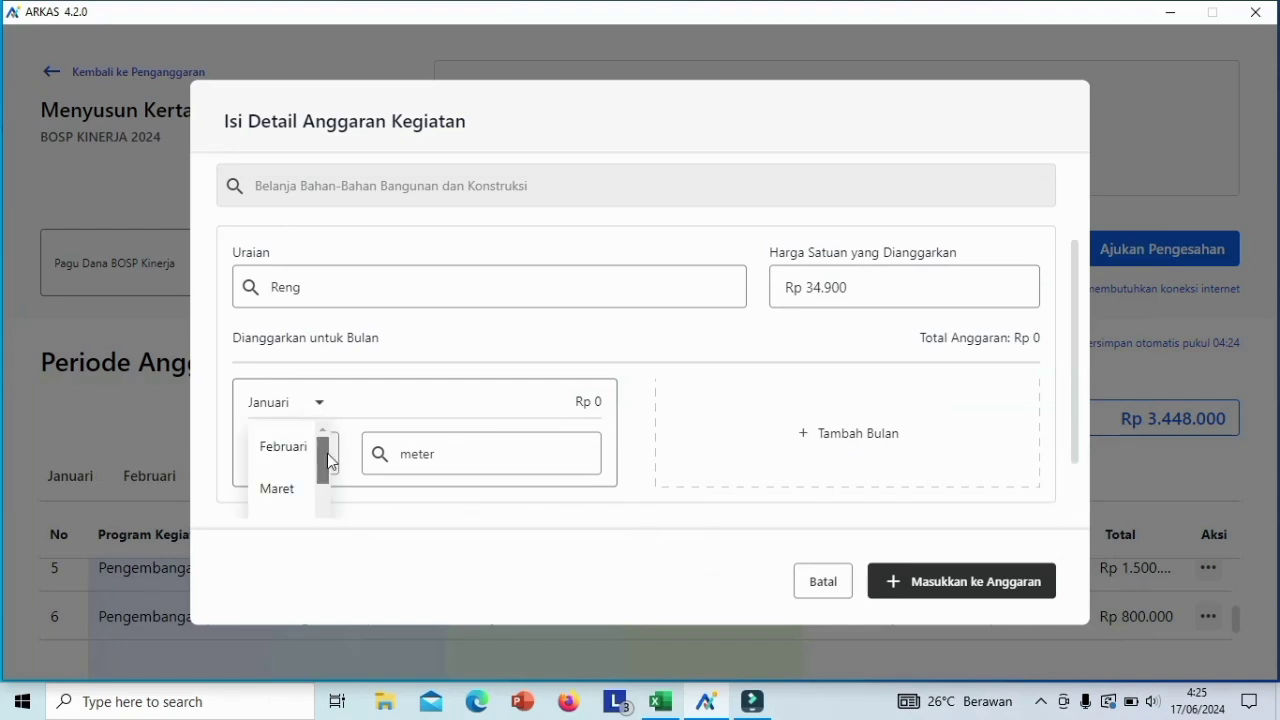
pyautogui.moveTo(327, 454); pyautogui.dragTo(324, 517)
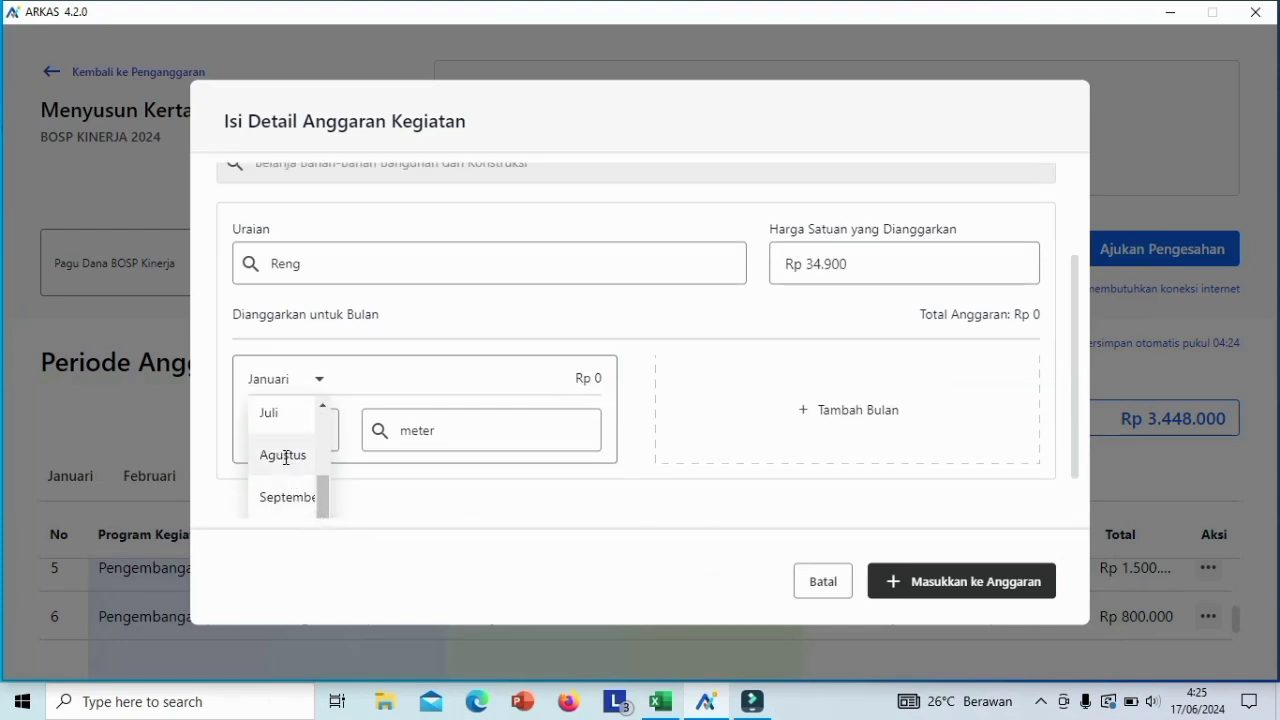
pyautogui.click(285, 456)
pyautogui.click(283, 437)
pyautogui.write('20')
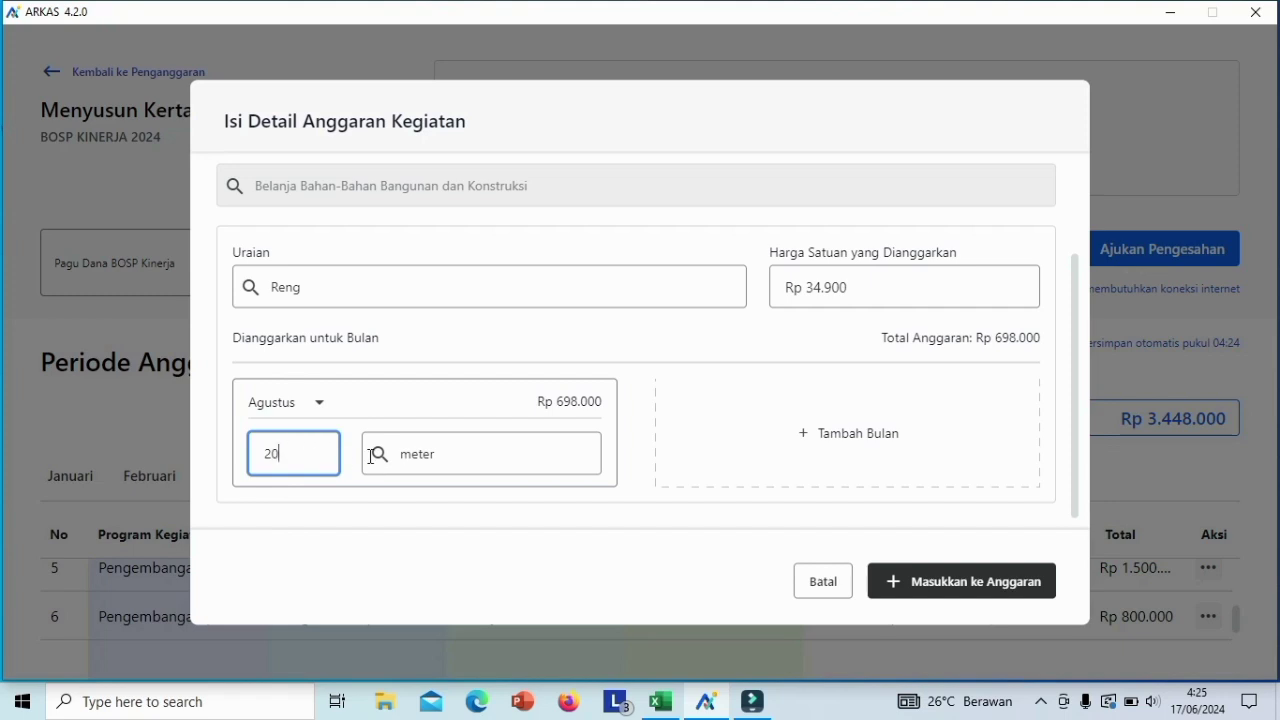
# - Change the Reng item's unit to "/pcs" and add the item to the budget
pyautogui.click(445, 457)
pyautogui.moveTo(445, 457); pyautogui.dragTo(390, 454)
pyautogui.write('pcs')
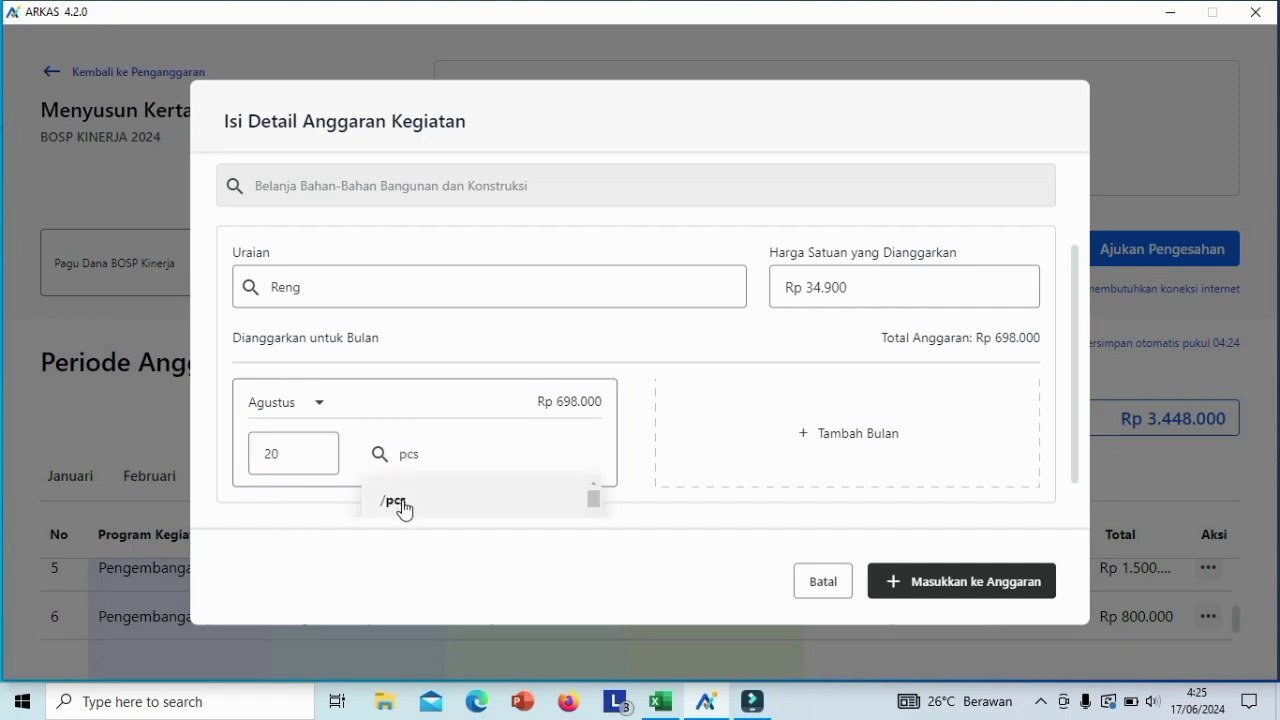
pyautogui.click(400, 503)
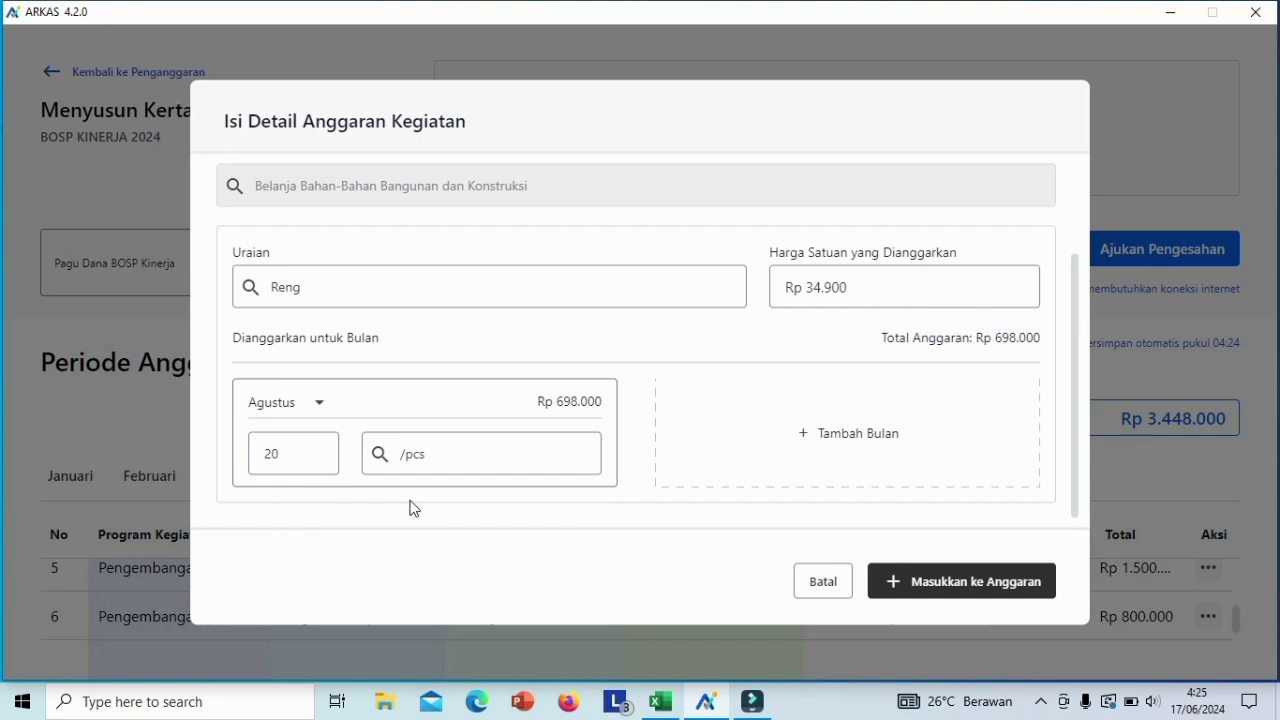
pyautogui.click(905, 588)
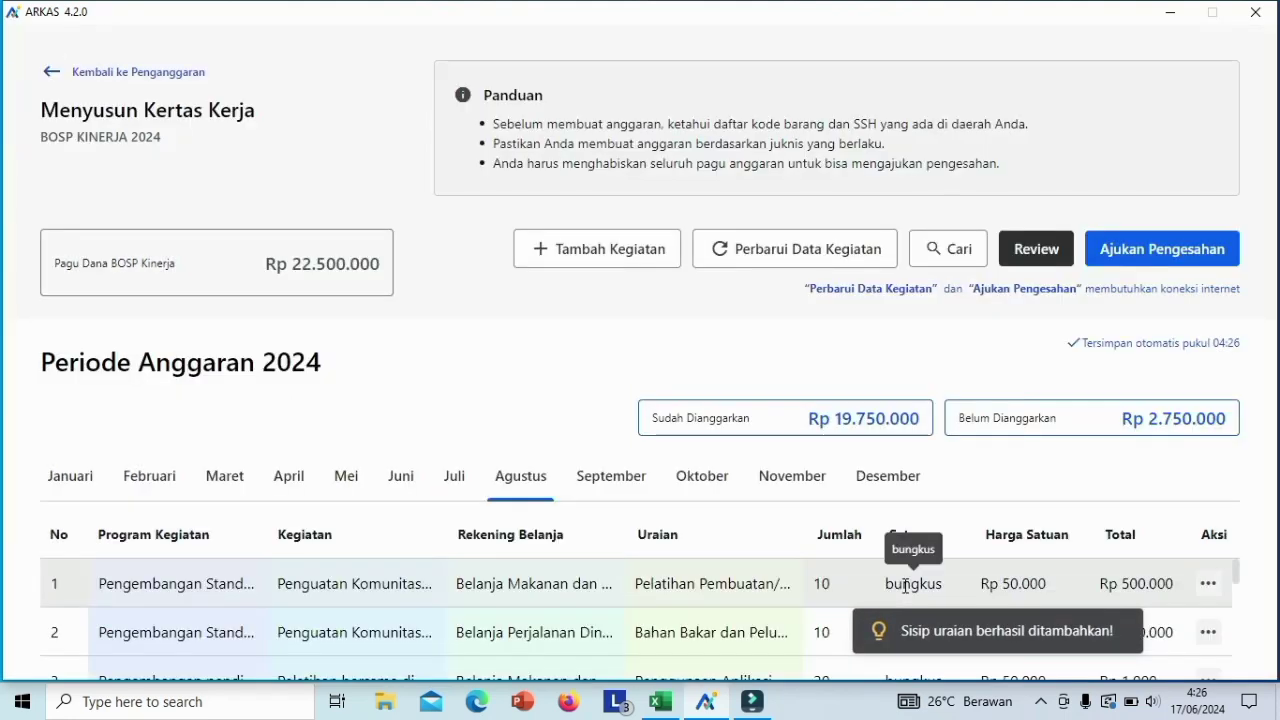
# - Insert another item under the Reng entry, choosing "Bahan Bangunan dan Konstruksi-Paku 2"- 3",M.71.c" with a unit price of Rp 20.000
pyautogui.click(1208, 609)
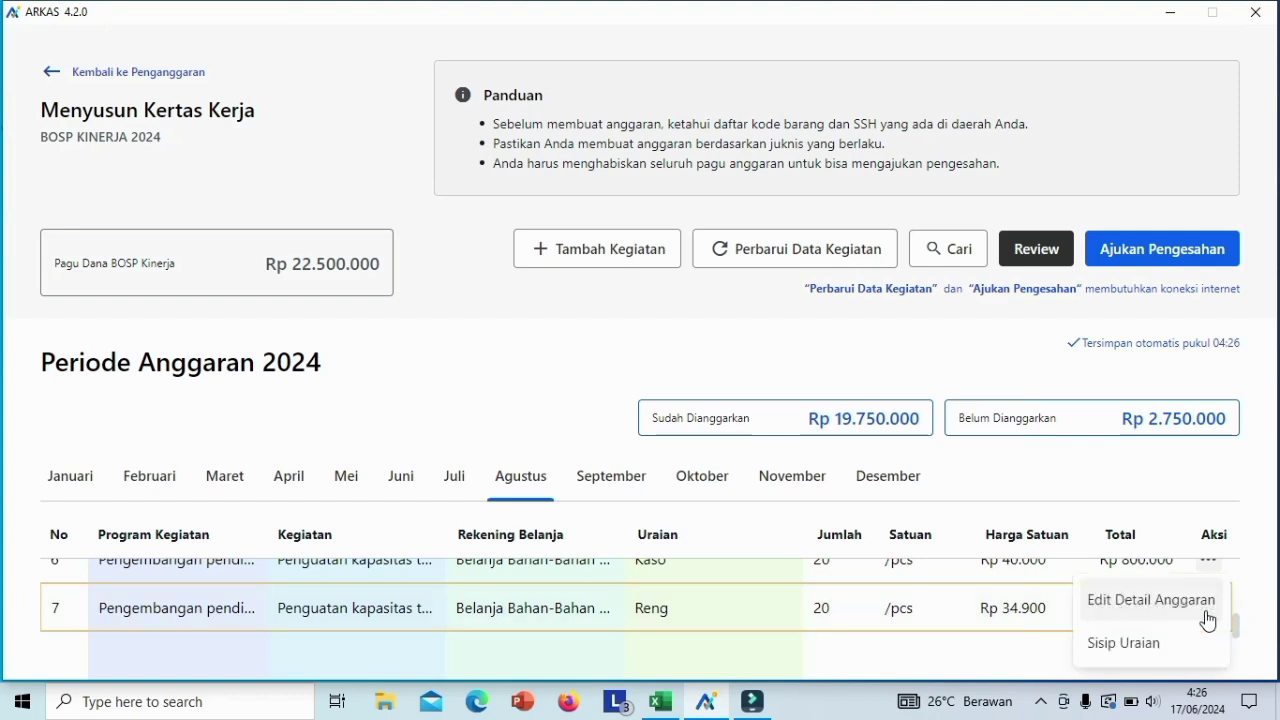
pyautogui.click(1126, 645)
pyautogui.click(392, 402)
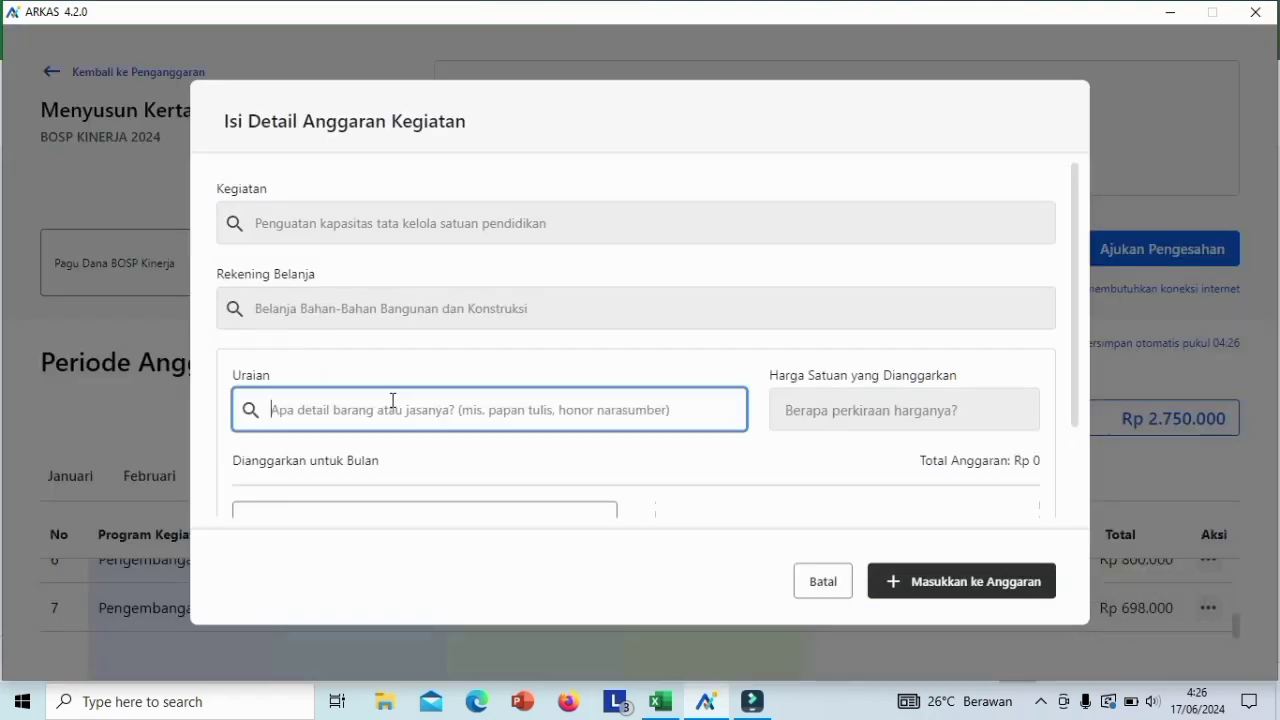
pyautogui.write('paku')
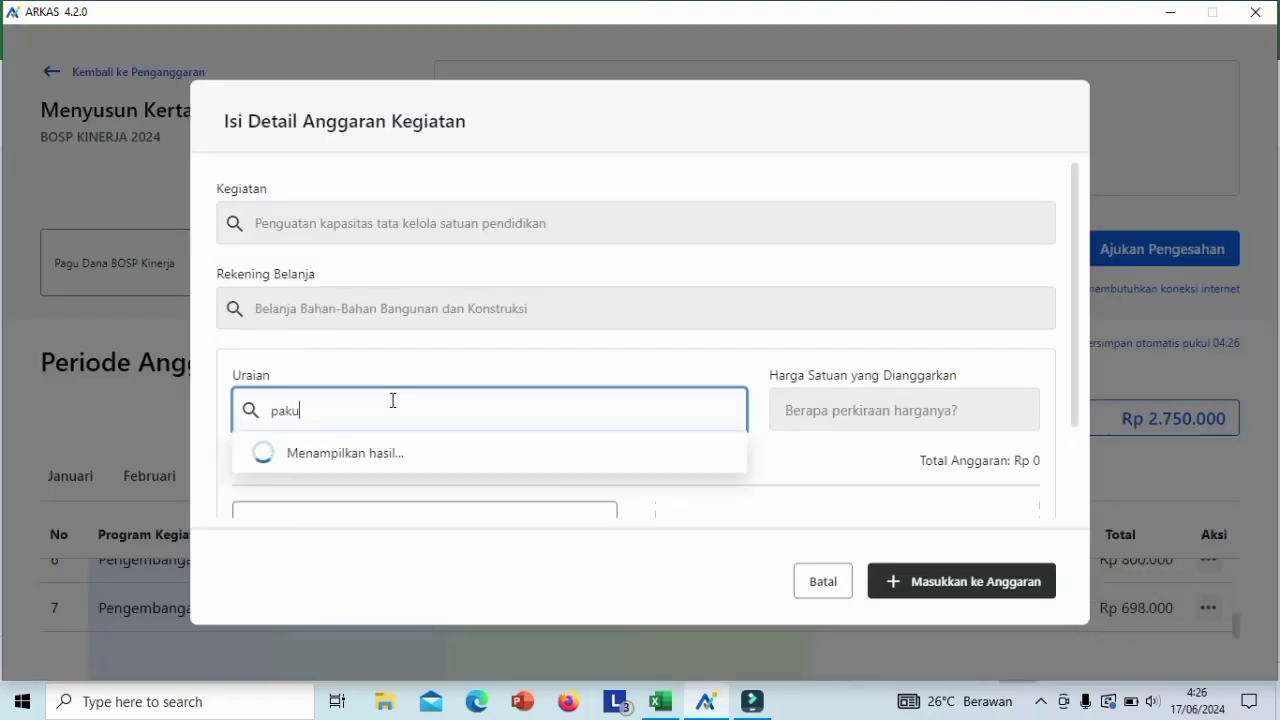
pyautogui.write(' 2')
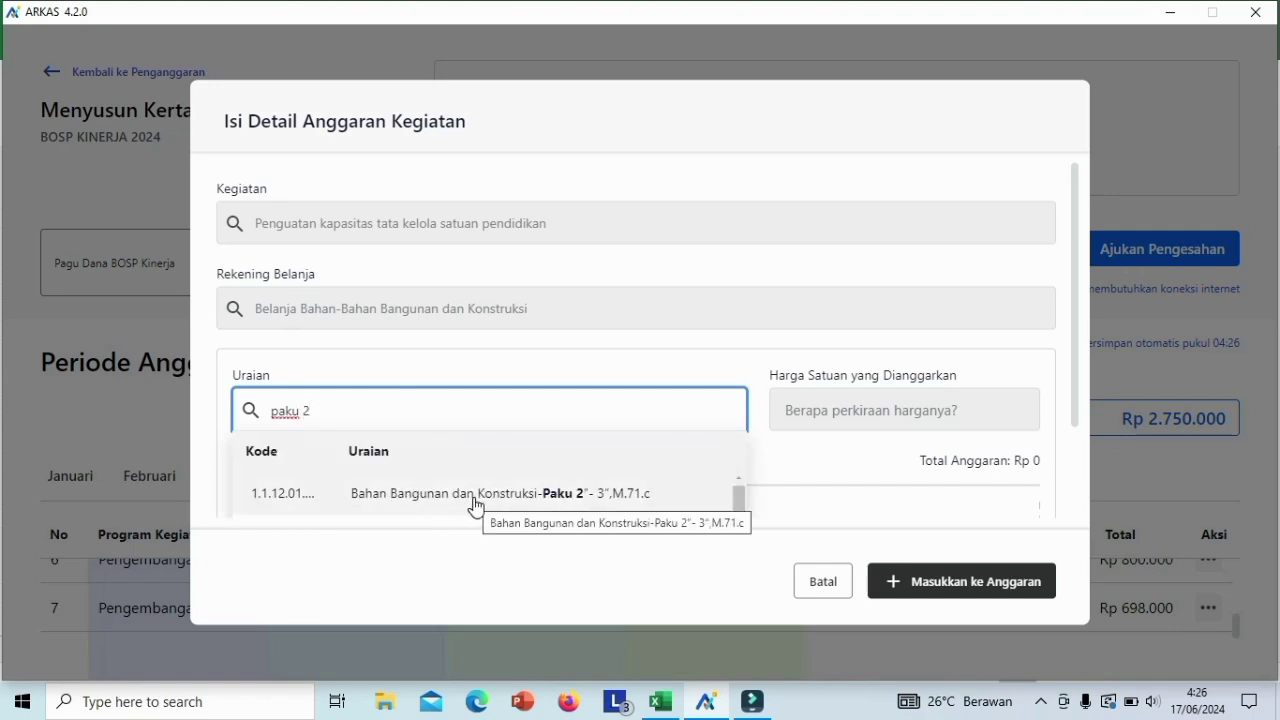
pyautogui.click(475, 505)
pyautogui.click(868, 410)
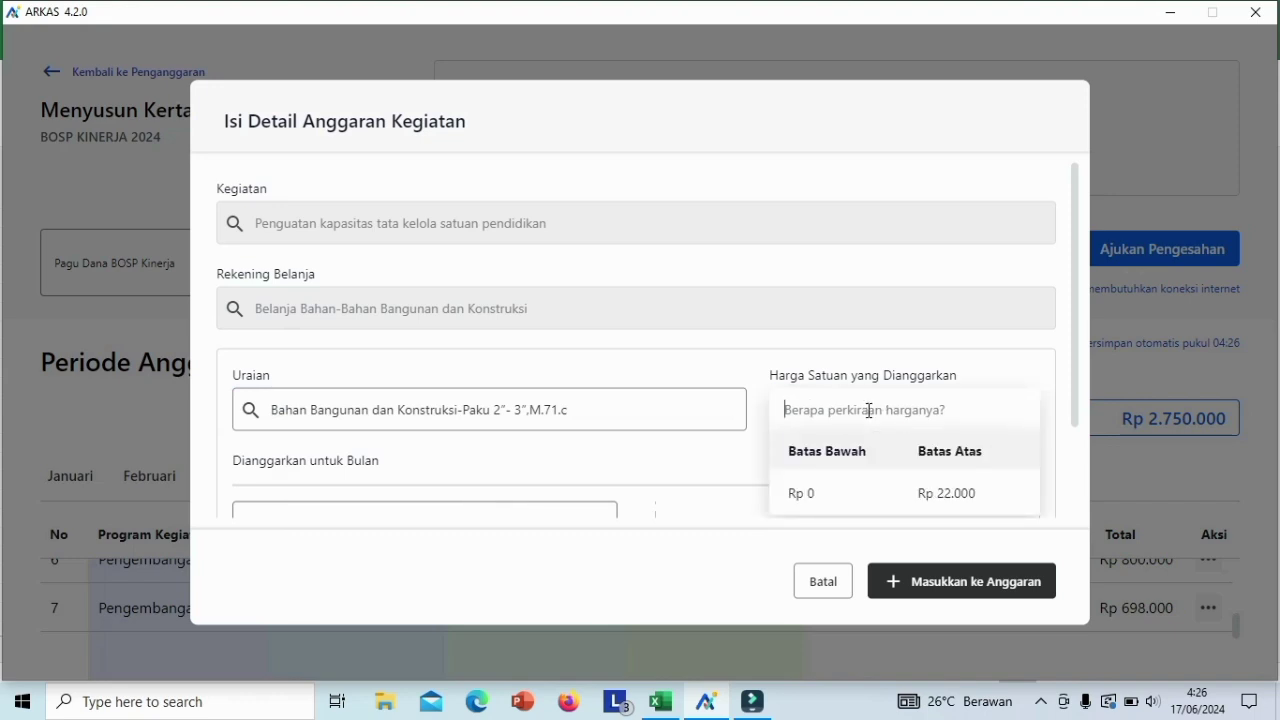
pyautogui.write('200000')
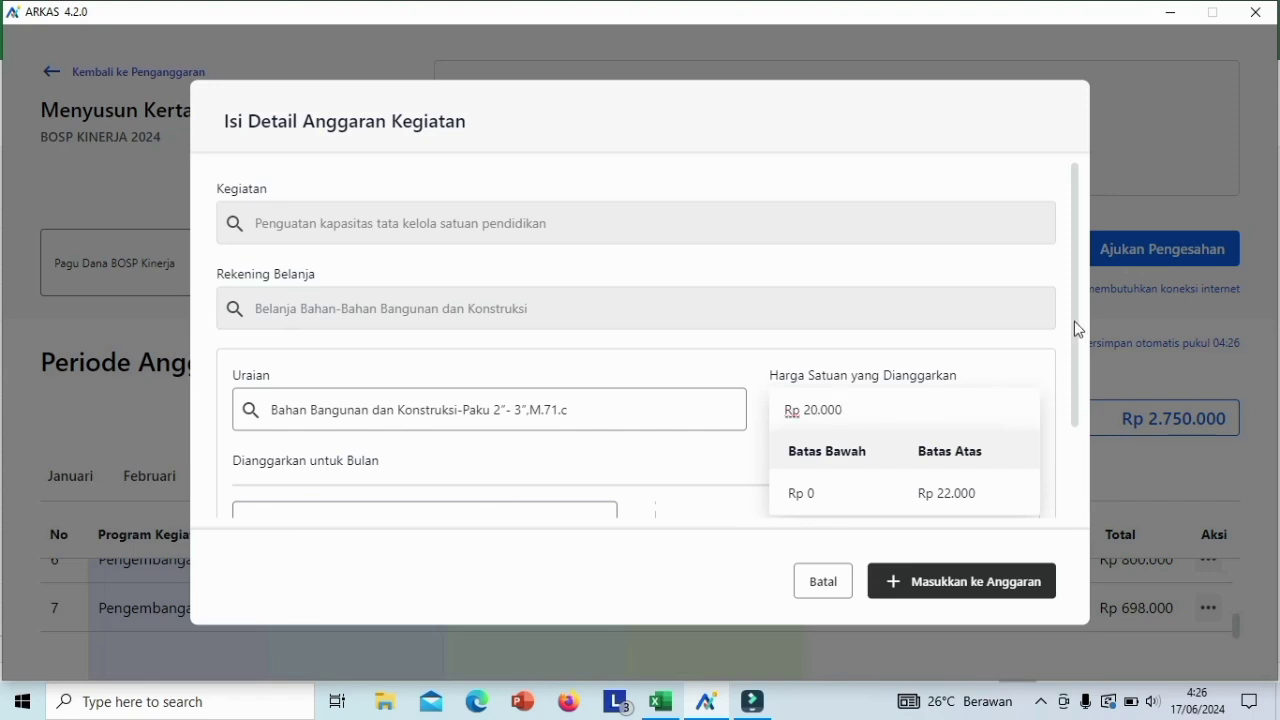
# - Budget the Paku 2"- 3" item for Agustus with a quantity of 10 and add it to the budget
pyautogui.moveTo(1076, 330); pyautogui.dragTo(1071, 417)
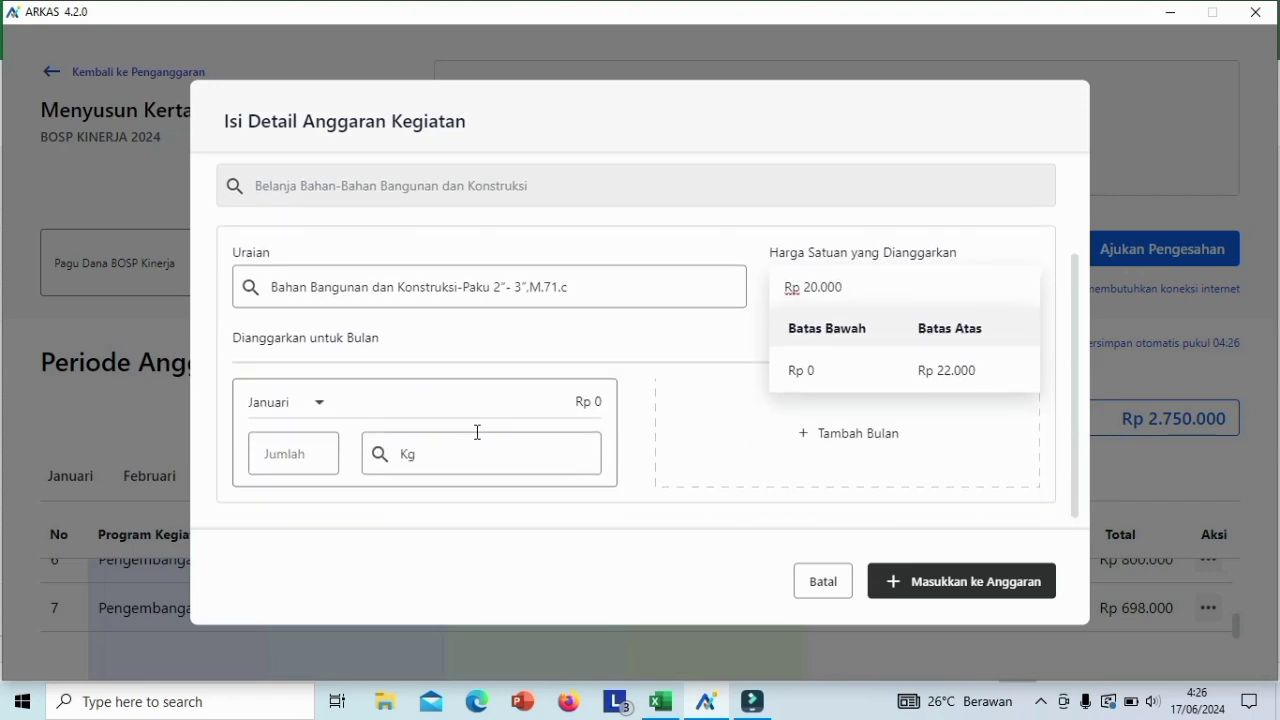
pyautogui.click(320, 405)
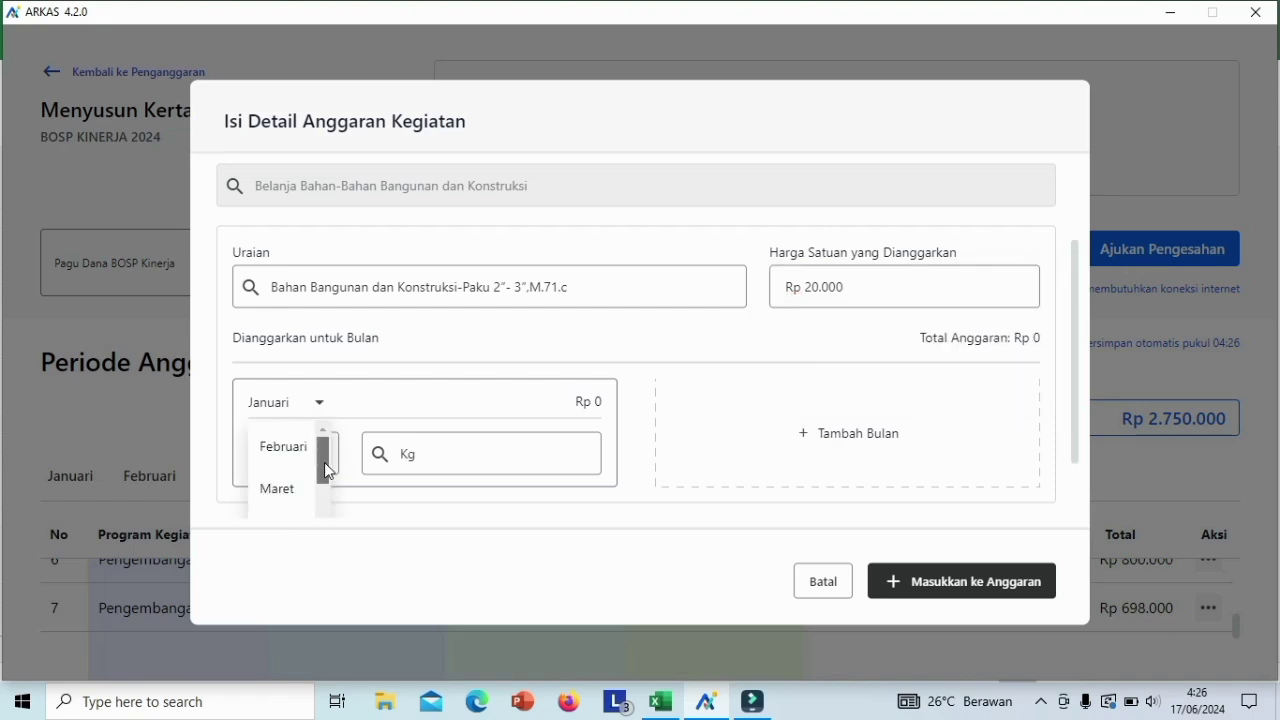
pyautogui.moveTo(324, 466); pyautogui.dragTo(303, 517)
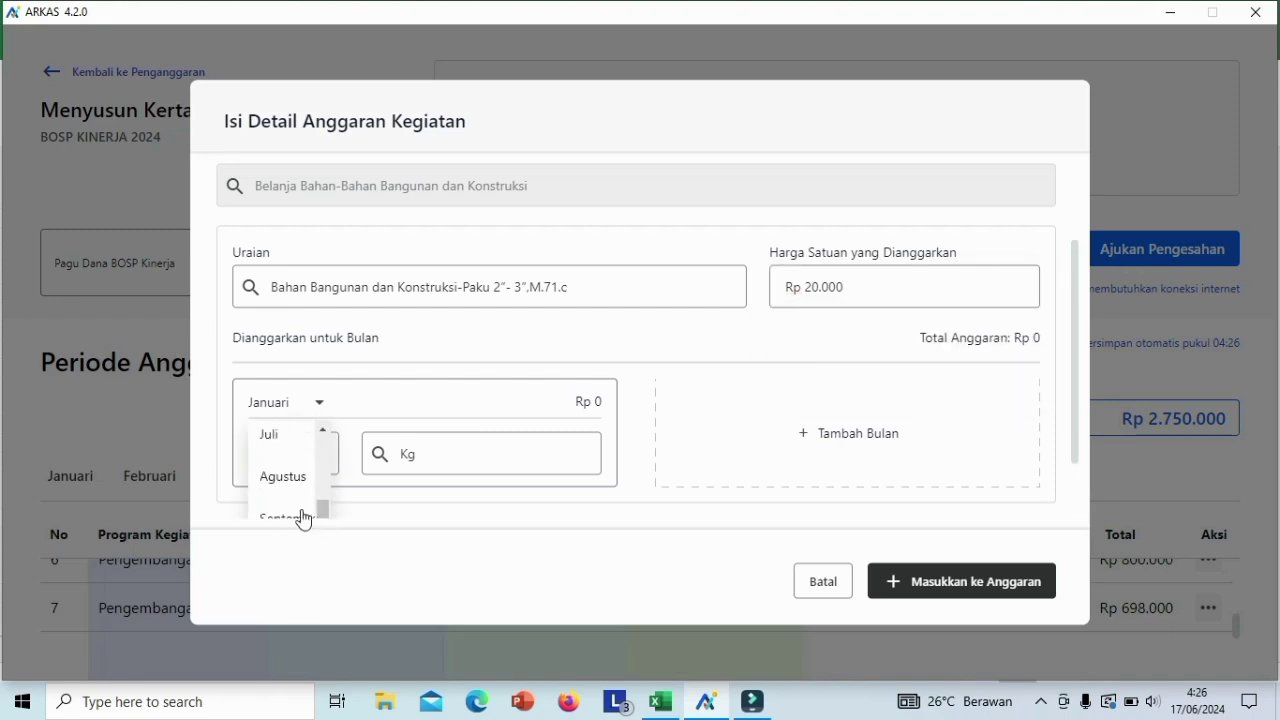
pyautogui.scroll(-1, 303, 519)
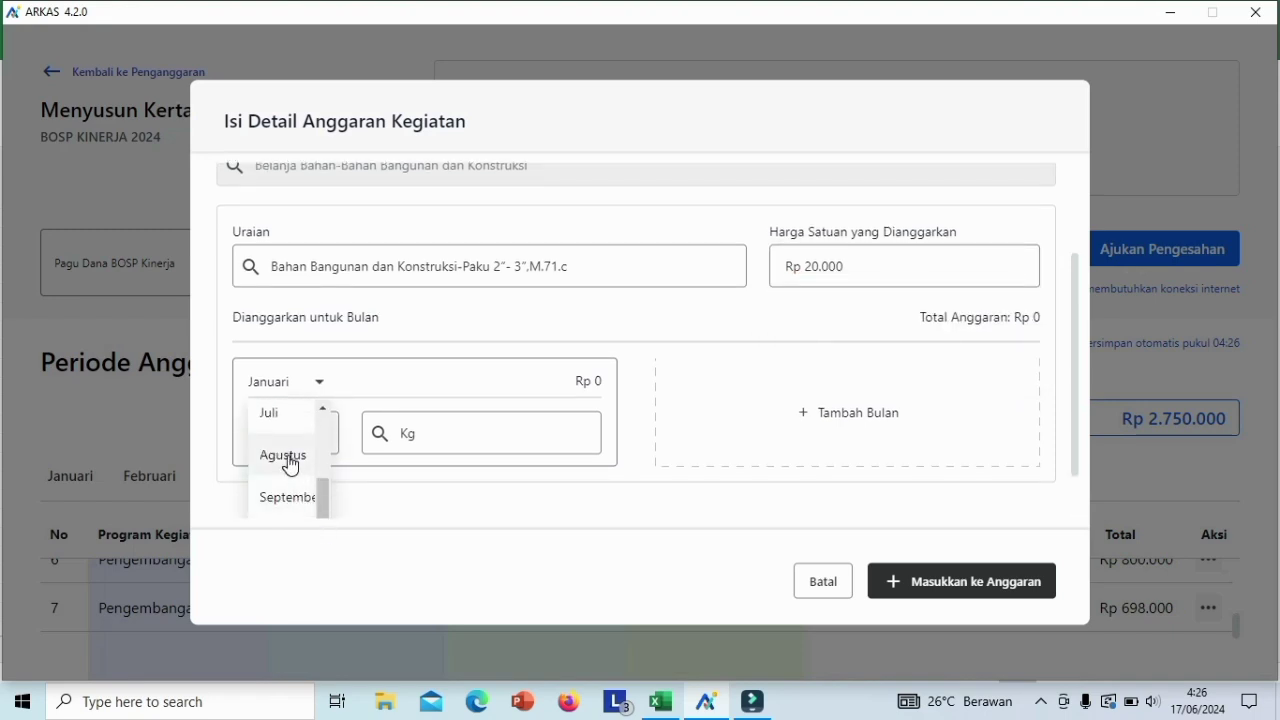
pyautogui.click(285, 458)
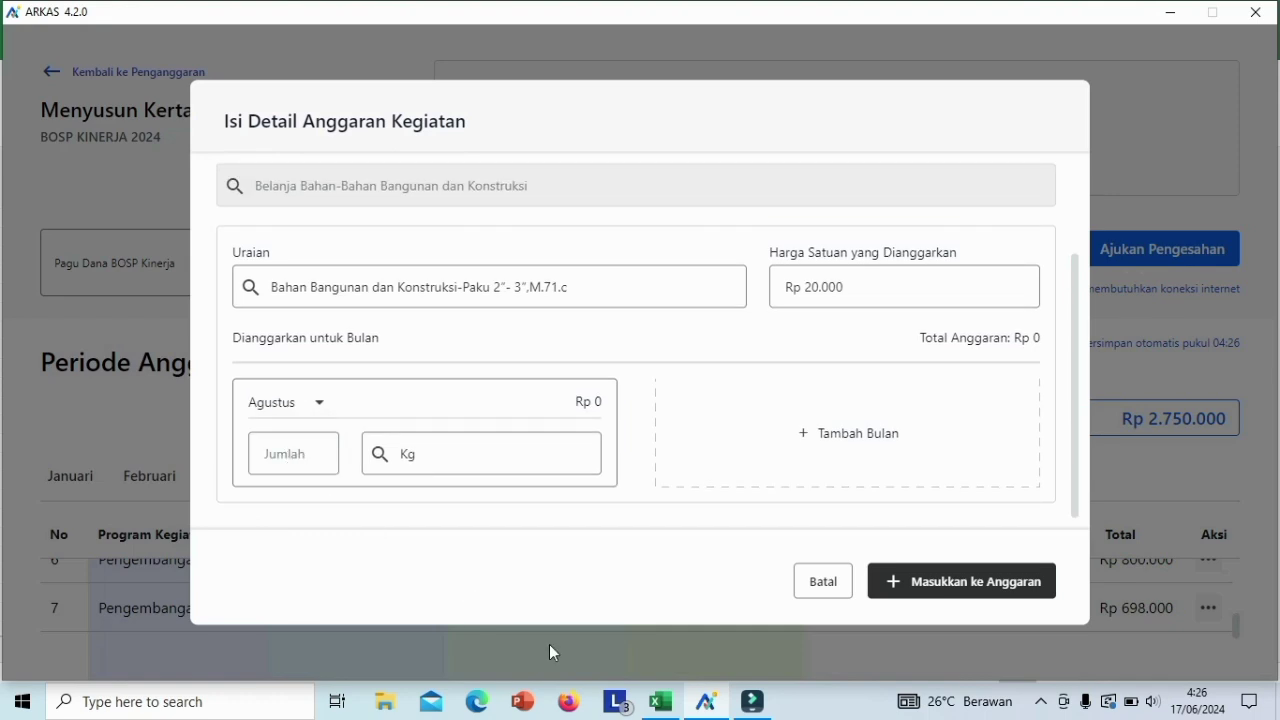
pyautogui.write('10')
pyautogui.click(946, 591)
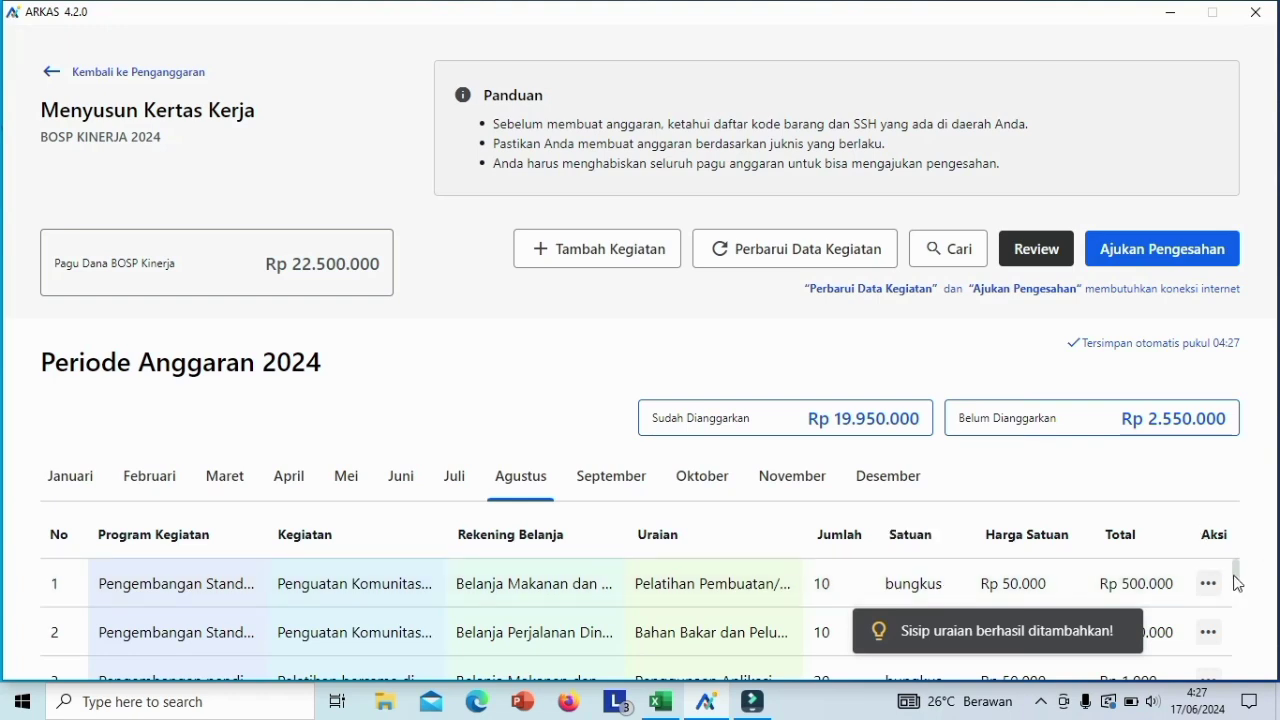
# - Insert another item under the Paku 2"- 3" entry, choosing "Bahan Bangunan dan Konstruksi-Paku 3 - 6 cm,M.71.b" with a unit price of Rp 20.000
pyautogui.scroll(-5, 1237, 578)
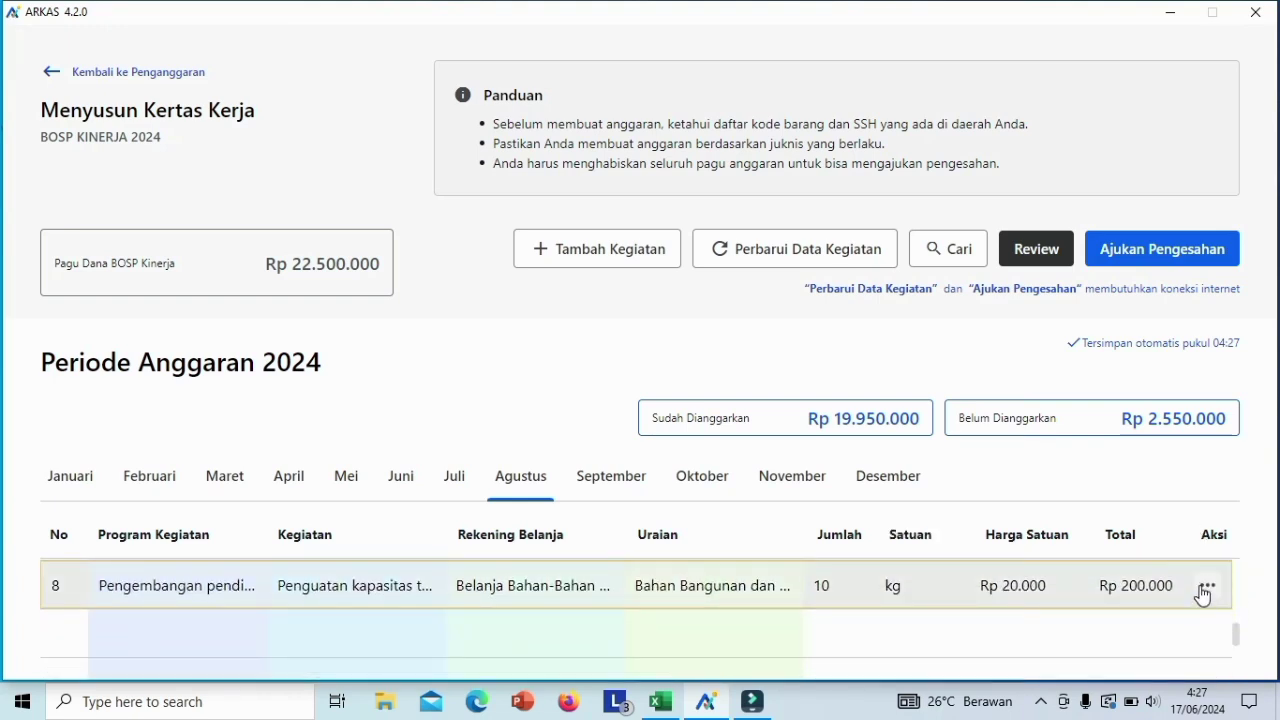
pyautogui.click(1200, 588)
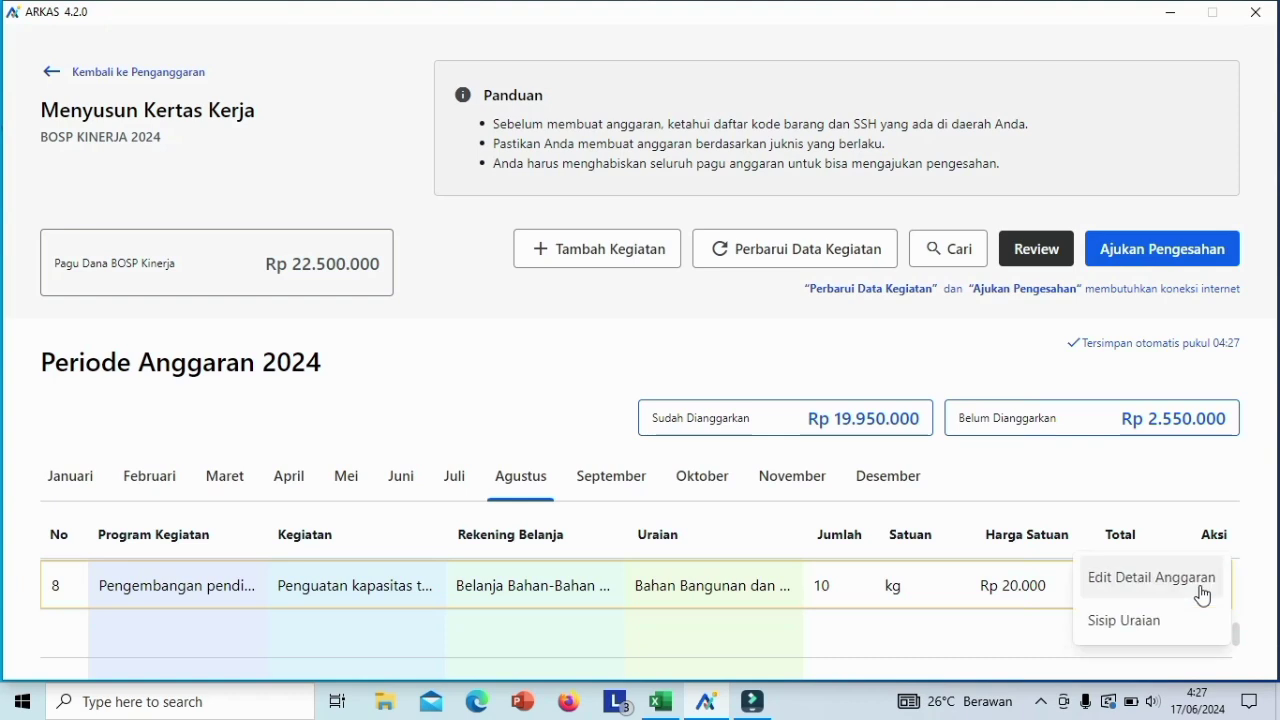
pyautogui.click(1126, 622)
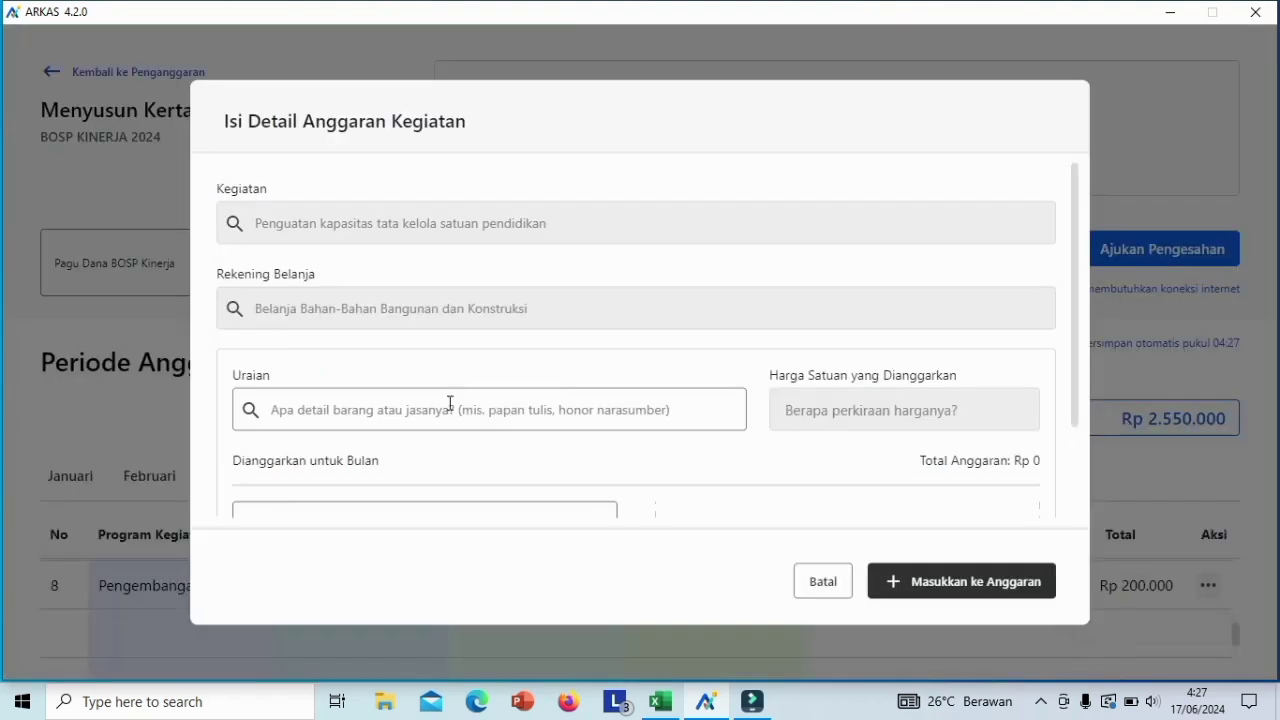
pyautogui.click(369, 418)
pyautogui.write('pa')
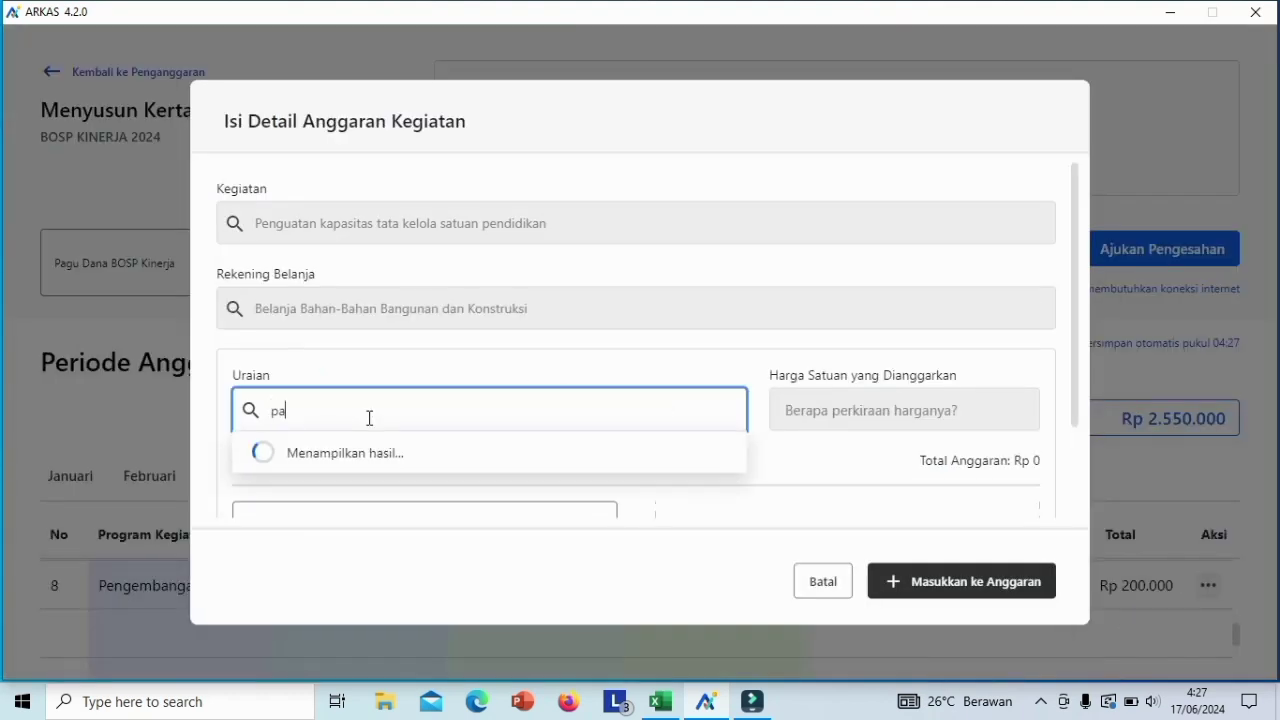
pyautogui.write('ku 3')
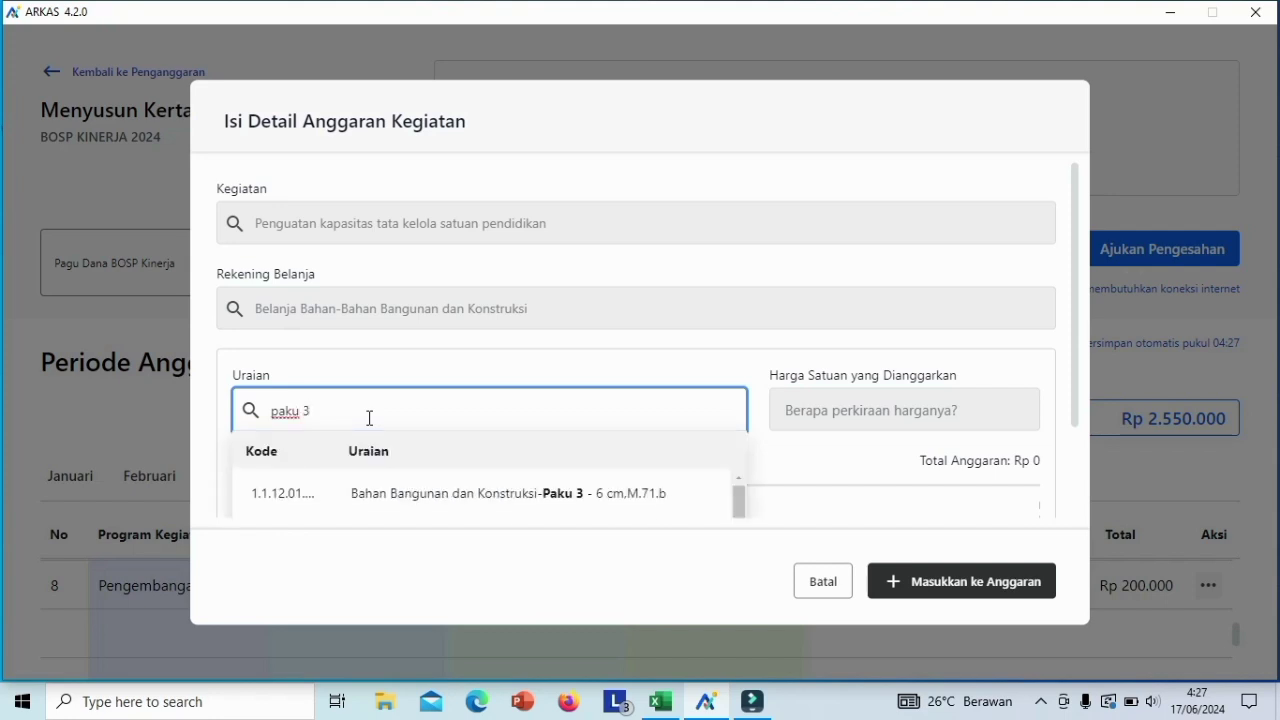
pyautogui.click(505, 493)
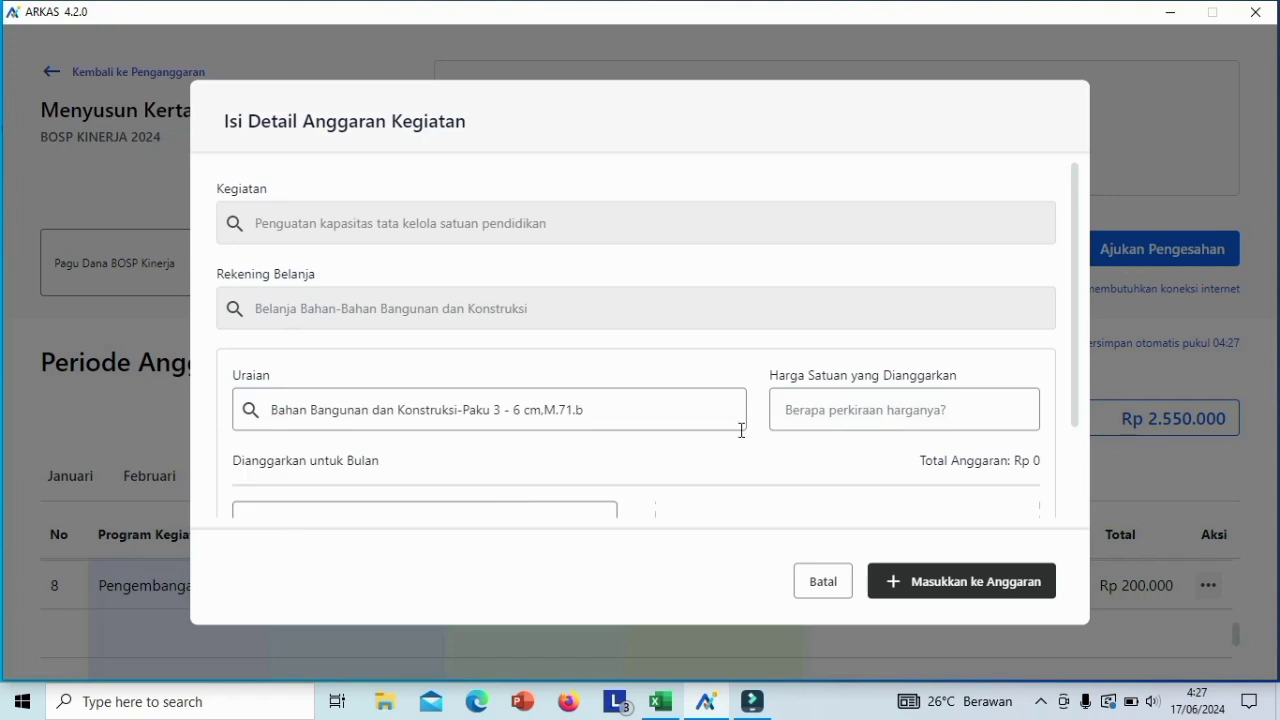
pyautogui.click(815, 413)
pyautogui.write('20.0')
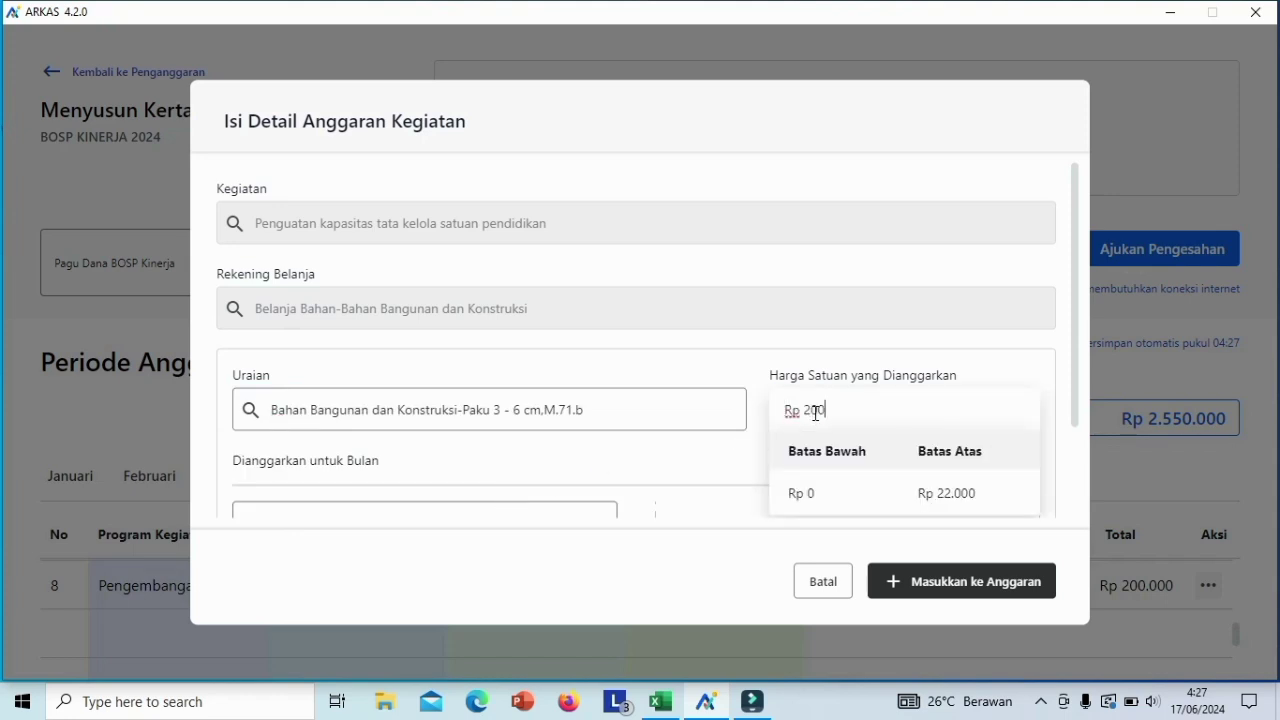
pyautogui.write('00')
# - Budget the Paku 3 - 6 cm item for Agustus with a quantity of 10 and add it to the budget
pyautogui.moveTo(1077, 349); pyautogui.dragTo(1074, 428)
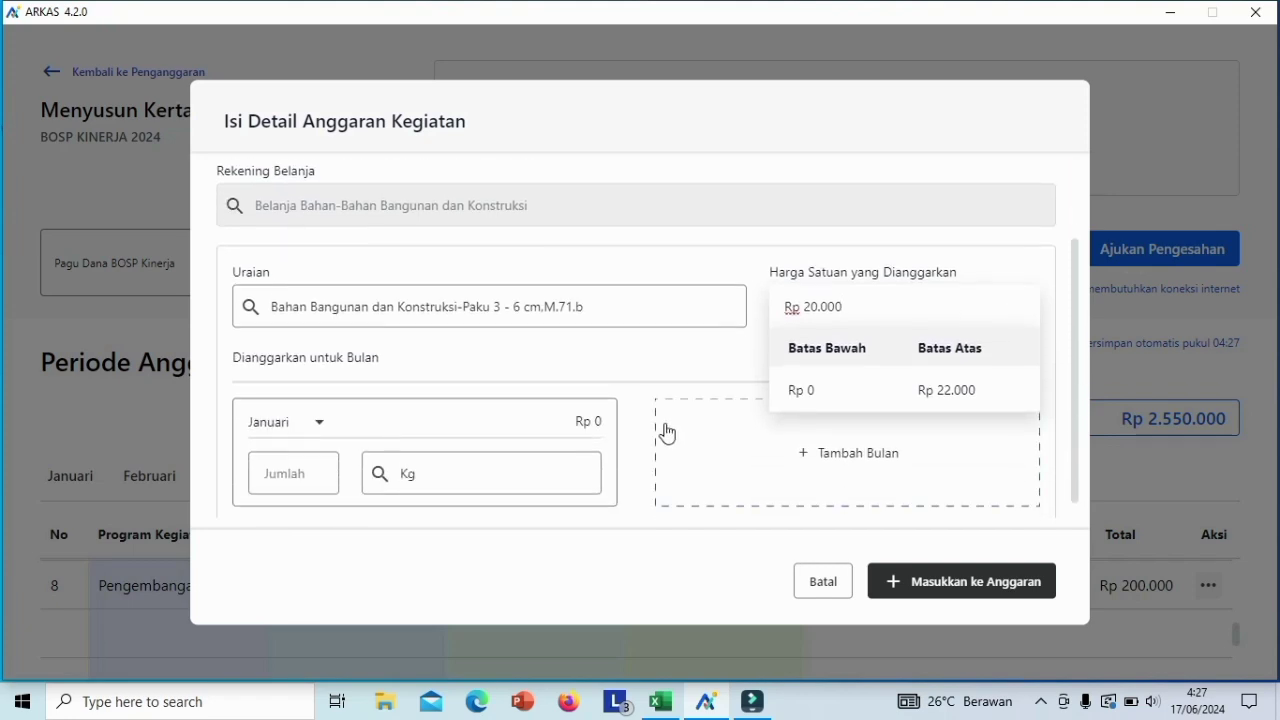
pyautogui.click(327, 430)
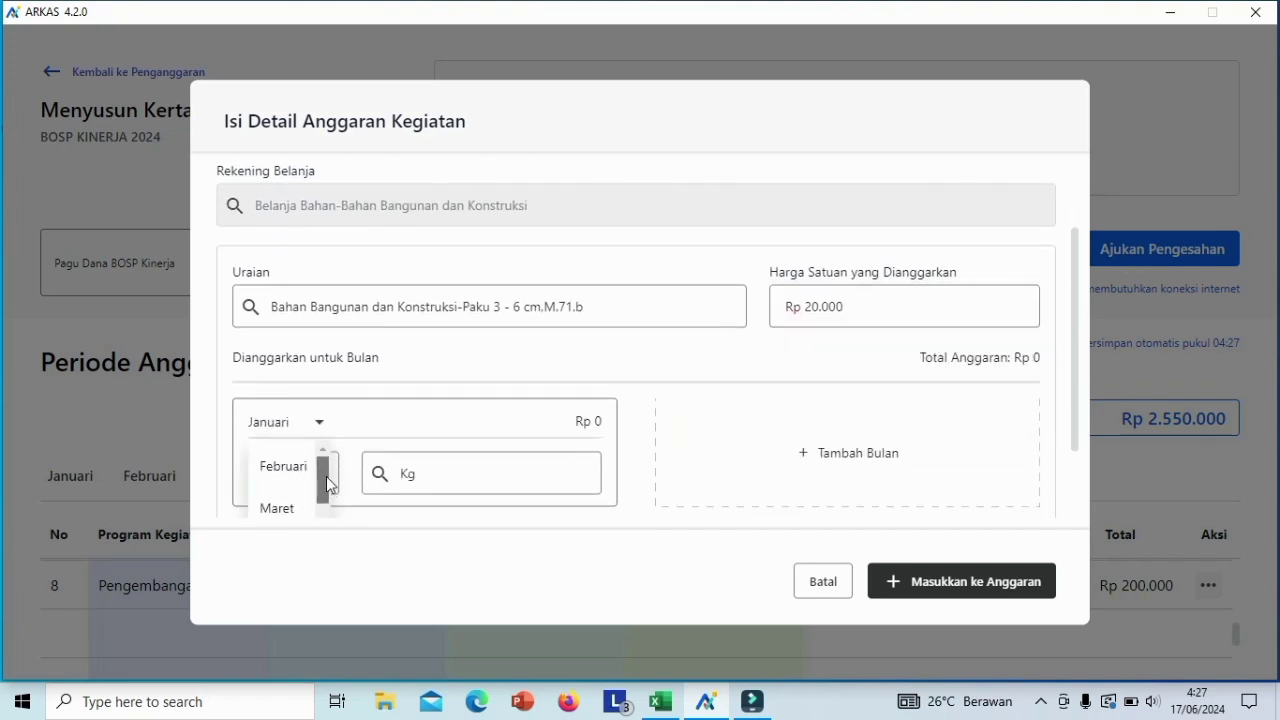
pyautogui.moveTo(328, 486); pyautogui.dragTo(314, 543)
pyautogui.click(283, 498)
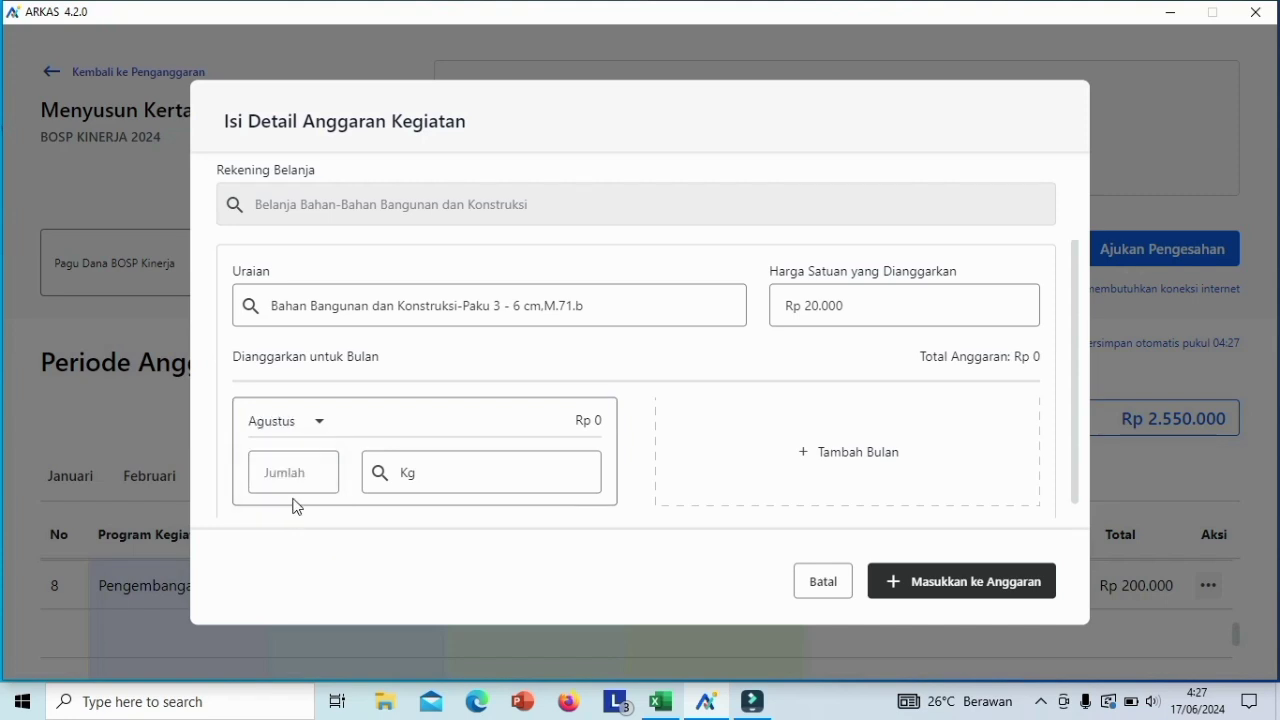
pyautogui.click(283, 477)
pyautogui.write('10')
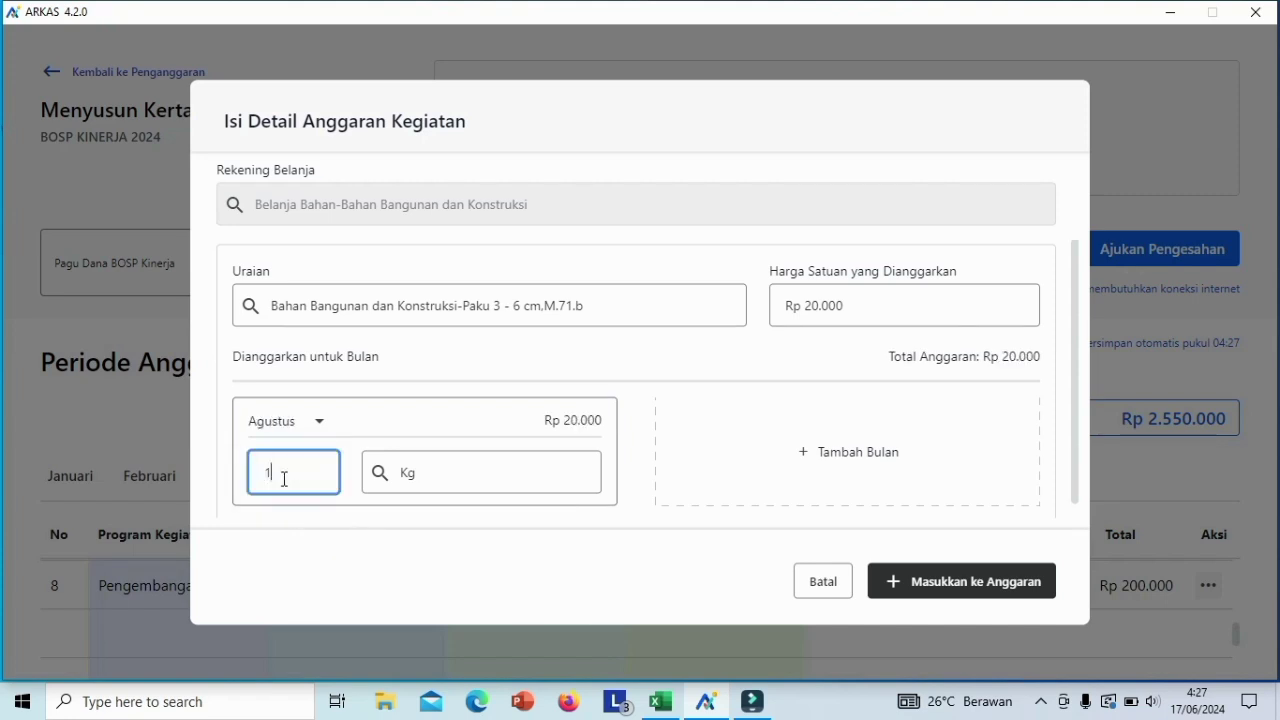
pyautogui.click(969, 590)
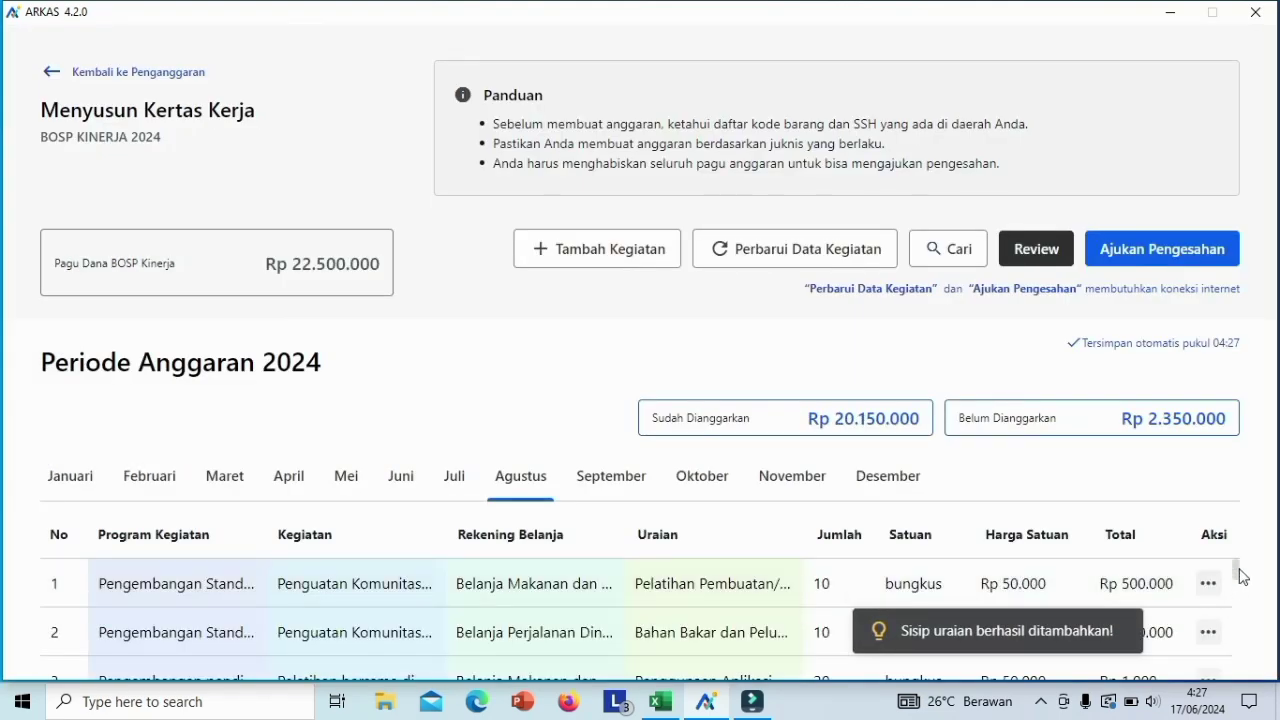
# - Insert another item under the Paku 3 - 6 cm entry, choosing "Bahan Bangunan dan Konstruksi-Paku tripleks," with a unit price of Rp 20.000
pyautogui.moveTo(1238, 572); pyautogui.dragTo(1240, 632)
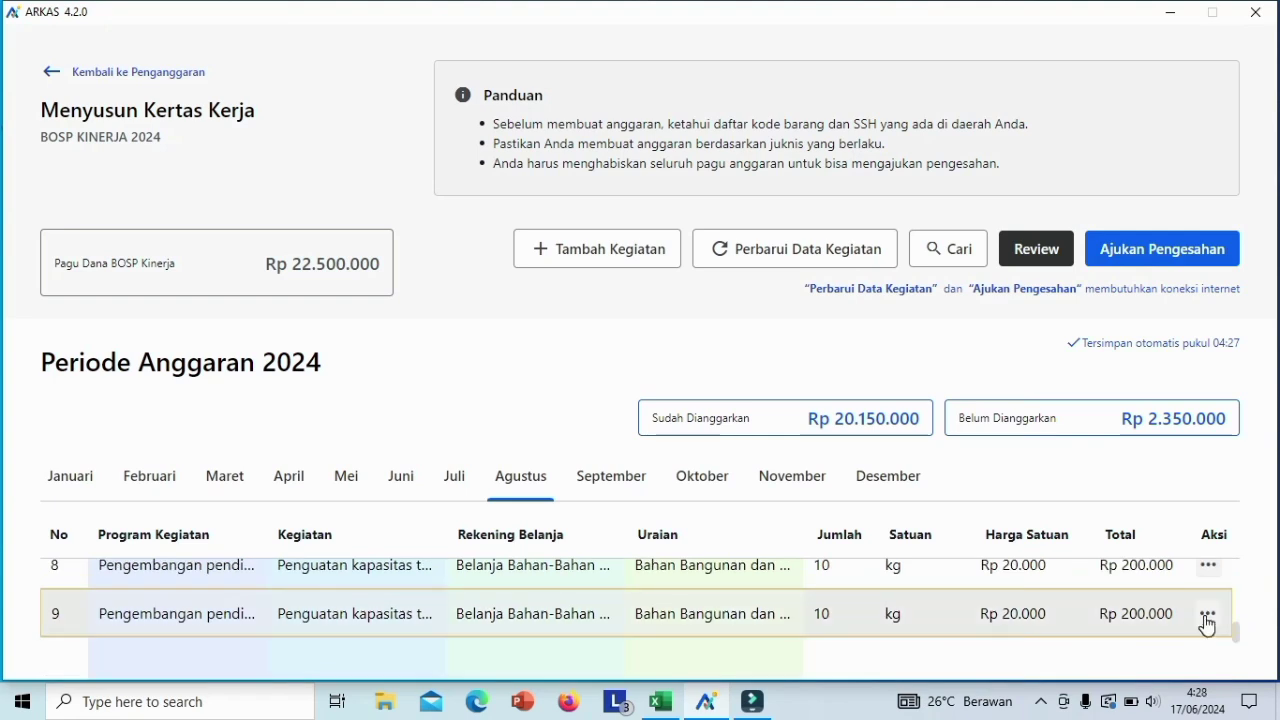
pyautogui.click(1208, 614)
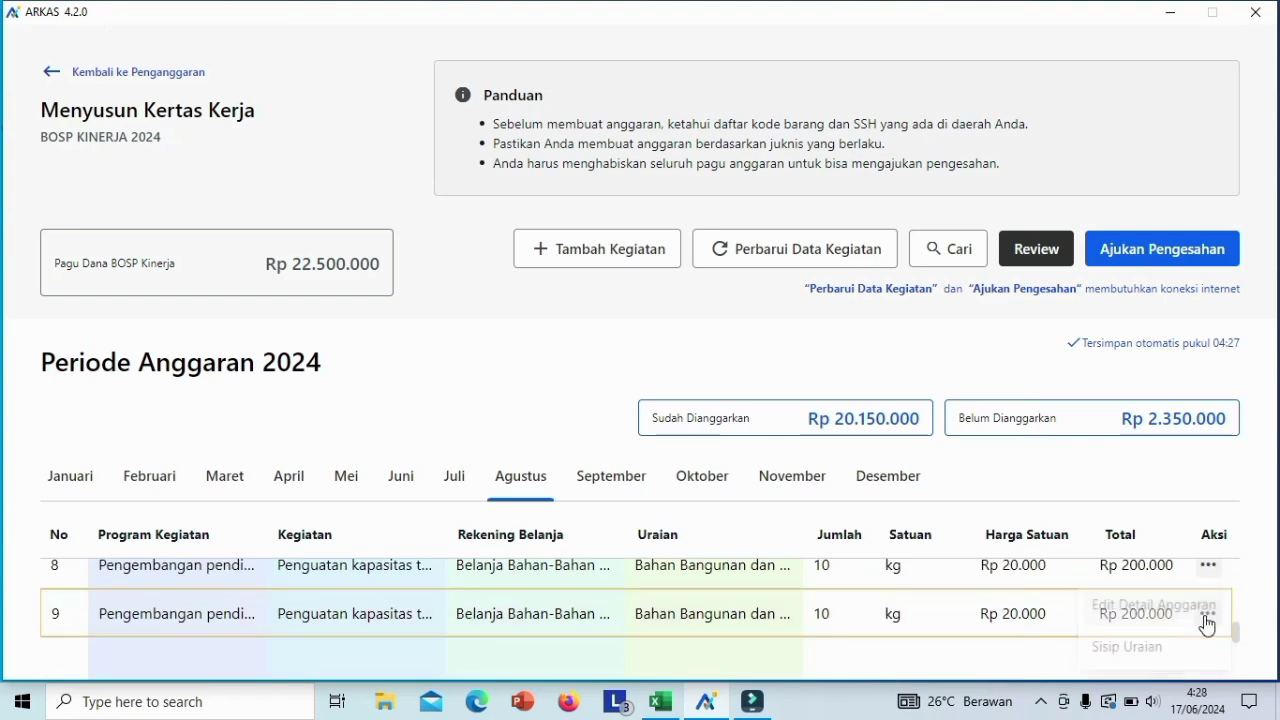
pyautogui.click(1139, 650)
pyautogui.click(370, 409)
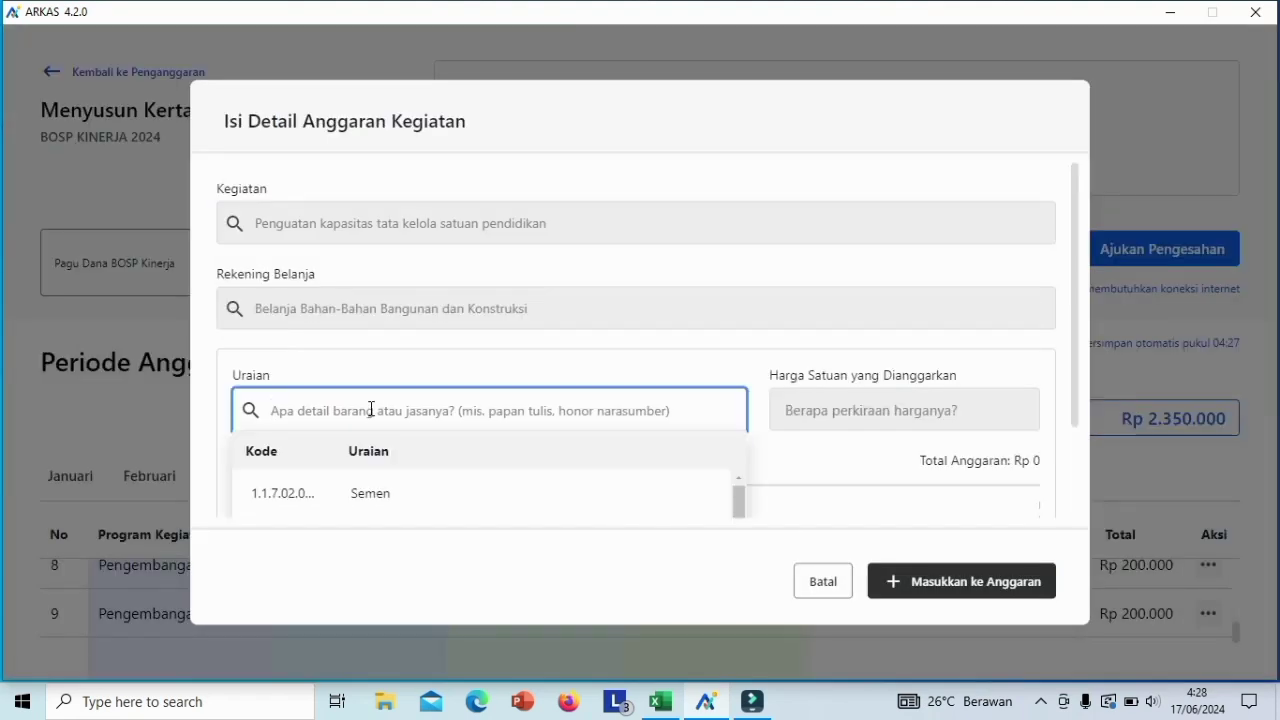
pyautogui.write('Pak')
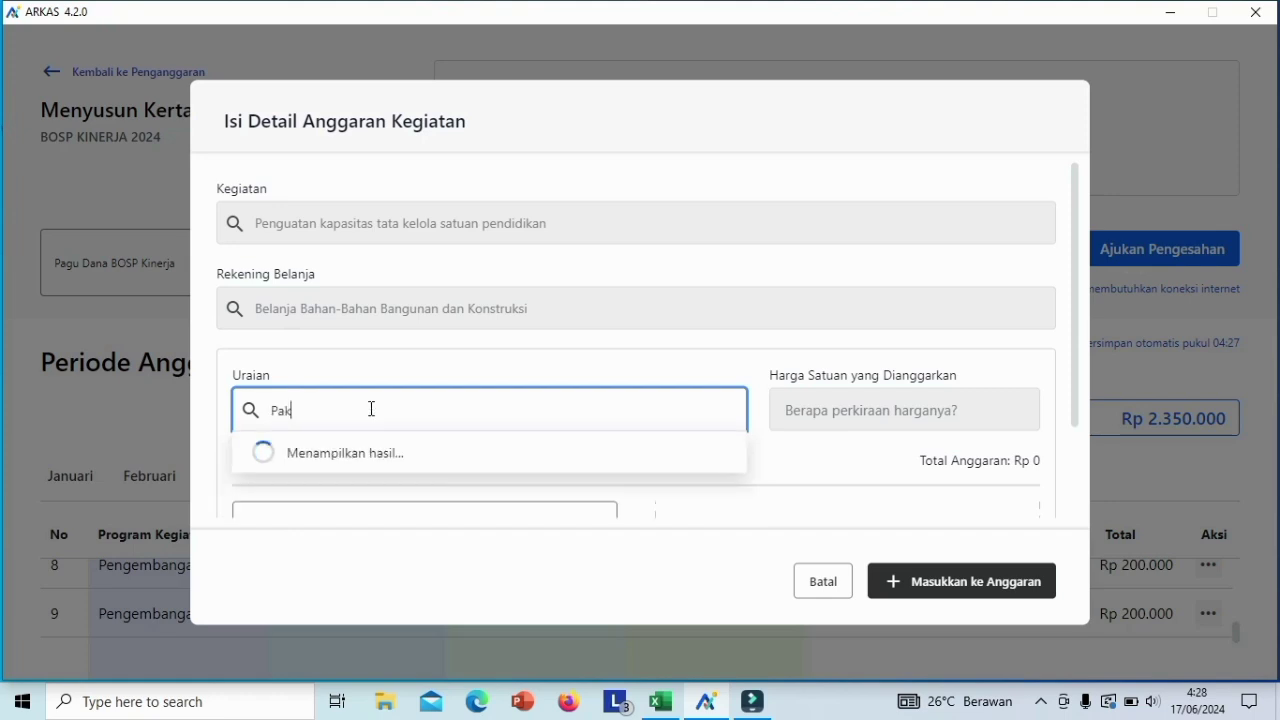
pyautogui.write('u tr')
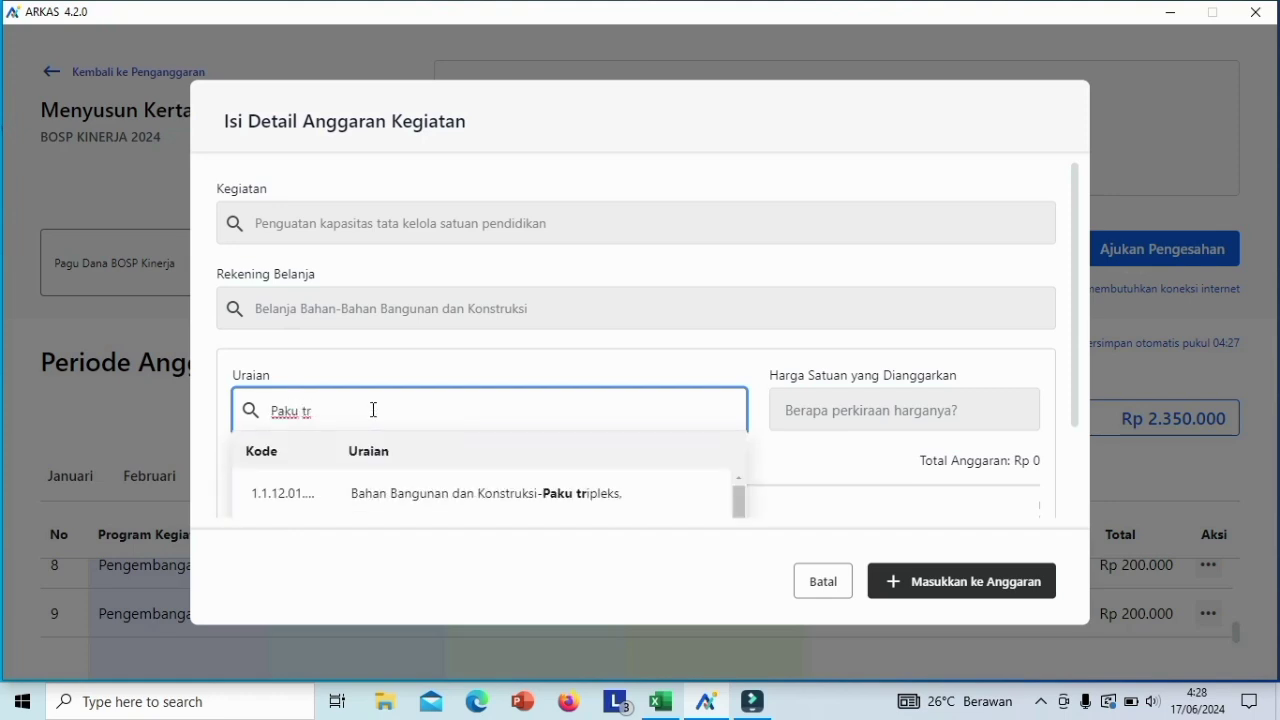
pyautogui.click(560, 494)
pyautogui.click(826, 416)
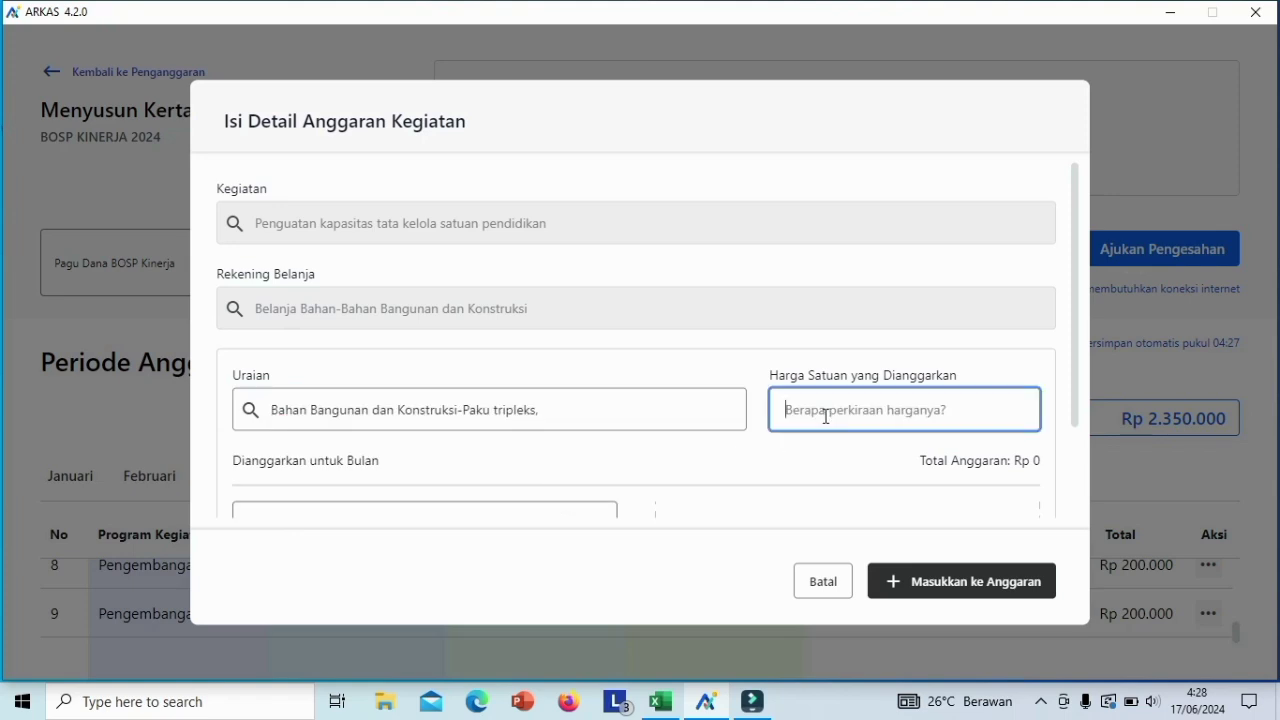
pyautogui.write('20.0')
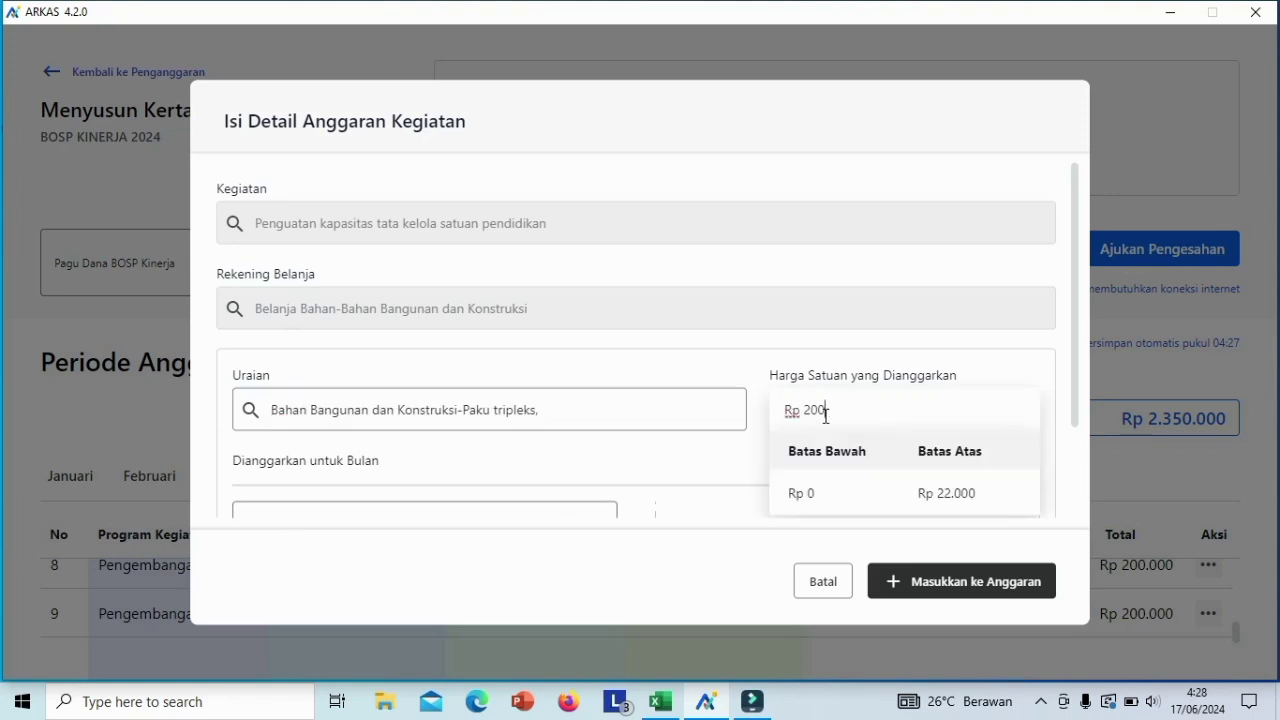
pyautogui.write('00')
# - Budget the Paku tripleks item for Agustus with a quantity of 5 and add it to the budget
pyautogui.moveTo(1078, 322); pyautogui.dragTo(546, 406)
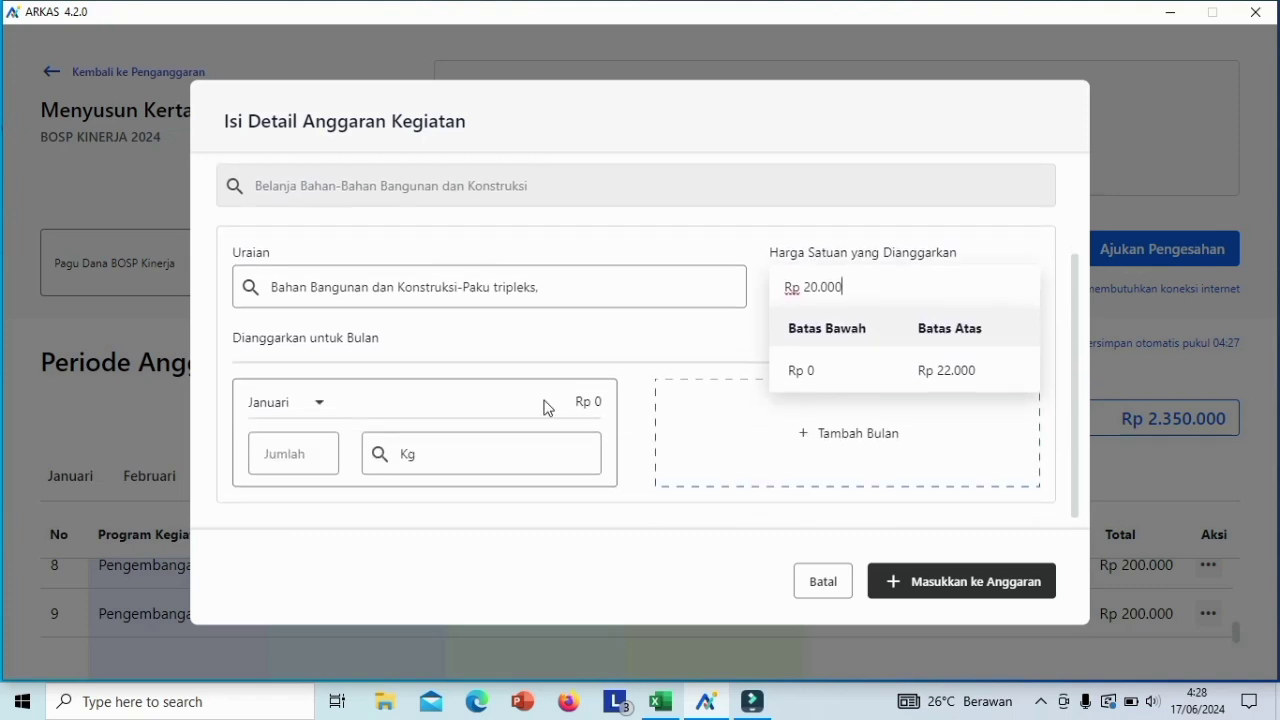
pyautogui.click(318, 405)
pyautogui.moveTo(323, 462); pyautogui.dragTo(323, 523)
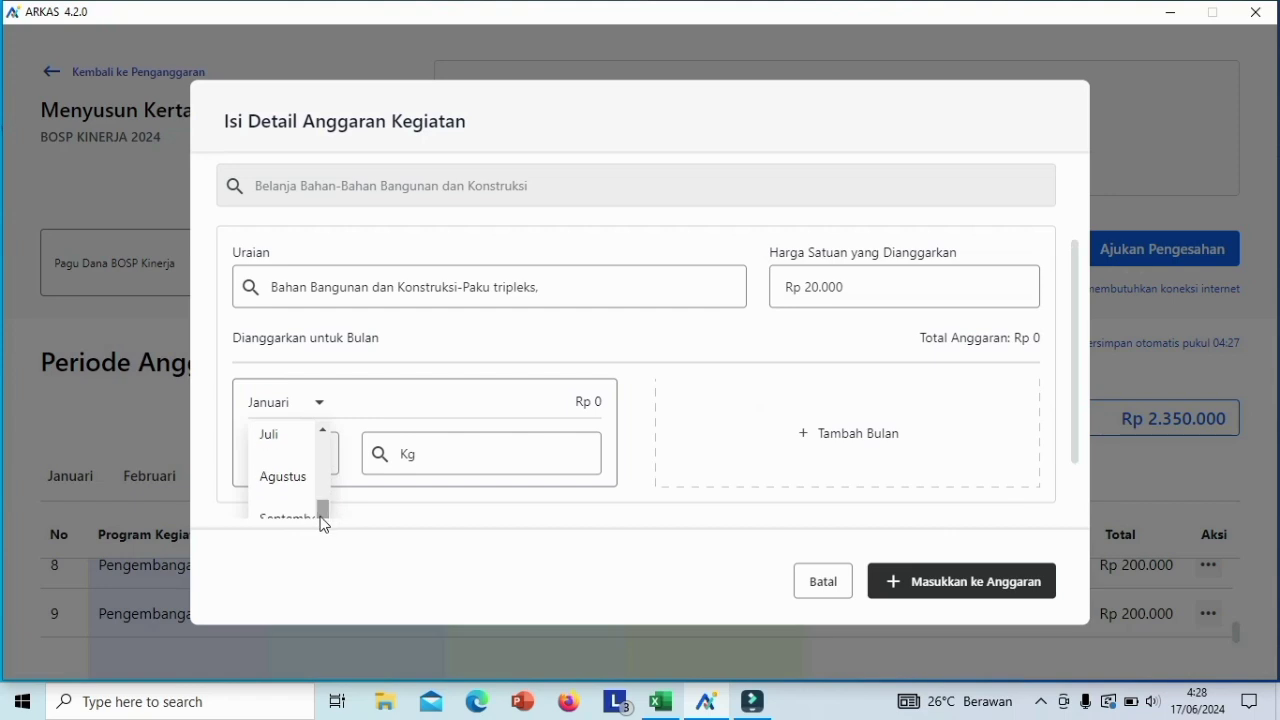
pyautogui.click(282, 456)
pyautogui.click(300, 458)
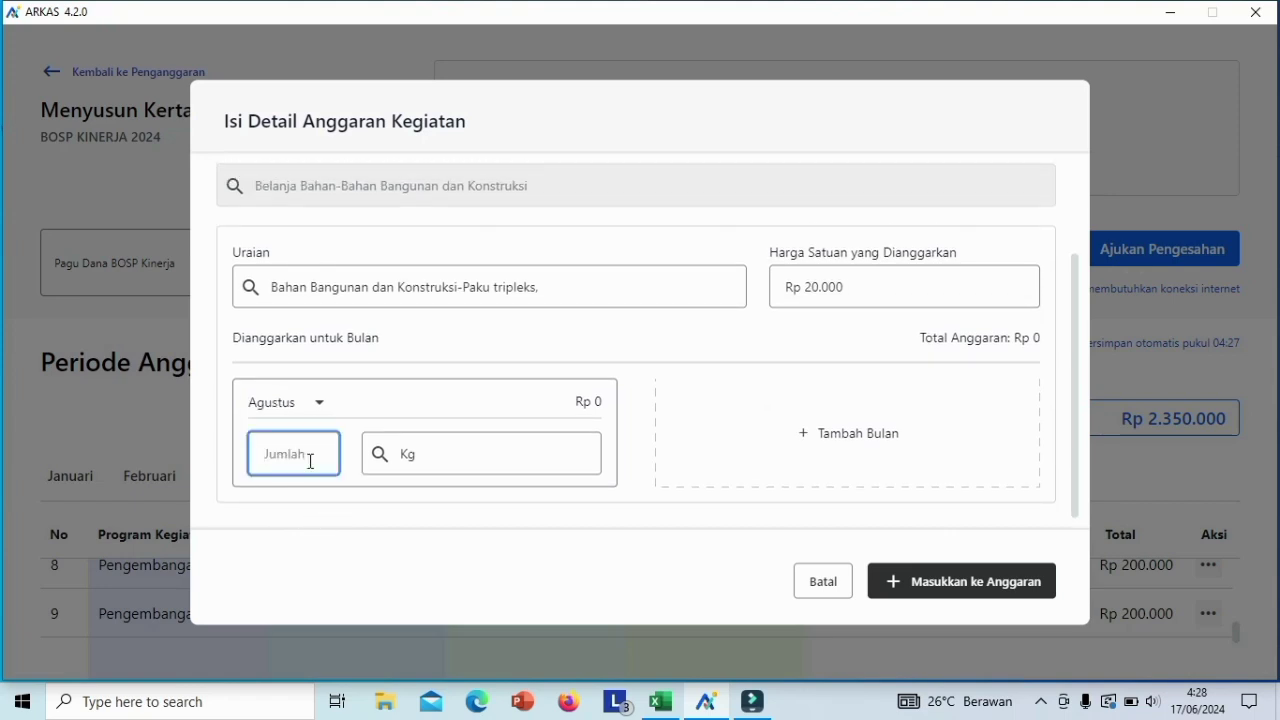
pyautogui.write('5')
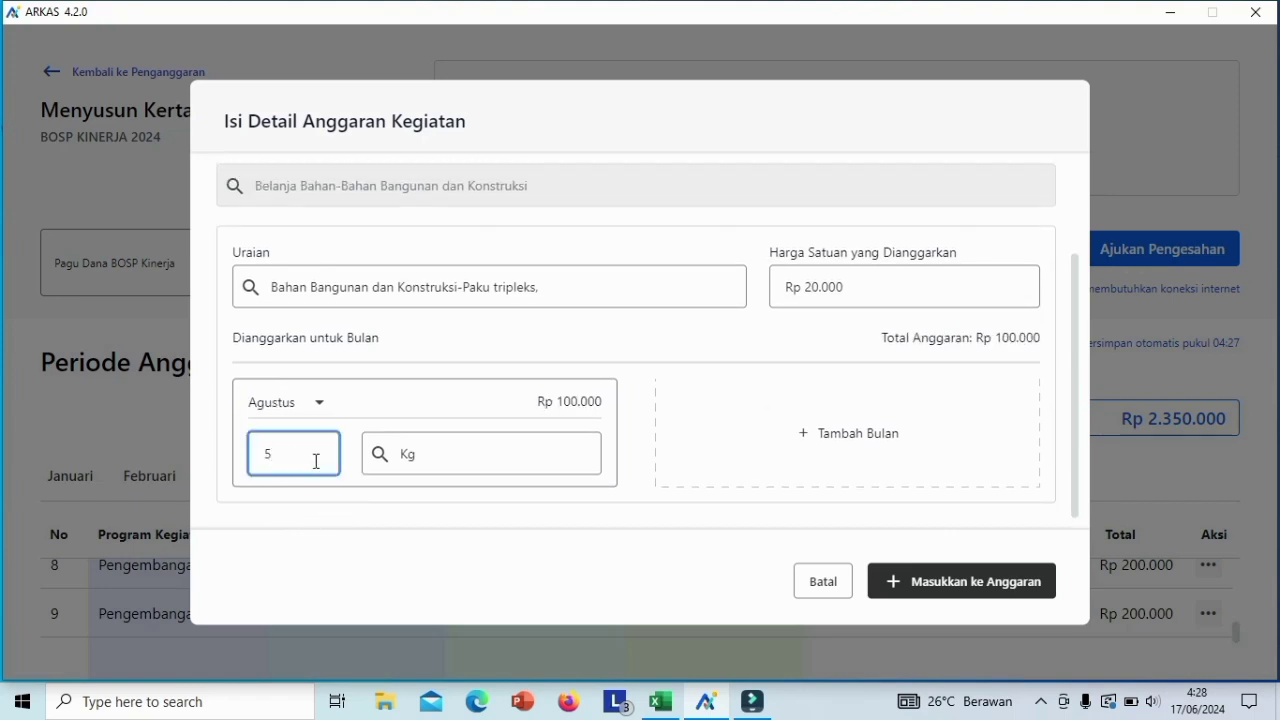
pyautogui.click(929, 594)
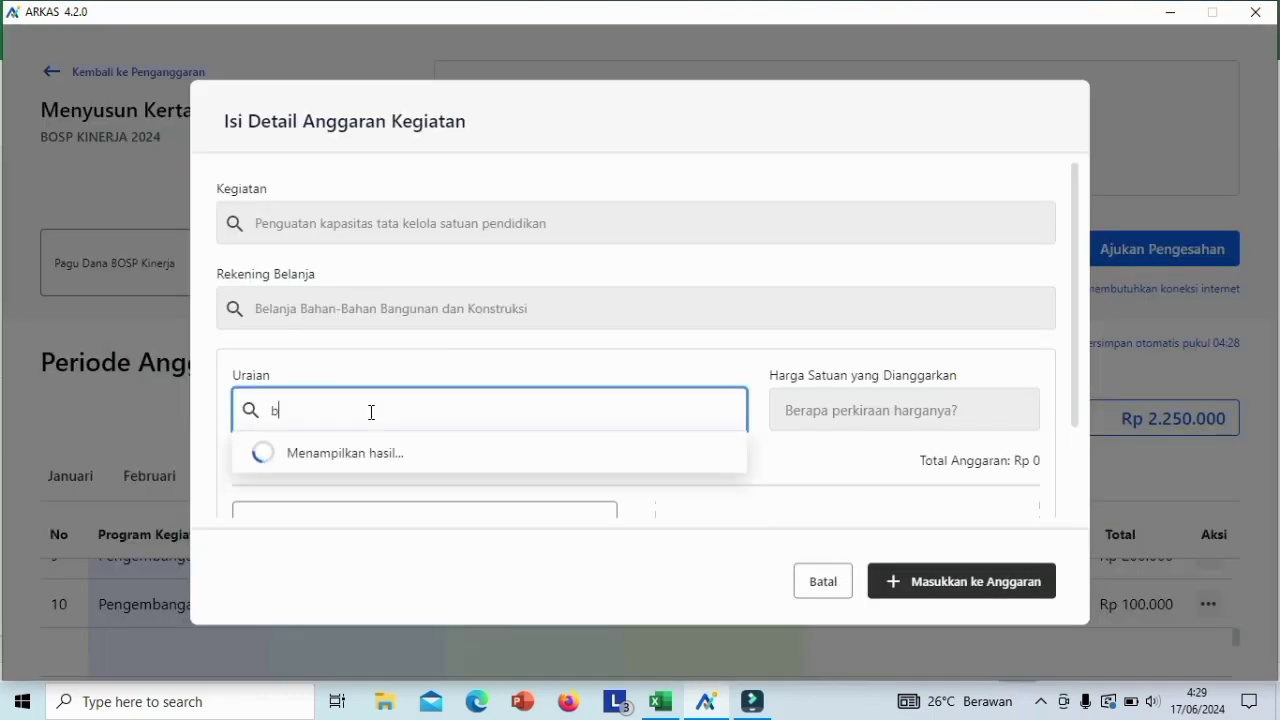
# - Insert another item under the Paku tripleks entry, choosing "Bahan Bangunan dan Konstruksi-Kawat Bronjong,M15" with a unit price of Rp 45.000
pyautogui.write('ronjong')
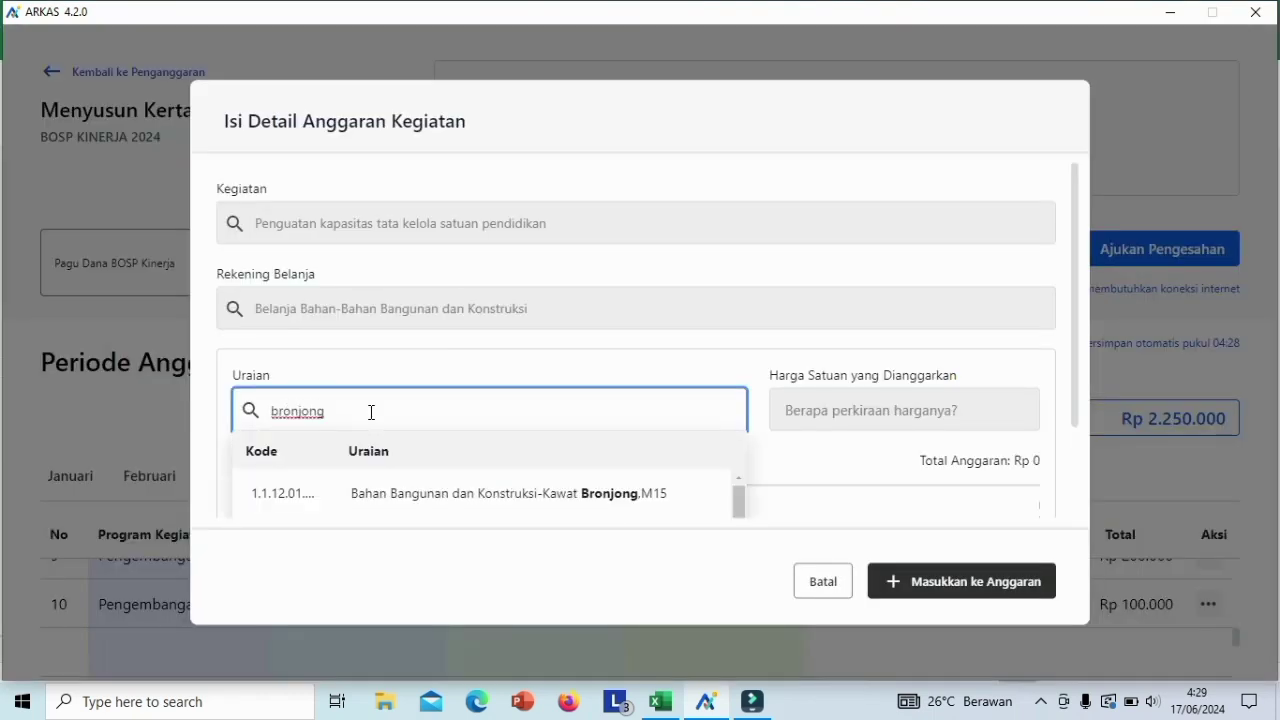
pyautogui.click(543, 495)
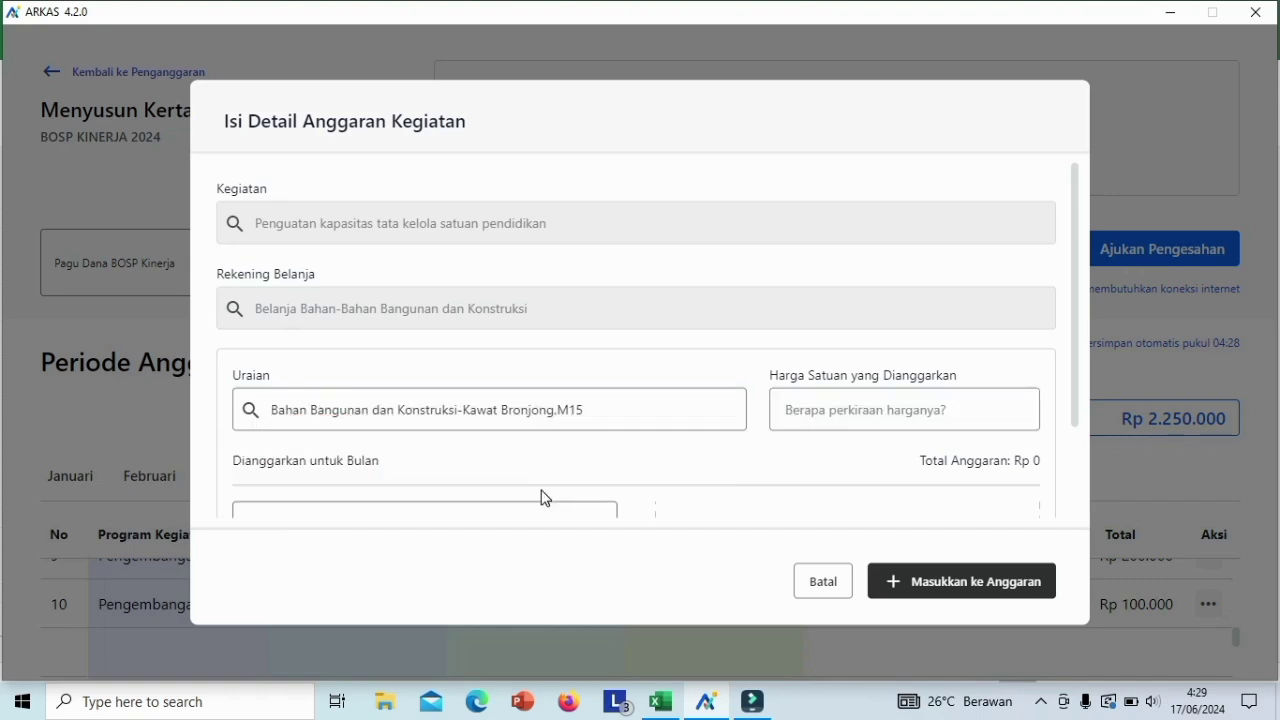
pyautogui.click(825, 408)
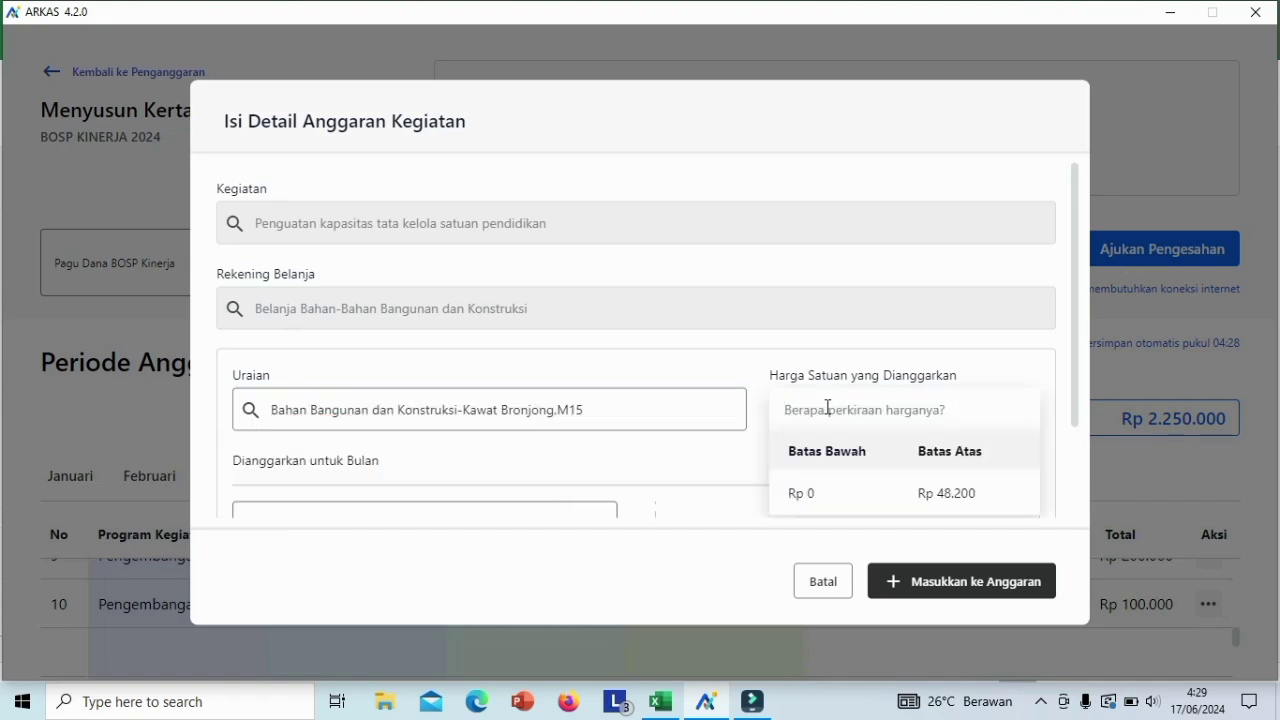
pyautogui.write('450000')
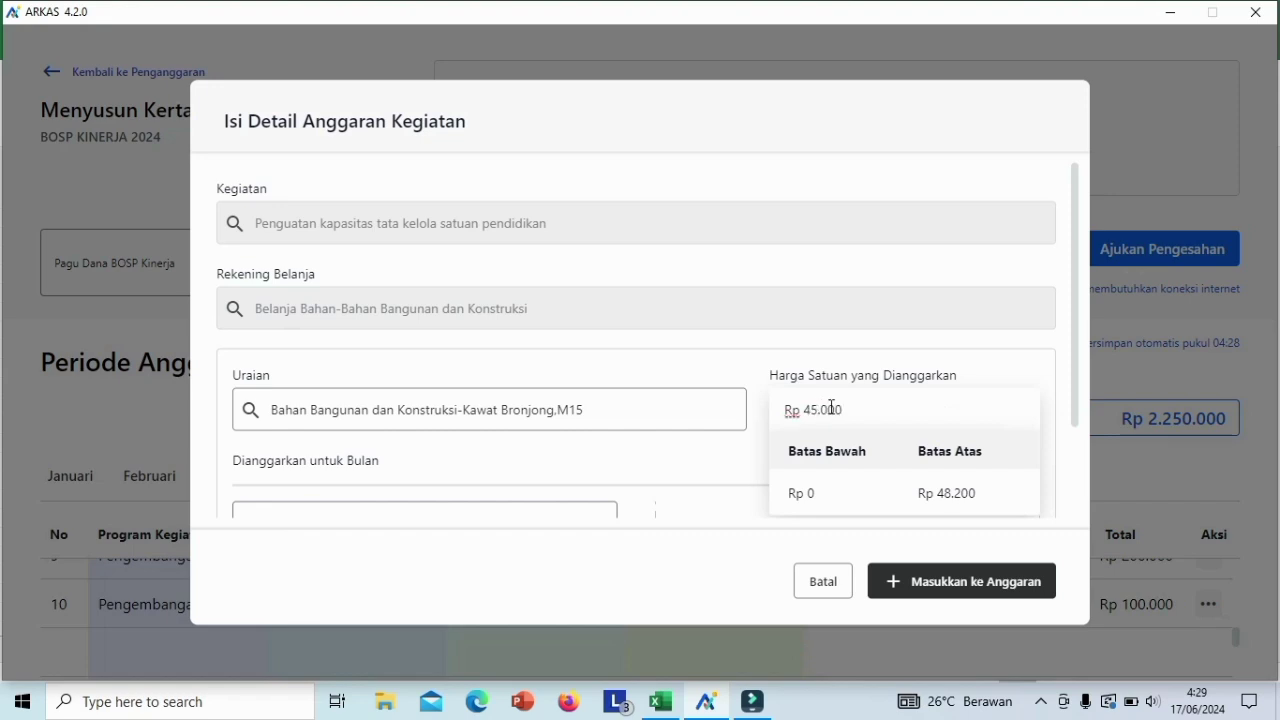
# - Budget the Kawat Bronjong item for Agustus with a quantity of 50 roll and add it to the budget
pyautogui.scroll(-1, 1076, 406)
pyautogui.scroll(-1, 1076, 406)
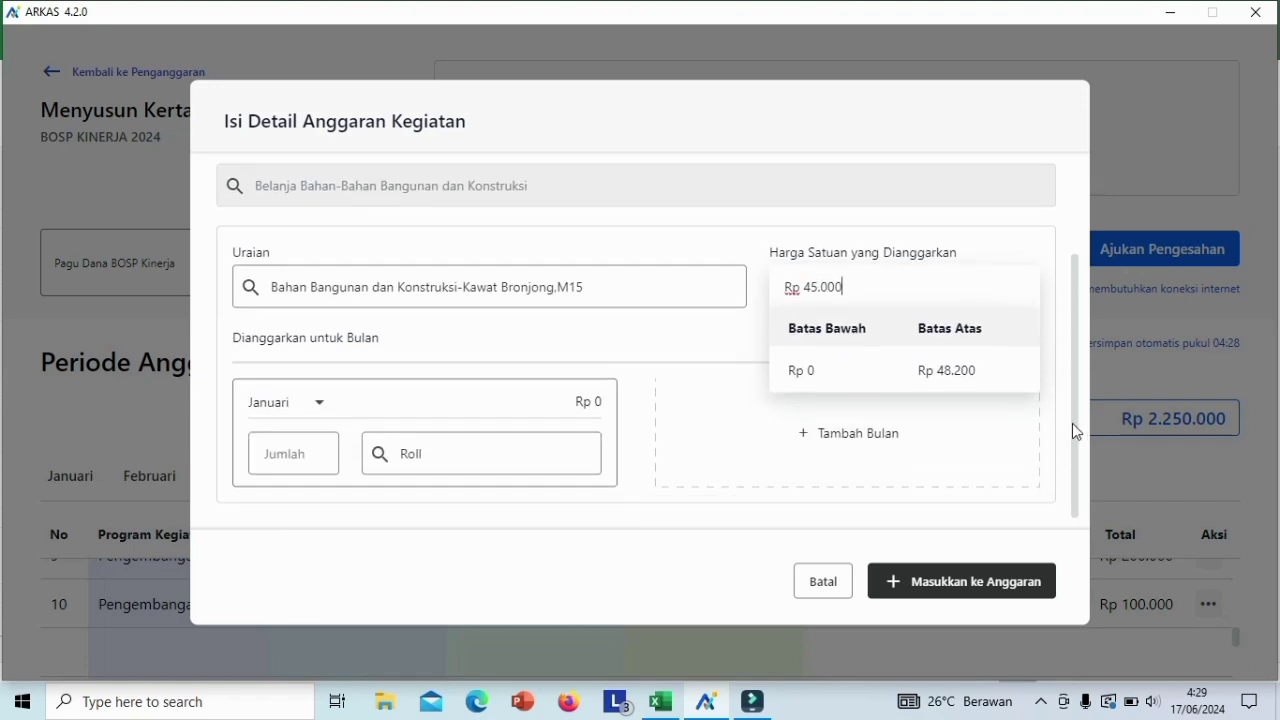
pyautogui.click(323, 409)
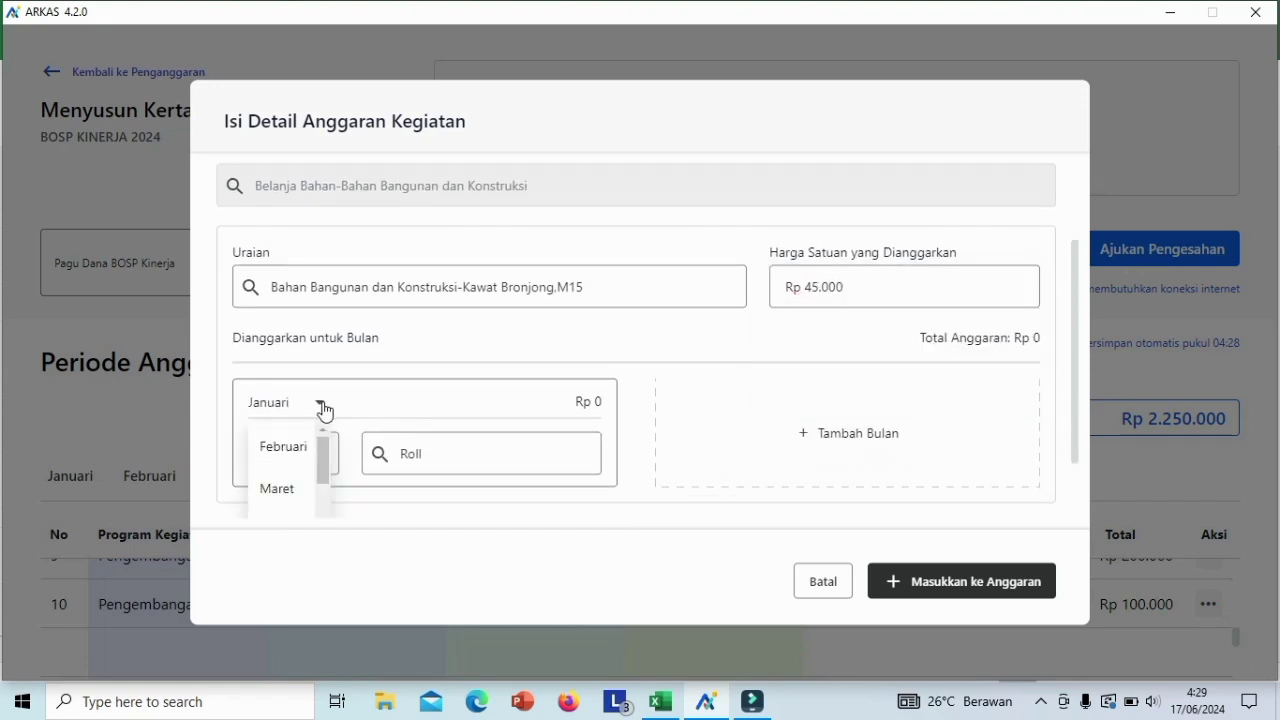
pyautogui.moveTo(323, 446); pyautogui.dragTo(322, 515)
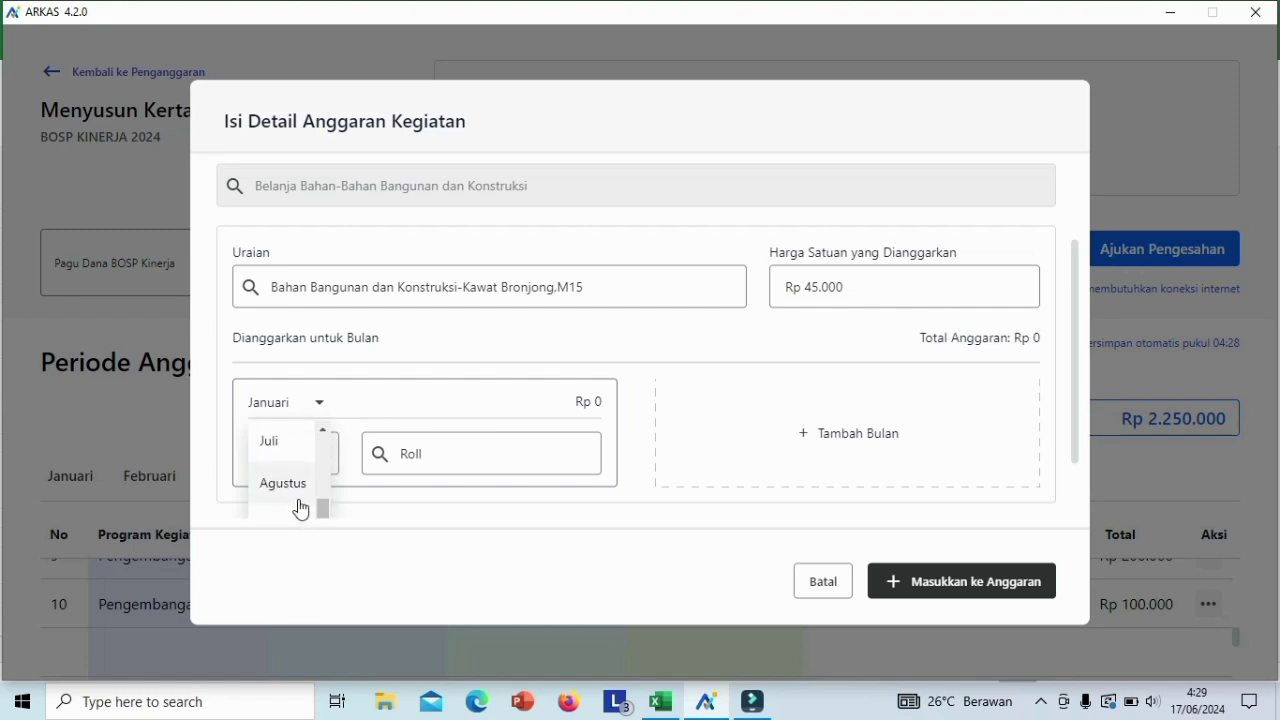
pyautogui.click(291, 487)
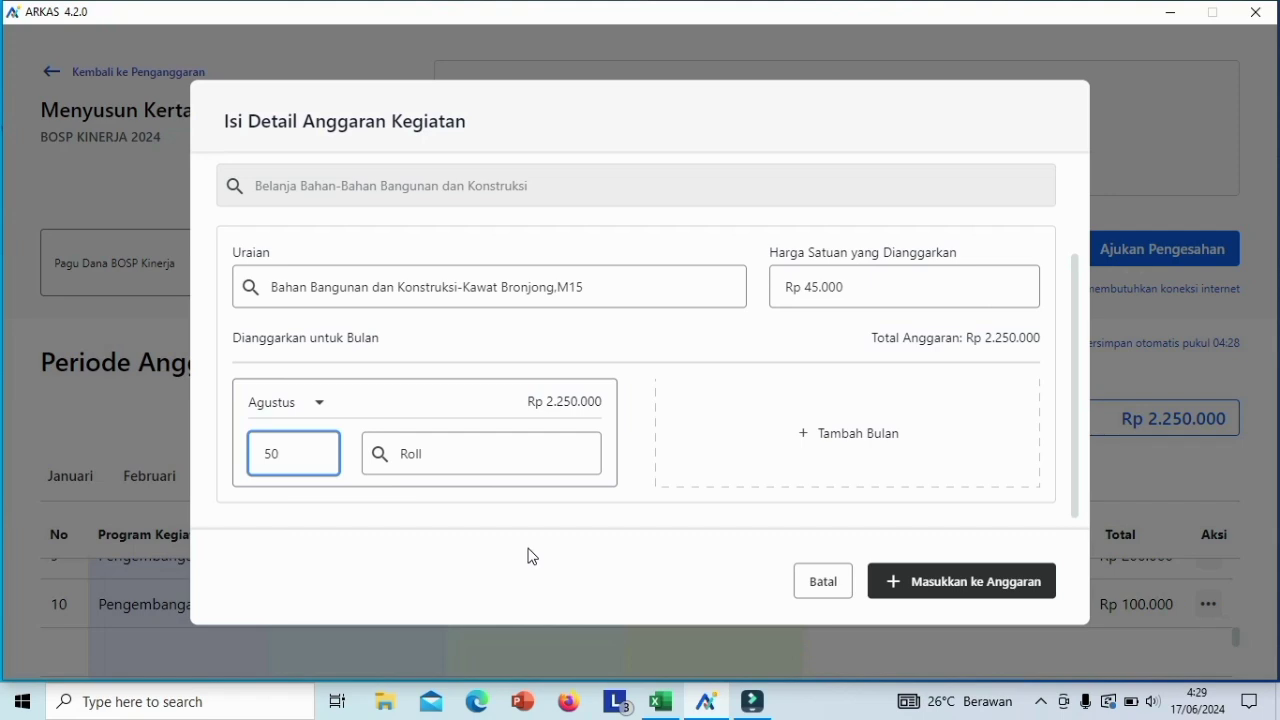
pyautogui.press('Tab')
pyautogui.write('roll')
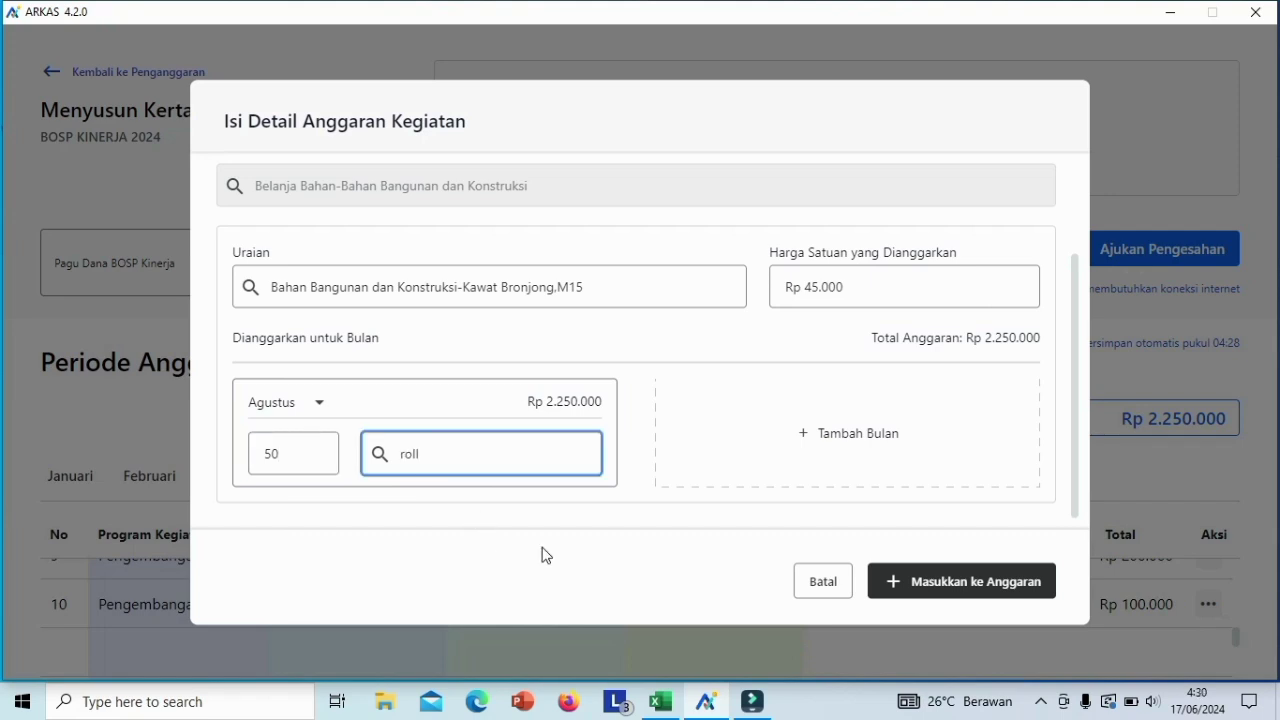
pyautogui.click(958, 590)
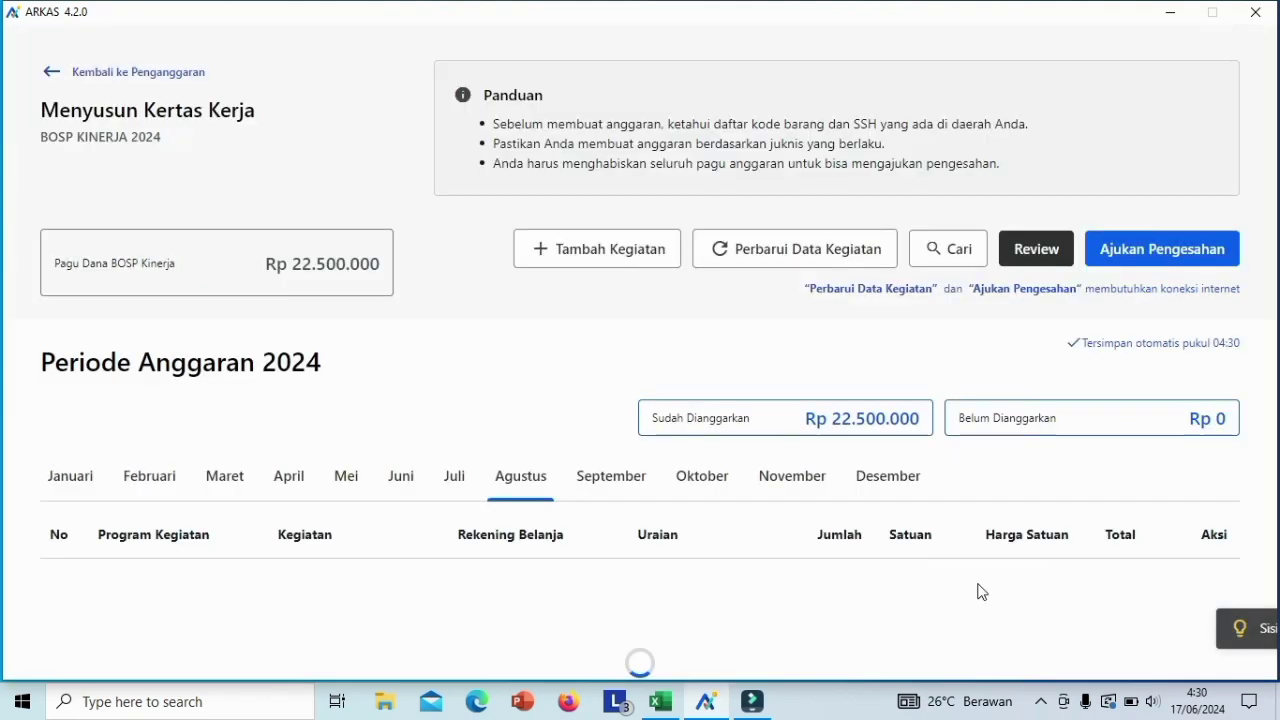